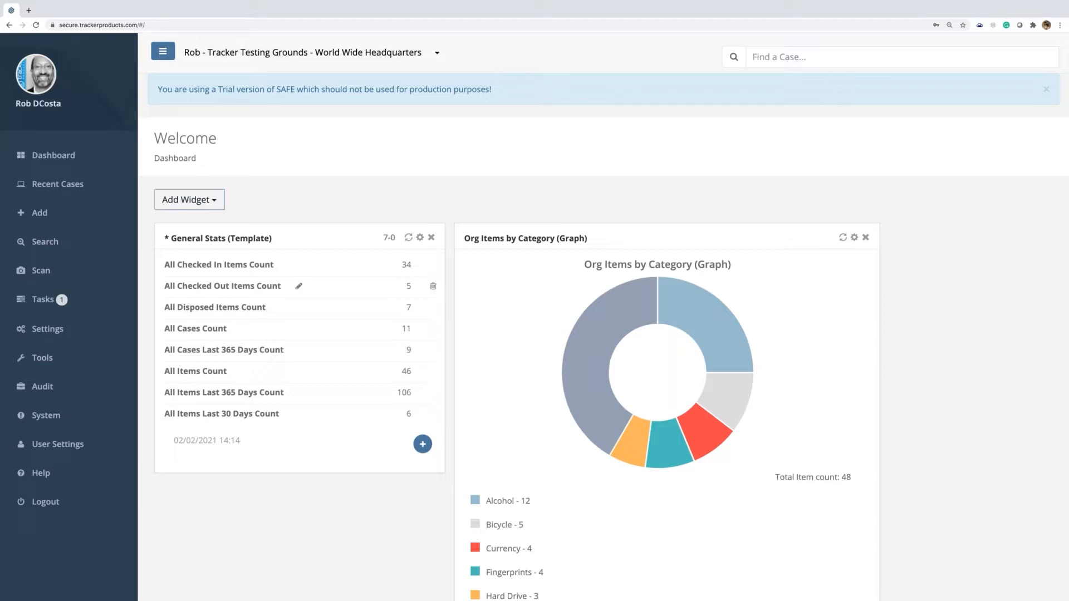
Open the Custom Data (Forms) page from the tools section
{"action": "left_click", "coordinate": [51, 360]}
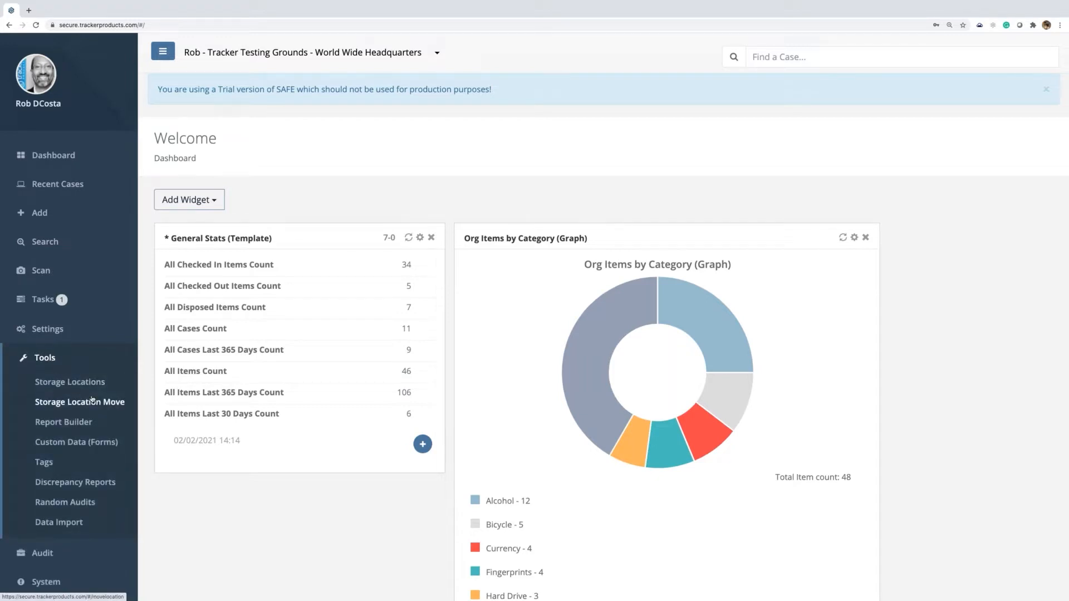
{"action": "left_click", "coordinate": [75, 443]}
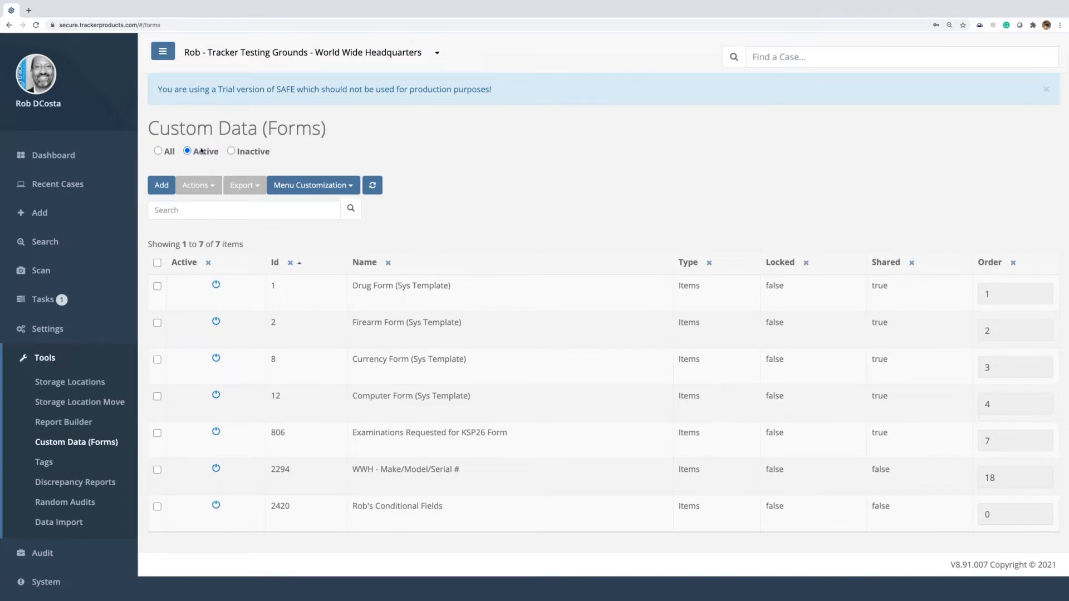
{"action": "left_click_drag", "start_coordinate": [148, 127], "coordinate": [336, 129]}
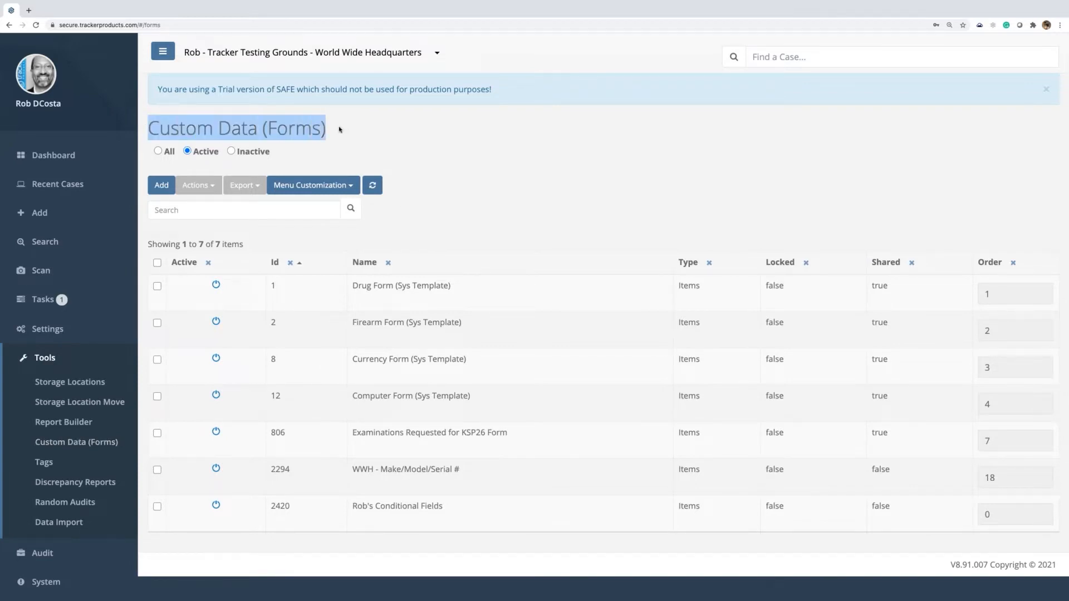
{"action": "left_click", "coordinate": [410, 216]}
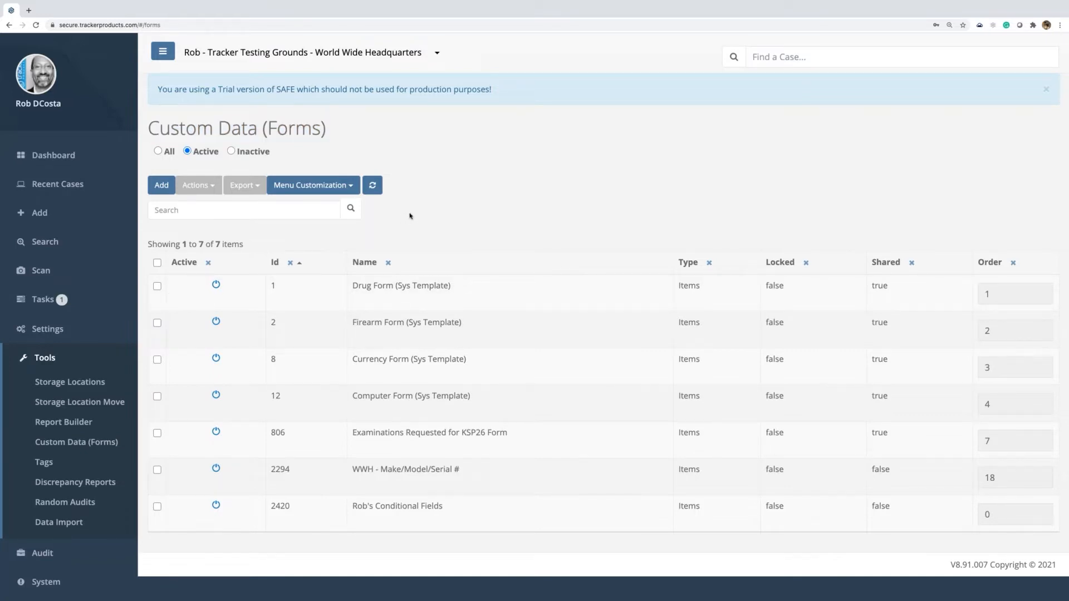
Start a new custom form named "K9 Unit" with the type Cases
{"action": "left_click", "coordinate": [161, 186]}
{"action": "left_click", "coordinate": [420, 112]}
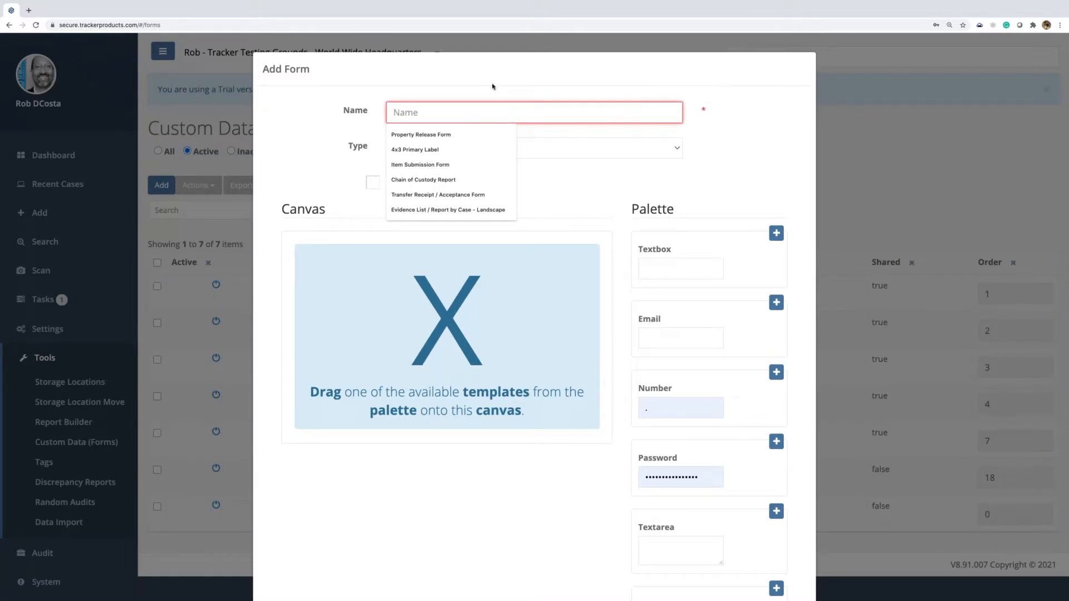
{"action": "type", "text": "K9 Unit"}
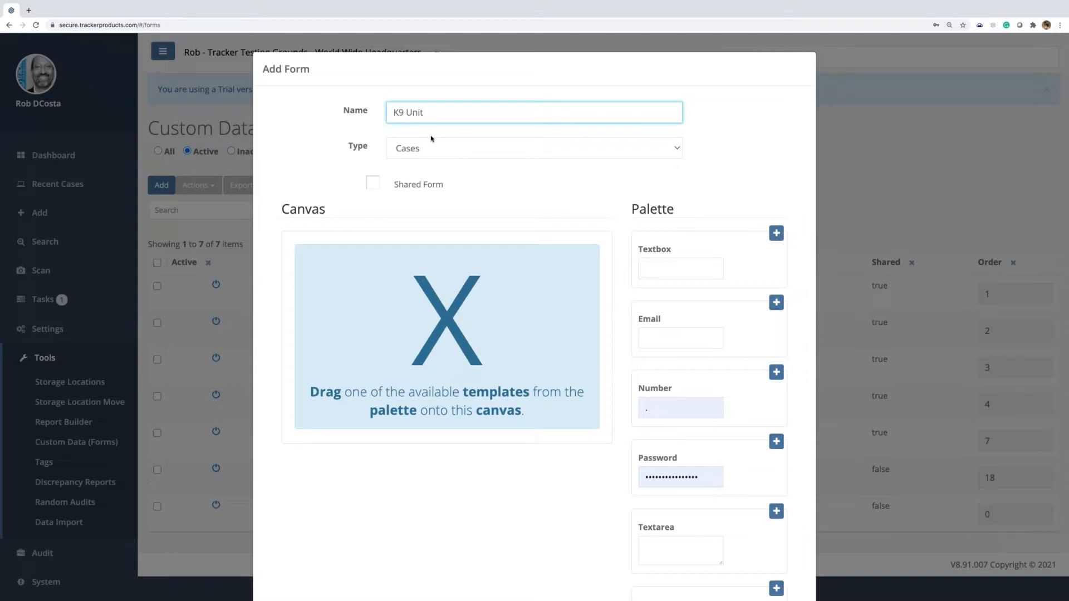
{"action": "left_click", "coordinate": [476, 151]}
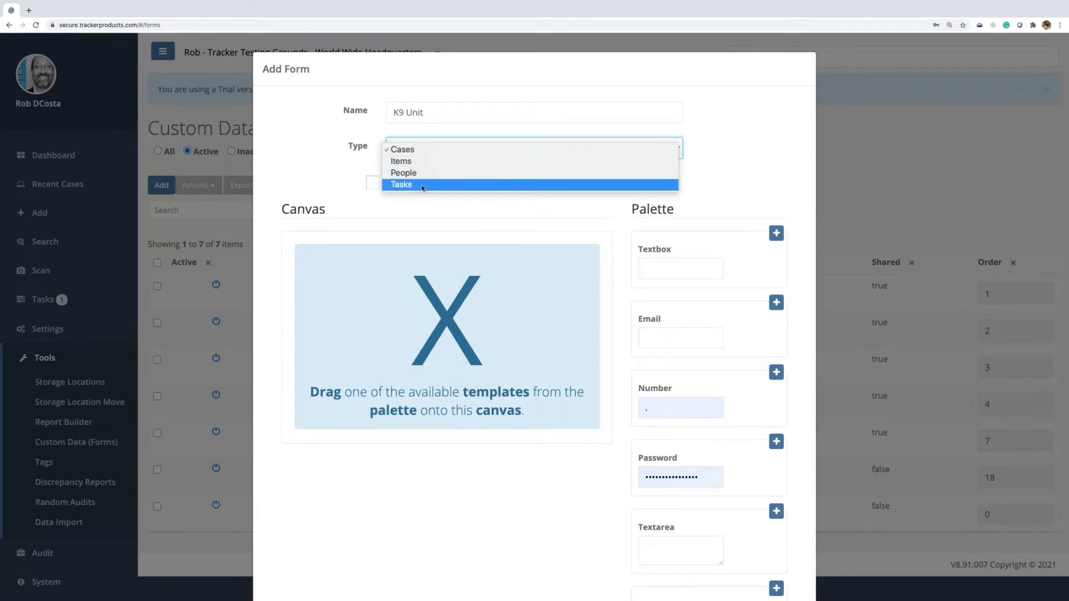
{"action": "left_click", "coordinate": [427, 152]}
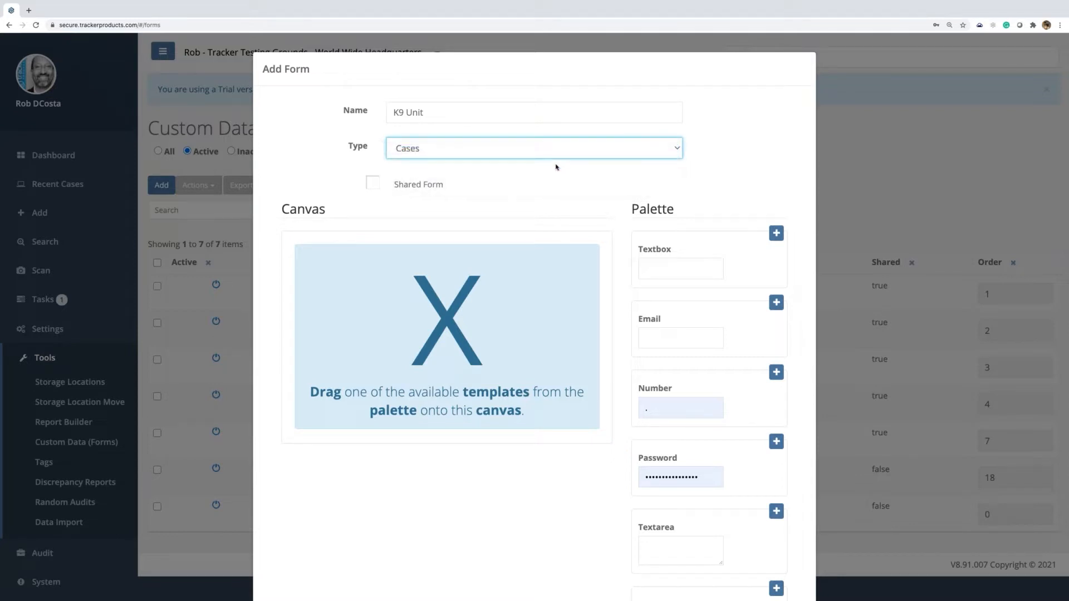
Add a Select List field from the palette to the form's canvas
{"action": "left_click_drag", "start_coordinate": [283, 210], "coordinate": [327, 211]}
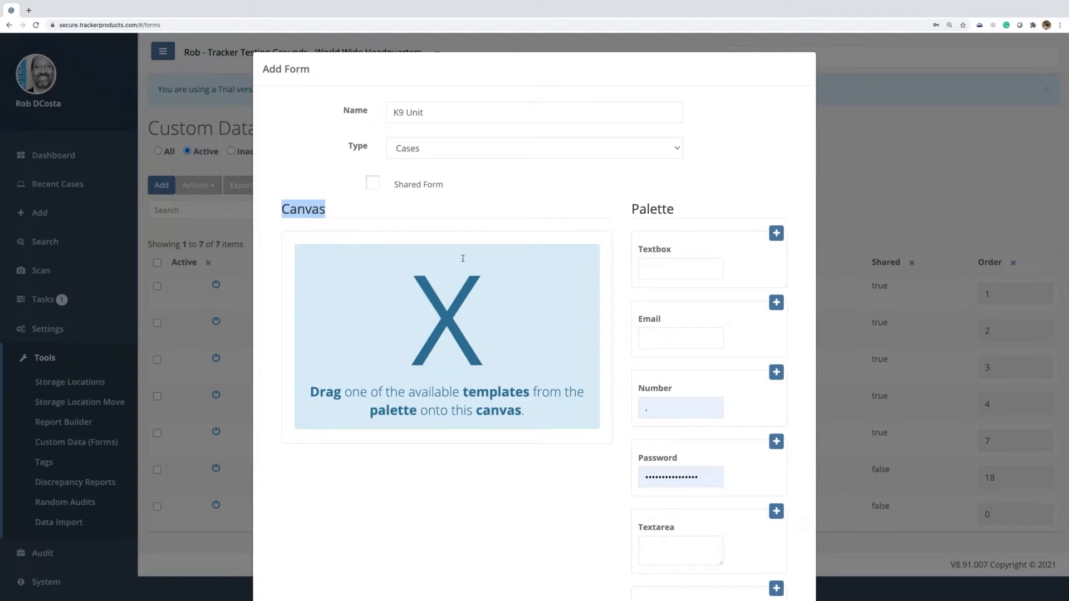
{"action": "scroll", "coordinate": [787, 187], "scroll_direction": "down", "scroll_amount": 2}
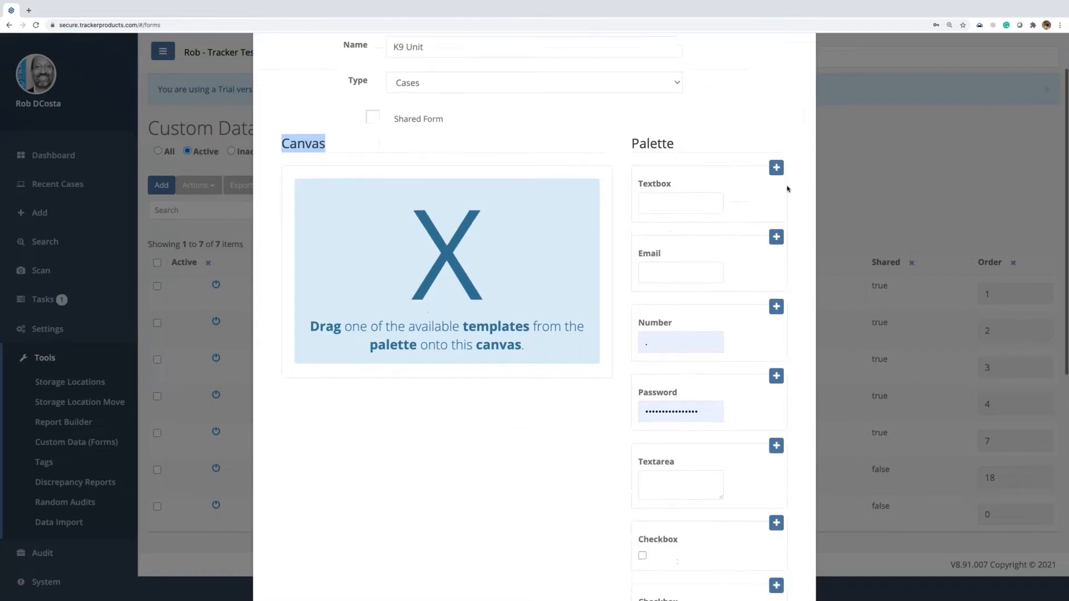
{"action": "scroll", "coordinate": [787, 188], "scroll_direction": "down", "scroll_amount": 3}
{"action": "scroll", "coordinate": [787, 189], "scroll_direction": "down", "scroll_amount": 3}
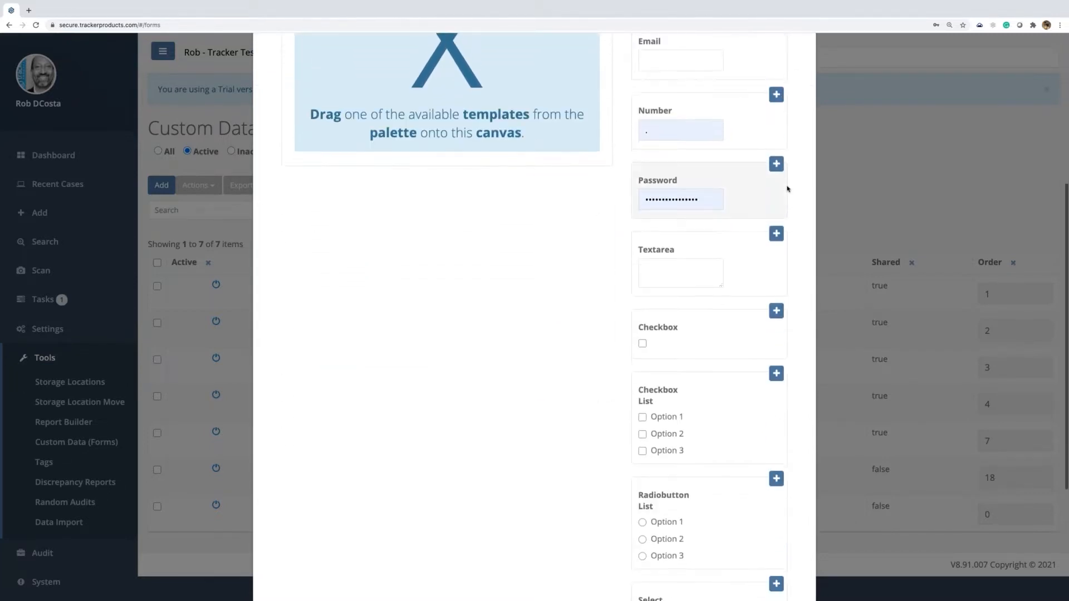
{"action": "scroll", "coordinate": [787, 187], "scroll_direction": "down", "scroll_amount": 3}
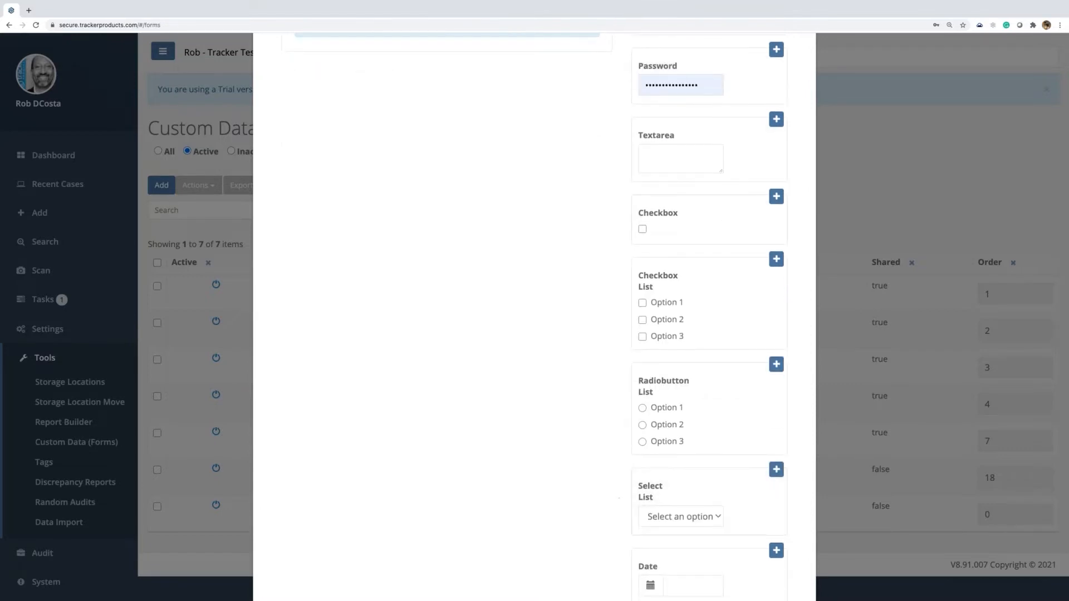
{"action": "left_click", "coordinate": [775, 471]}
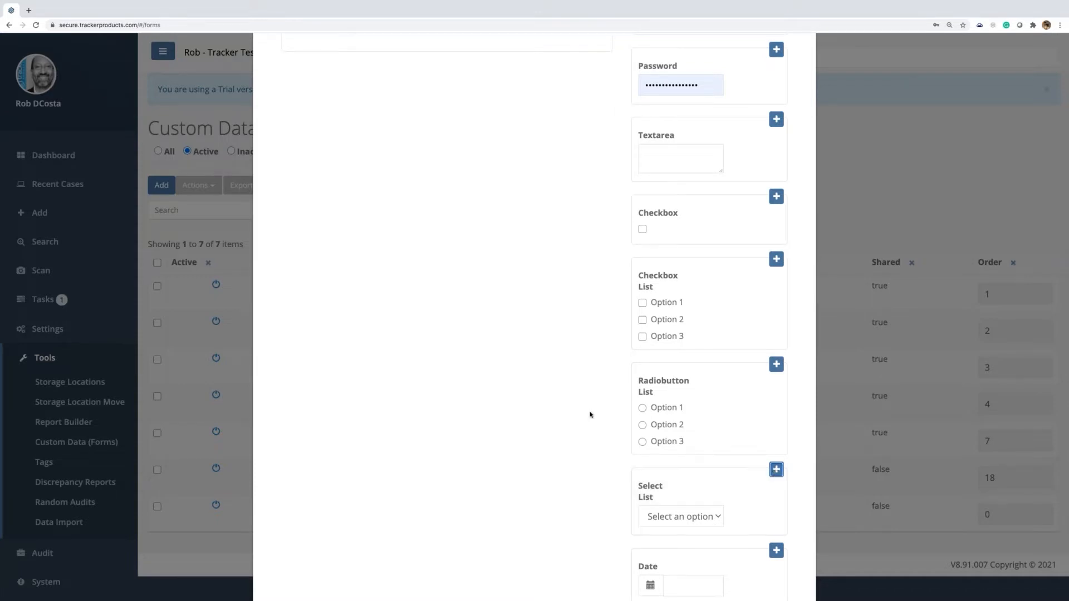
{"action": "scroll", "coordinate": [590, 415], "scroll_direction": "up", "scroll_amount": 7}
{"action": "left_click", "coordinate": [394, 334]}
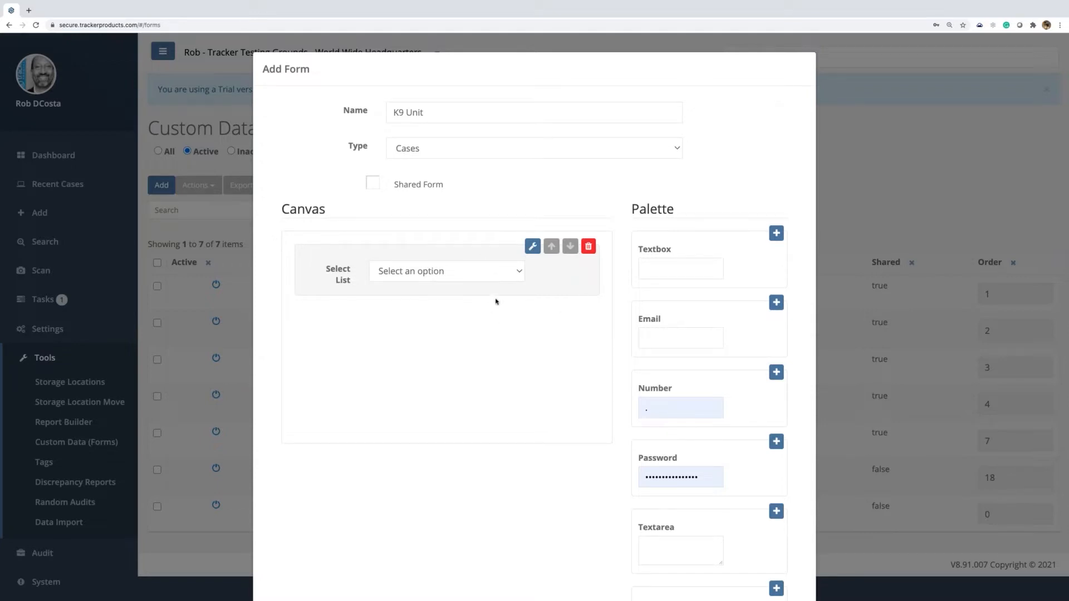
Set the select list's display name to "Could a k9 have been used on this case?"
{"action": "left_click", "coordinate": [532, 246]}
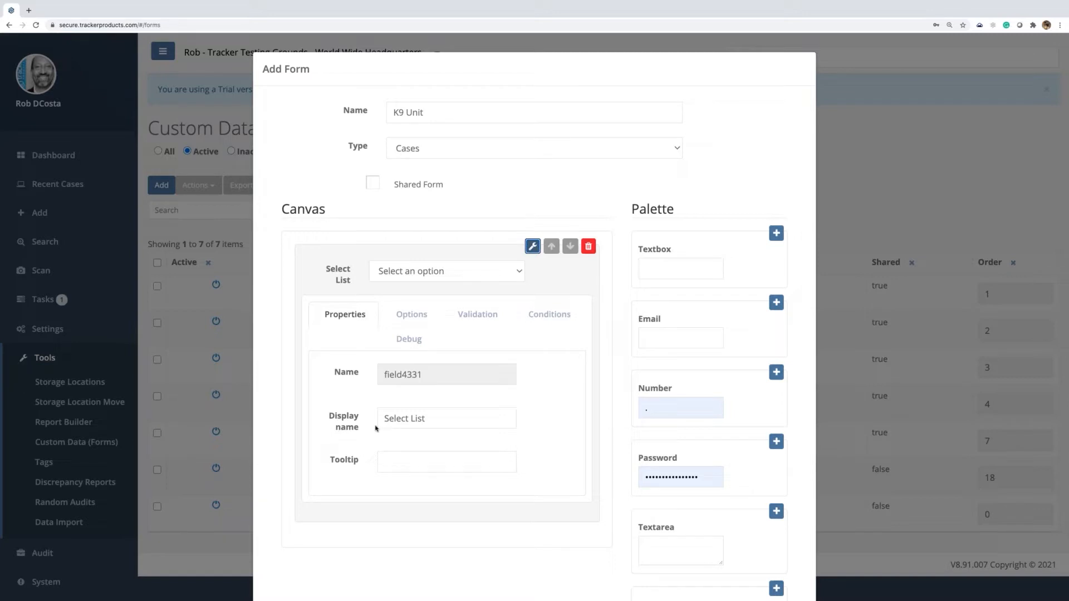
{"action": "left_click_drag", "start_coordinate": [434, 419], "coordinate": [383, 418]}
{"action": "key", "text": "BackSpace"}
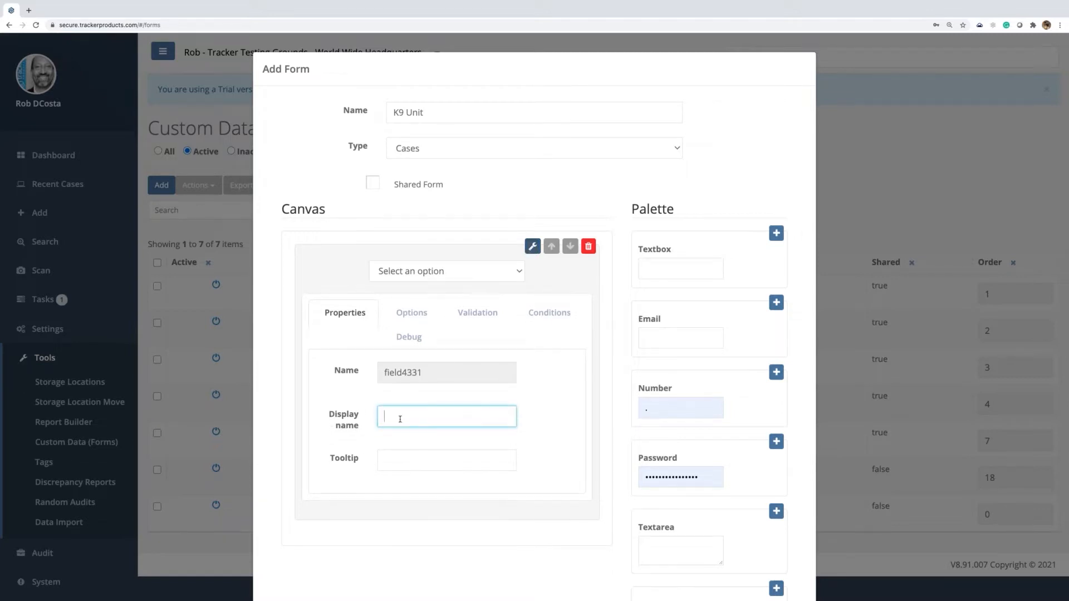
{"action": "type", "text": "Could a "}
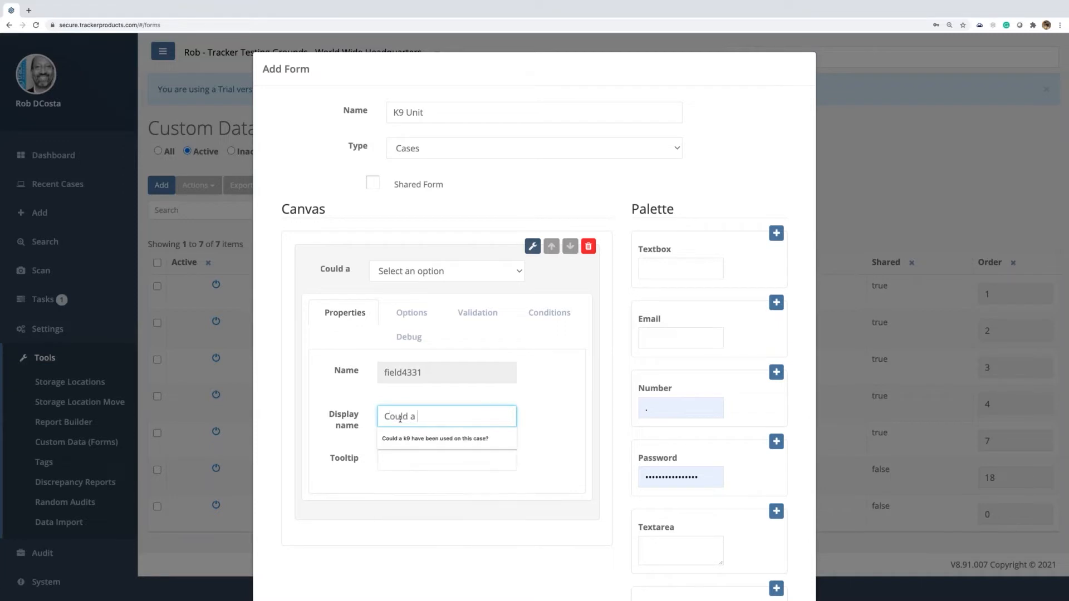
{"action": "type", "text": "K9 have been"}
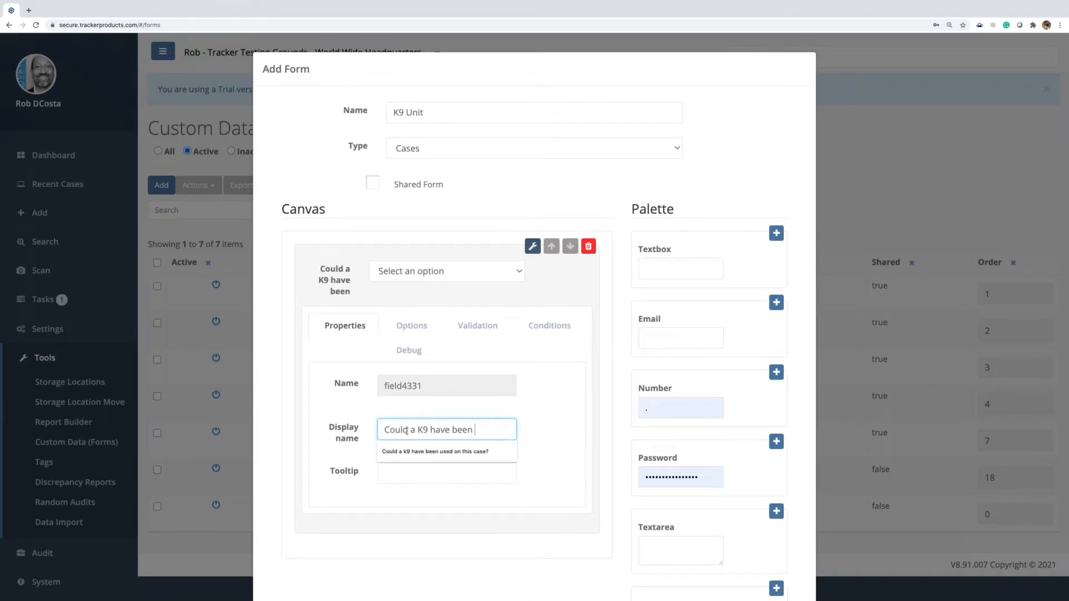
{"action": "left_click", "coordinate": [440, 451]}
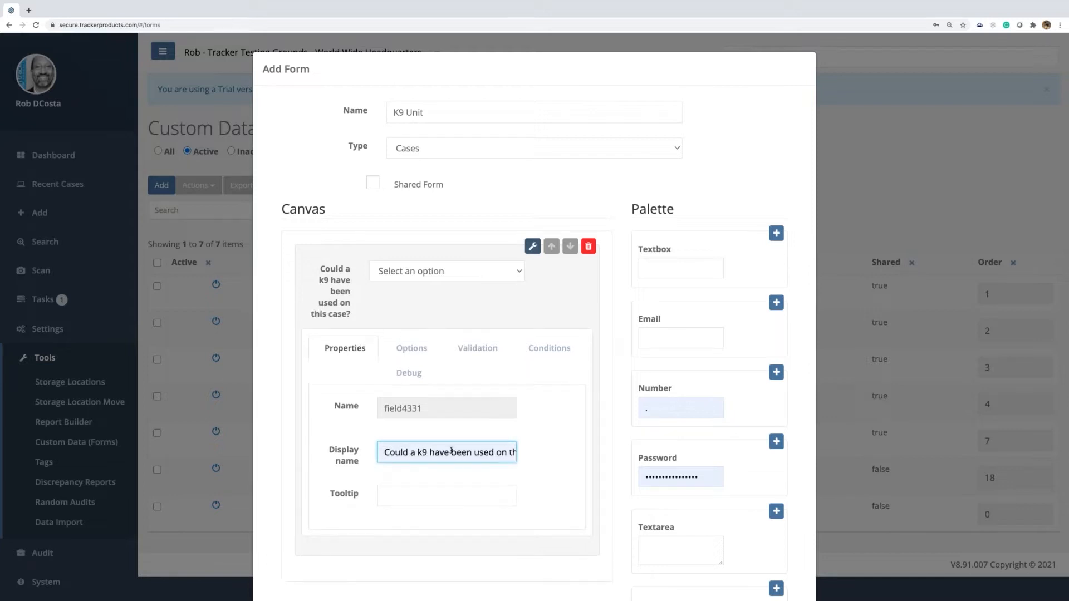
Rename the select list's first two numbered options to No and Yes, and delete Option 3
{"action": "left_click", "coordinate": [412, 350]}
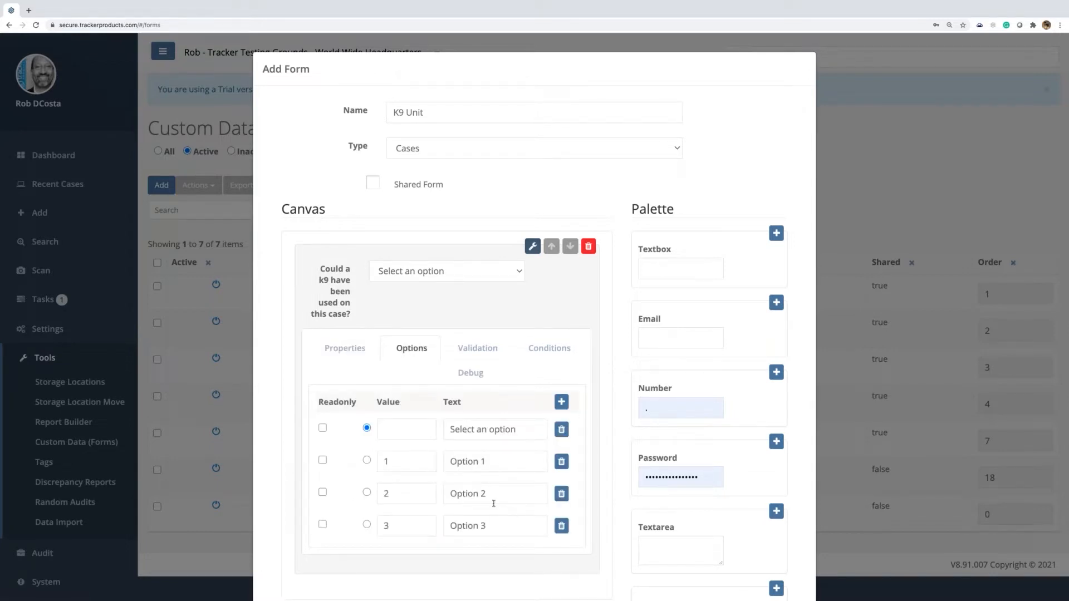
{"action": "left_click_drag", "start_coordinate": [495, 462], "coordinate": [428, 461]}
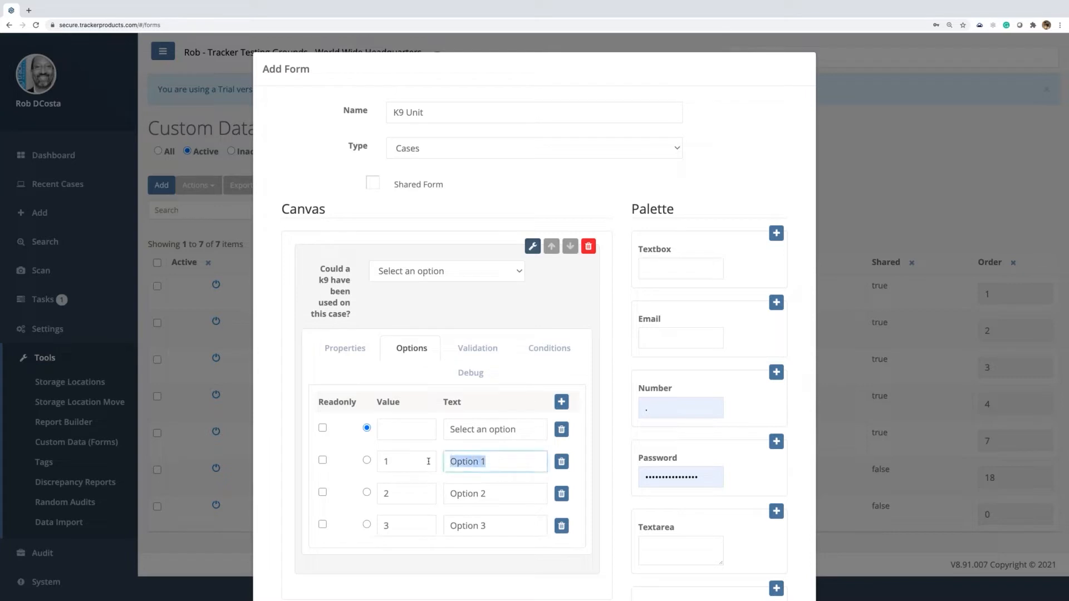
{"action": "type", "text": "No"}
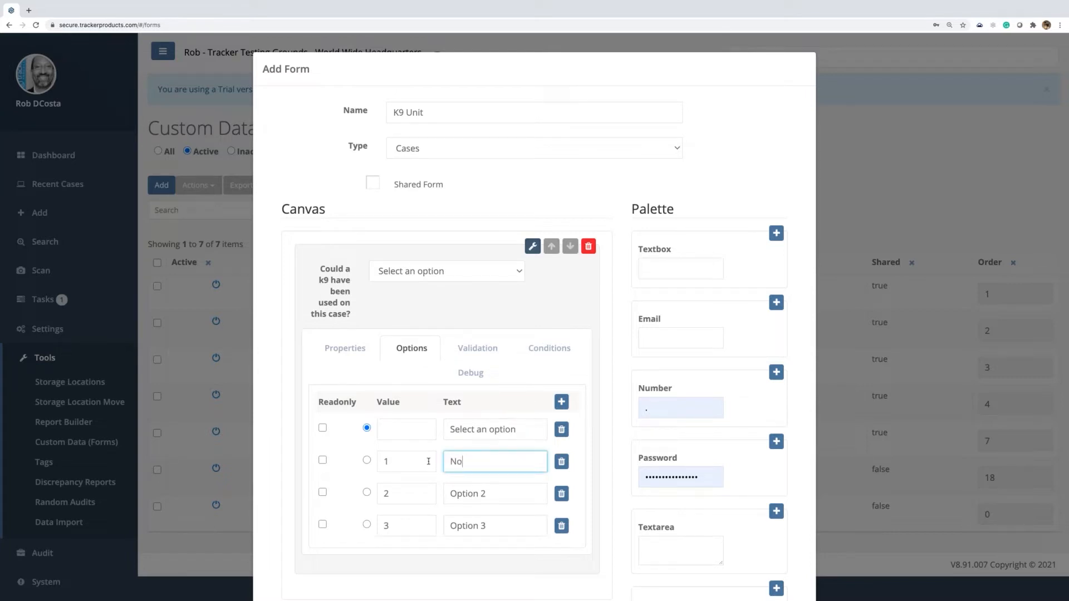
{"action": "key", "text": "Tab"}
{"action": "type", "text": "Yes"}
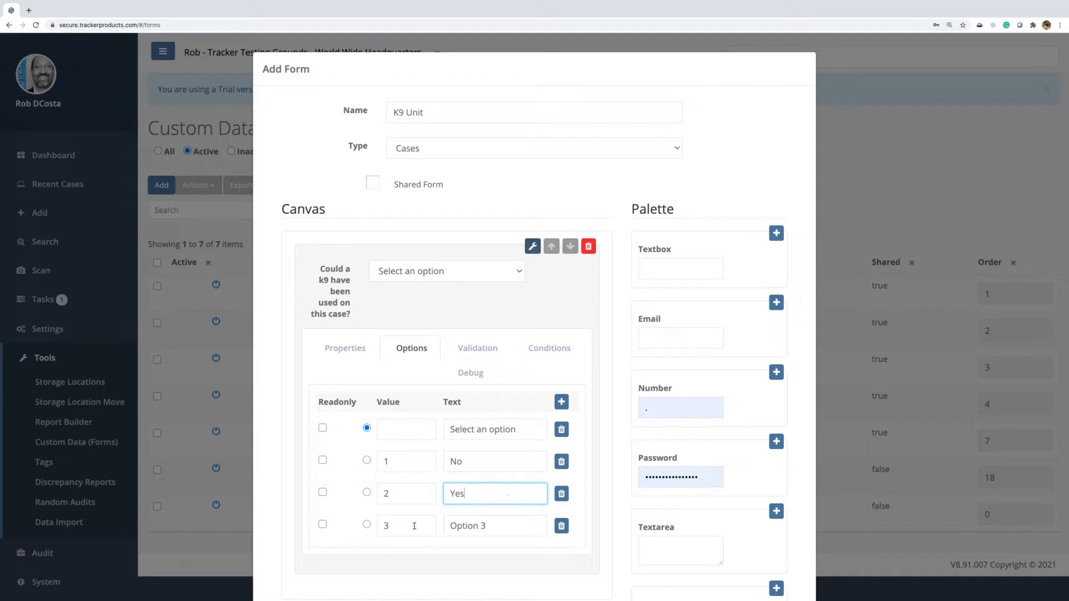
{"action": "triple_click", "coordinate": [465, 527]}
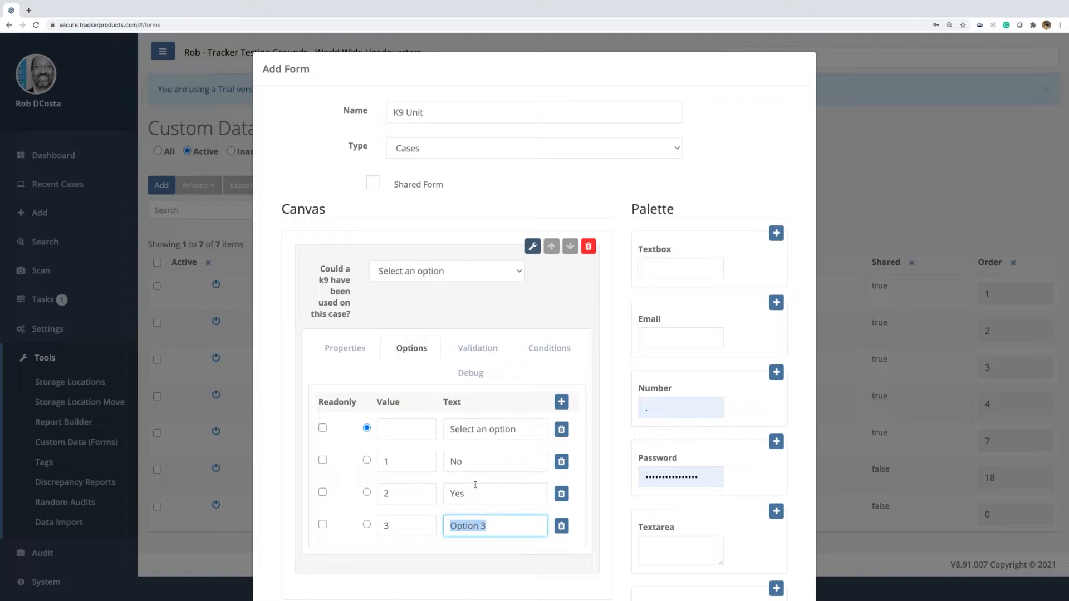
{"action": "left_click", "coordinate": [562, 527]}
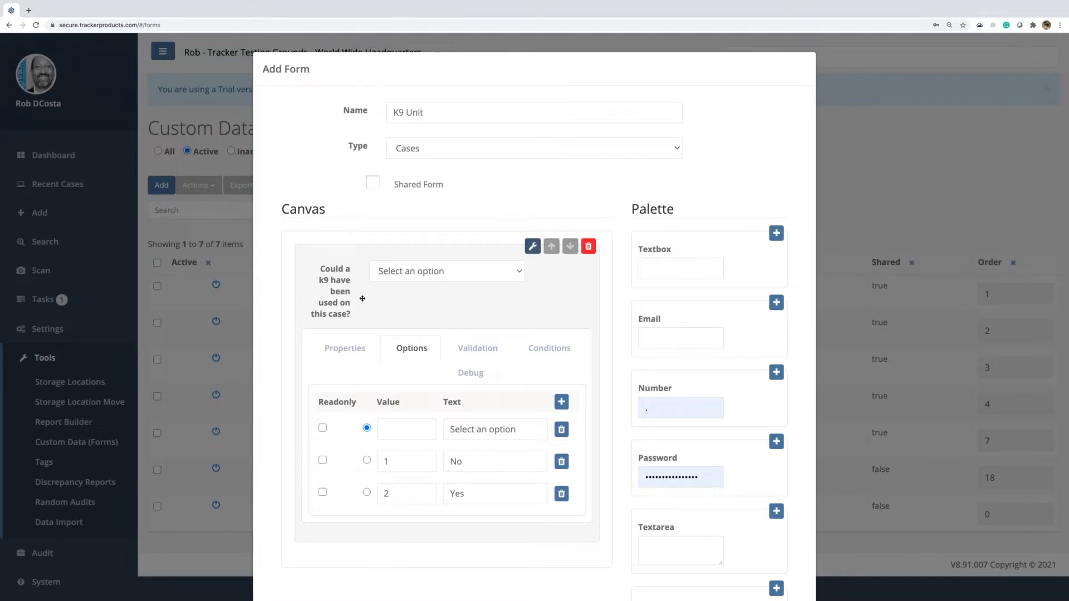
Make the k9 select list a required field and return to its properties
{"action": "left_click", "coordinate": [468, 354]}
{"action": "left_click", "coordinate": [369, 404]}
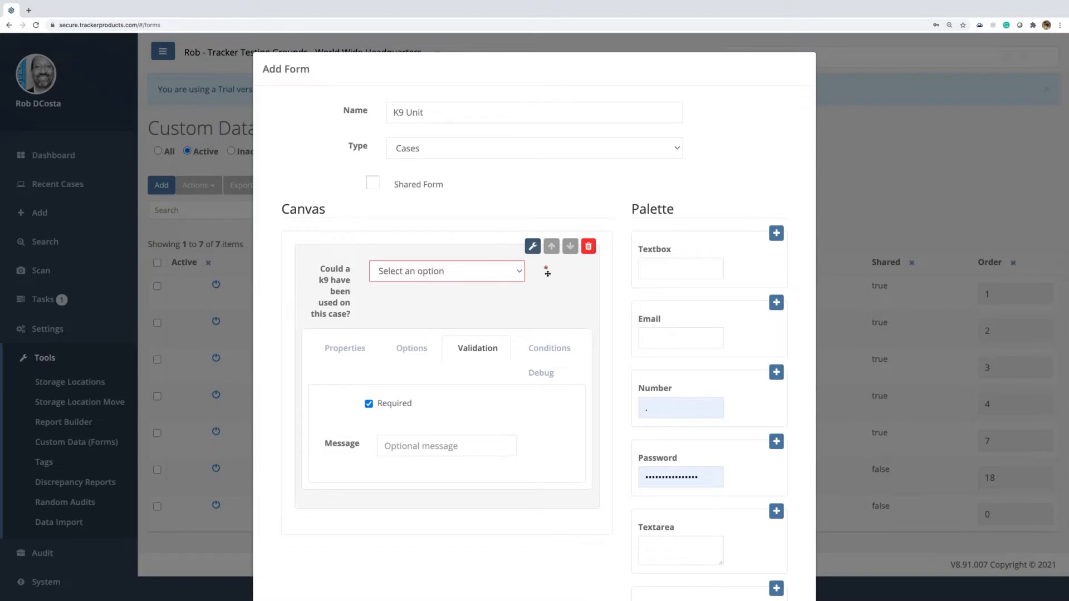
{"action": "left_click", "coordinate": [345, 348]}
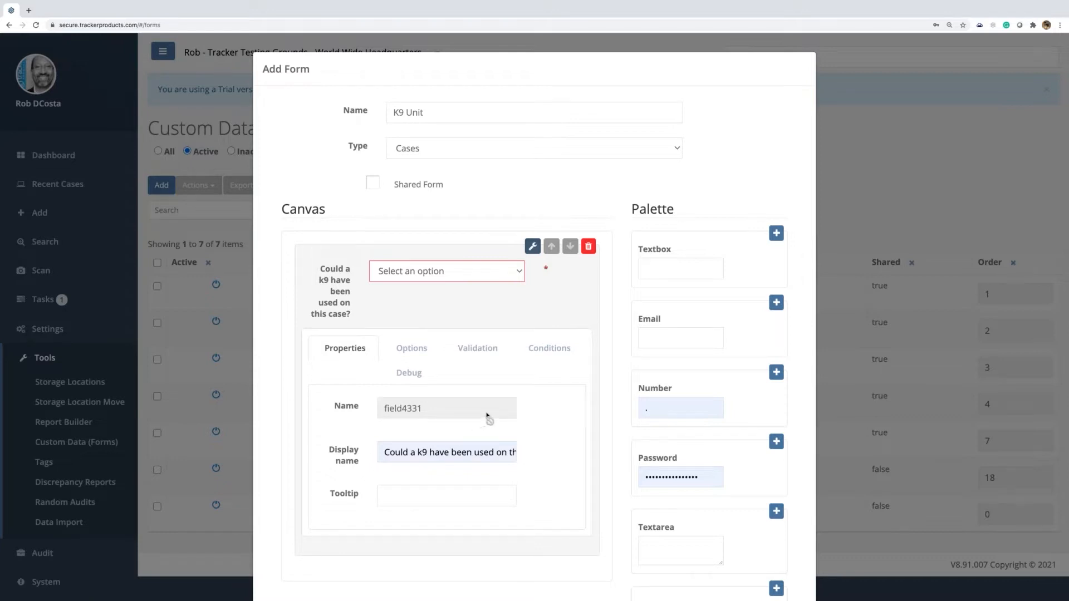
Add a Checkbox List field to the canvas below the k9 select list
{"action": "scroll", "coordinate": [538, 412], "scroll_direction": "down", "scroll_amount": 3}
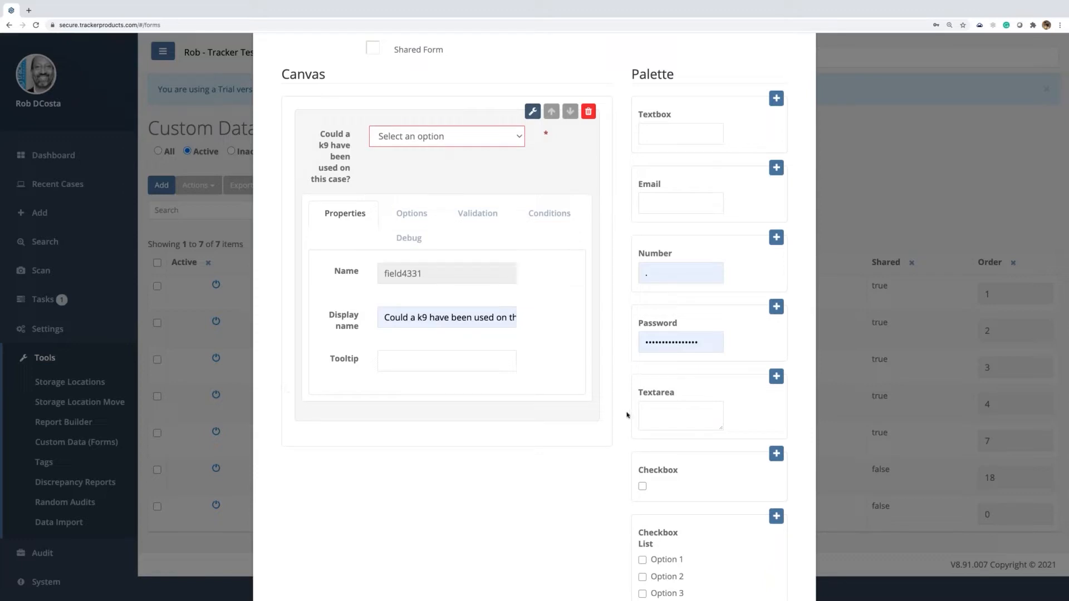
{"action": "scroll", "coordinate": [626, 411], "scroll_direction": "down", "scroll_amount": 4}
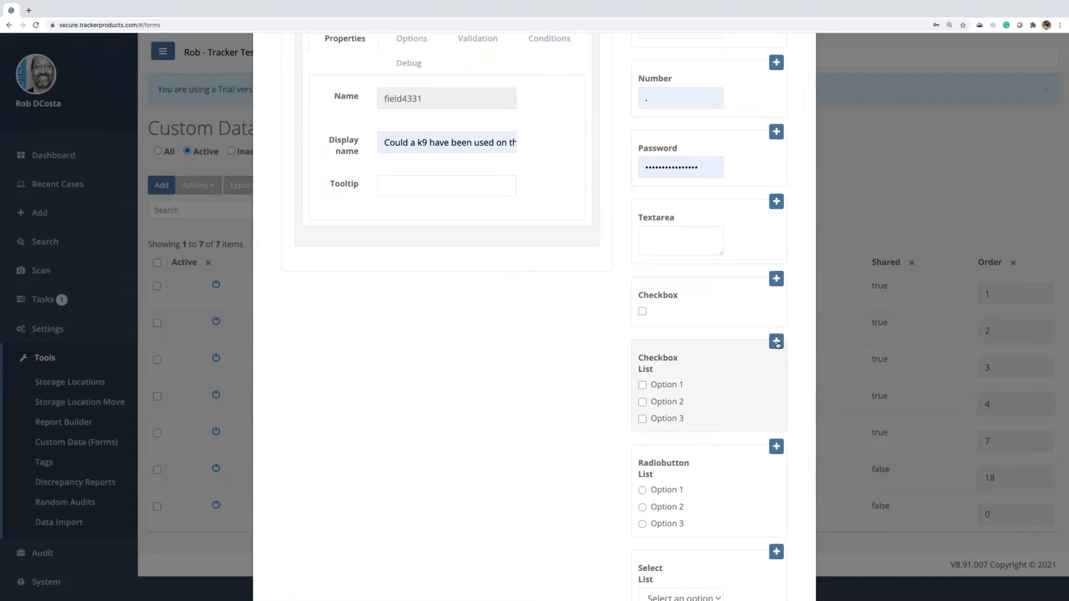
{"action": "left_click", "coordinate": [777, 342]}
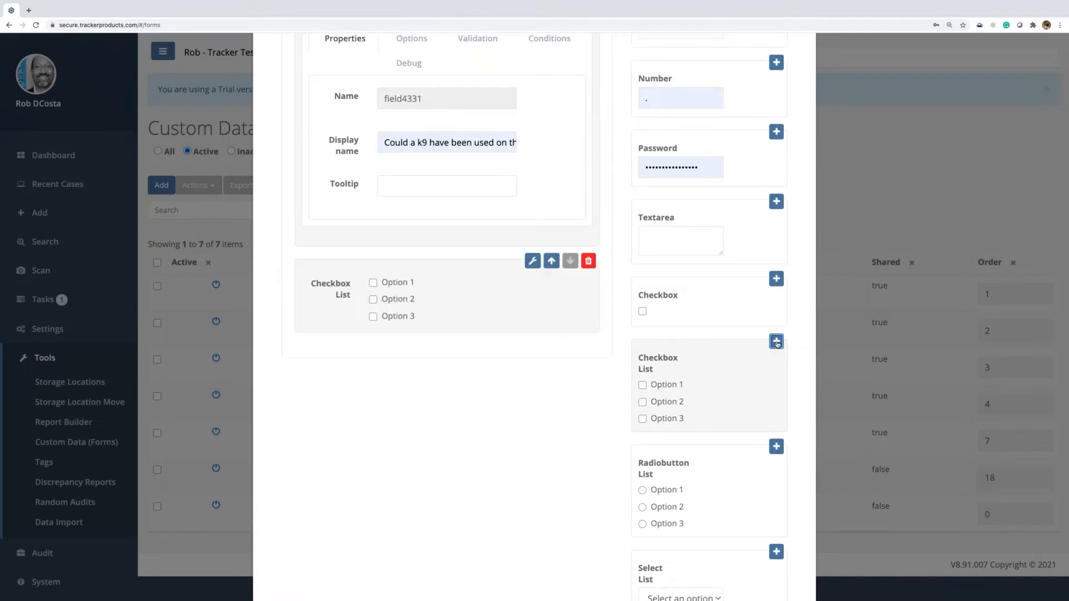
Set the checkbox list's display name to "K9 Alerted On" and open its options for editing
{"action": "scroll", "coordinate": [452, 379], "scroll_direction": "up", "scroll_amount": 3}
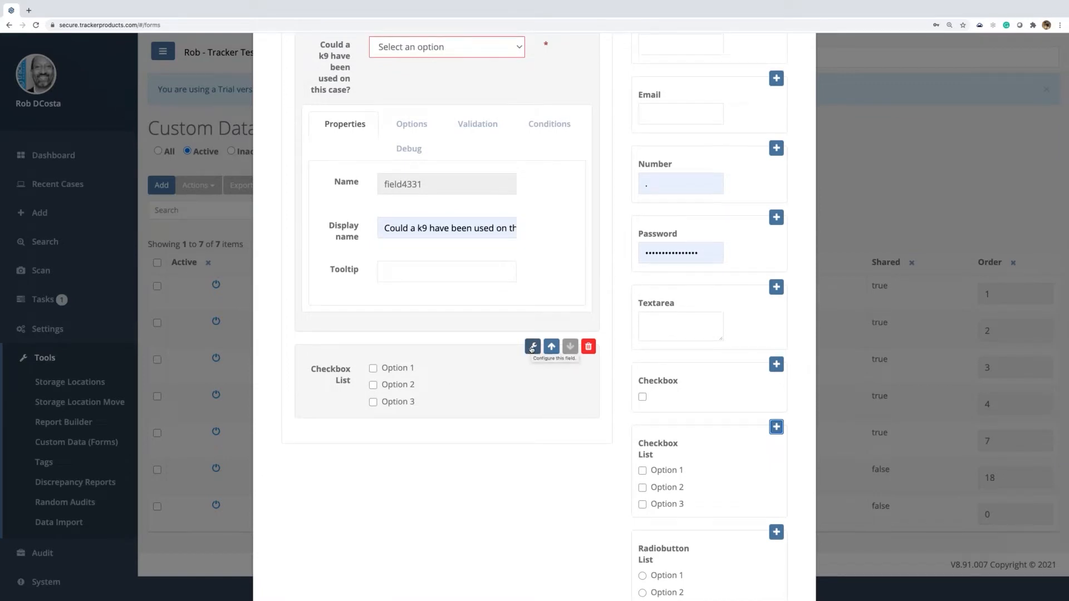
{"action": "left_click", "coordinate": [532, 347]}
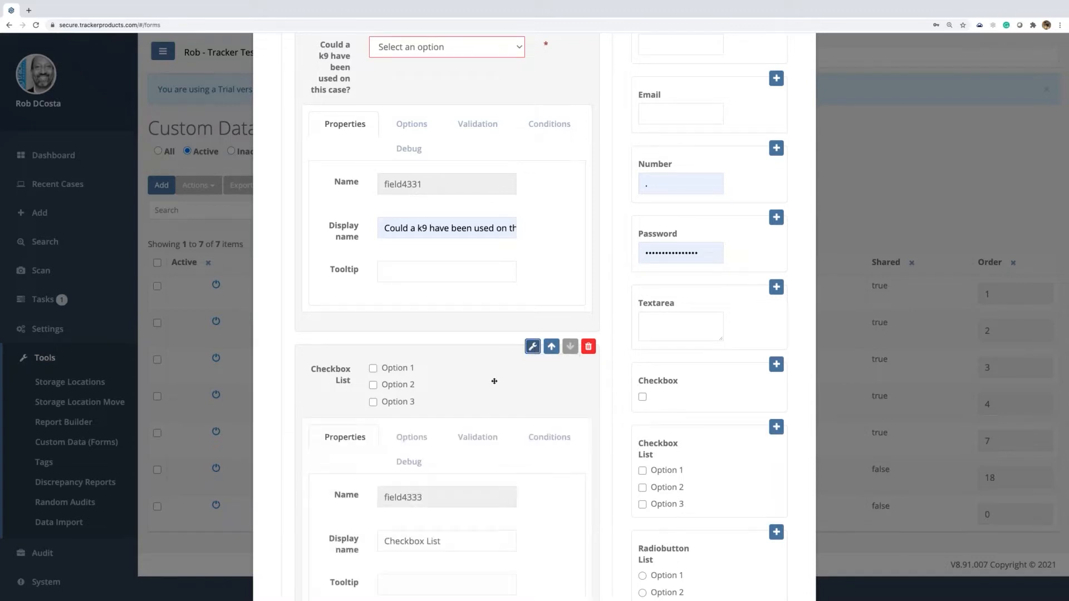
{"action": "scroll", "coordinate": [494, 381], "scroll_direction": "down", "scroll_amount": 2}
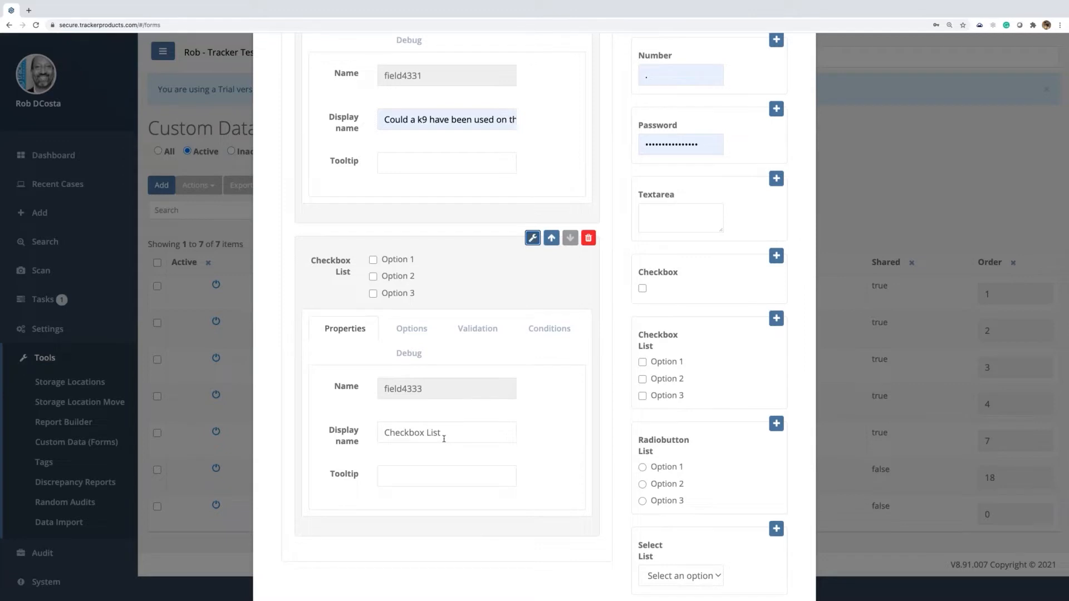
{"action": "left_click_drag", "start_coordinate": [444, 432], "coordinate": [371, 435]}
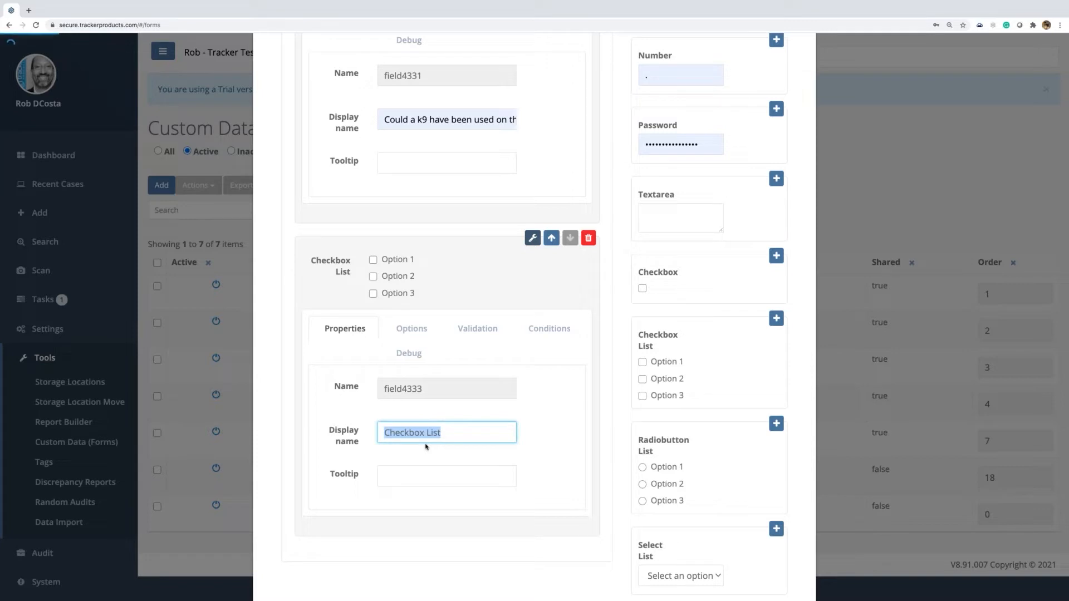
{"action": "type", "text": "K9"}
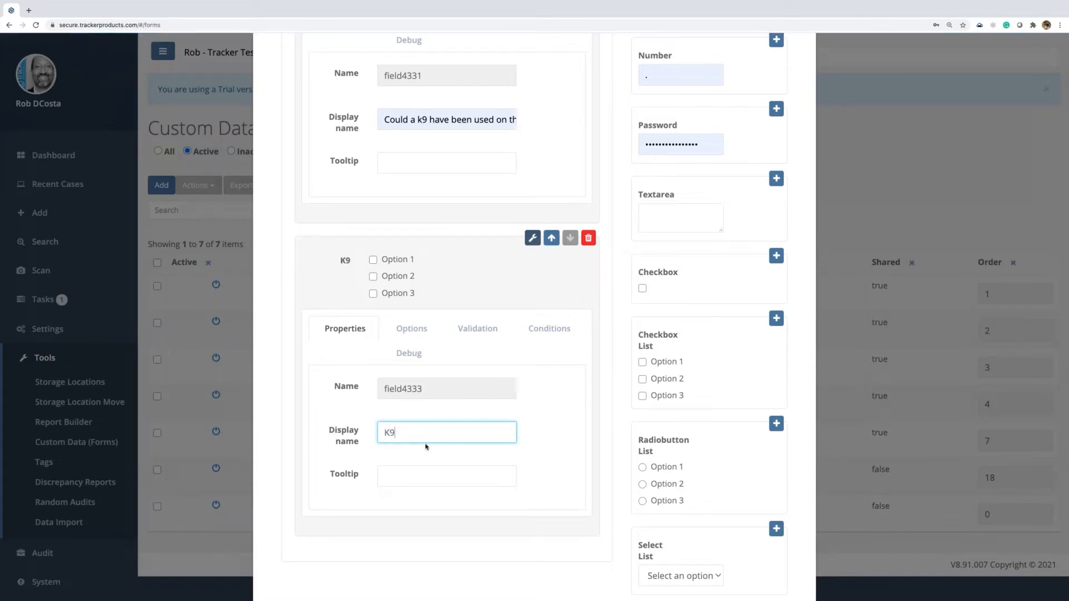
{"action": "type", "text": " Alerted On"}
{"action": "left_click", "coordinate": [409, 329]}
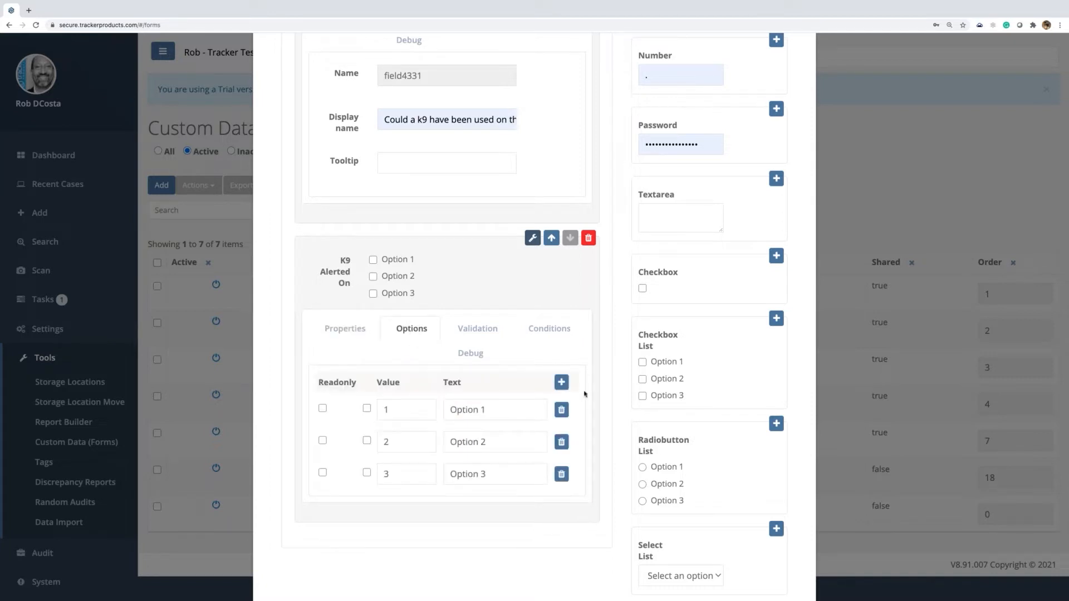
Rename the first option of the K9 Alerted On list to Drugs
{"action": "left_click", "coordinate": [483, 410]}
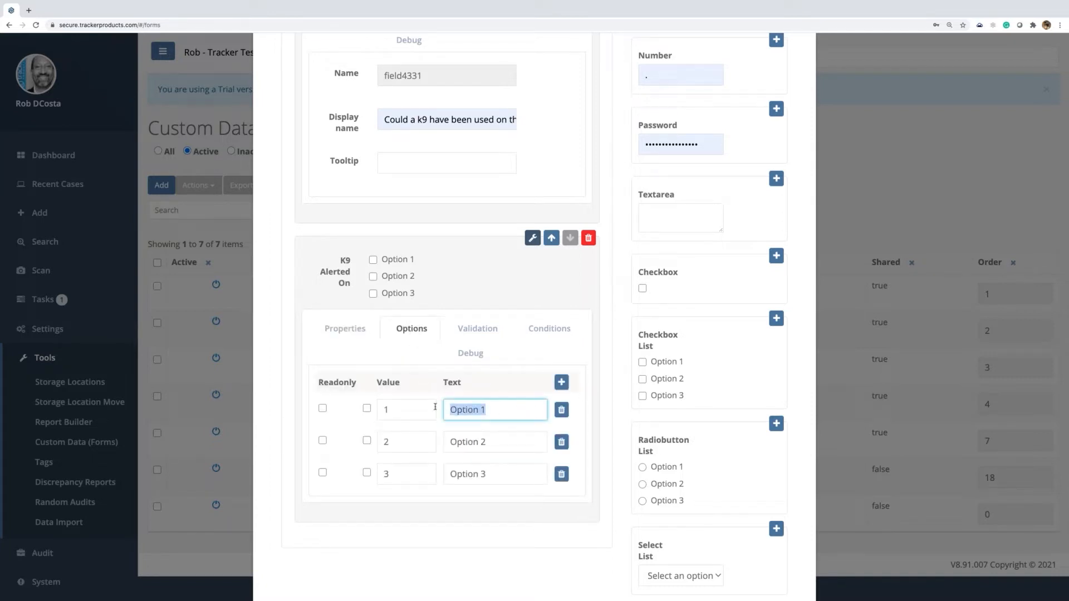
{"action": "type", "text": "Drugs"}
{"action": "scroll", "coordinate": [451, 270], "scroll_direction": "up", "scroll_amount": 1}
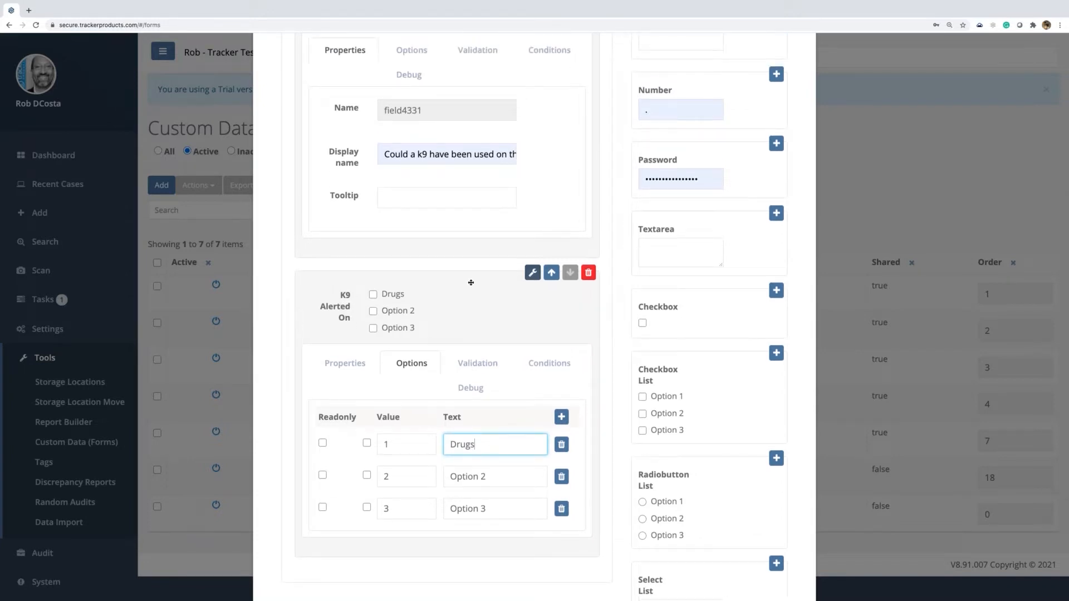
{"action": "scroll", "coordinate": [491, 262], "scroll_direction": "up", "scroll_amount": 2}
{"action": "scroll", "coordinate": [681, 316], "scroll_direction": "up", "scroll_amount": 1}
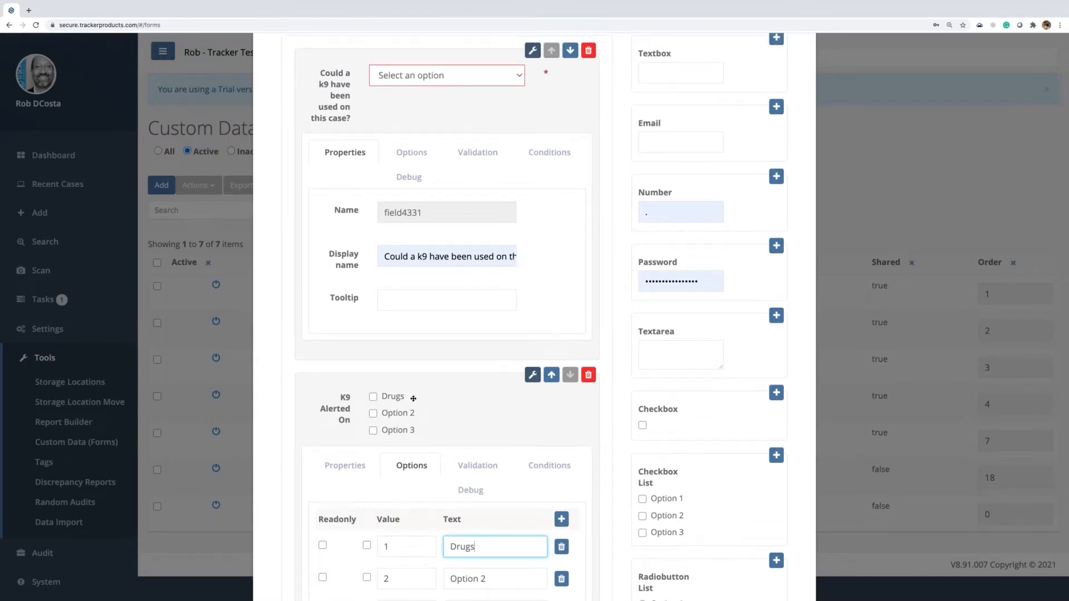
Rename the three options of the K9 Alerted On list to Suspect, Vehicle Trunk and Vehicle Interior
{"action": "scroll", "coordinate": [413, 398], "scroll_direction": "down", "scroll_amount": 4}
{"action": "left_click_drag", "start_coordinate": [482, 407], "coordinate": [433, 407]}
{"action": "type", "text": "Suspect"}
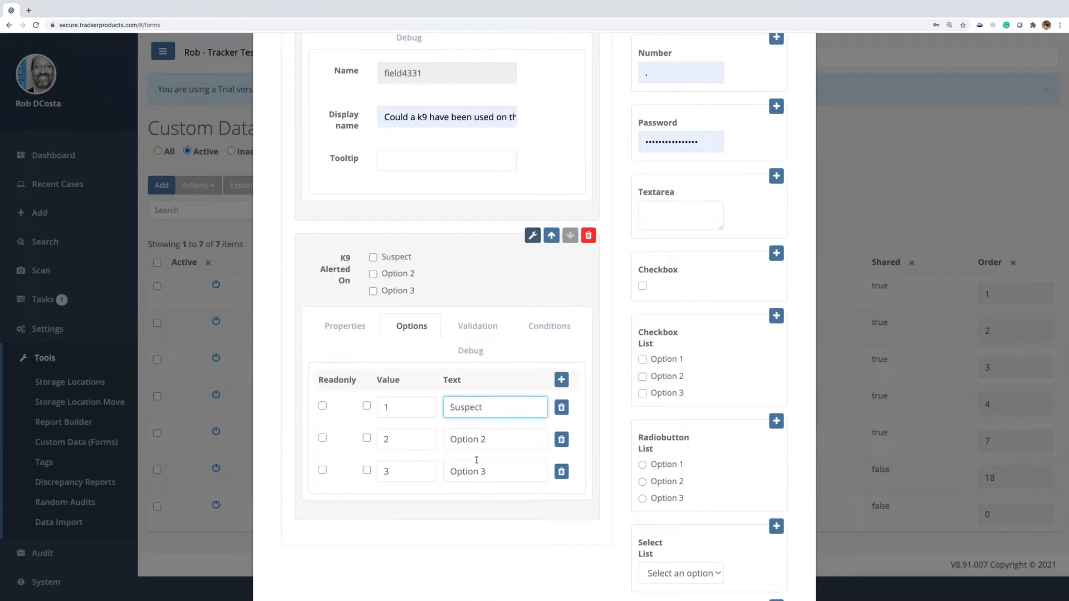
{"action": "left_click_drag", "start_coordinate": [487, 439], "coordinate": [406, 439]}
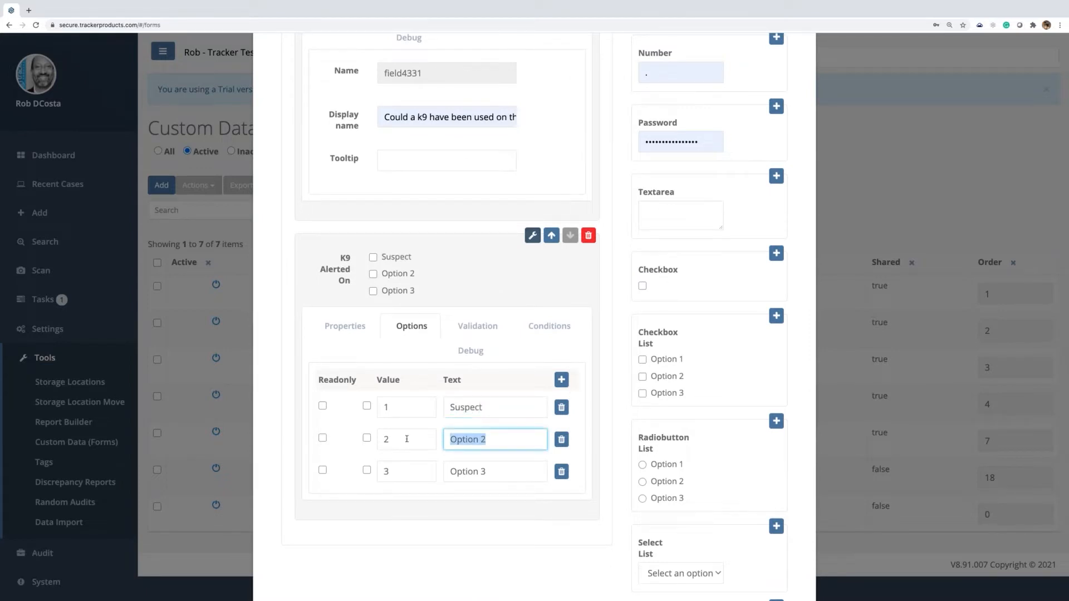
{"action": "type", "text": "Vehicle Trunk"}
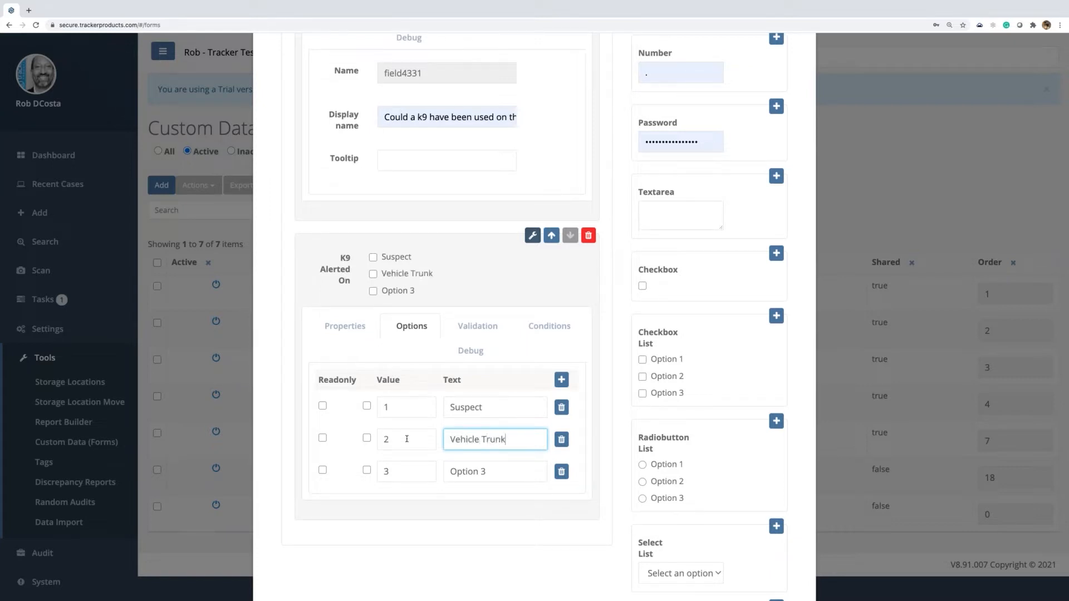
{"action": "left_click_drag", "start_coordinate": [498, 473], "coordinate": [448, 471]}
{"action": "type", "text": "Ve"}
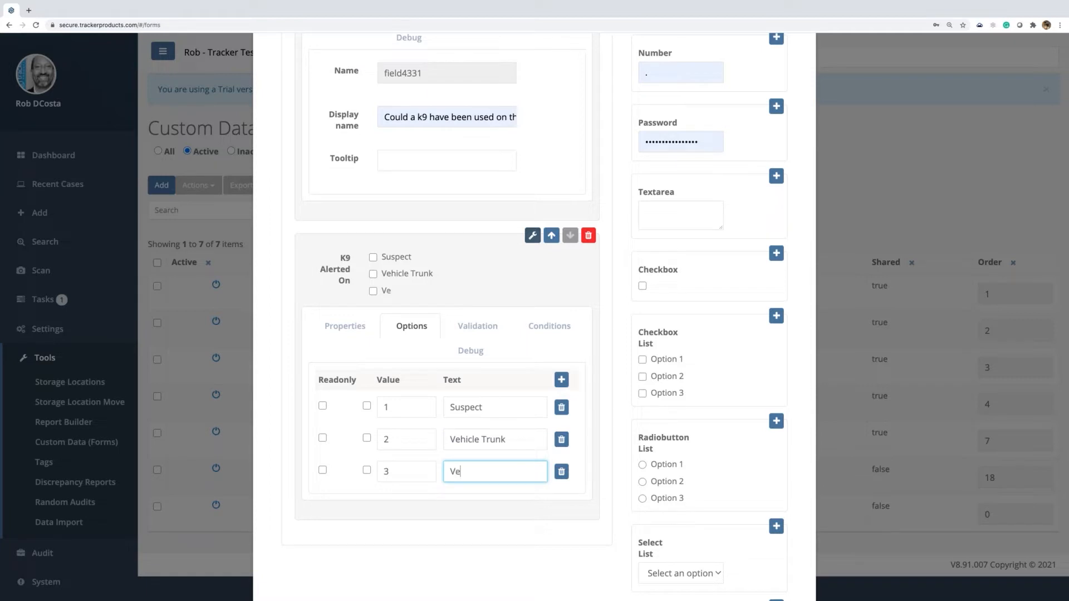
{"action": "type", "text": "hicle Interior"}
Add a fourth option named Vehicle Exterior to the K9 Alerted On list
{"action": "left_click", "coordinate": [561, 379]}
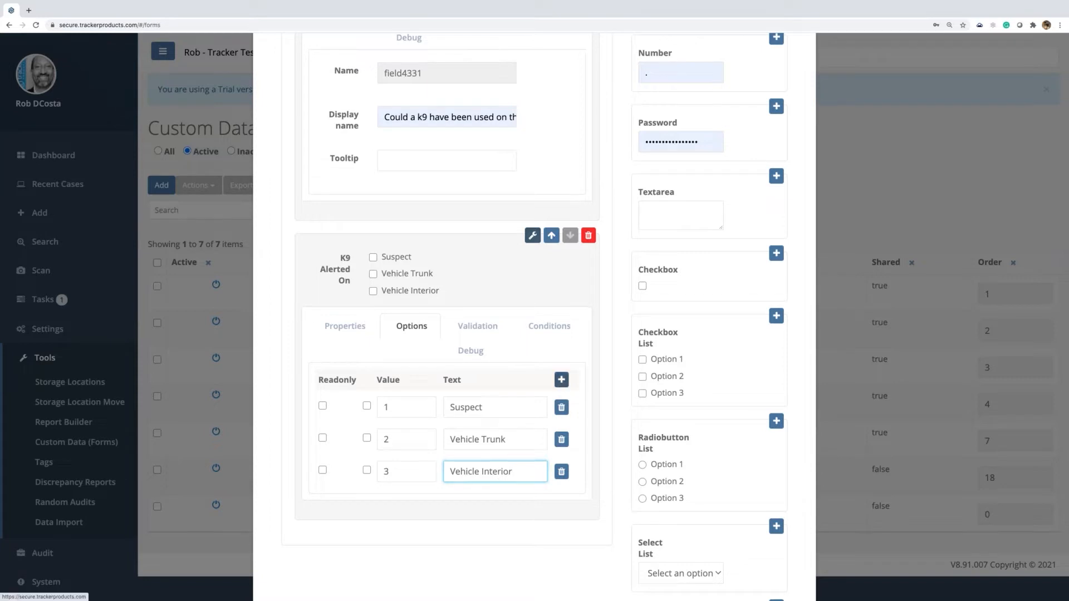
{"action": "key", "text": "Tab"}
{"action": "type", "text": "Ve"}
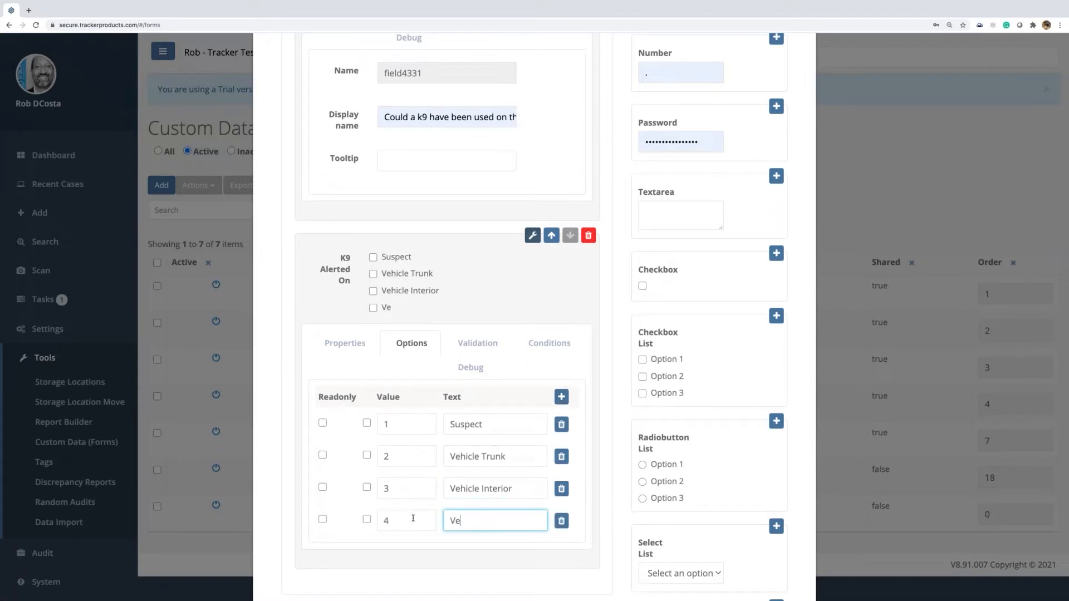
{"action": "type", "text": "hicle Exterior"}
{"action": "scroll", "coordinate": [529, 312], "scroll_direction": "up", "scroll_amount": 1}
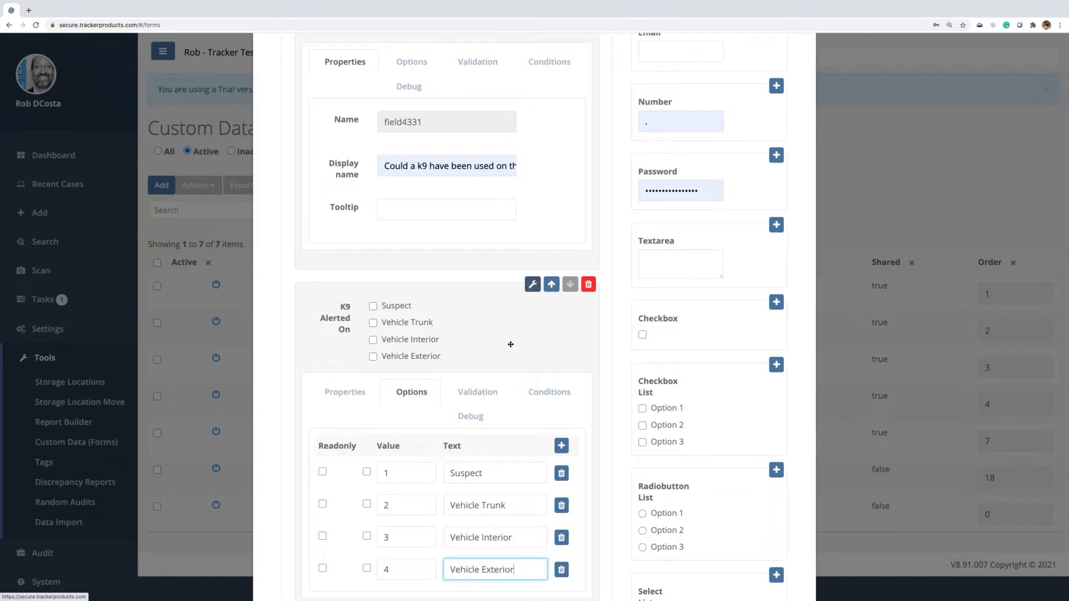
{"action": "scroll", "coordinate": [511, 344], "scroll_direction": "down", "scroll_amount": 1}
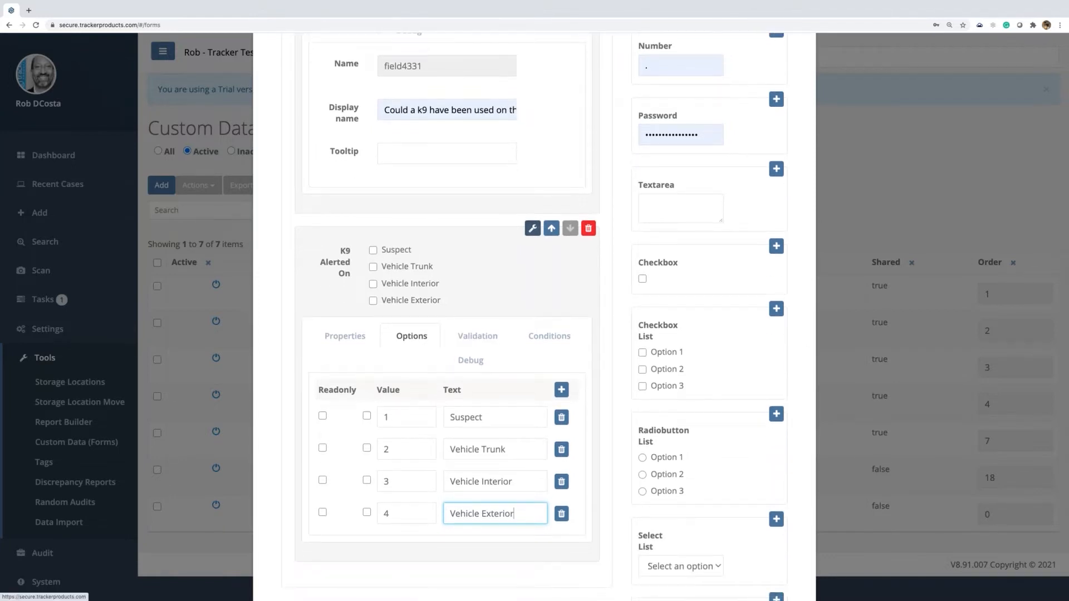
Make the K9 Alerted On list conditional on "Could a k9 have been used on this case?" having the value Yes
{"action": "left_click", "coordinate": [486, 341]}
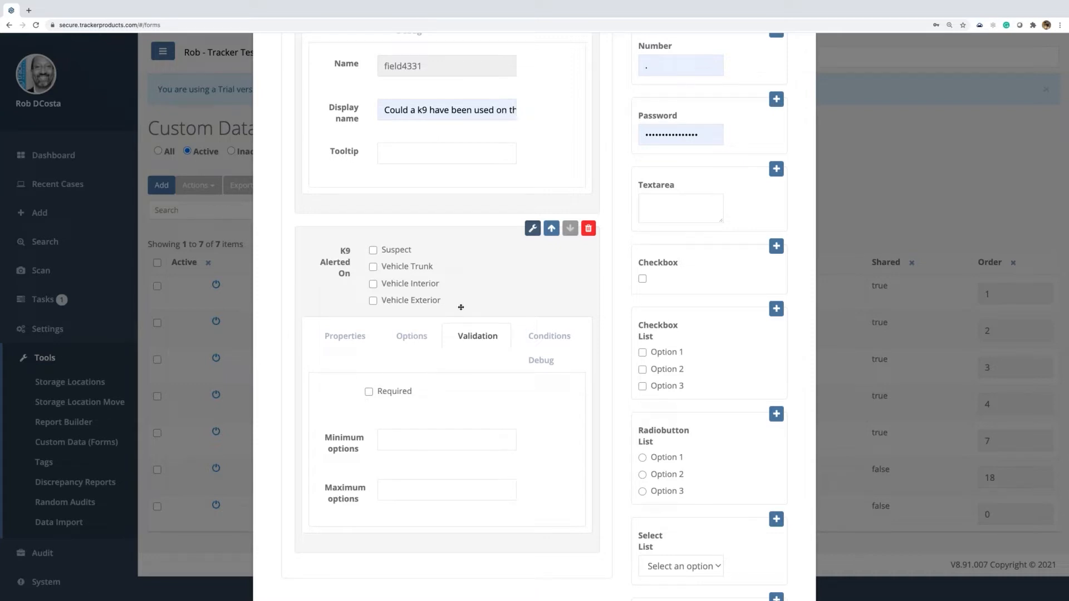
{"action": "scroll", "coordinate": [462, 307], "scroll_direction": "up", "scroll_amount": 1}
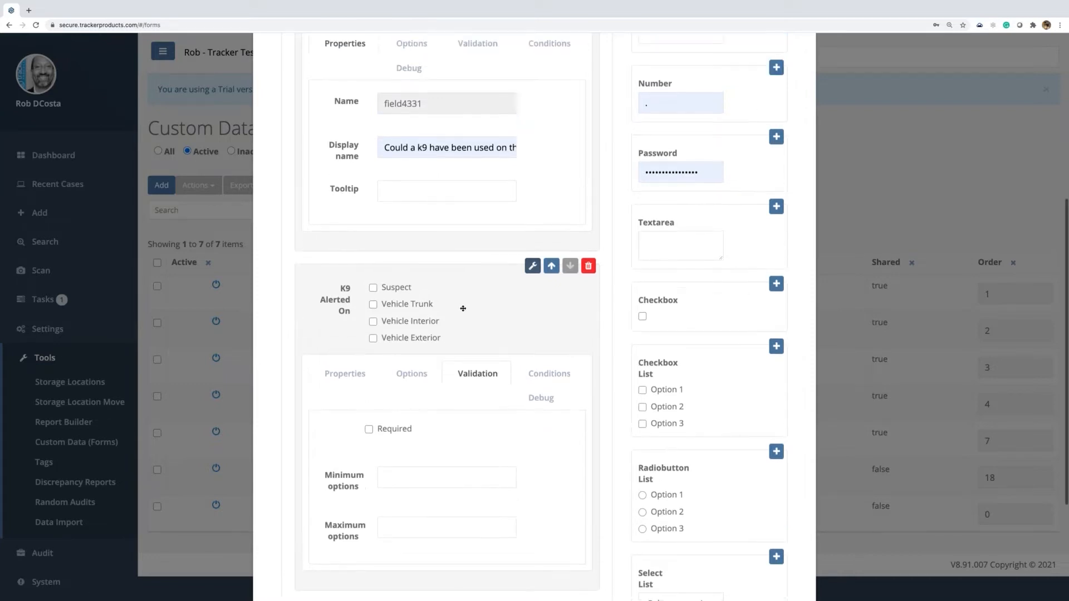
{"action": "scroll", "coordinate": [463, 308], "scroll_direction": "up", "scroll_amount": 1}
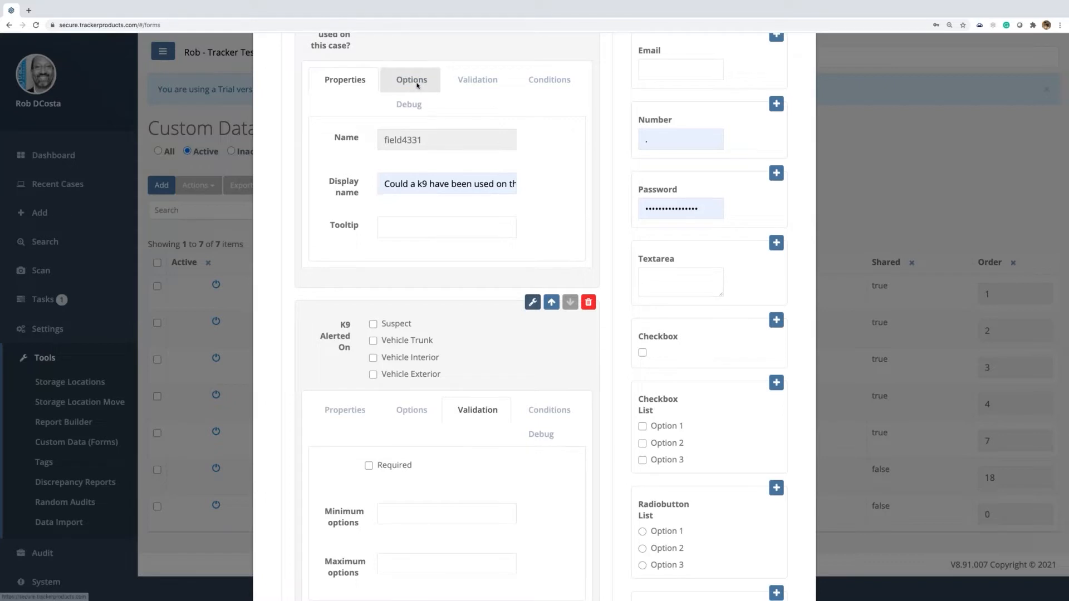
{"action": "left_click", "coordinate": [416, 84]}
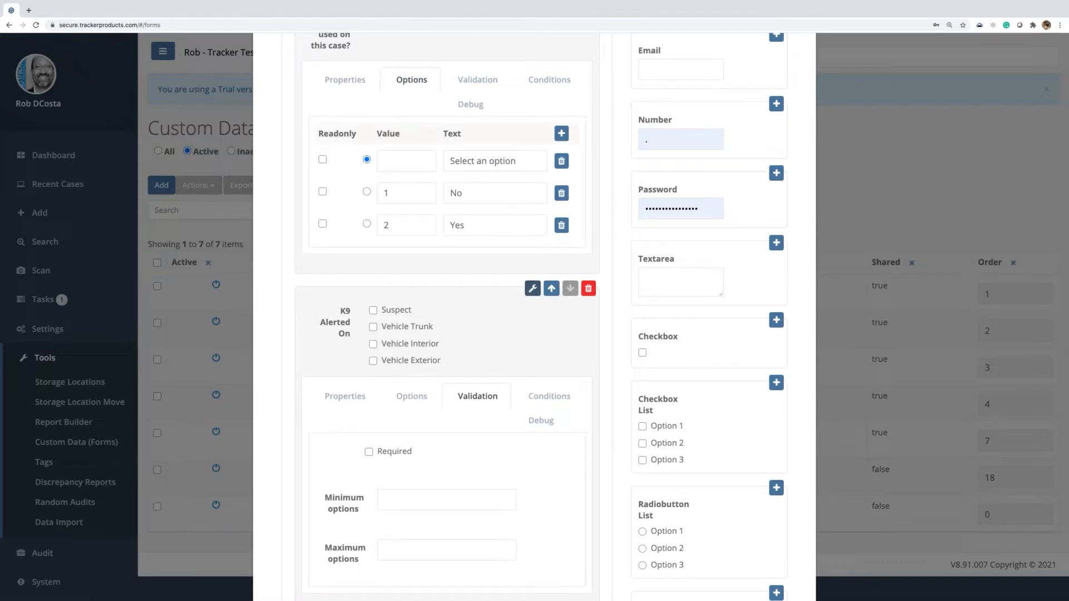
{"action": "left_click", "coordinate": [532, 399]}
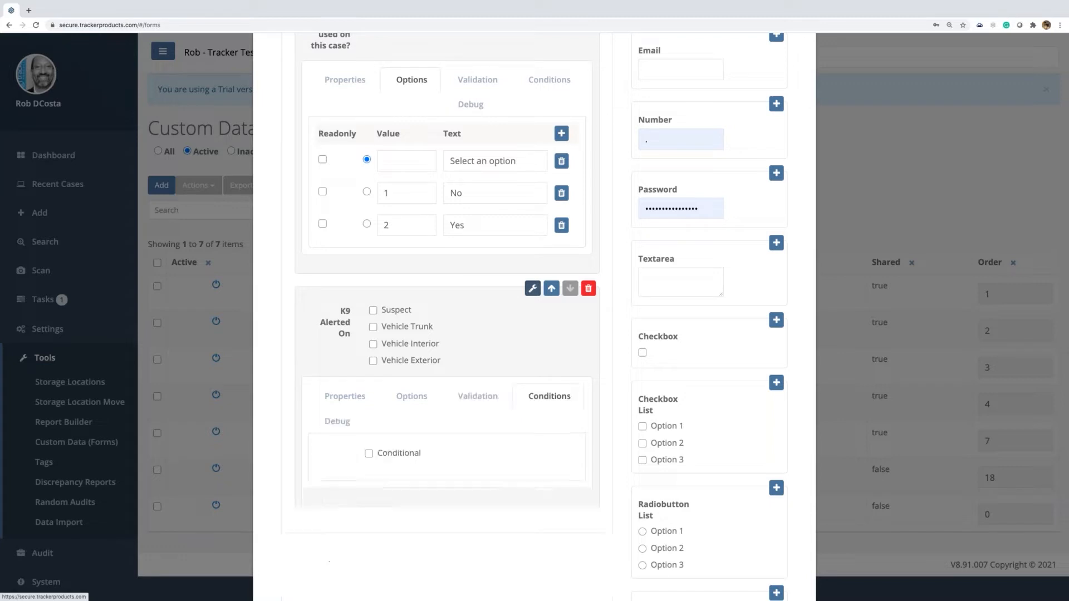
{"action": "left_click", "coordinate": [368, 453]}
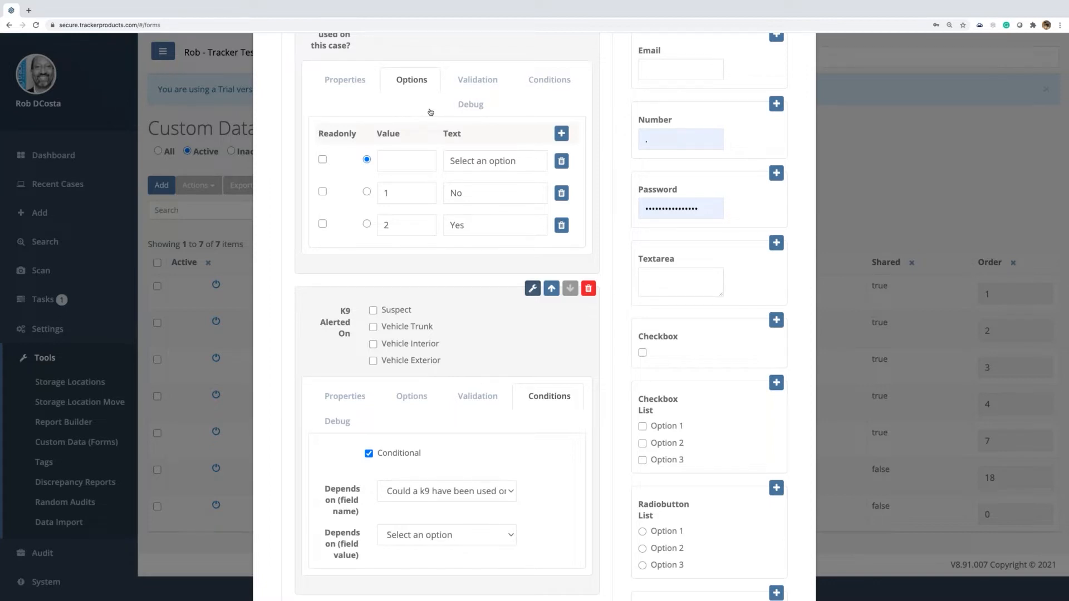
{"action": "scroll", "coordinate": [528, 480], "scroll_direction": "down", "scroll_amount": 1}
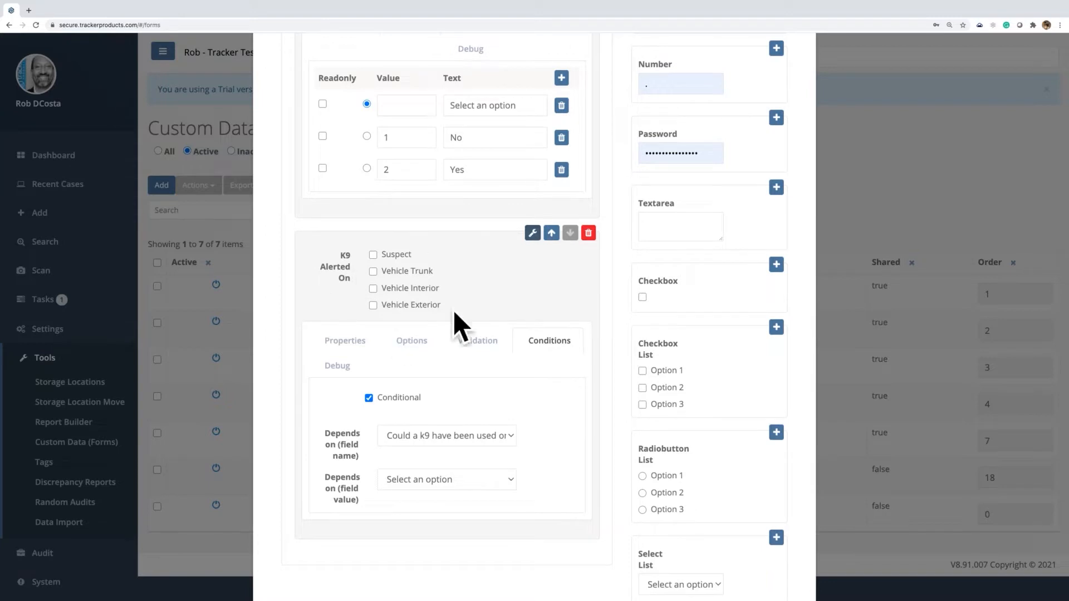
{"action": "left_click", "coordinate": [473, 482]}
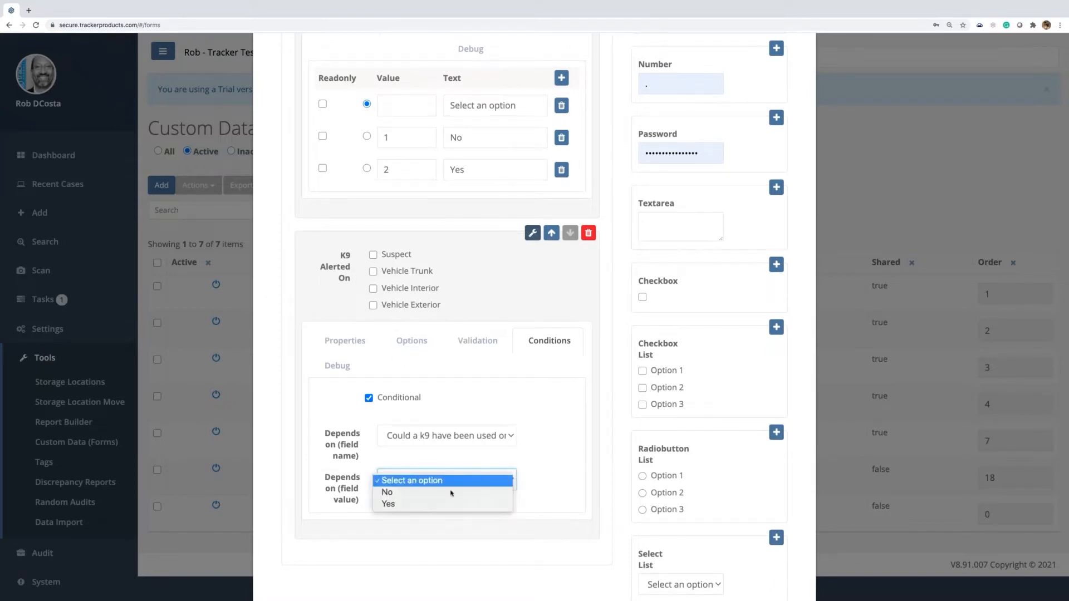
{"action": "left_click", "coordinate": [421, 504]}
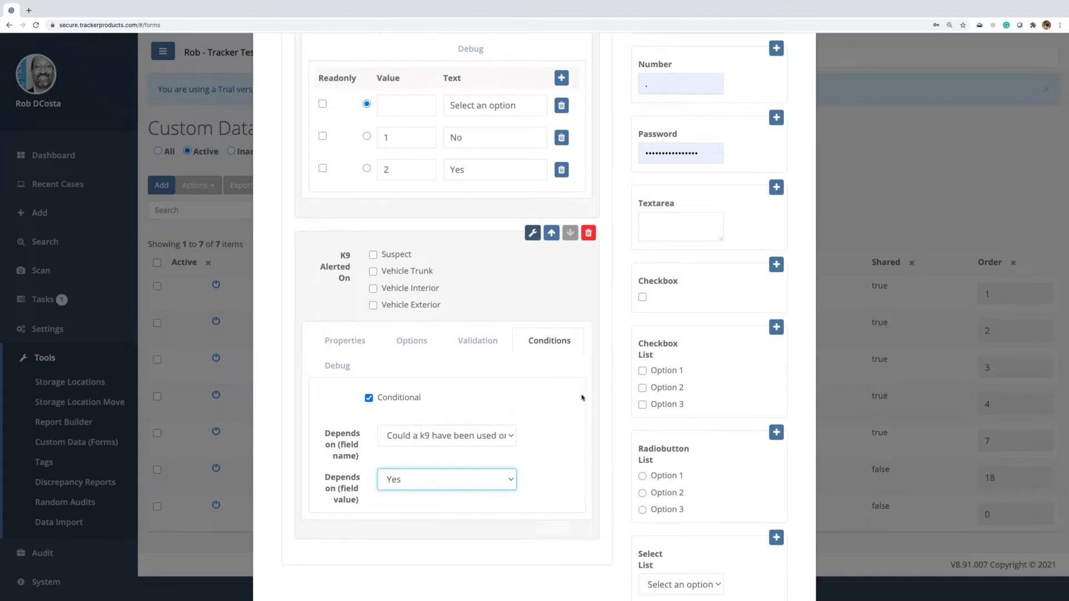
Confirm the form editor to save the K9 Unit form
{"action": "scroll", "coordinate": [583, 399], "scroll_direction": "down", "scroll_amount": 3}
{"action": "scroll", "coordinate": [570, 518], "scroll_direction": "down", "scroll_amount": 2}
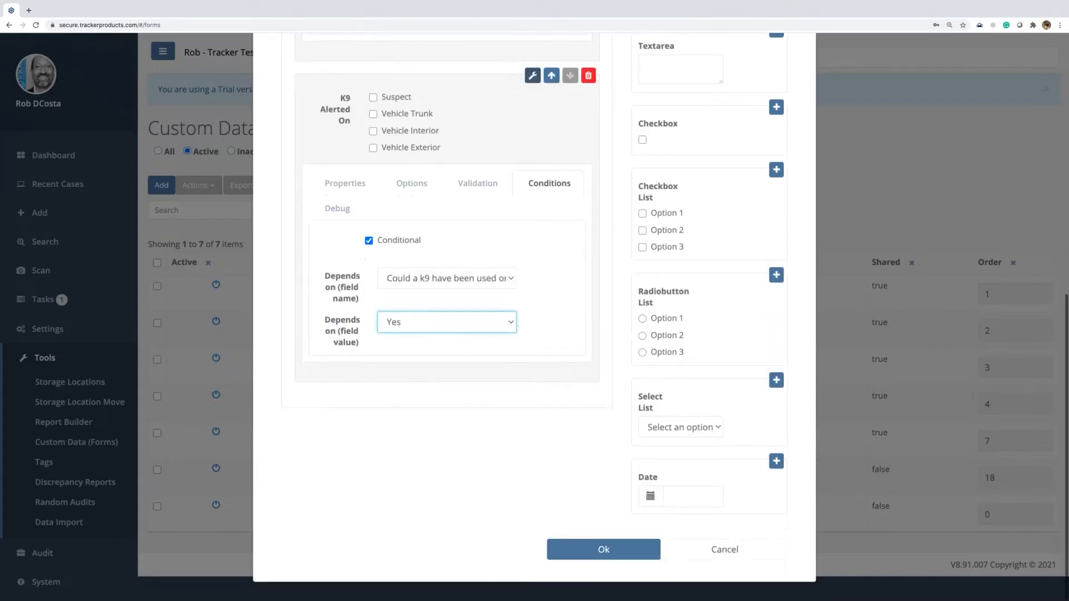
{"action": "left_click", "coordinate": [630, 550]}
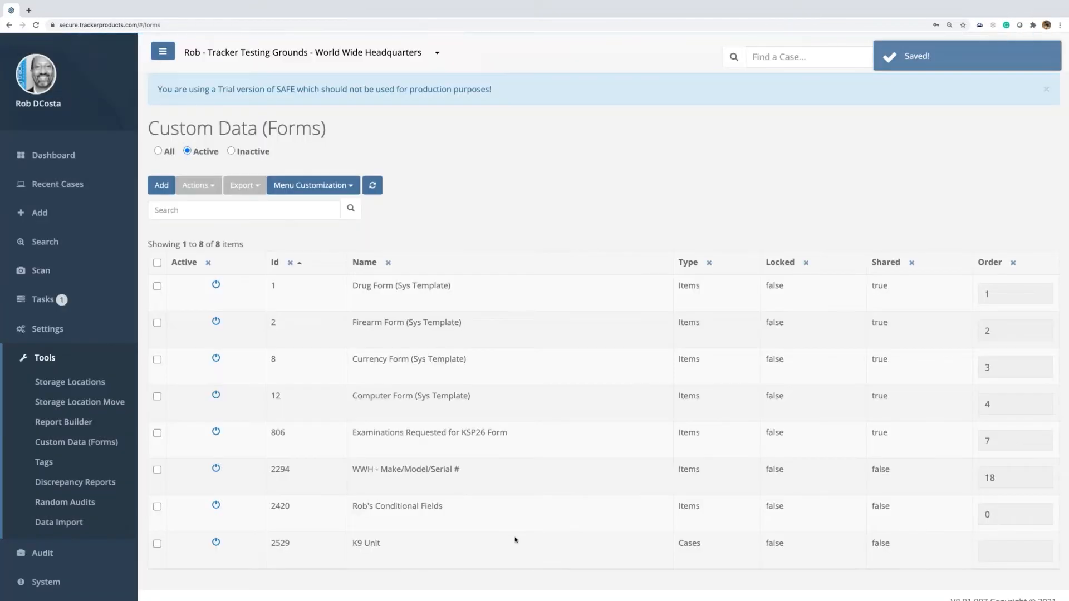
{"action": "left_click_drag", "start_coordinate": [350, 546], "coordinate": [392, 547]}
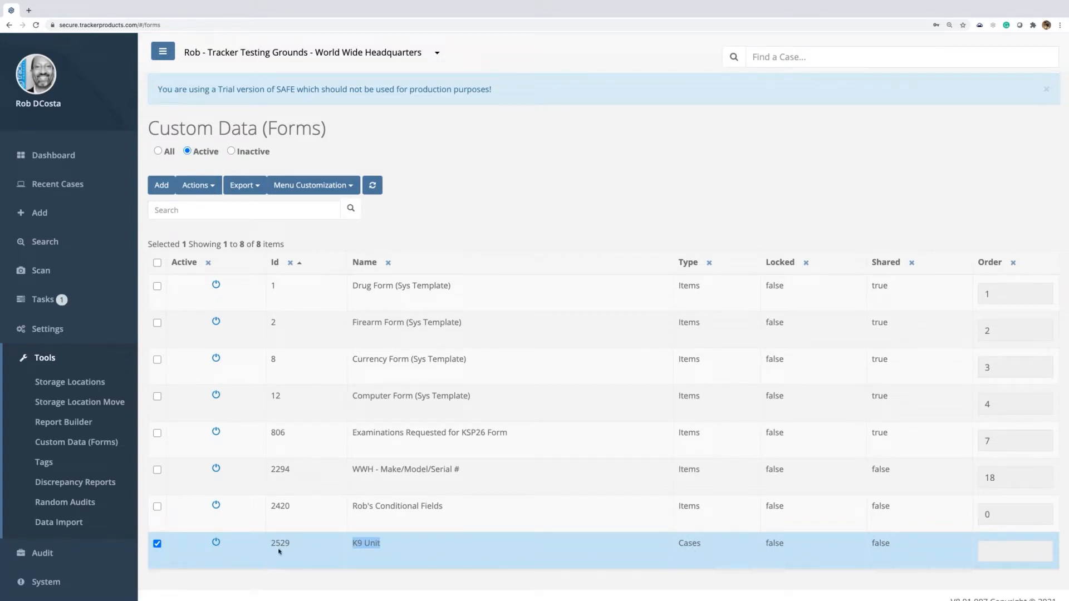
{"action": "left_click", "coordinate": [157, 544]}
{"action": "triple_click", "coordinate": [267, 129]}
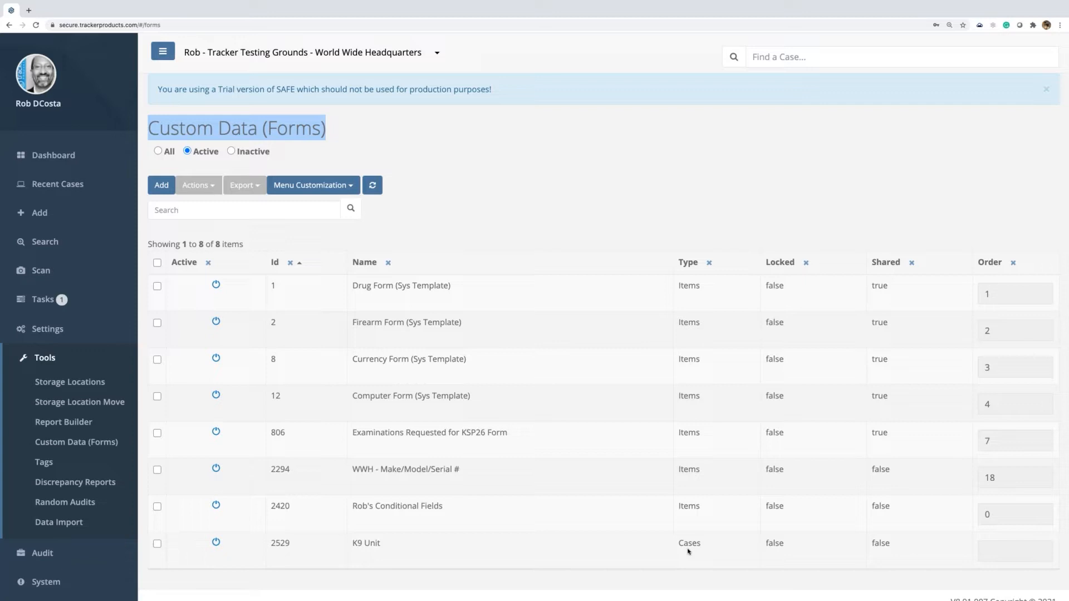
Open the organization's required case forms settings and choose the K9 Unit form
{"action": "left_click", "coordinate": [55, 332]}
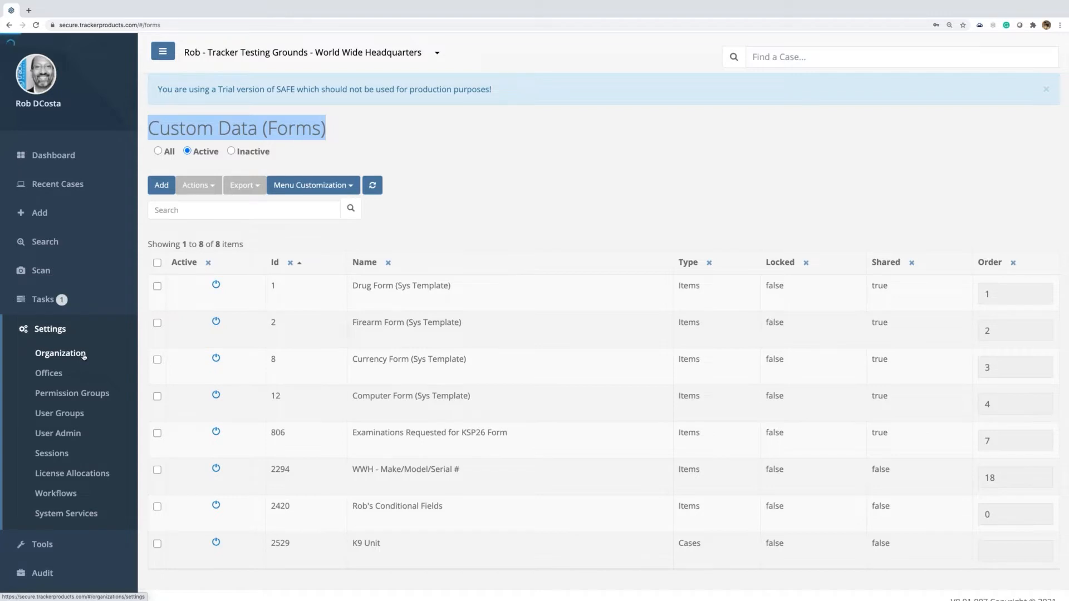
{"action": "left_click", "coordinate": [60, 353]}
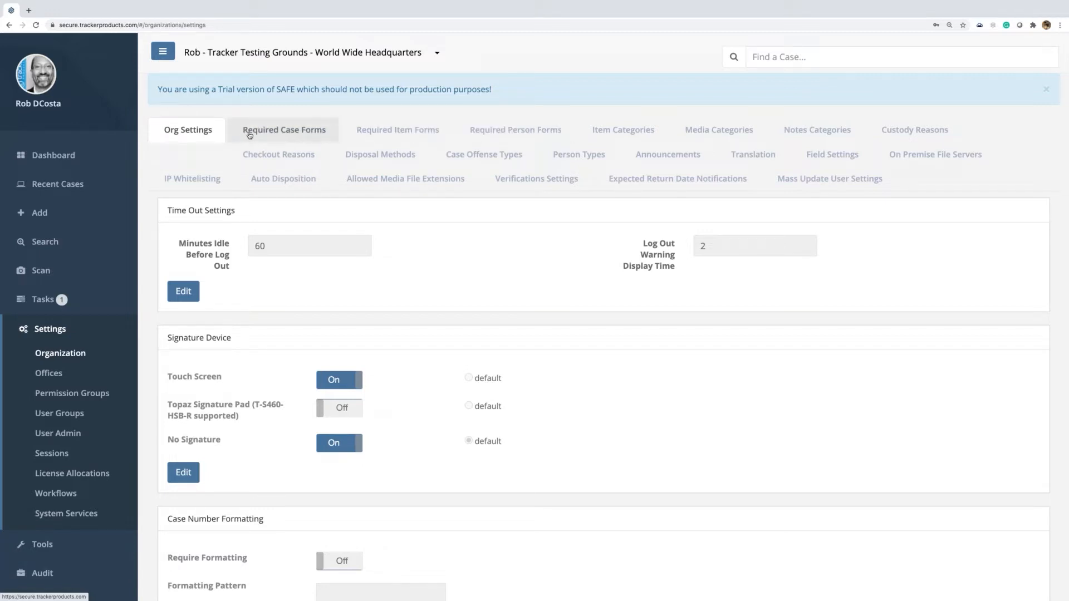
{"action": "left_click", "coordinate": [286, 132]}
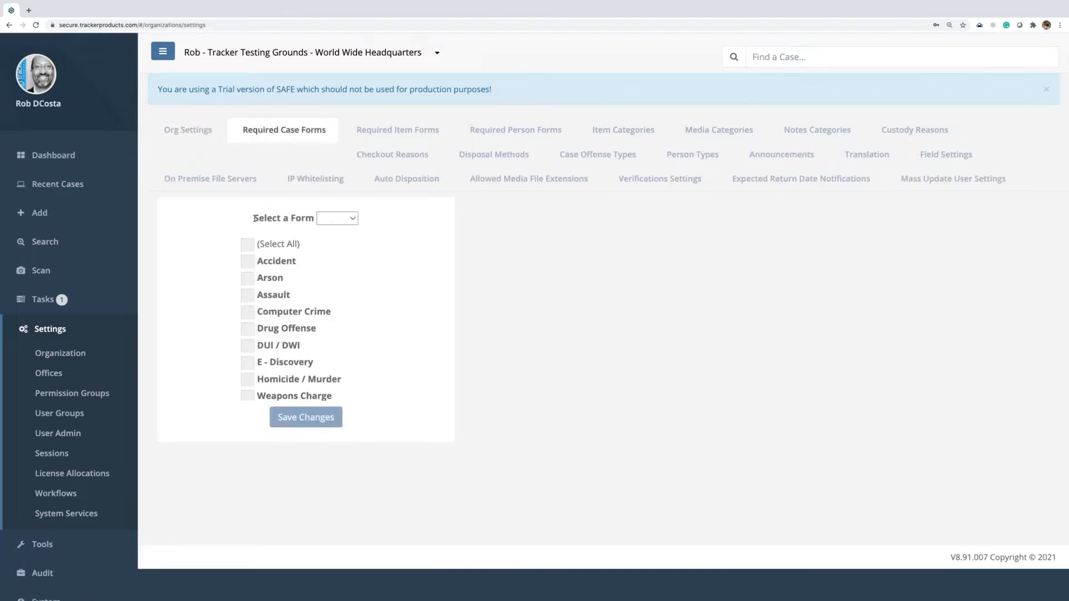
{"action": "left_click_drag", "start_coordinate": [253, 219], "coordinate": [310, 221]}
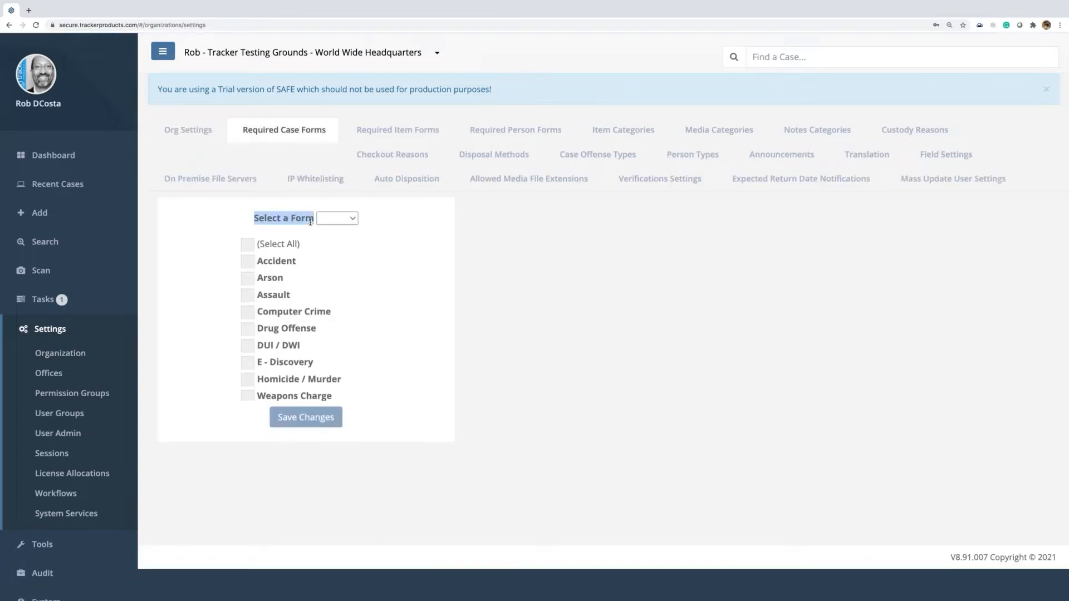
{"action": "left_click", "coordinate": [352, 218]}
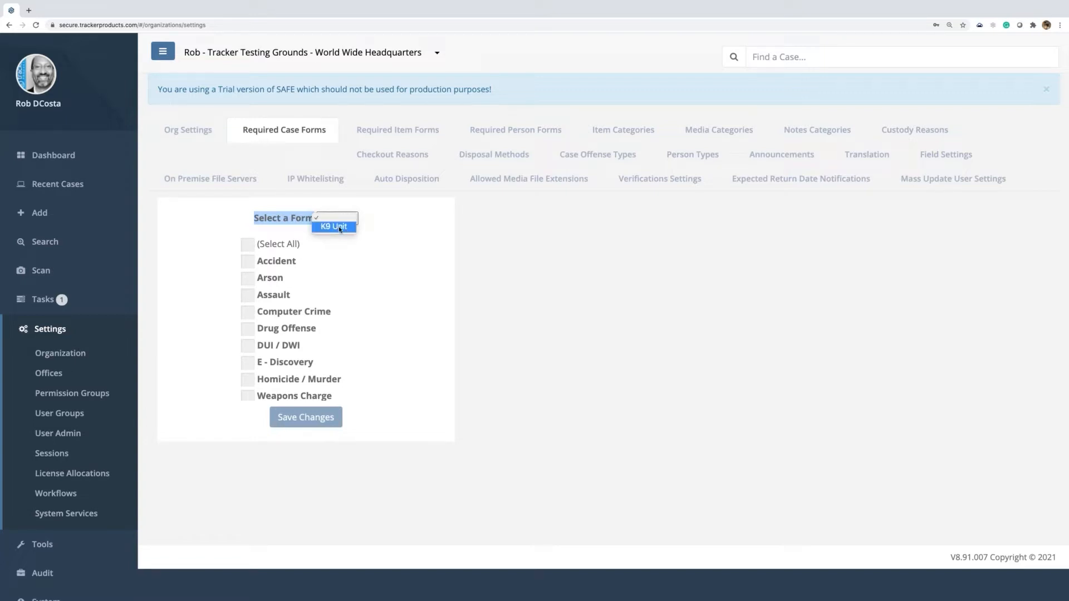
{"action": "left_click", "coordinate": [340, 227]}
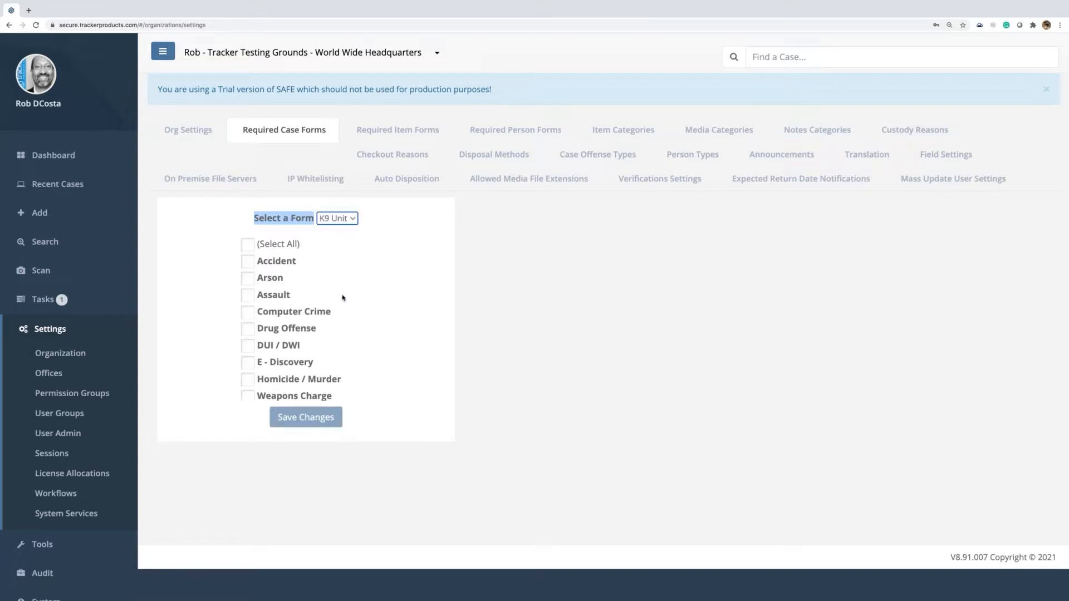
Mark all offense types as requiring the K9 Unit form
{"action": "scroll", "coordinate": [328, 304], "scroll_direction": "down", "scroll_amount": 1}
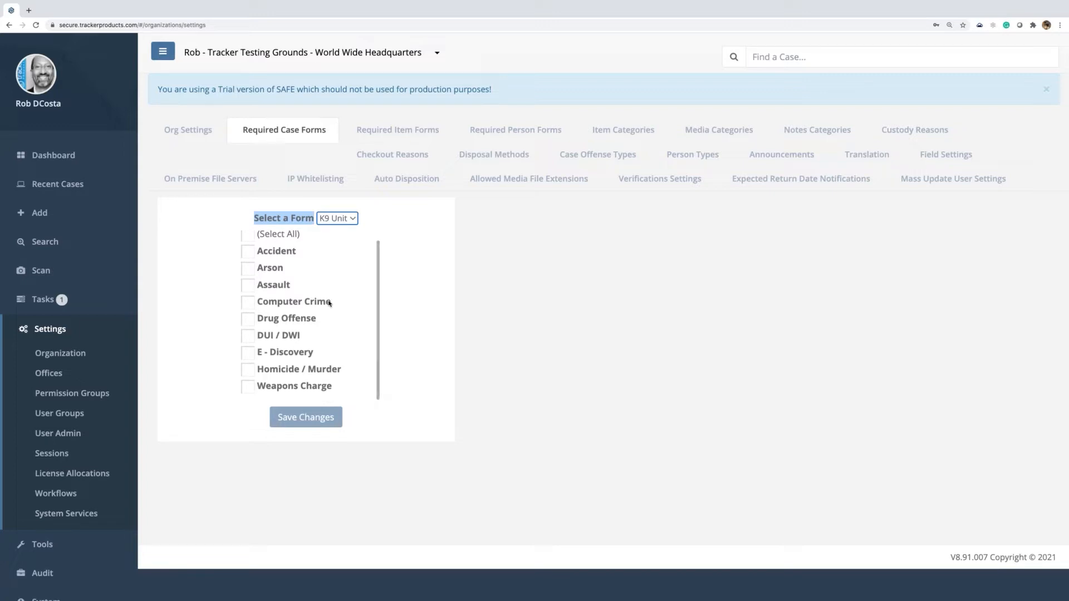
{"action": "scroll", "coordinate": [328, 304], "scroll_direction": "up", "scroll_amount": 1}
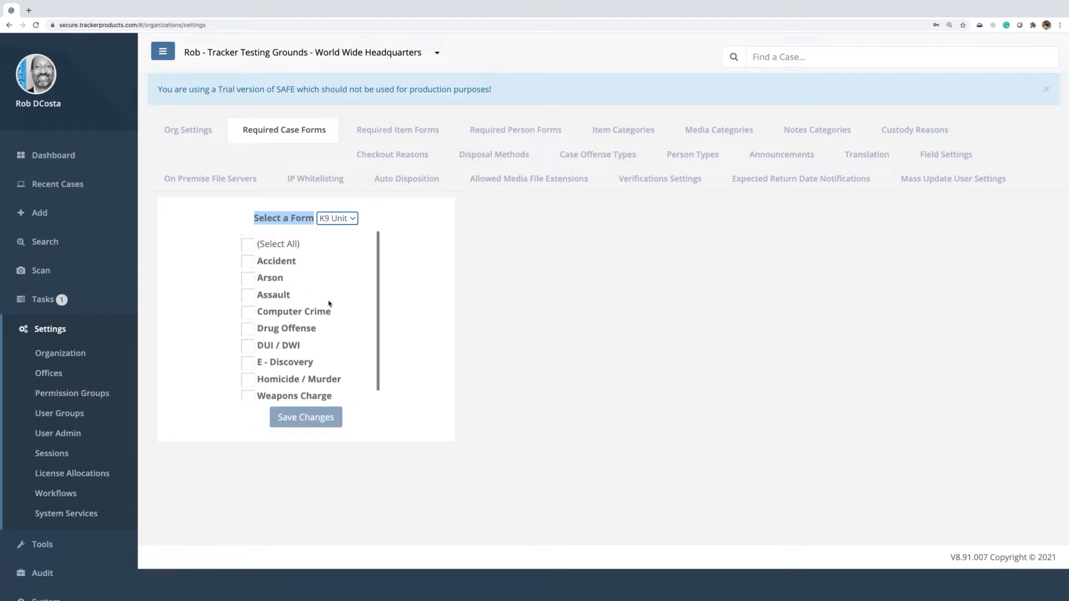
{"action": "left_click", "coordinate": [247, 245]}
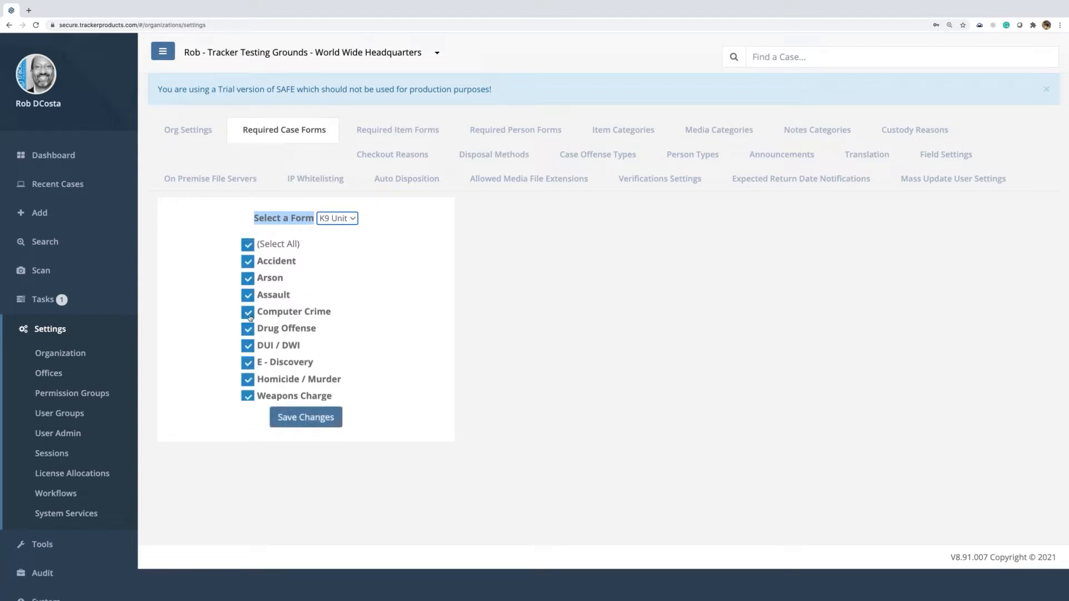
{"action": "left_click", "coordinate": [248, 328]}
{"action": "left_click", "coordinate": [248, 313]}
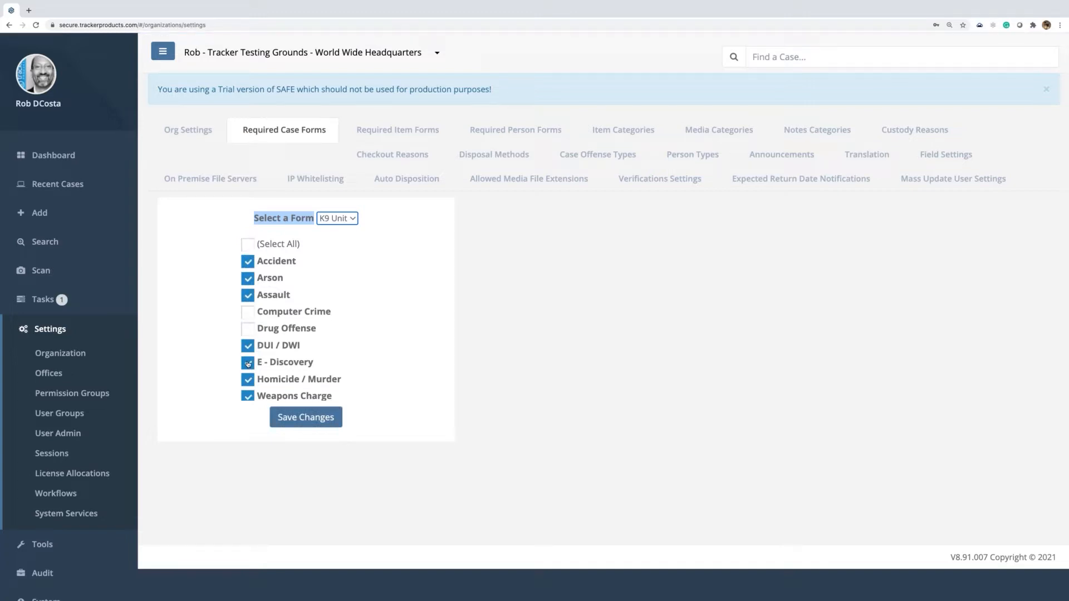
{"action": "left_click", "coordinate": [248, 330]}
{"action": "left_click", "coordinate": [248, 313]}
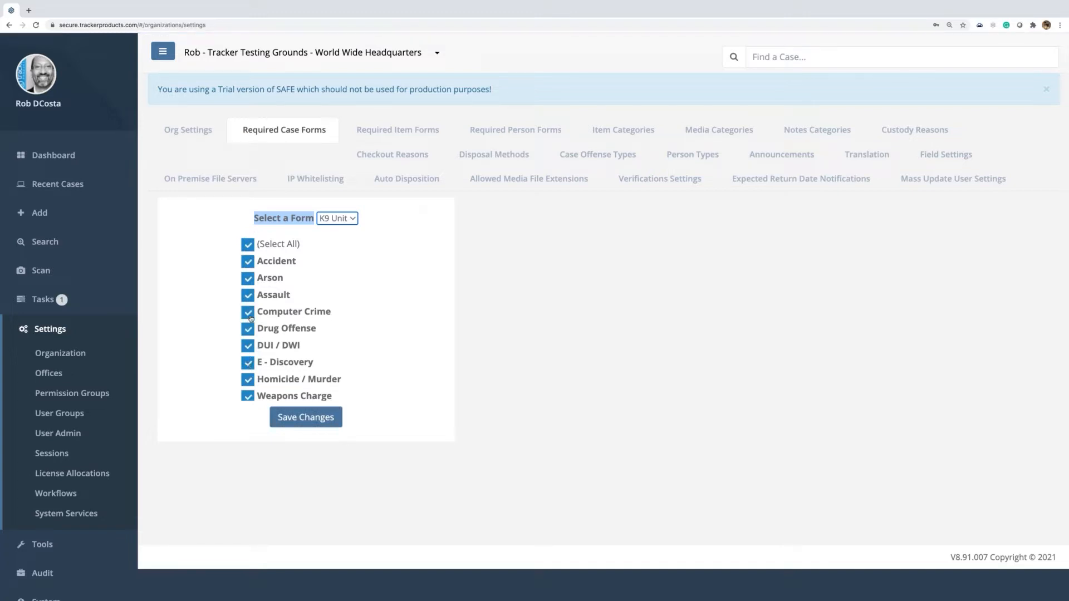
Exclude E - Discovery and Computer Crime from the offense types requiring the K9 Unit form, and save the changes
{"action": "left_click", "coordinate": [249, 364]}
{"action": "scroll", "coordinate": [310, 361], "scroll_direction": "down", "scroll_amount": 1}
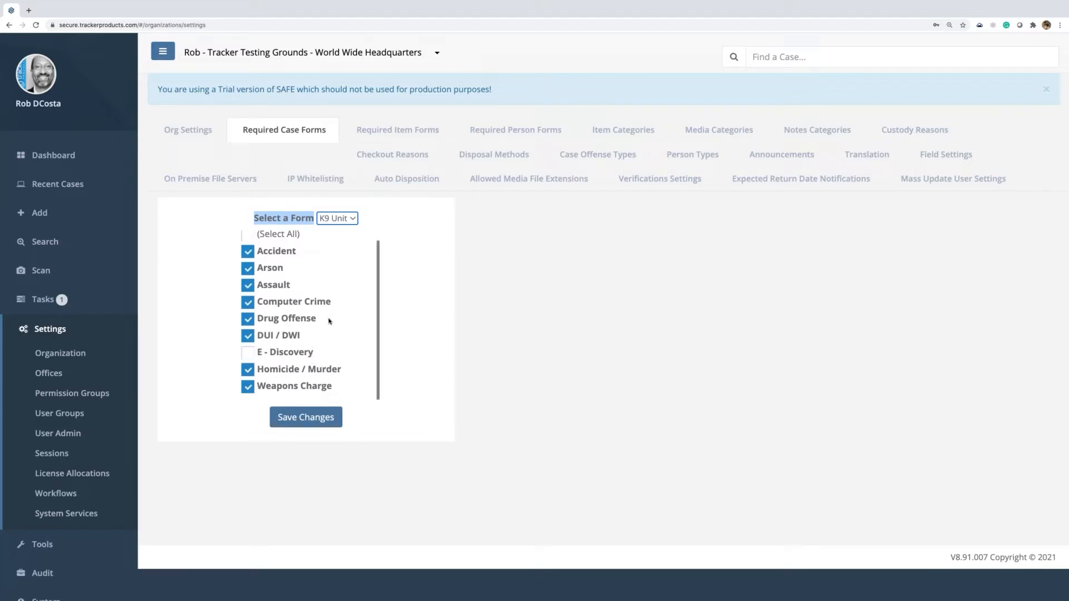
{"action": "left_click", "coordinate": [248, 303]}
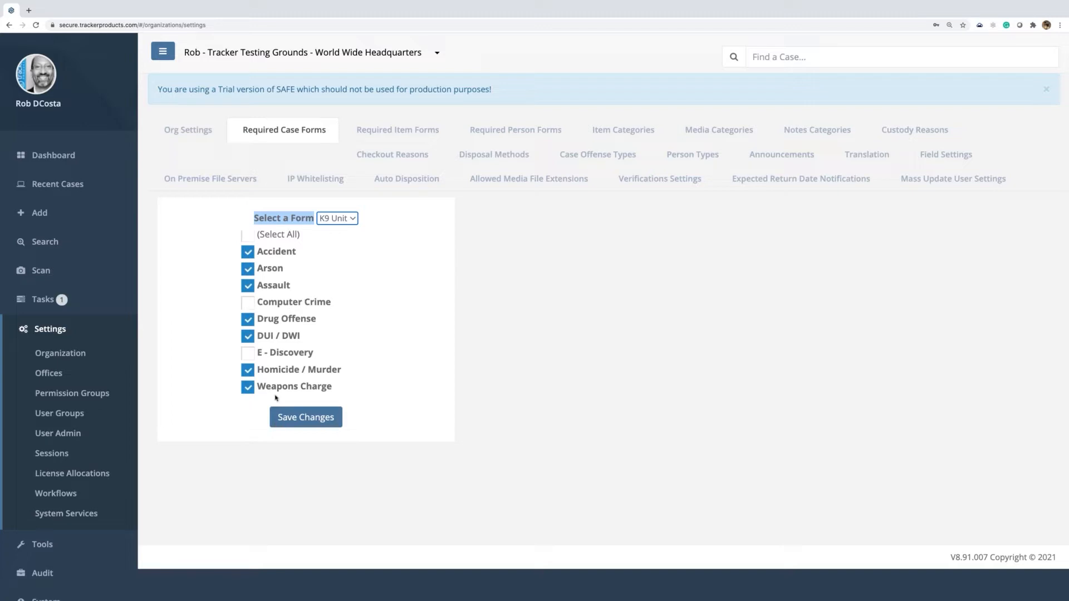
{"action": "left_click", "coordinate": [301, 420]}
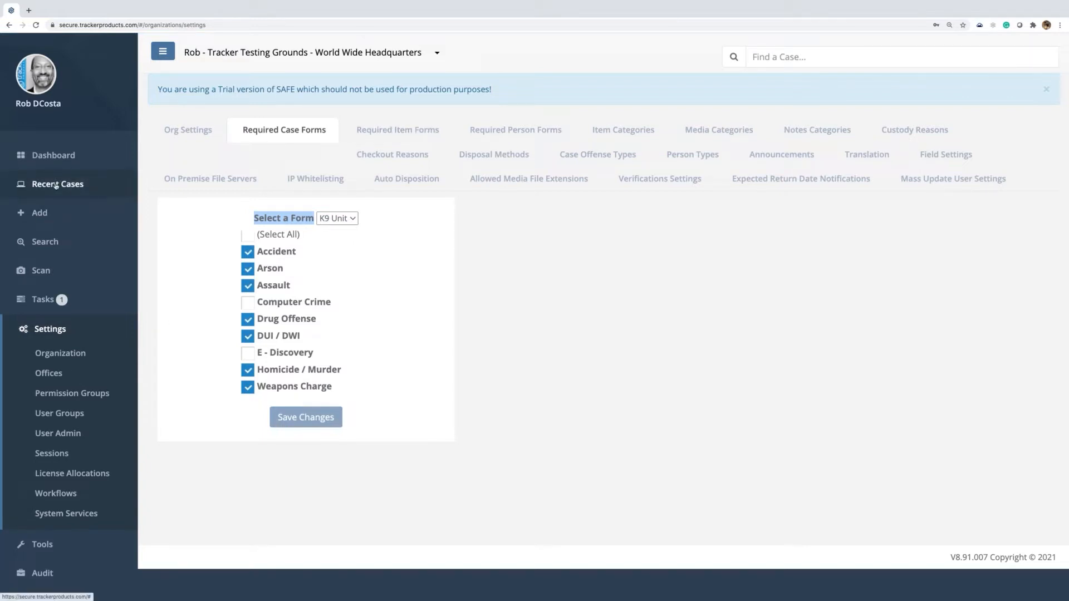
Start a new case with case number test and offense type Accident, and continue to its detail fields
{"action": "left_click", "coordinate": [40, 214]}
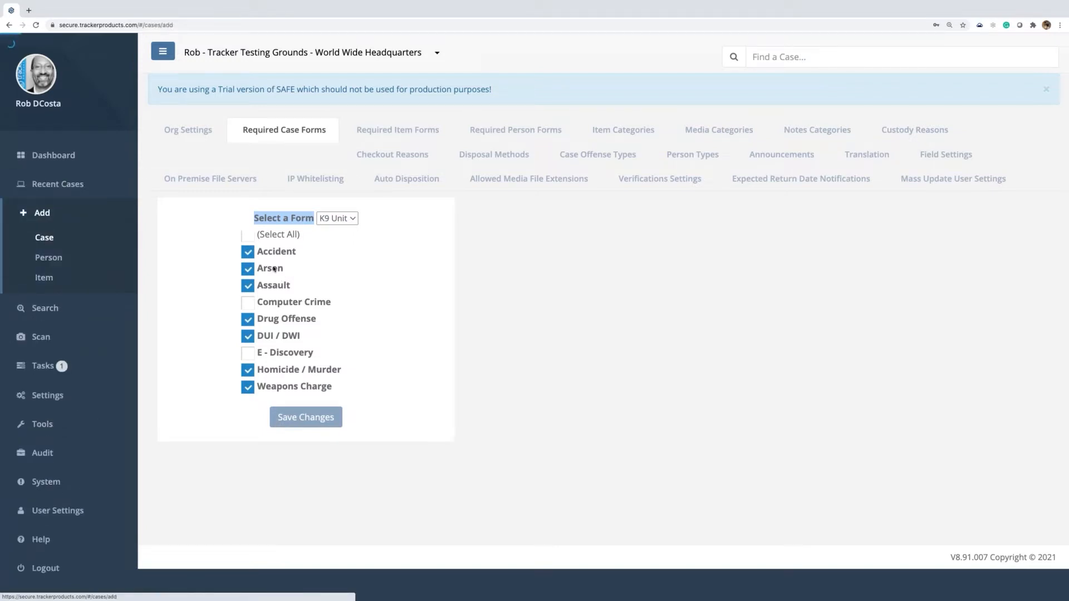
{"action": "type", "text": "test"}
{"action": "left_click", "coordinate": [381, 282]}
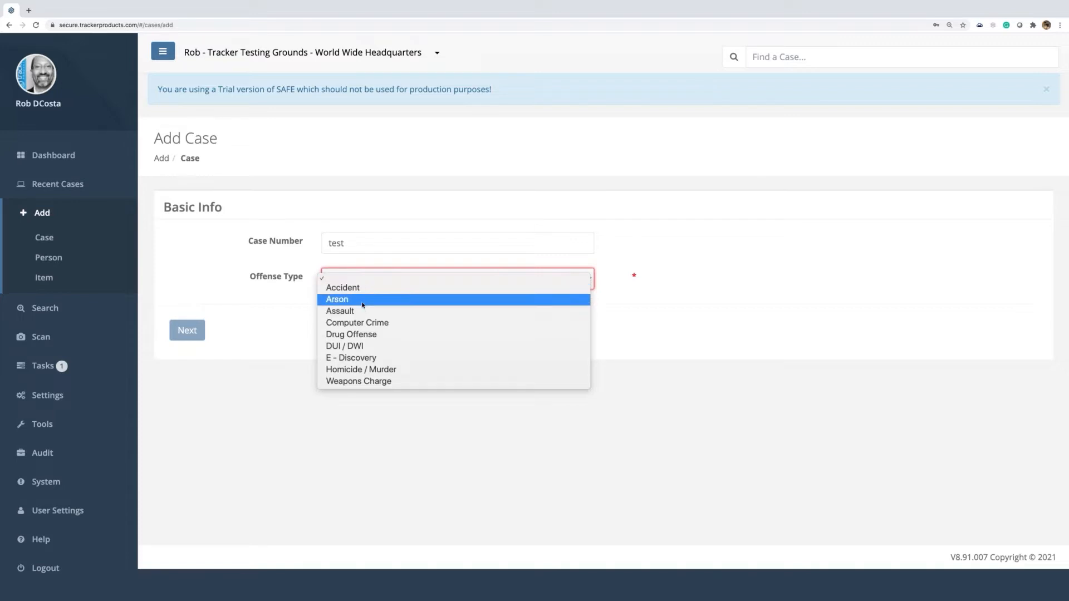
{"action": "left_click", "coordinate": [370, 288]}
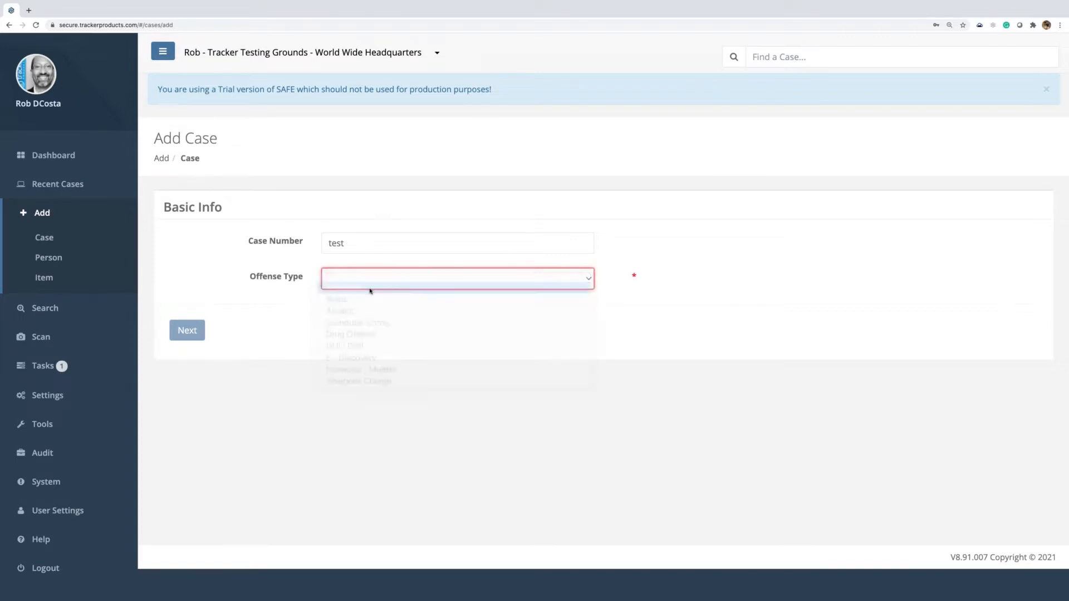
{"action": "left_click", "coordinate": [194, 334]}
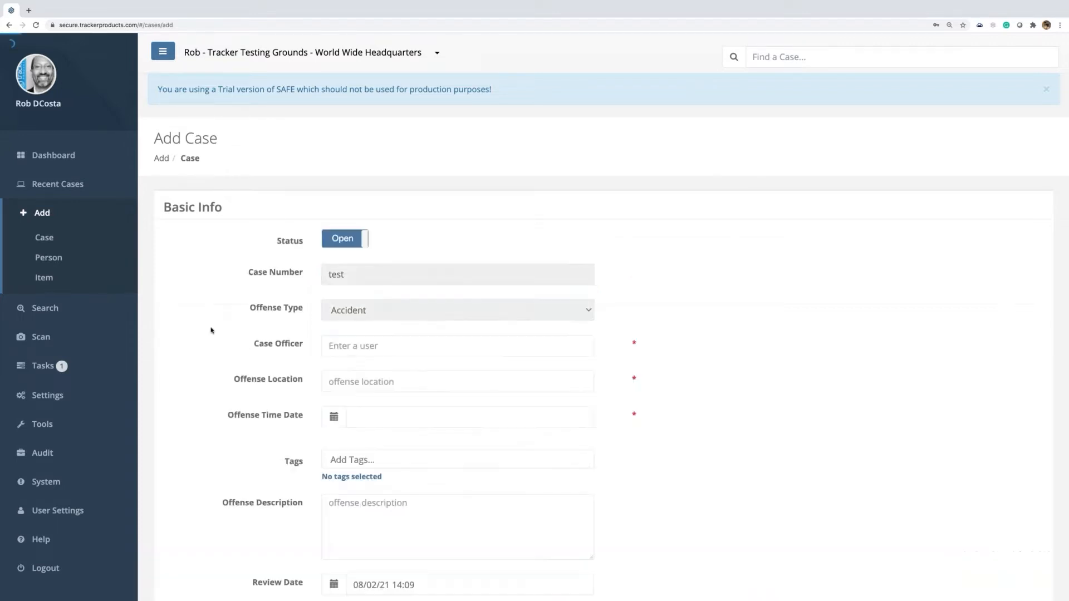
Answer No to "Could a k9 have been used on this case?" in the new case's K9 Unit section
{"action": "scroll", "coordinate": [656, 304], "scroll_direction": "down", "scroll_amount": 3}
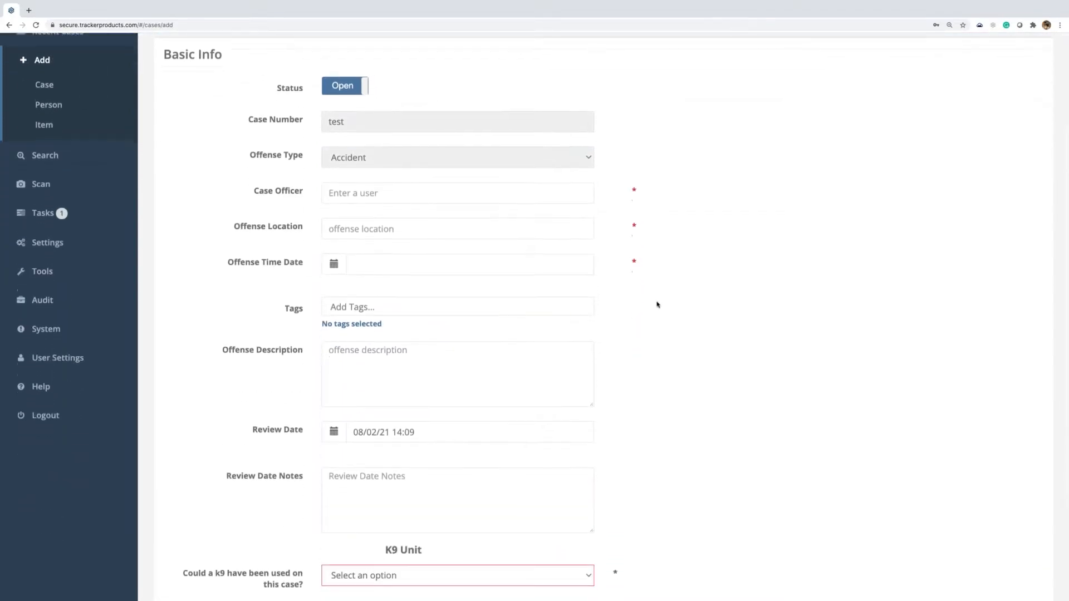
{"action": "scroll", "coordinate": [657, 304], "scroll_direction": "down", "scroll_amount": 3}
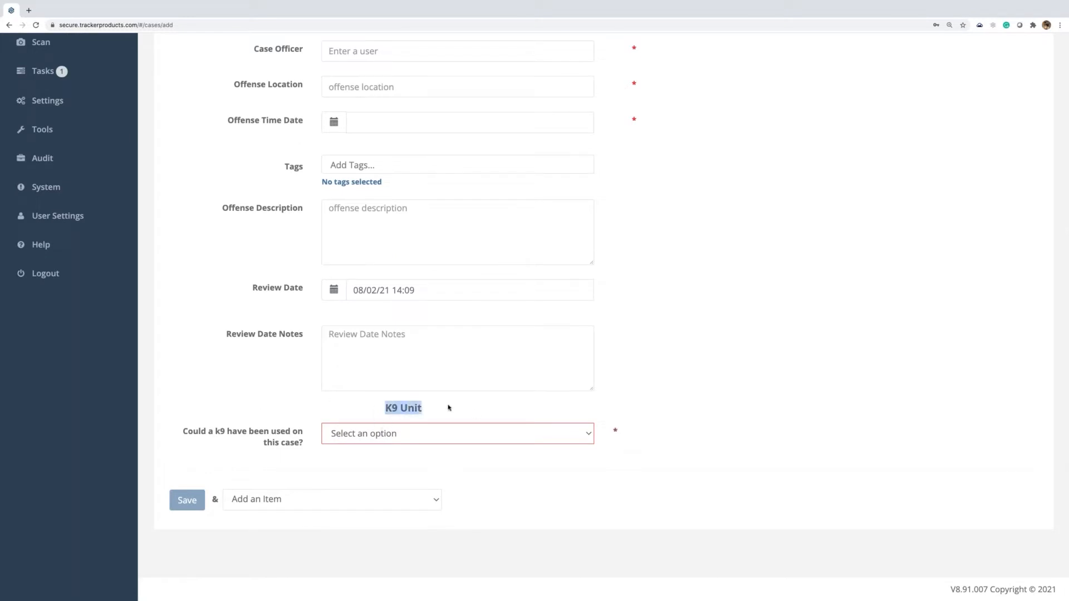
{"action": "left_click_drag", "start_coordinate": [178, 432], "coordinate": [309, 445]}
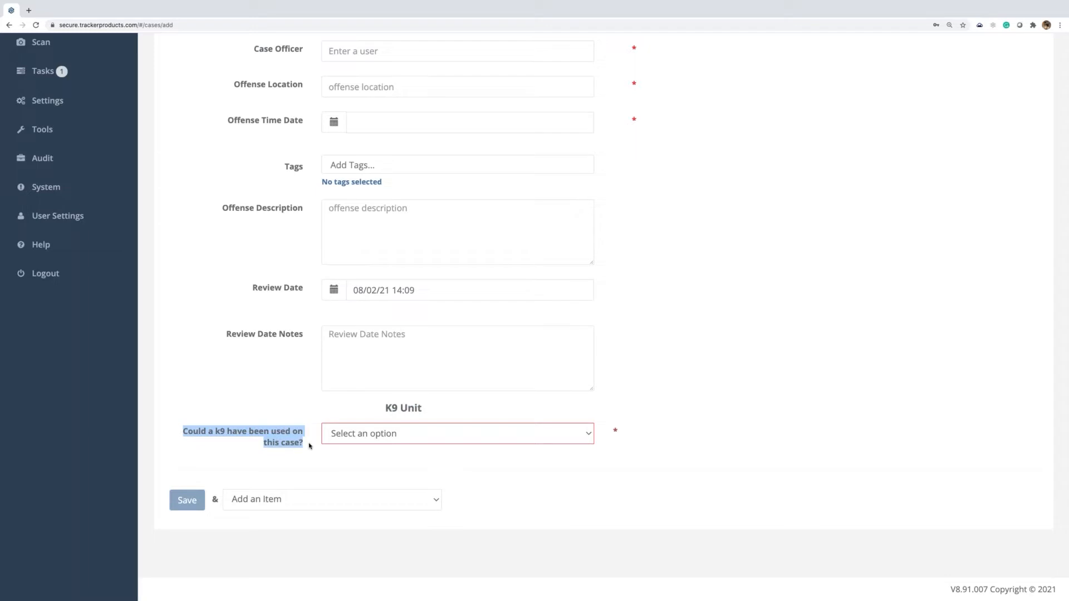
{"action": "left_click", "coordinate": [664, 444]}
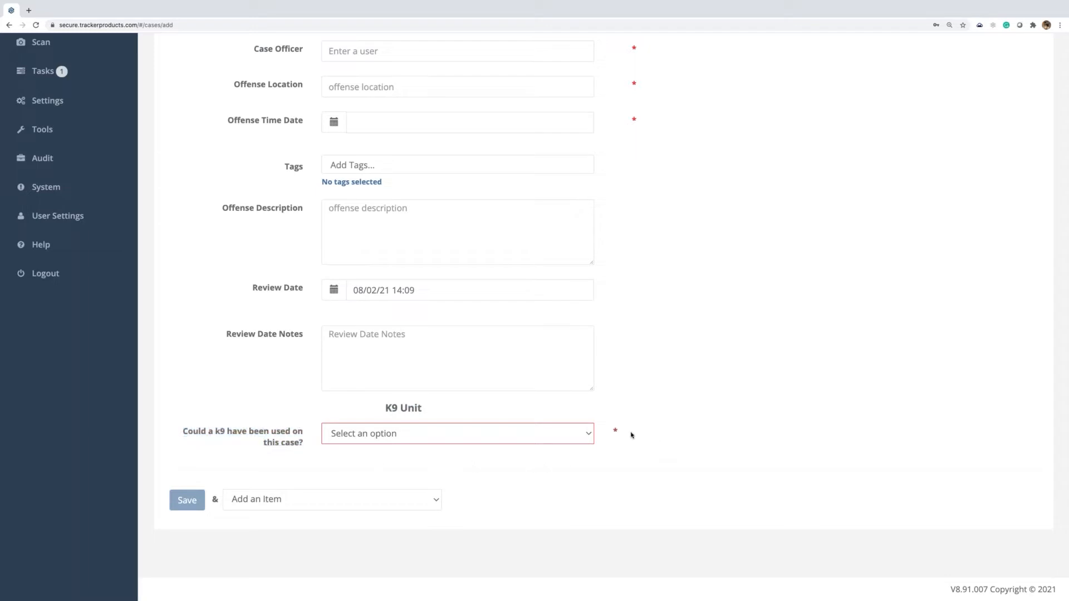
{"action": "left_click", "coordinate": [590, 438]}
{"action": "left_click", "coordinate": [517, 428]}
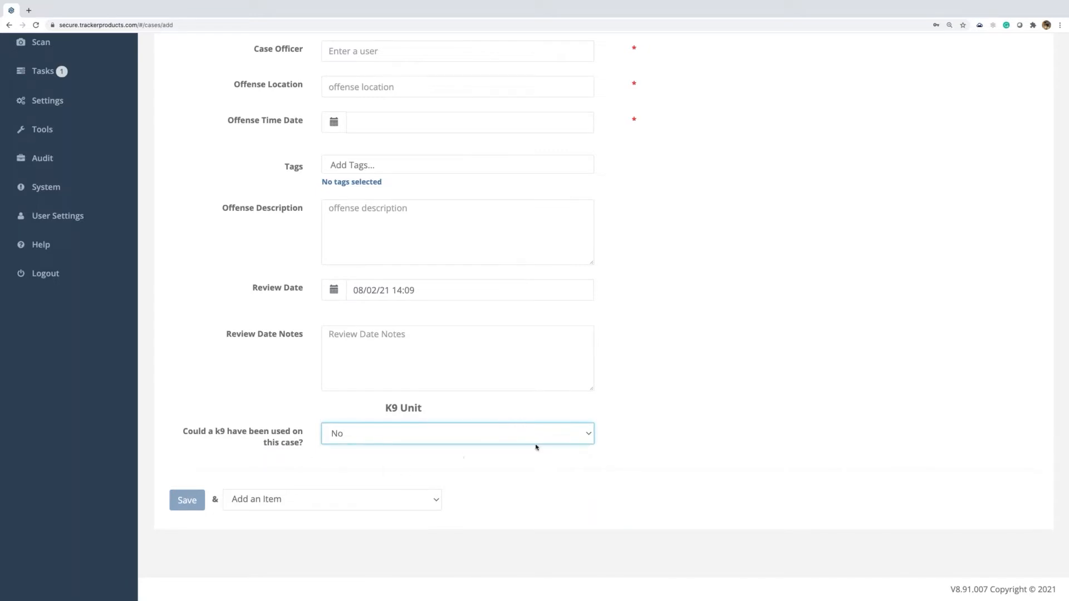
Answer Yes to the K9 use question and mark Suspect and Vehicle Trunk under K9 Alerted On
{"action": "left_click", "coordinate": [587, 434]}
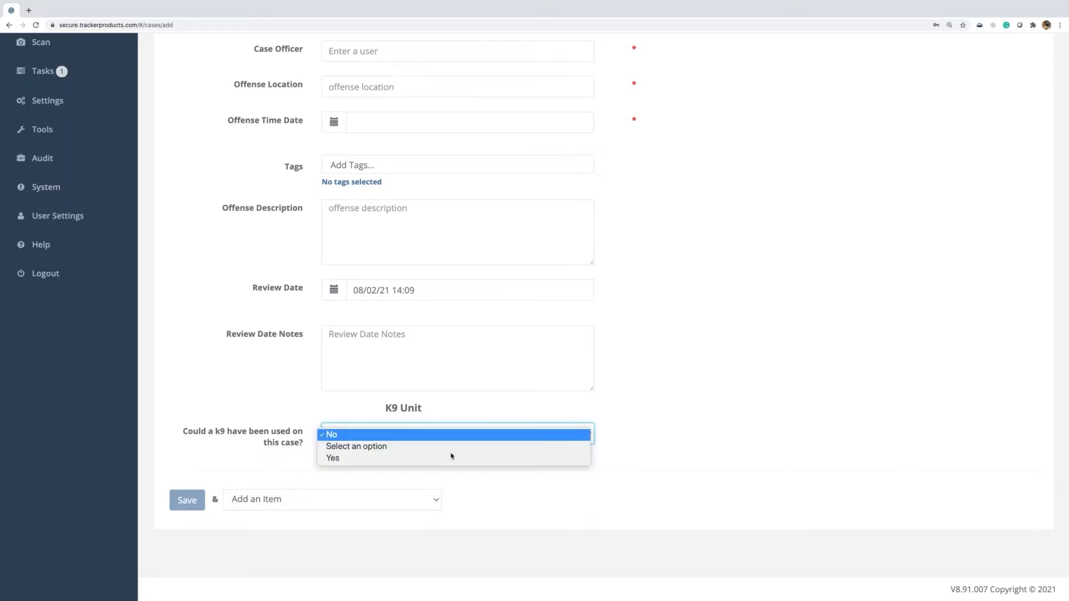
{"action": "left_click", "coordinate": [415, 459]}
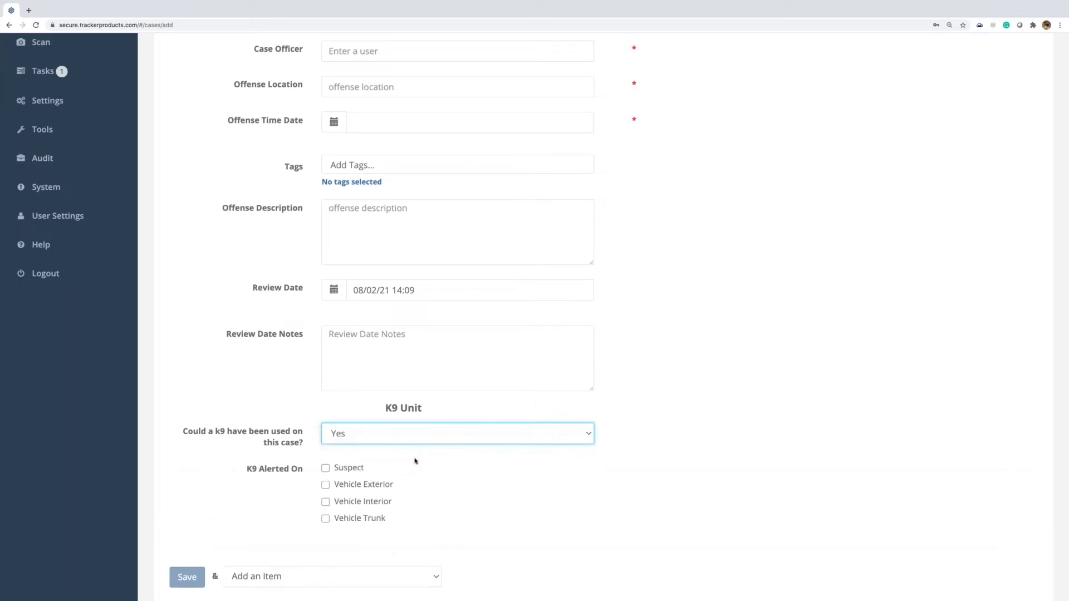
{"action": "scroll", "coordinate": [488, 474], "scroll_direction": "down", "scroll_amount": 3}
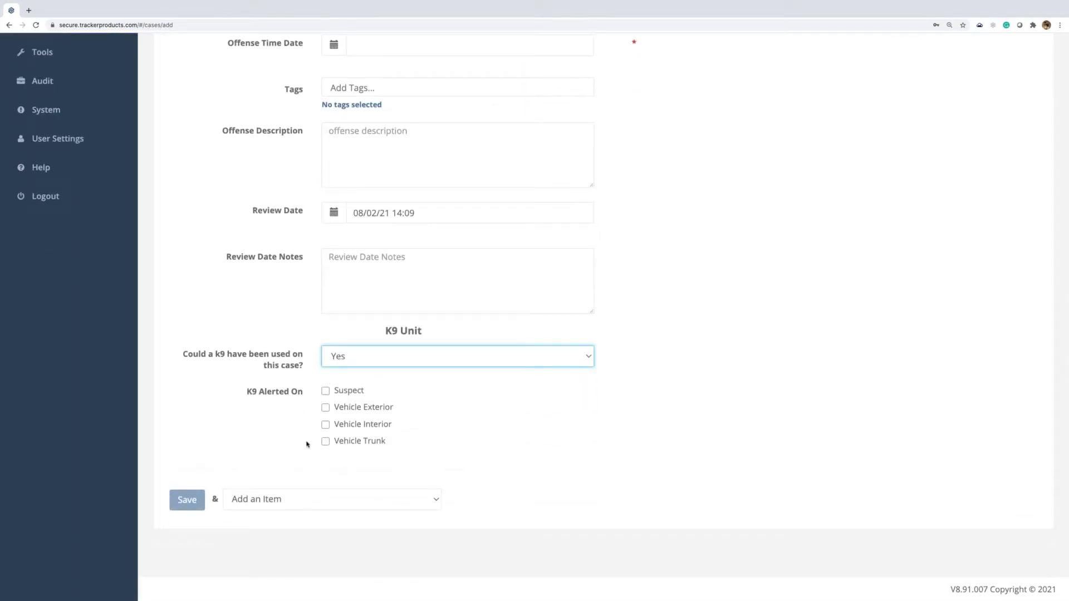
{"action": "left_click", "coordinate": [326, 391]}
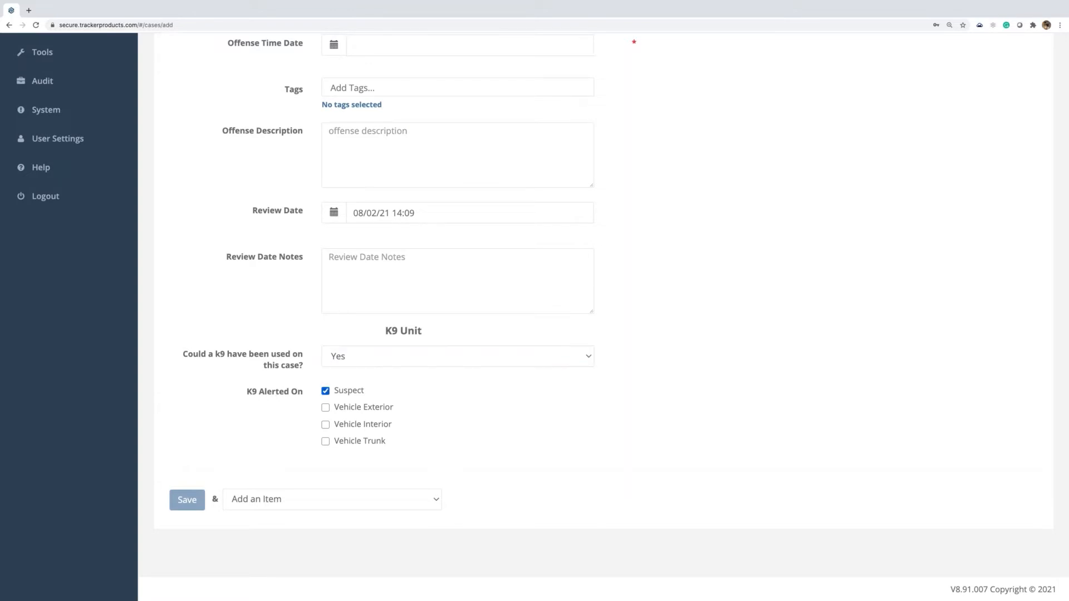
{"action": "left_click", "coordinate": [326, 443]}
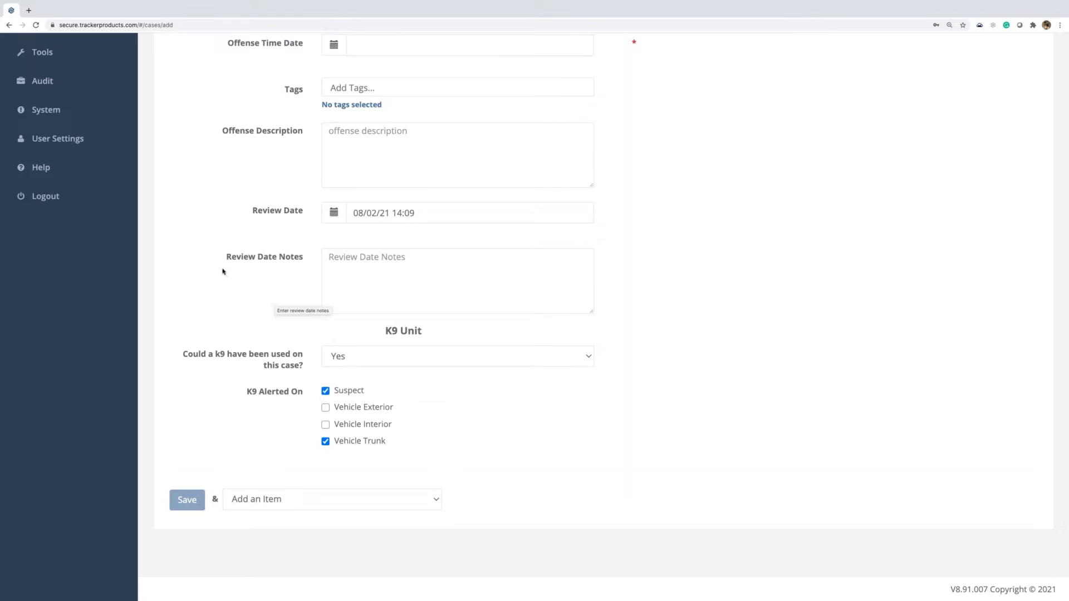
Leave the new case entry and open the advanced search for cases
{"action": "scroll", "coordinate": [221, 271], "scroll_direction": "up", "scroll_amount": 7}
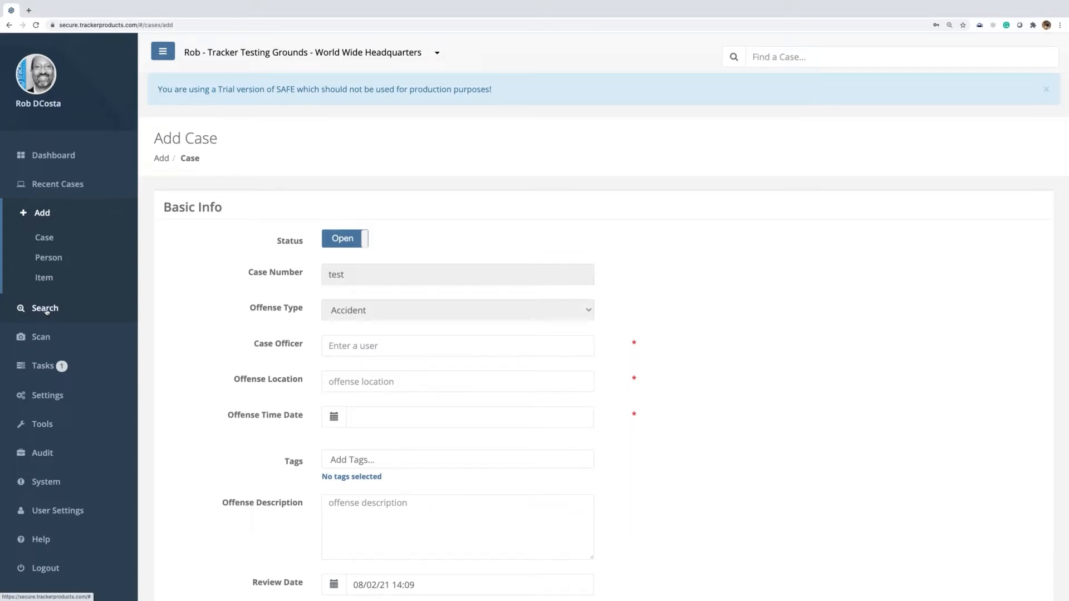
{"action": "left_click", "coordinate": [46, 309]}
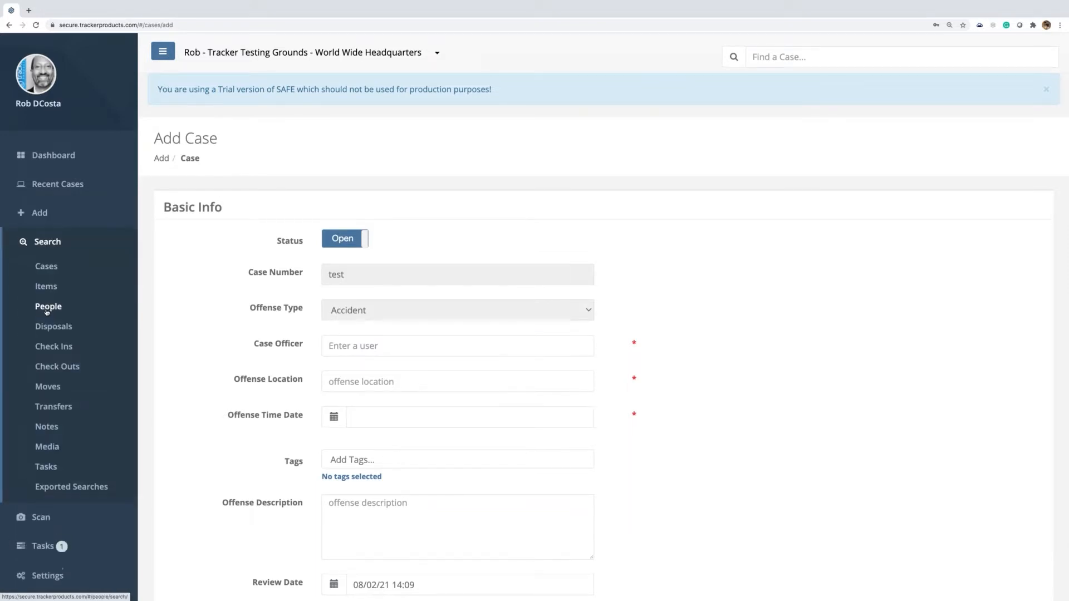
{"action": "left_click", "coordinate": [49, 266]}
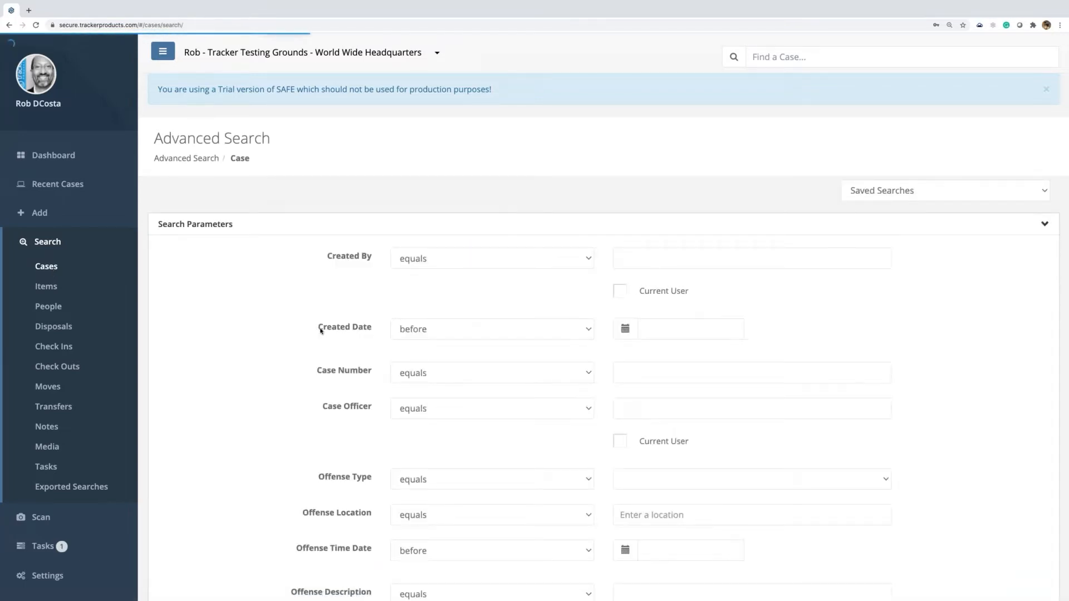
Set the case search's Created Date condition to between, with Jan 1, 2021 as the start date
{"action": "triple_click", "coordinate": [360, 329]}
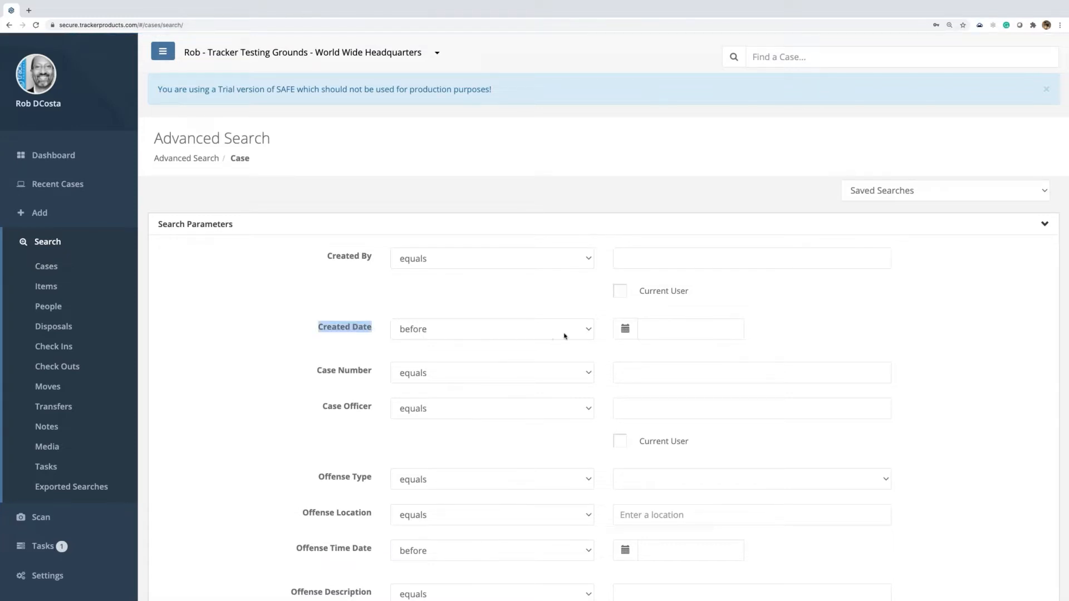
{"action": "left_click", "coordinate": [583, 332]}
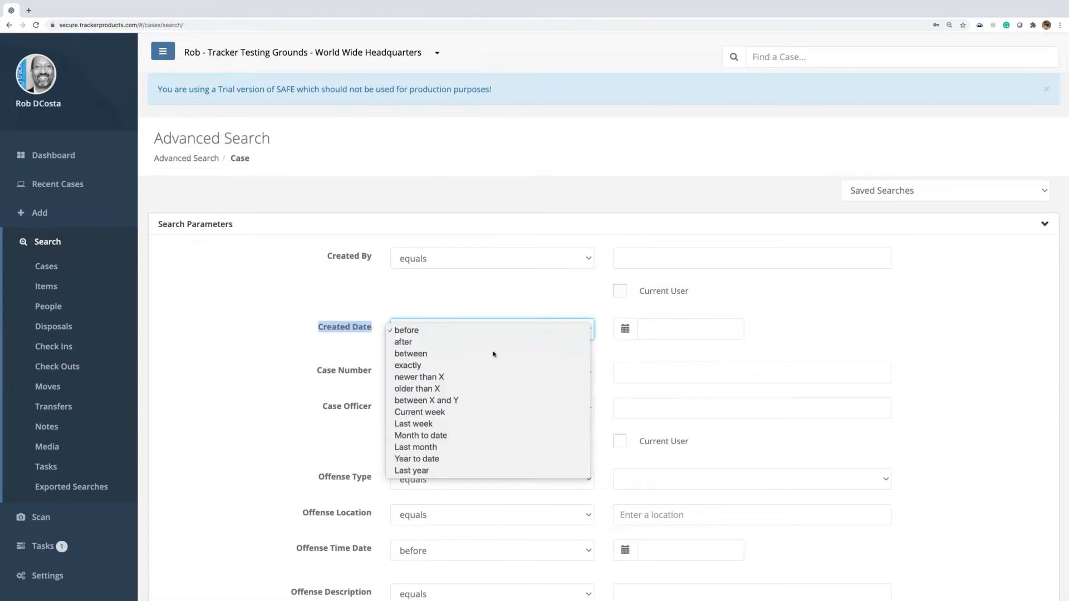
{"action": "left_click", "coordinate": [490, 354]}
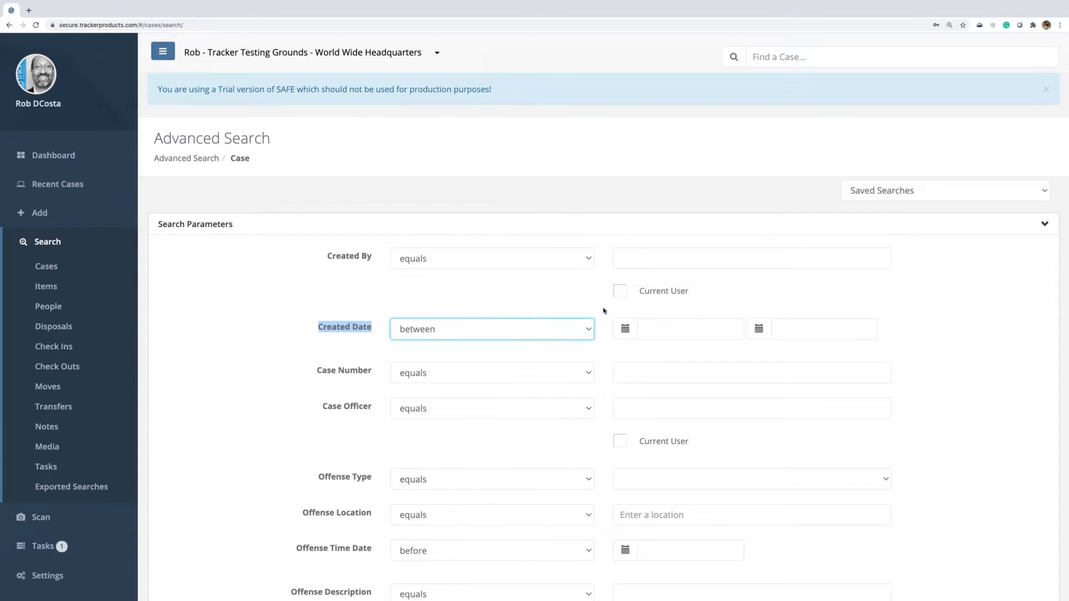
{"action": "left_click", "coordinate": [624, 330]}
{"action": "left_click", "coordinate": [647, 349]}
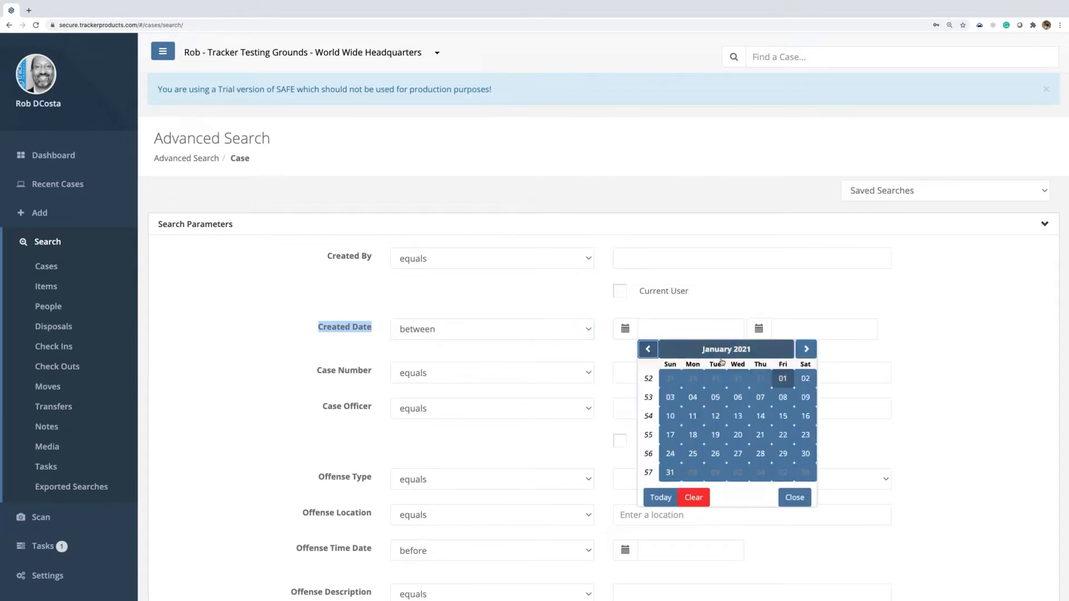
{"action": "left_click", "coordinate": [781, 379]}
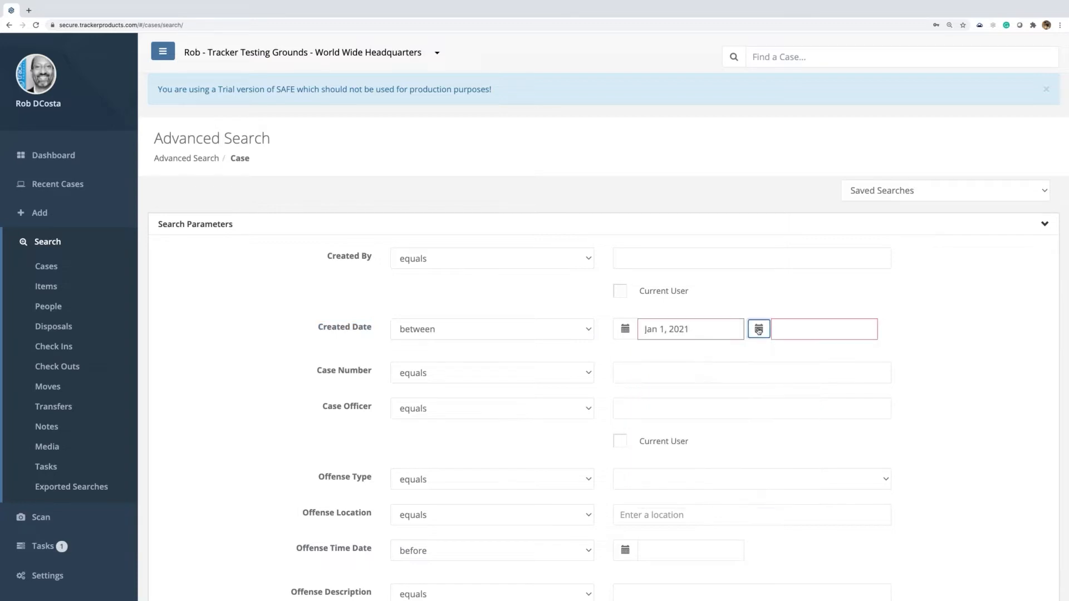
Set the end of the Created Date range to Dec 31, 2021
{"action": "left_click", "coordinate": [758, 329]}
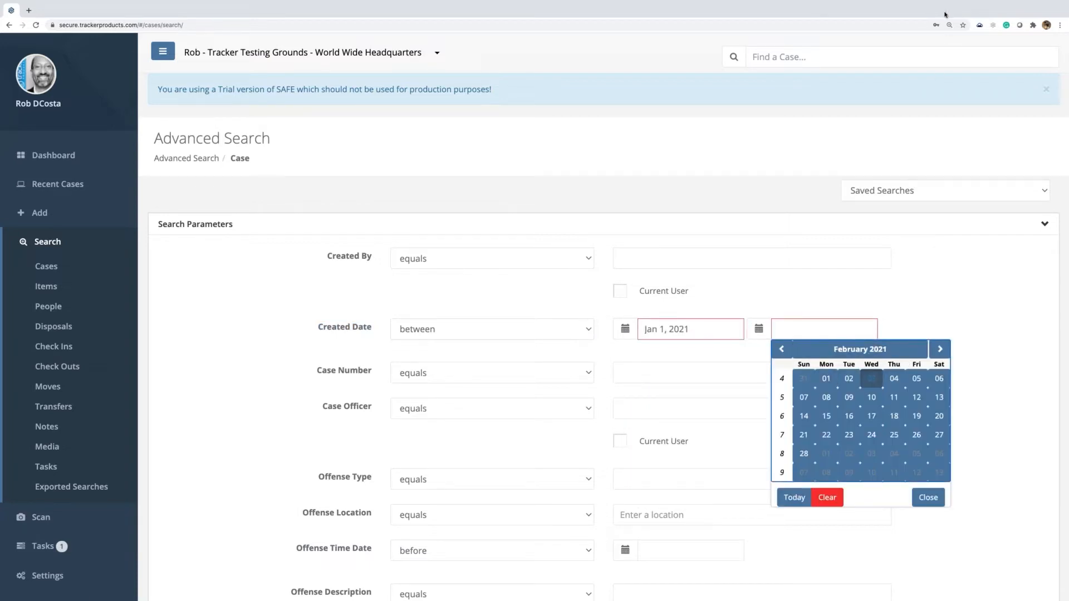
{"action": "left_click", "coordinate": [940, 349]}
{"action": "left_click", "coordinate": [939, 349]}
{"action": "left_click", "coordinate": [939, 349]}
{"action": "left_click", "coordinate": [939, 349]}
{"action": "left_click", "coordinate": [940, 349]}
{"action": "left_click", "coordinate": [939, 349]}
{"action": "left_click", "coordinate": [939, 349]}
{"action": "left_click", "coordinate": [940, 349]}
{"action": "left_click", "coordinate": [939, 349]}
{"action": "left_click", "coordinate": [940, 349]}
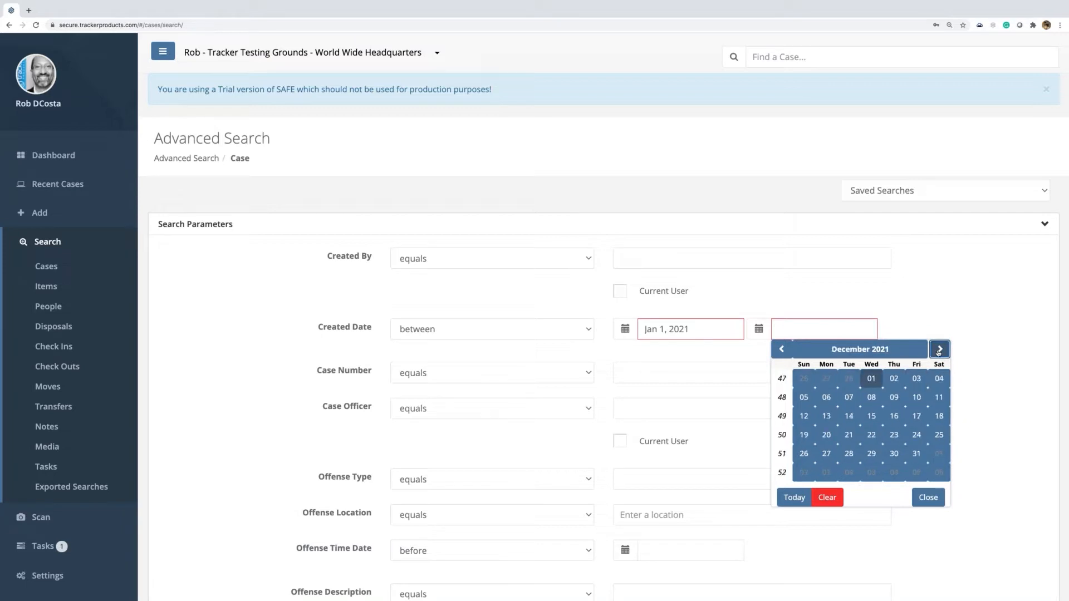
{"action": "left_click", "coordinate": [915, 454]}
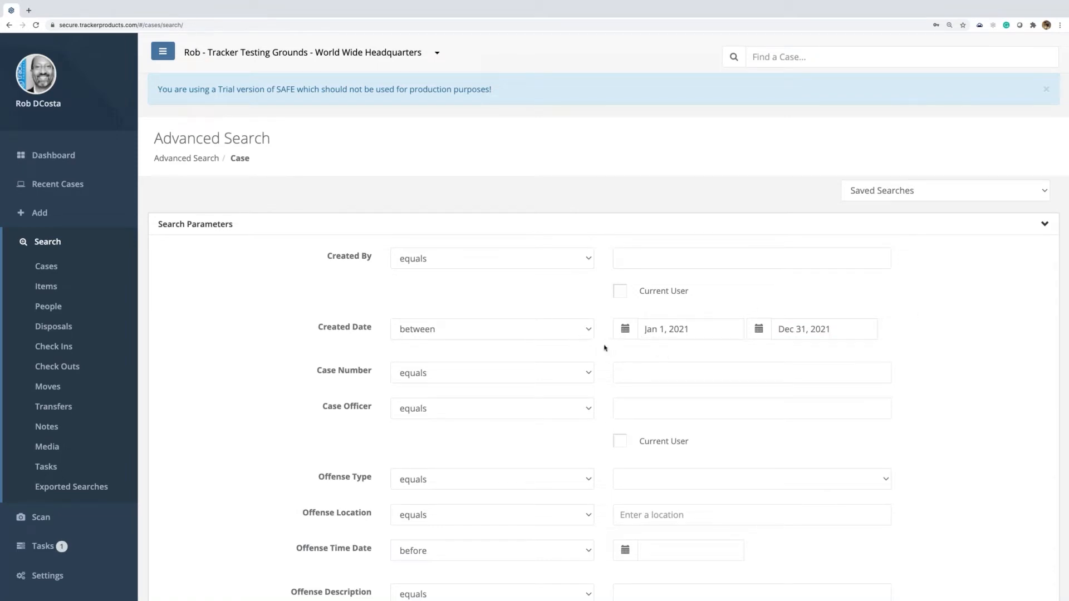
Turn on Search in Custom Data for the case search
{"action": "scroll", "coordinate": [605, 348], "scroll_direction": "down", "scroll_amount": 6}
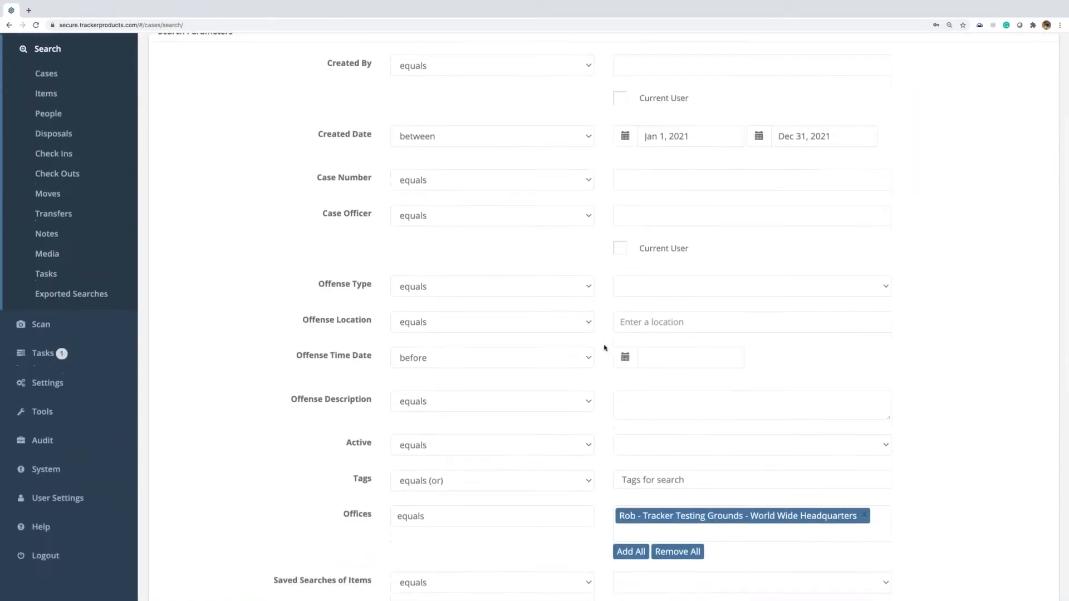
{"action": "scroll", "coordinate": [605, 348], "scroll_direction": "down", "scroll_amount": 1}
{"action": "scroll", "coordinate": [605, 348], "scroll_direction": "down", "scroll_amount": 4}
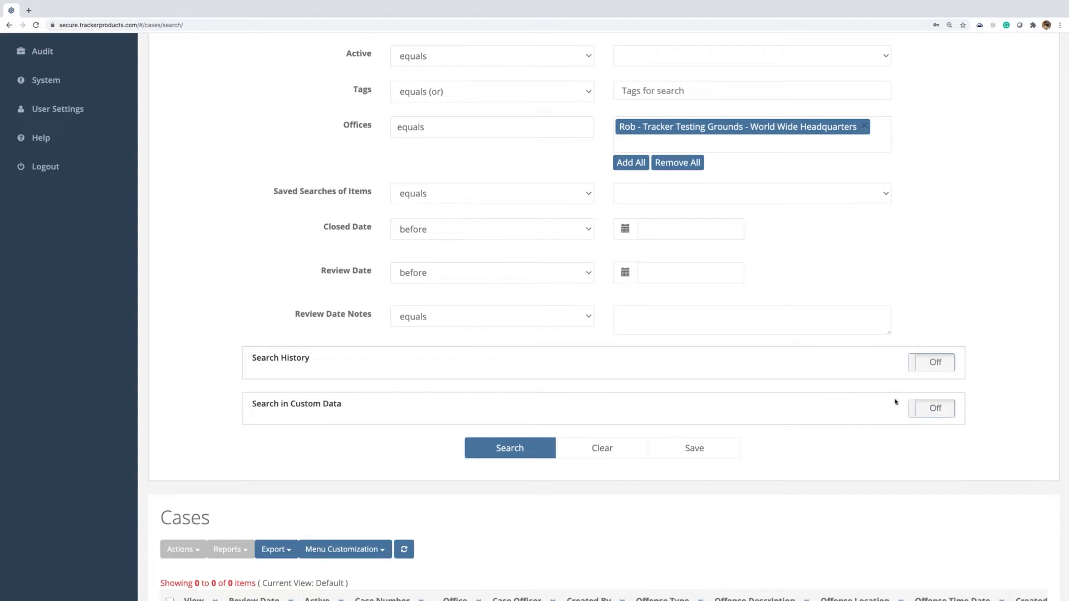
{"action": "left_click", "coordinate": [931, 410]}
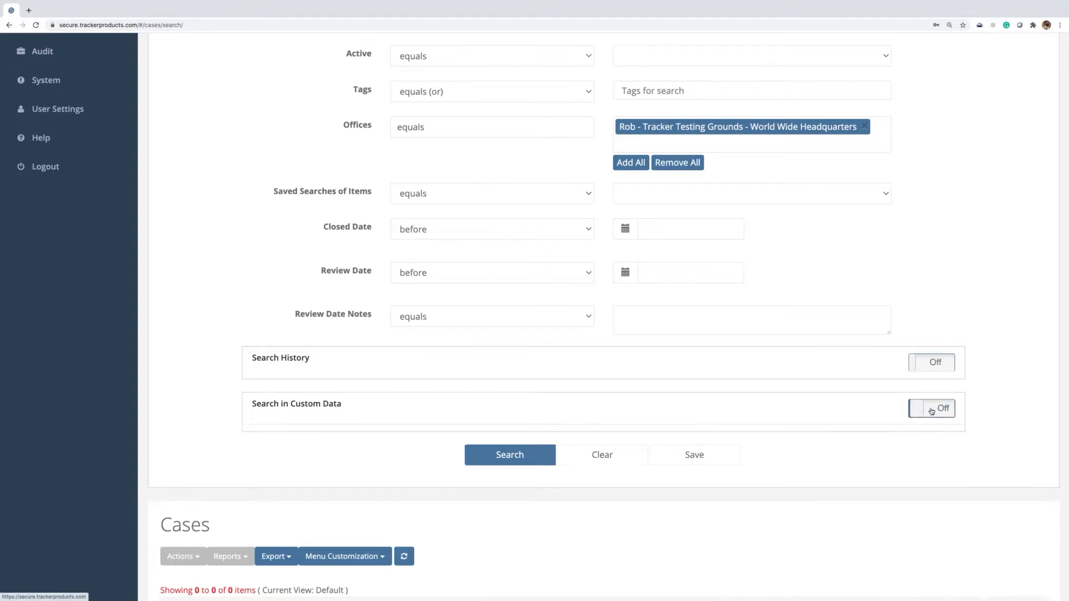
Use the K9 Unit form as custom data criterion, with the "Could a k9 have been used" field equal to Yes
{"action": "scroll", "coordinate": [885, 427], "scroll_direction": "down", "scroll_amount": 2}
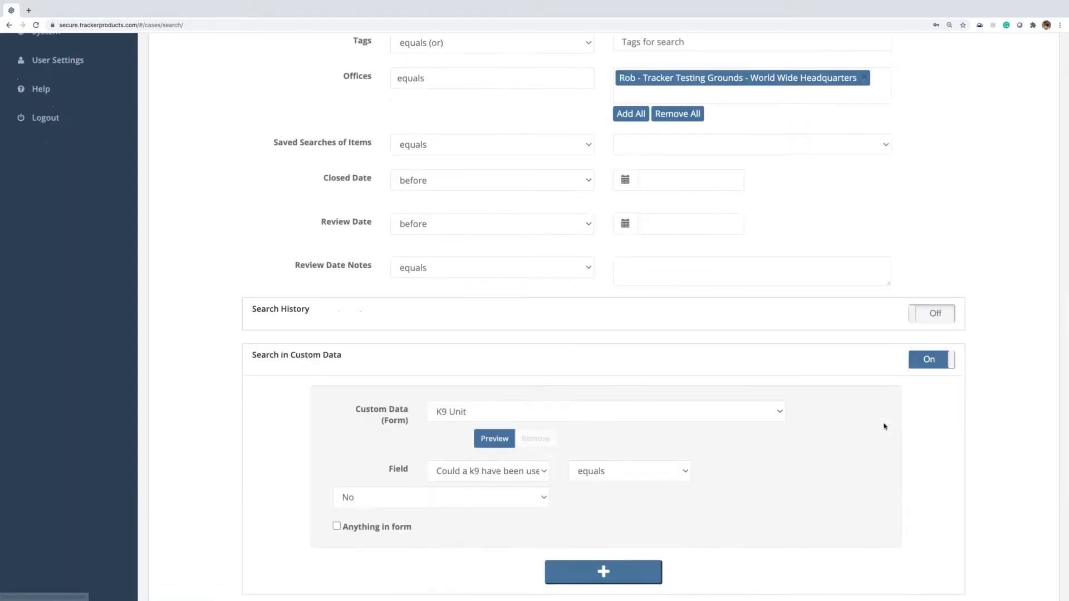
{"action": "scroll", "coordinate": [885, 427], "scroll_direction": "down", "scroll_amount": 1}
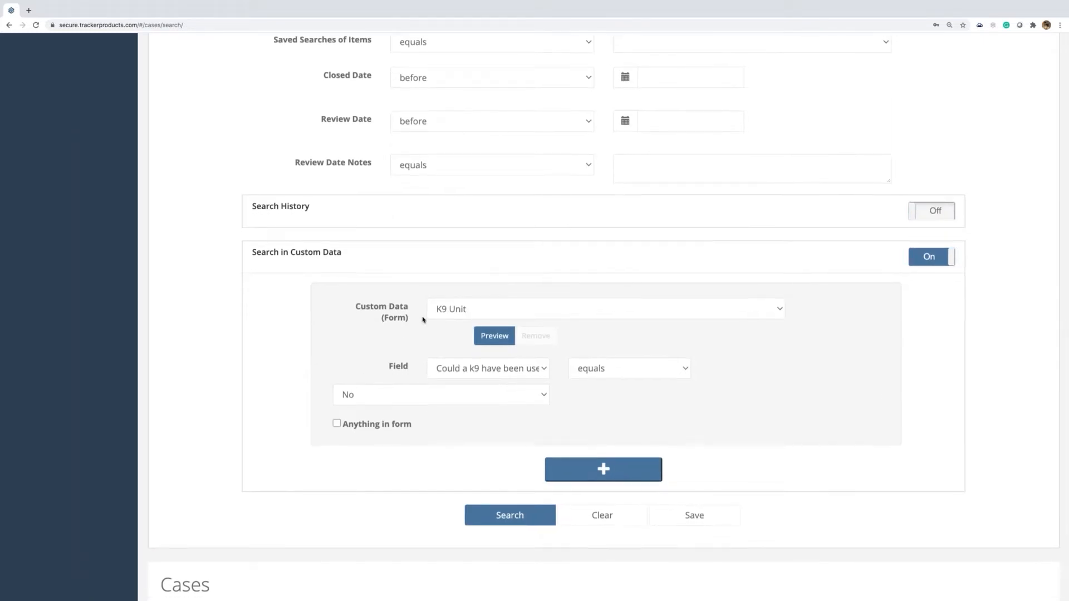
{"action": "left_click", "coordinate": [778, 310]}
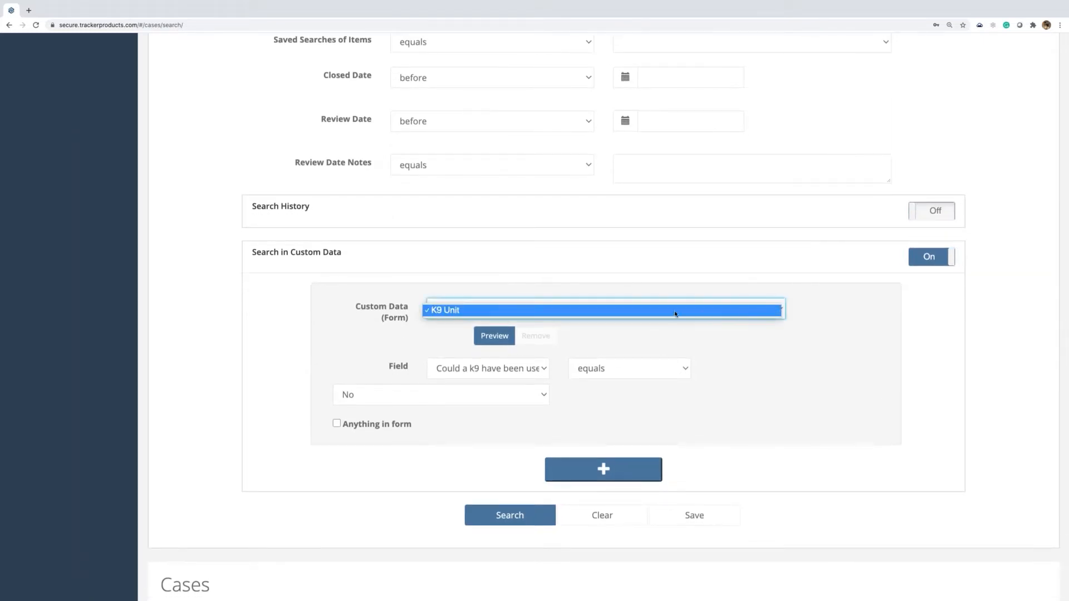
{"action": "left_click", "coordinate": [639, 310]}
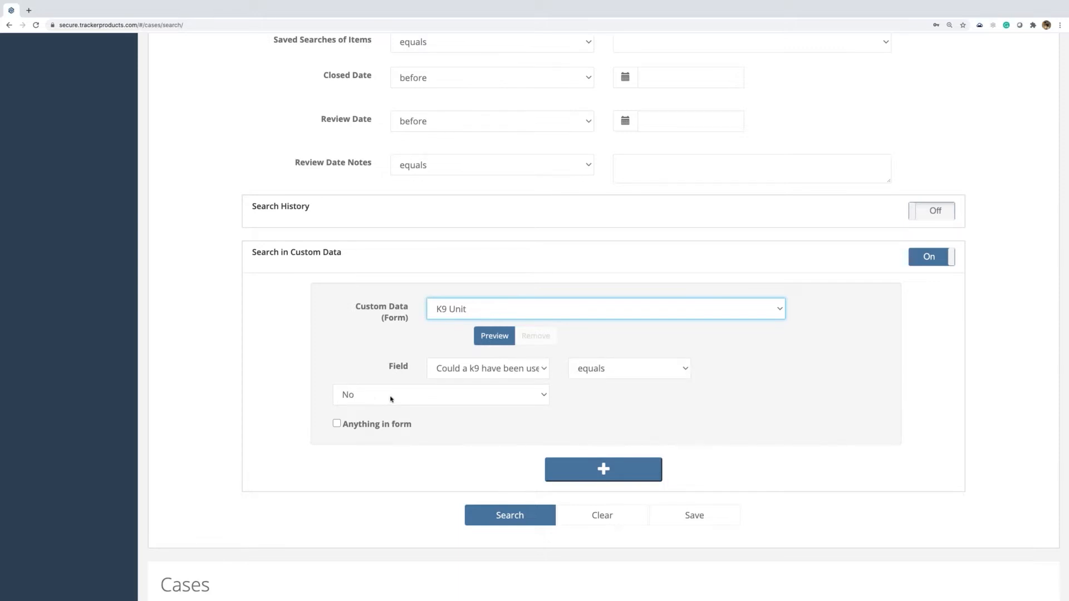
{"action": "left_click", "coordinate": [543, 396]}
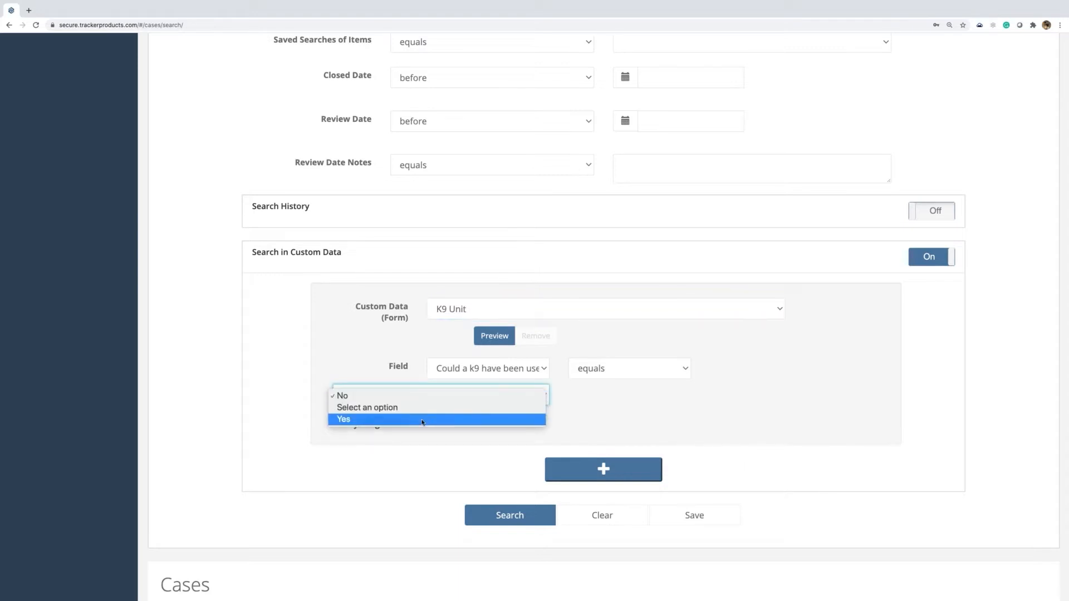
{"action": "left_click", "coordinate": [421, 423]}
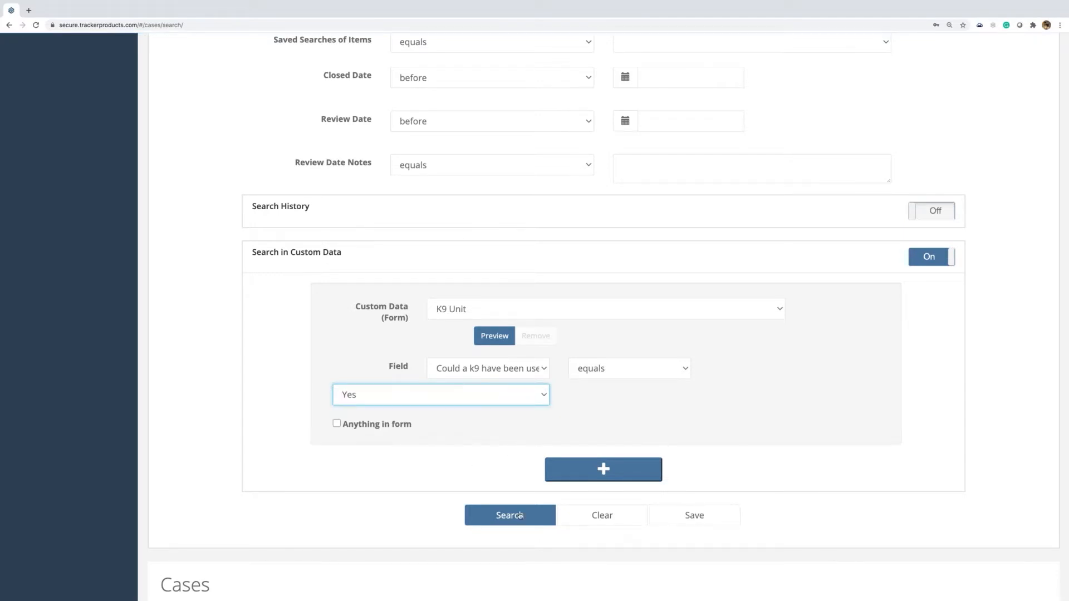
Save the search under the name "Cases where a K9 could have been used"
{"action": "left_click", "coordinate": [711, 518]}
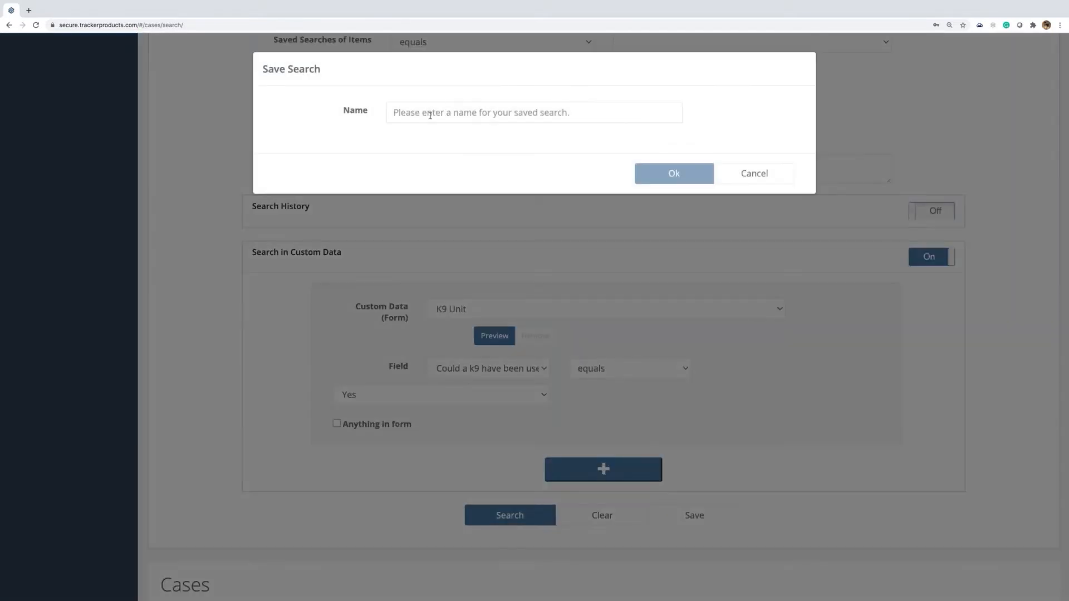
{"action": "left_click", "coordinate": [429, 113]}
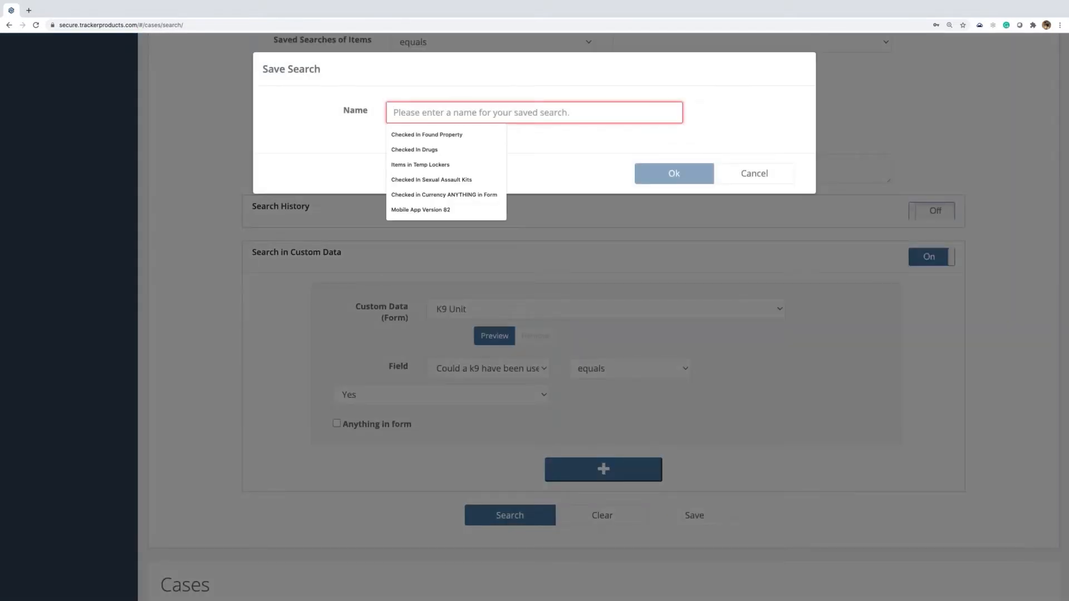
{"action": "type", "text": "Cases "}
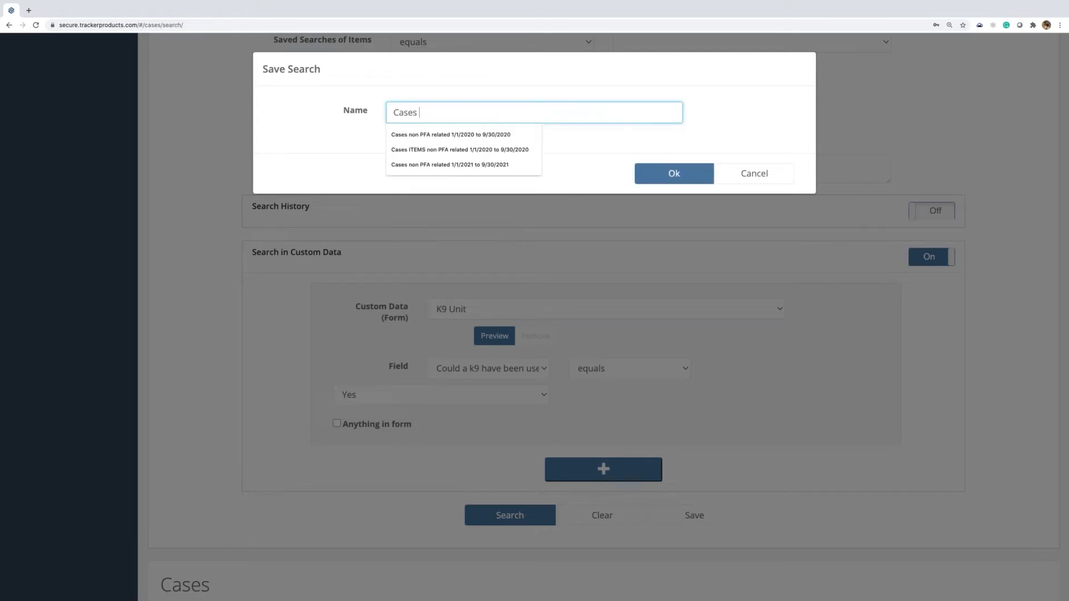
{"action": "type", "text": "where a K"}
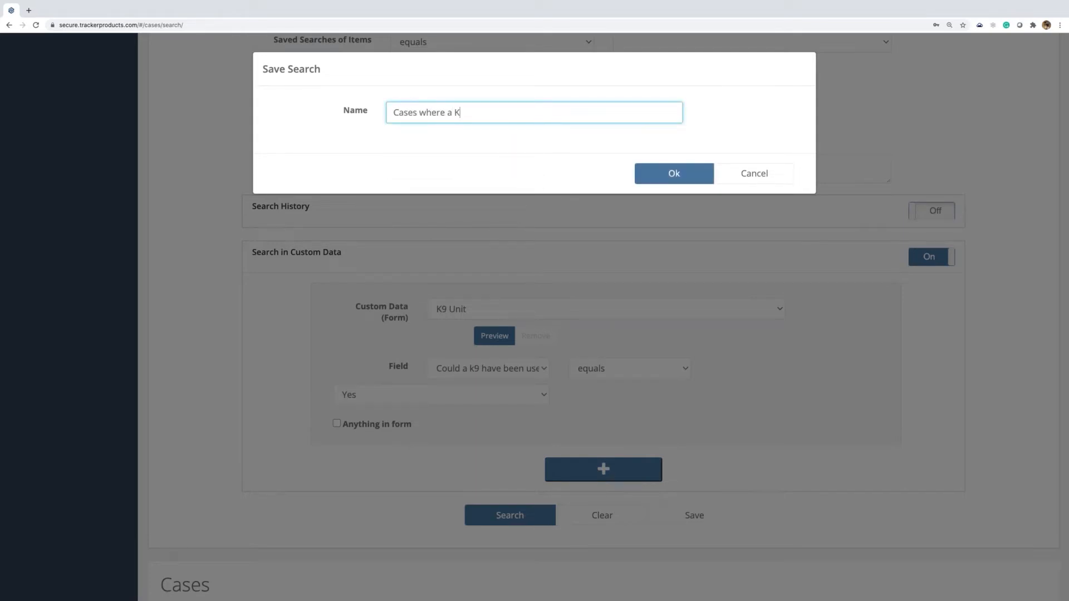
{"action": "type", "text": "9 could have been used"}
{"action": "left_click", "coordinate": [666, 176]}
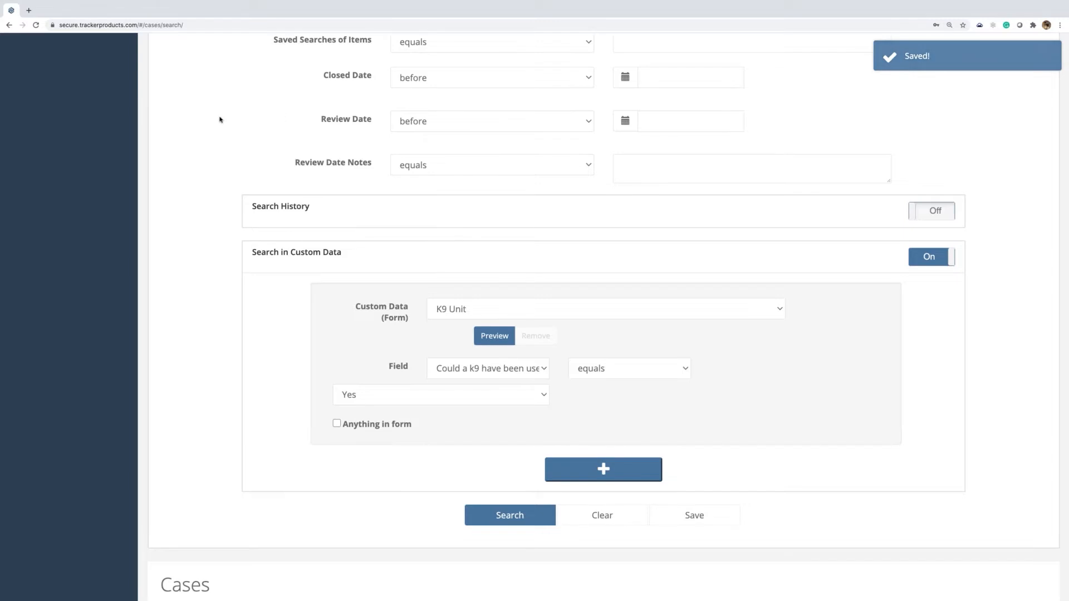
Open the dashboard and add a Statistics widget to it
{"action": "scroll", "coordinate": [219, 120], "scroll_direction": "up", "scroll_amount": 13}
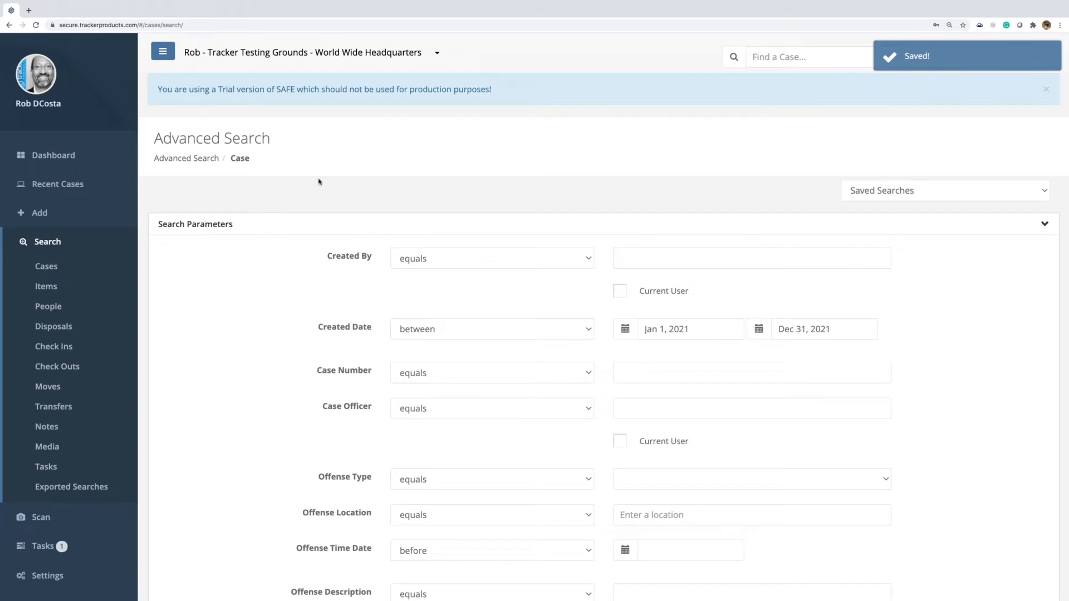
{"action": "left_click", "coordinate": [60, 160]}
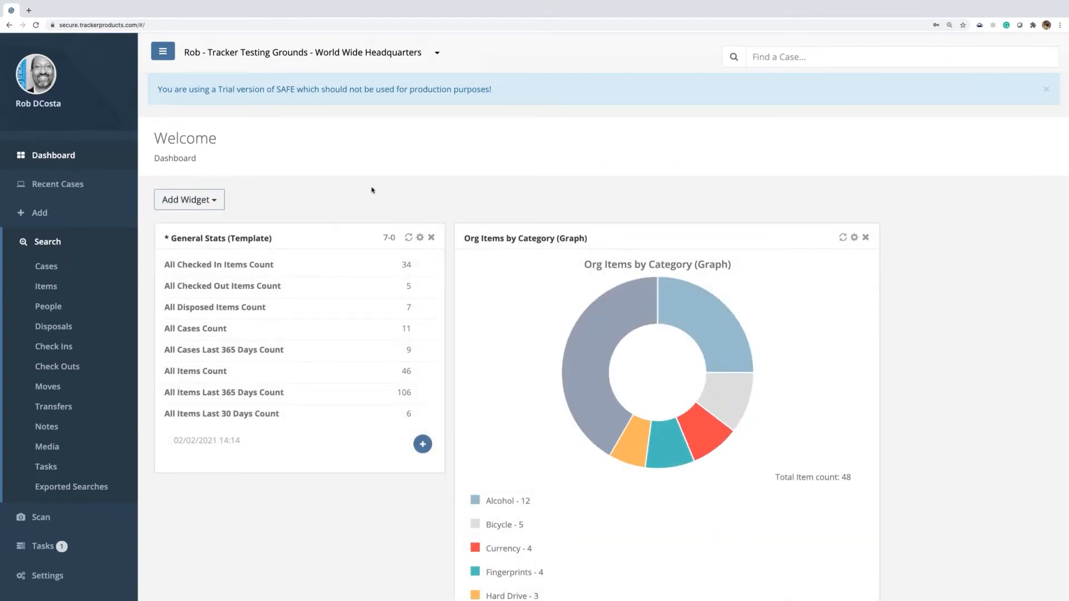
{"action": "scroll", "coordinate": [372, 190], "scroll_direction": "down", "scroll_amount": 2}
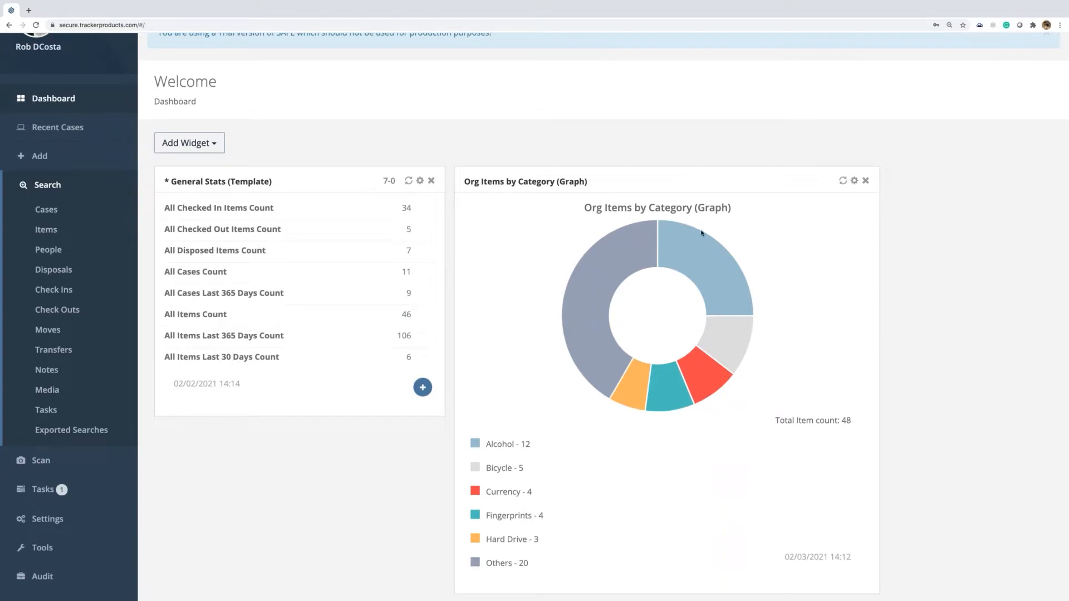
{"action": "scroll", "coordinate": [363, 209], "scroll_direction": "up", "scroll_amount": 2}
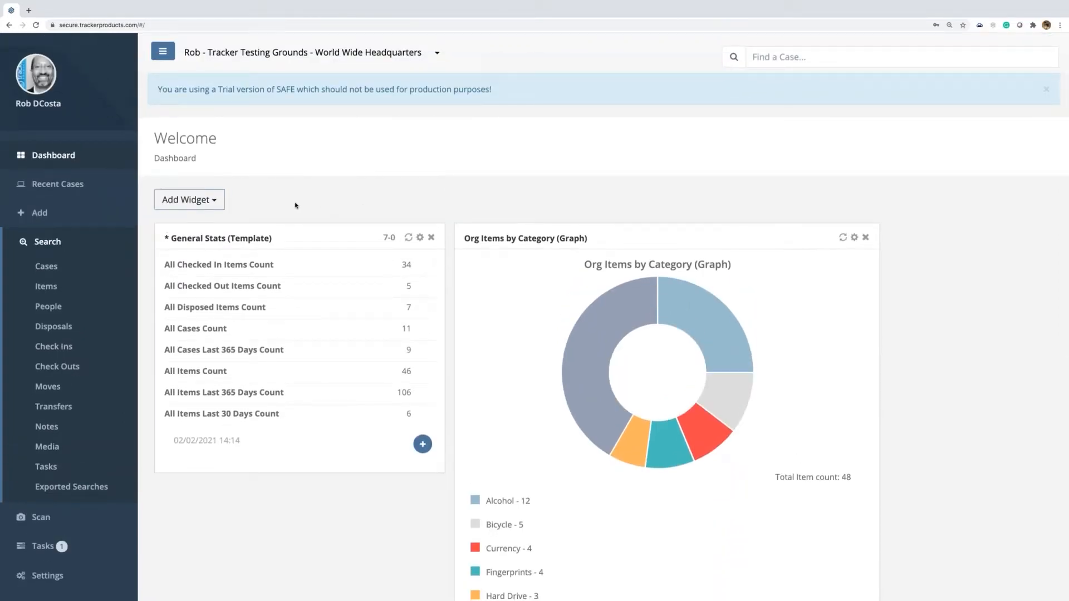
{"action": "left_click_drag", "start_coordinate": [199, 160], "coordinate": [155, 160]}
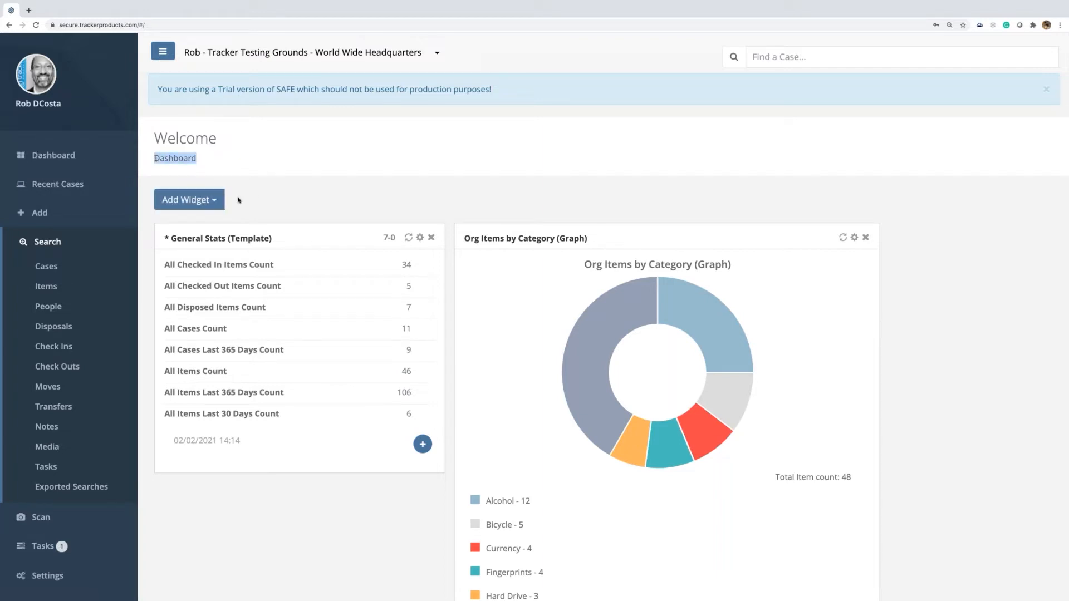
{"action": "left_click", "coordinate": [220, 200]}
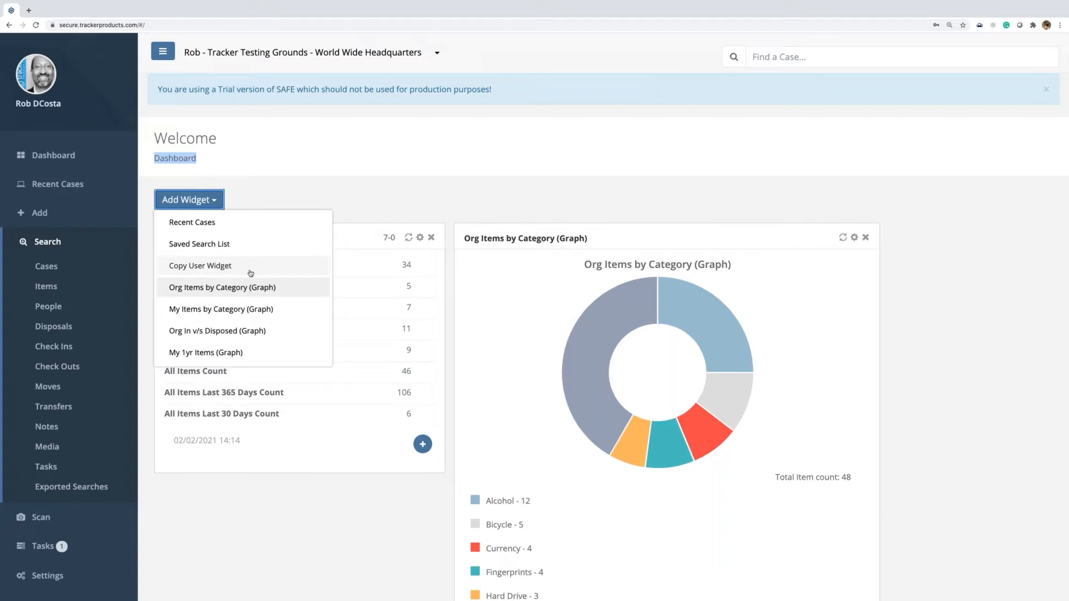
{"action": "scroll", "coordinate": [250, 272], "scroll_direction": "down", "scroll_amount": 3}
{"action": "scroll", "coordinate": [248, 275], "scroll_direction": "down", "scroll_amount": 2}
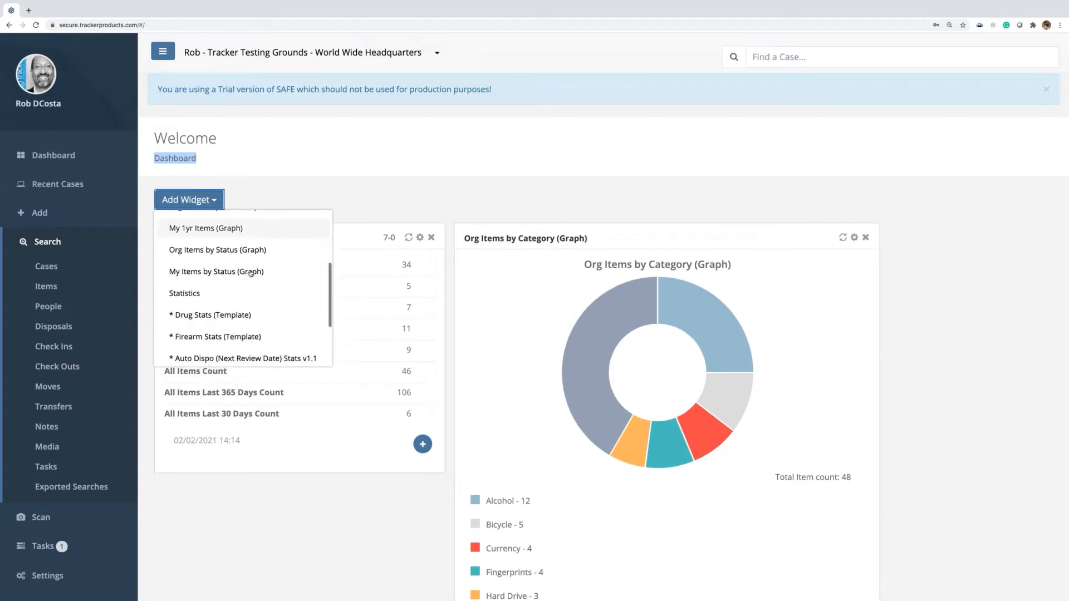
{"action": "left_click", "coordinate": [206, 295]}
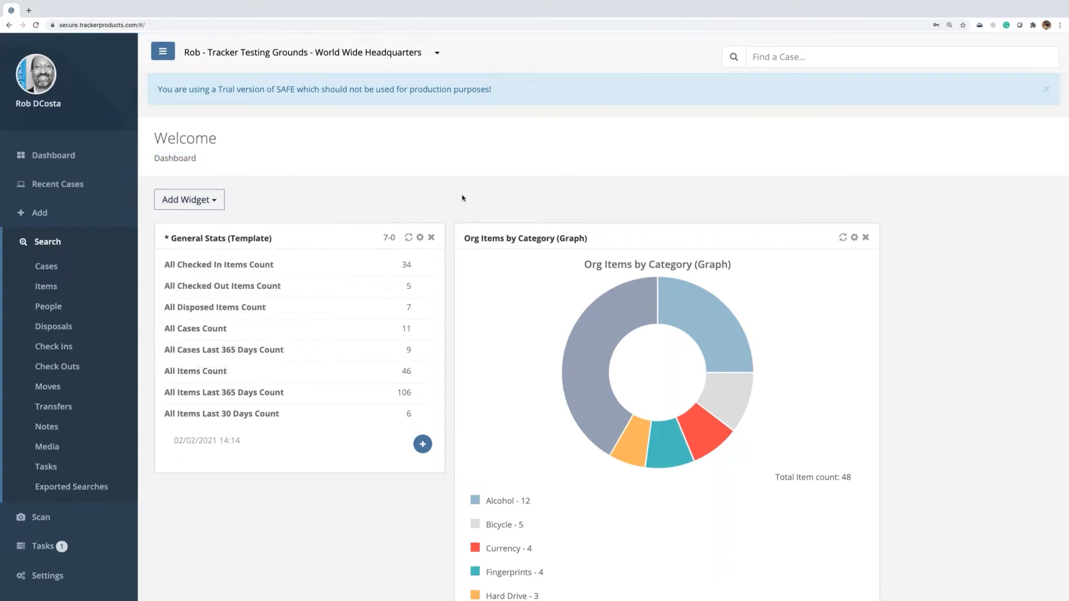
Change the title of the new statistics widget to "K9 Unit Information"
{"action": "scroll", "coordinate": [462, 198], "scroll_direction": "down", "scroll_amount": 3}
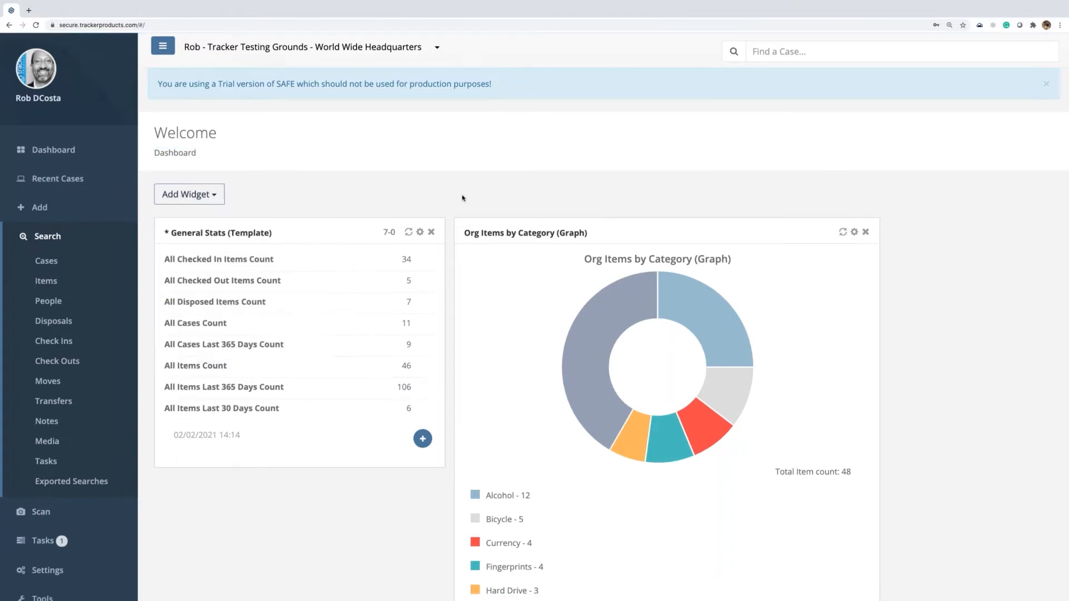
{"action": "scroll", "coordinate": [462, 198], "scroll_direction": "down", "scroll_amount": 5}
{"action": "left_click", "coordinate": [704, 273]}
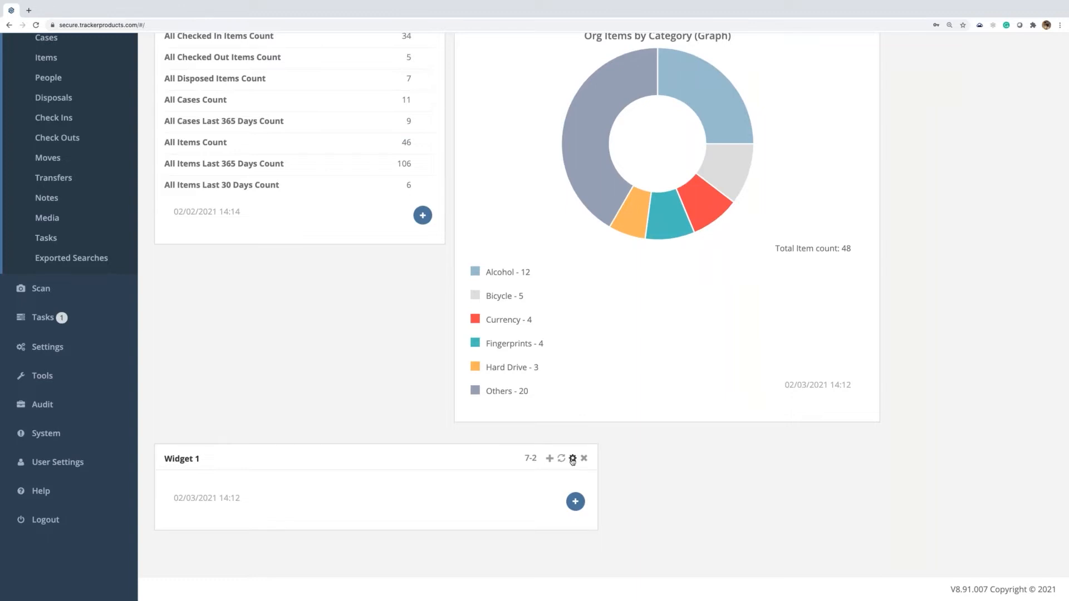
{"action": "left_click", "coordinate": [573, 460]}
{"action": "left_click", "coordinate": [405, 114]}
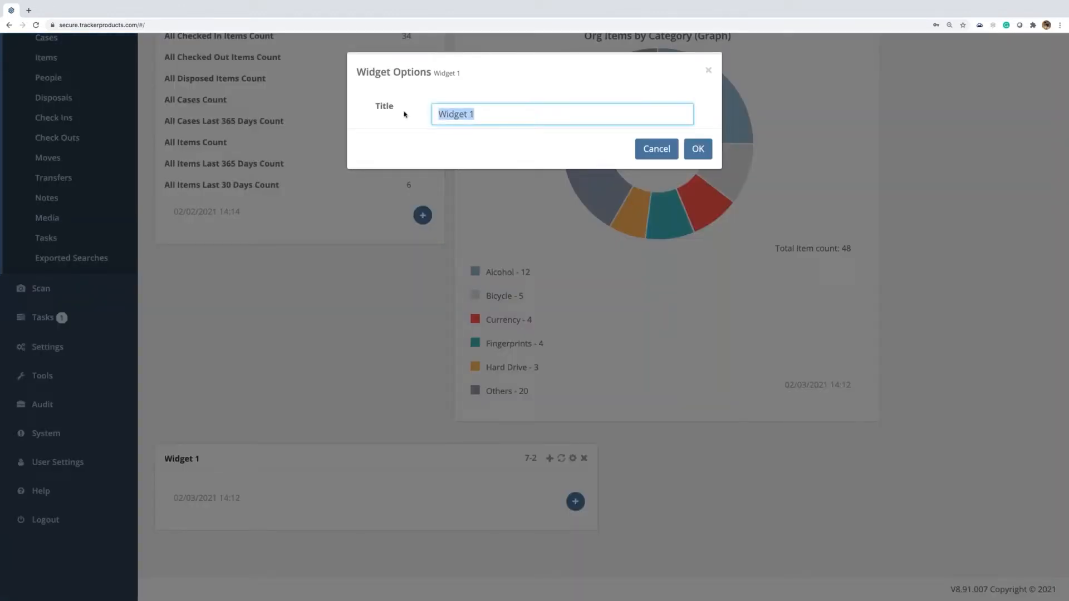
{"action": "type", "text": "K9 Unit Information"}
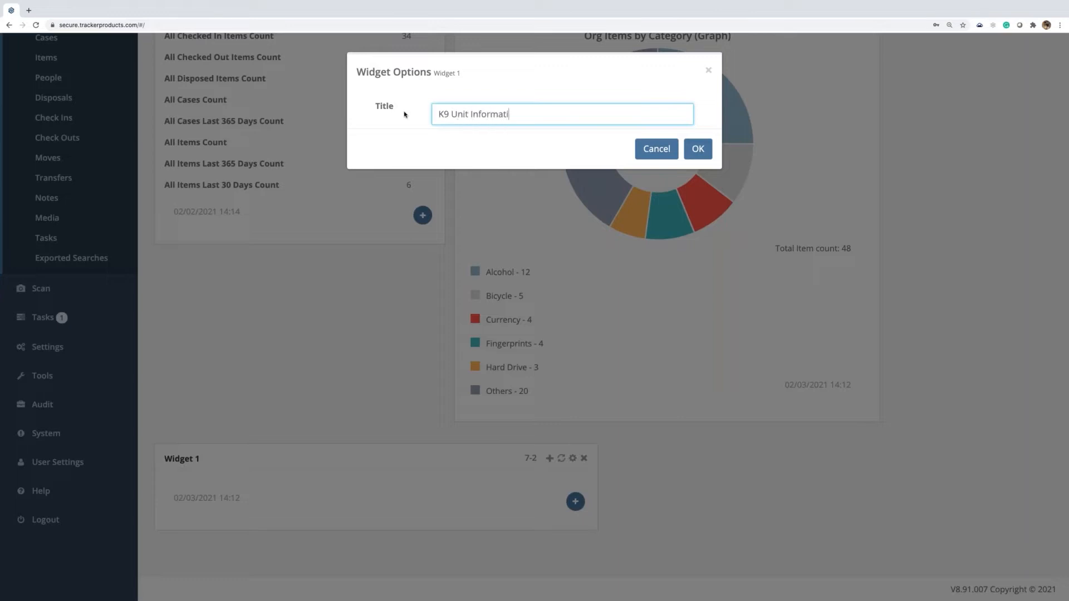
{"action": "left_click", "coordinate": [698, 149]}
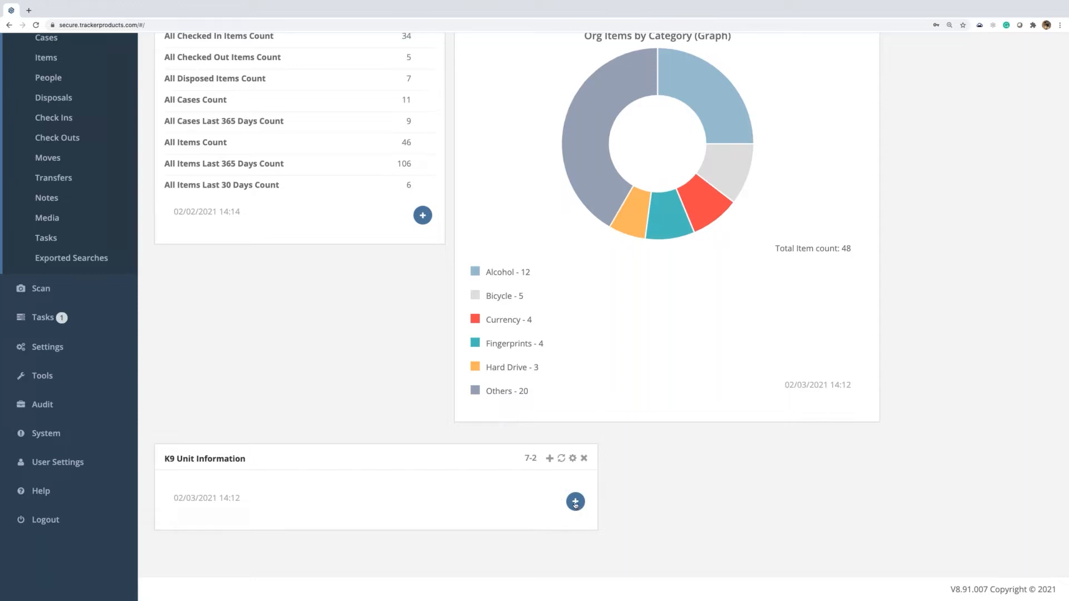
Add a statistic to the K9 Unit Information widget based on the saved search "Cases where a K9 could have been used"
{"action": "left_click", "coordinate": [575, 502]}
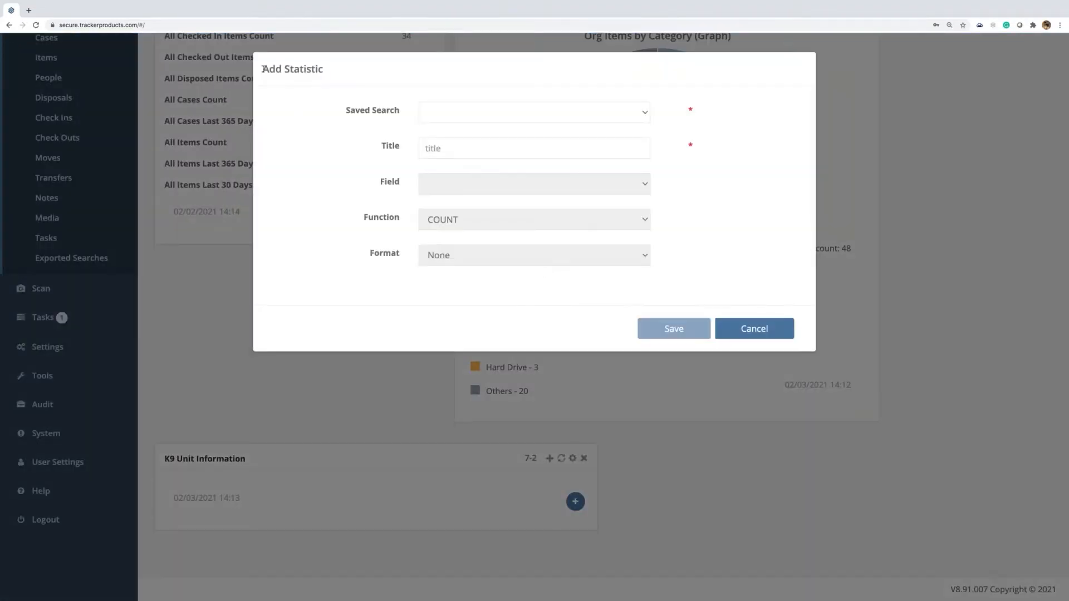
{"action": "left_click_drag", "start_coordinate": [263, 69], "coordinate": [333, 72]}
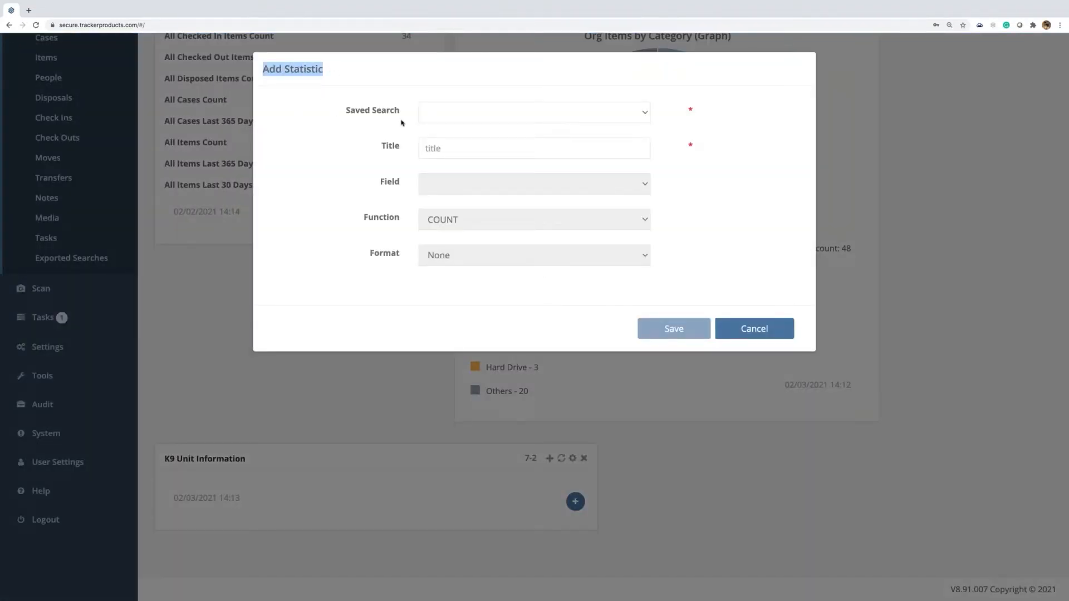
{"action": "left_click_drag", "start_coordinate": [342, 109], "coordinate": [399, 111]}
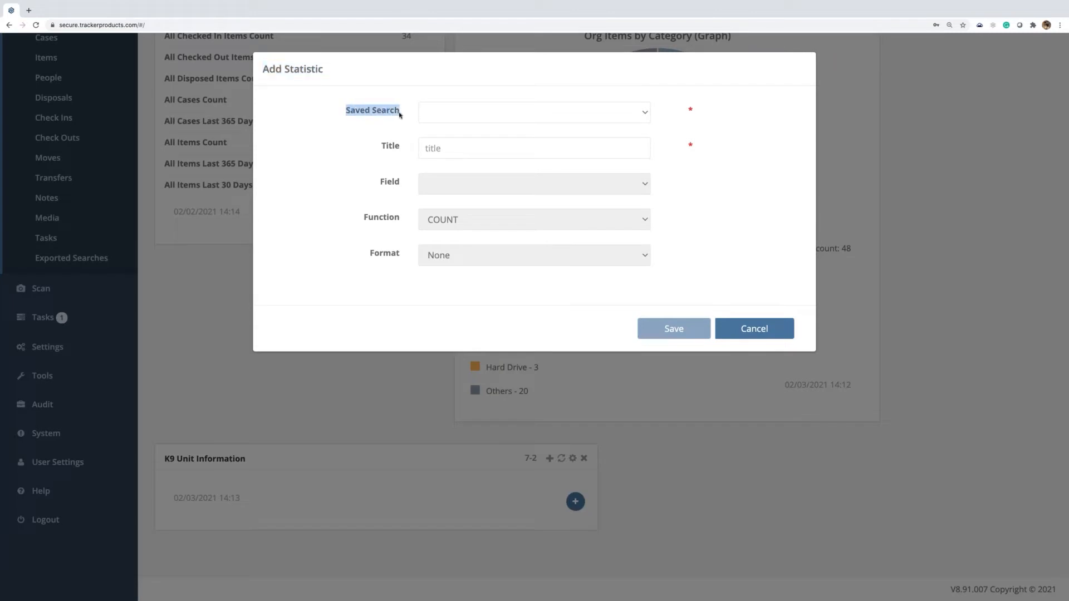
{"action": "left_click", "coordinate": [642, 115]}
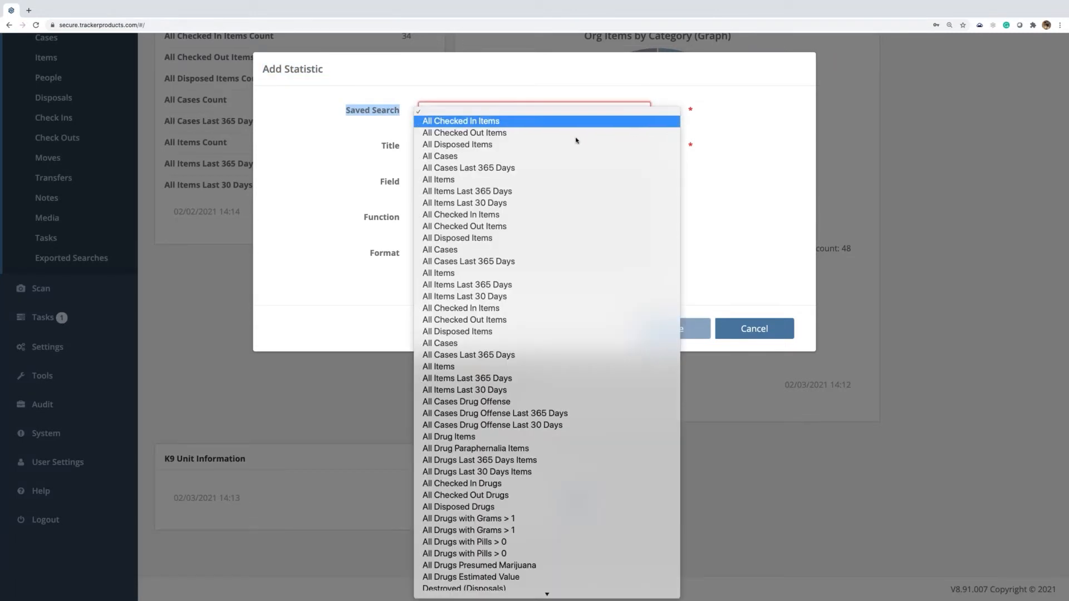
{"action": "scroll", "coordinate": [577, 141], "scroll_direction": "down", "scroll_amount": 1}
{"action": "scroll", "coordinate": [577, 141], "scroll_direction": "down", "scroll_amount": 12}
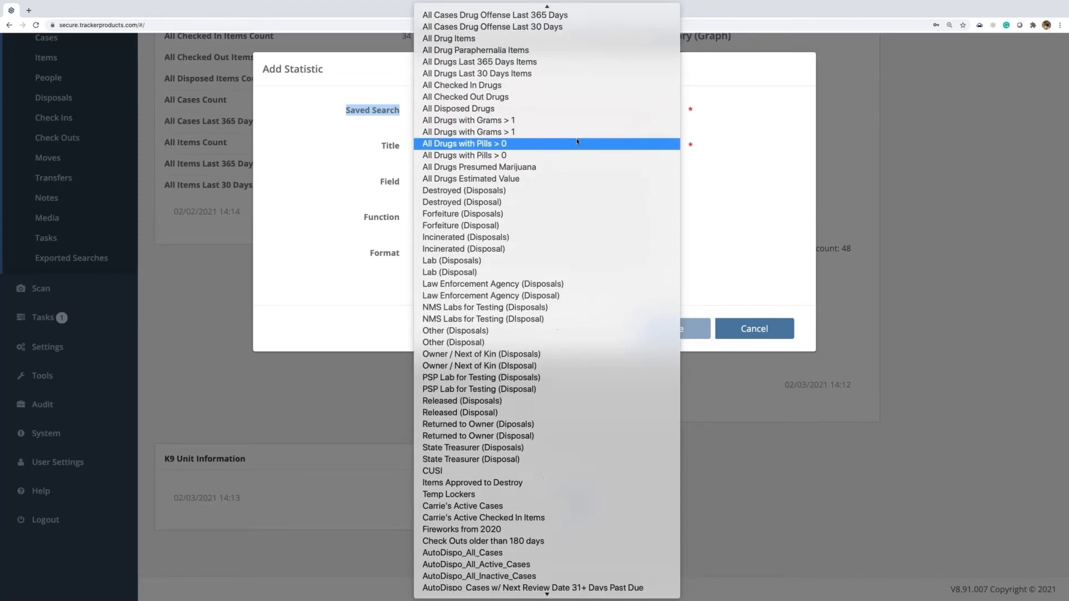
{"action": "scroll", "coordinate": [576, 141], "scroll_direction": "down", "scroll_amount": 15}
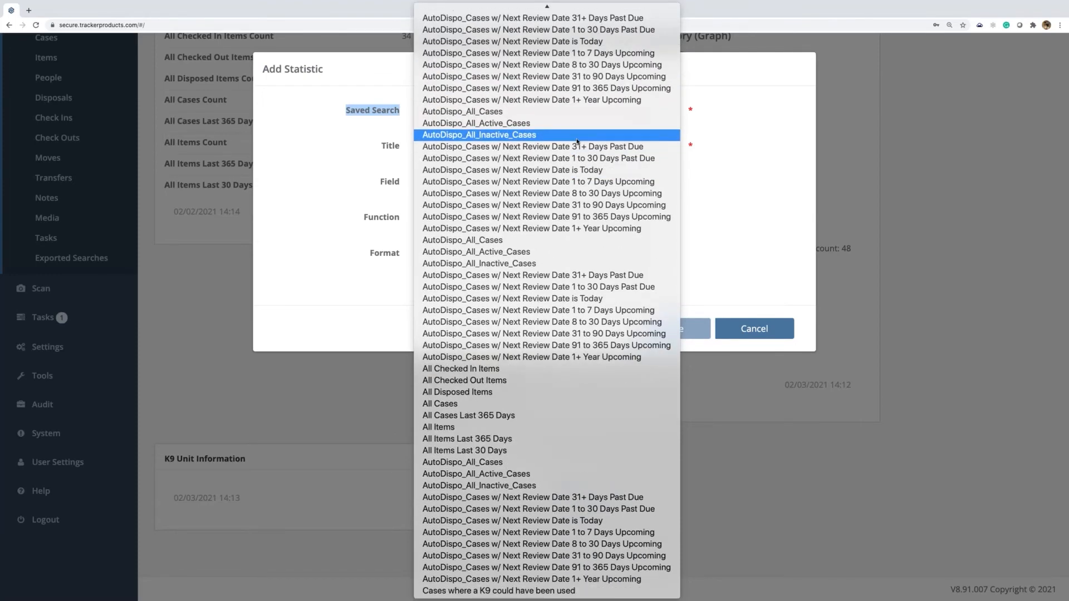
{"action": "left_click", "coordinate": [582, 590]}
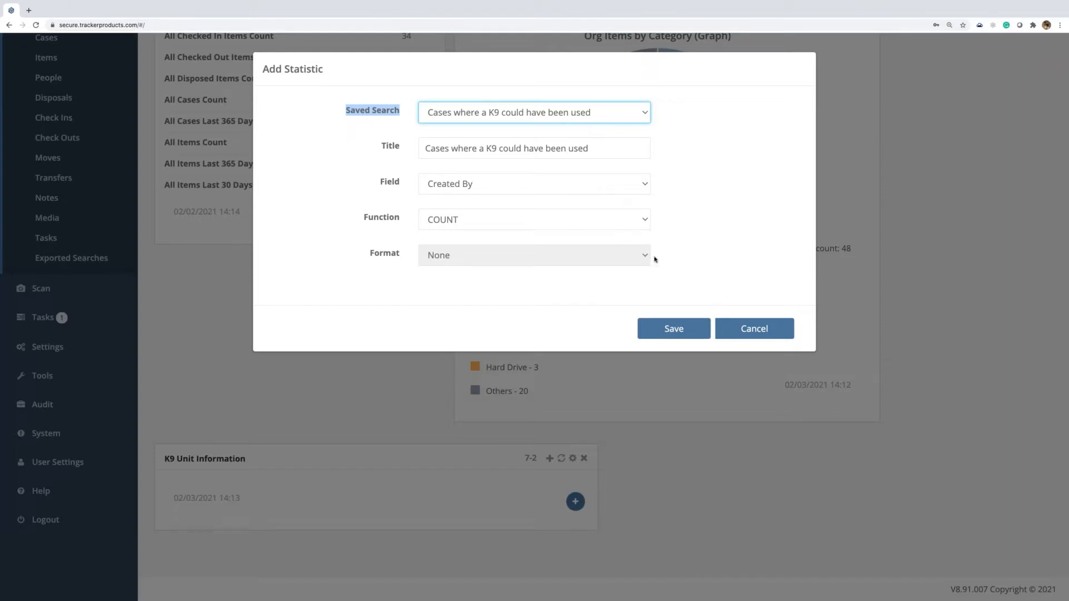
{"action": "left_click", "coordinate": [689, 331]}
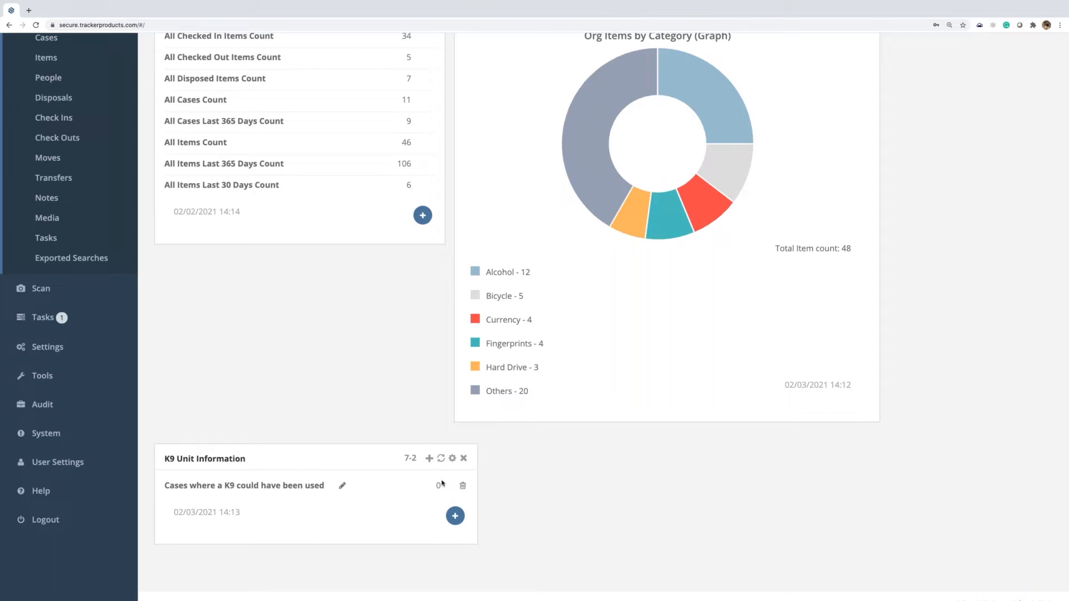
Refresh the K9 Unit Information widget and check its update timestamp
{"action": "left_click", "coordinate": [441, 459]}
{"action": "left_click_drag", "start_coordinate": [174, 512], "coordinate": [246, 515]}
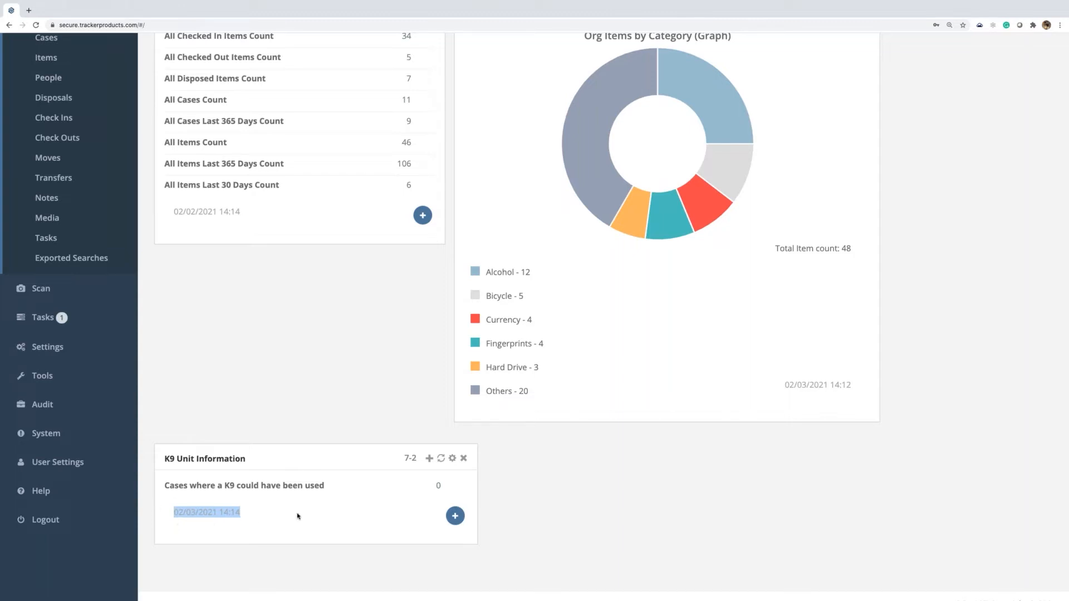
{"action": "left_click", "coordinate": [299, 516]}
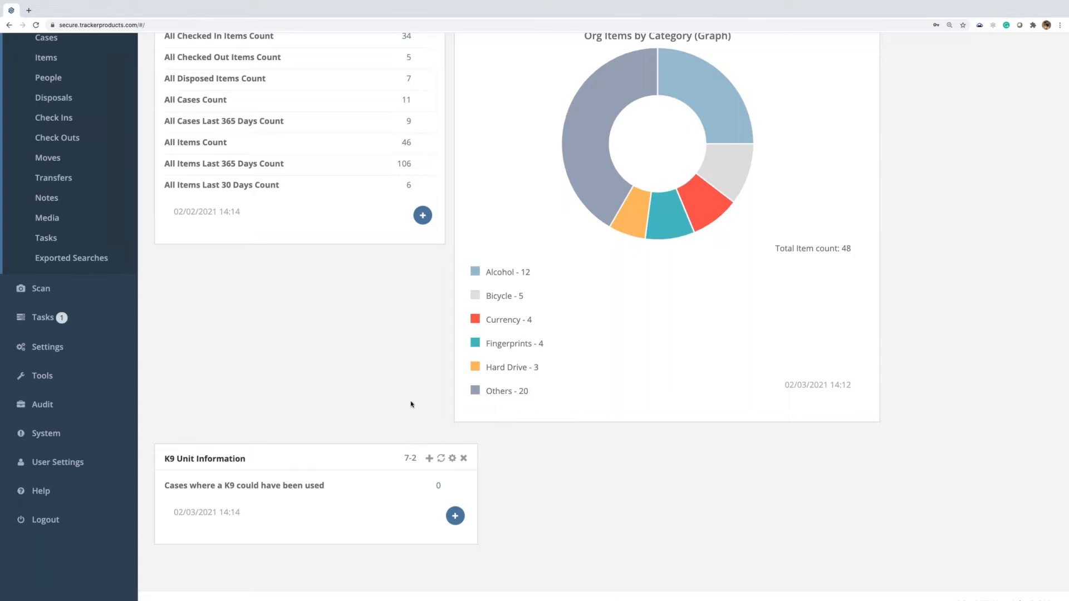
Start copying a user widget with widget ID 7-2 and cancel the copy
{"action": "scroll", "coordinate": [413, 403], "scroll_direction": "up", "scroll_amount": 5}
{"action": "double_click", "coordinate": [195, 161]}
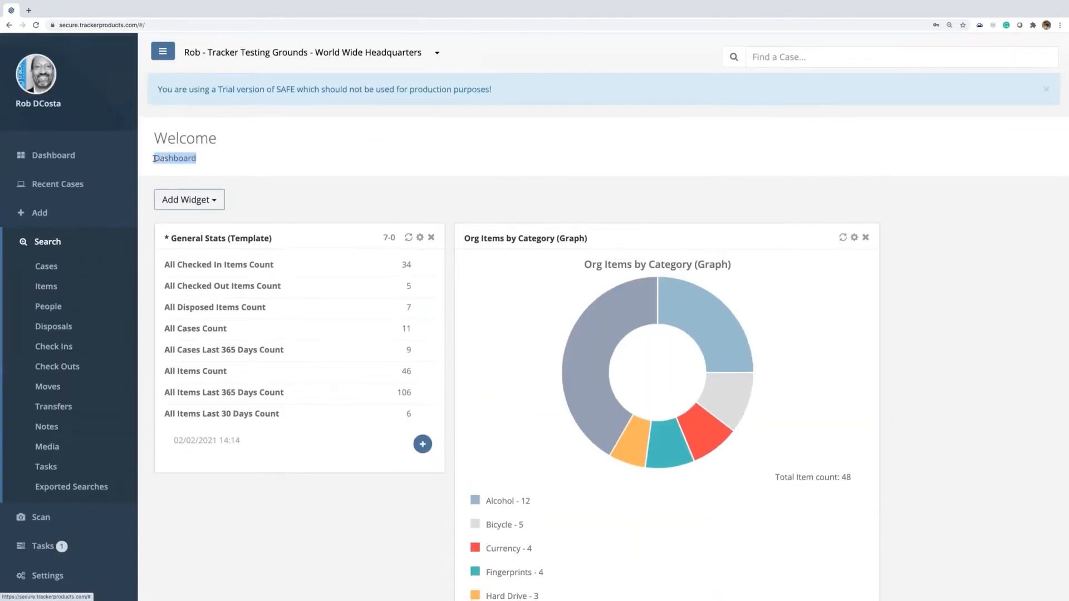
{"action": "left_click", "coordinate": [247, 198]}
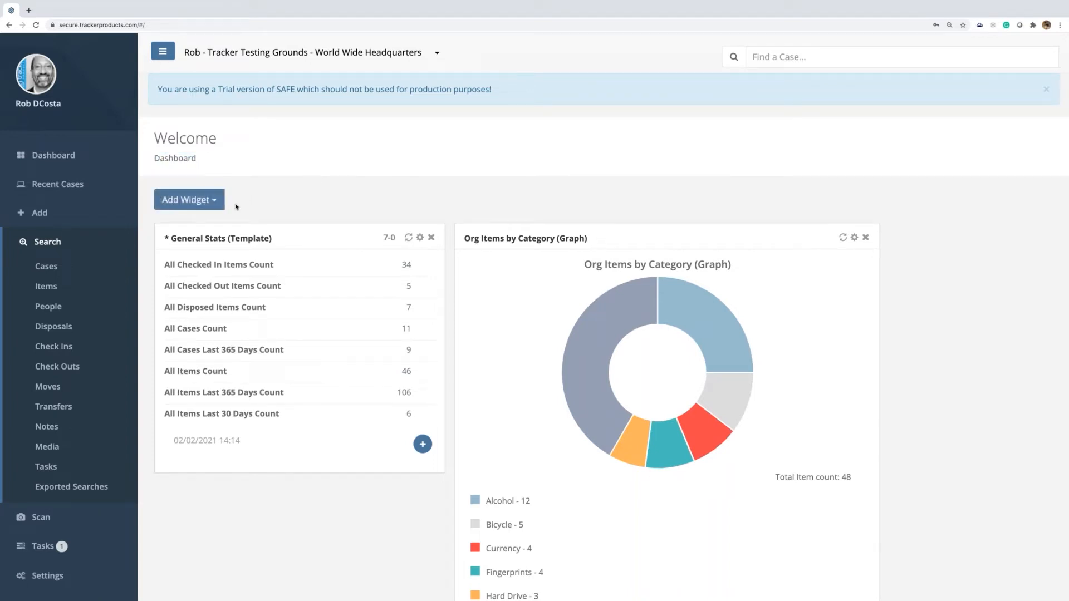
{"action": "left_click", "coordinate": [217, 203]}
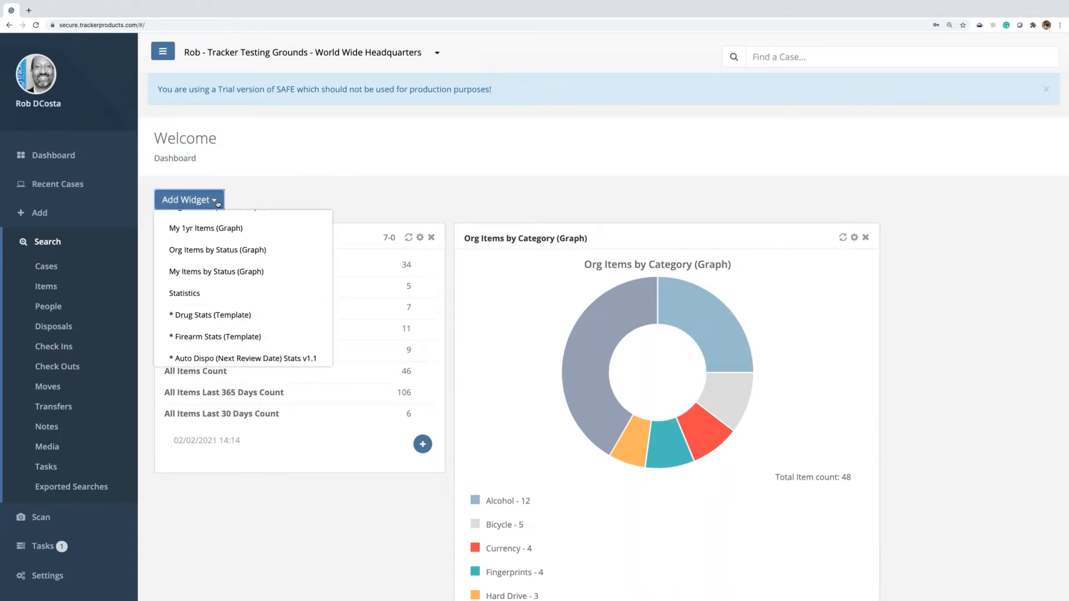
{"action": "scroll", "coordinate": [237, 274], "scroll_direction": "up", "scroll_amount": 5}
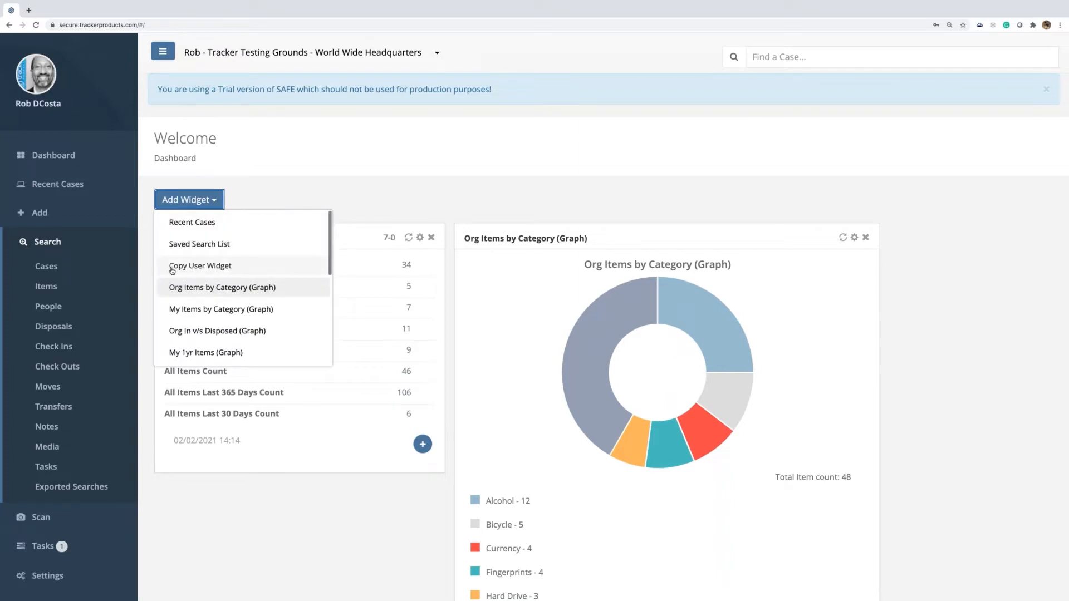
{"action": "left_click", "coordinate": [236, 266]}
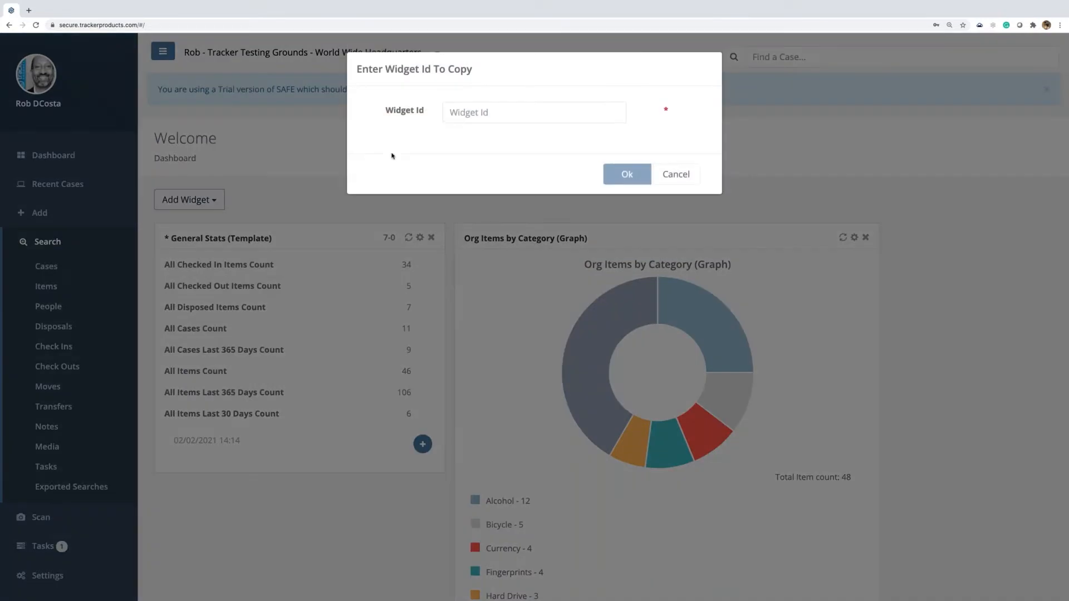
{"action": "left_click", "coordinate": [473, 113]}
{"action": "type", "text": "7-2"}
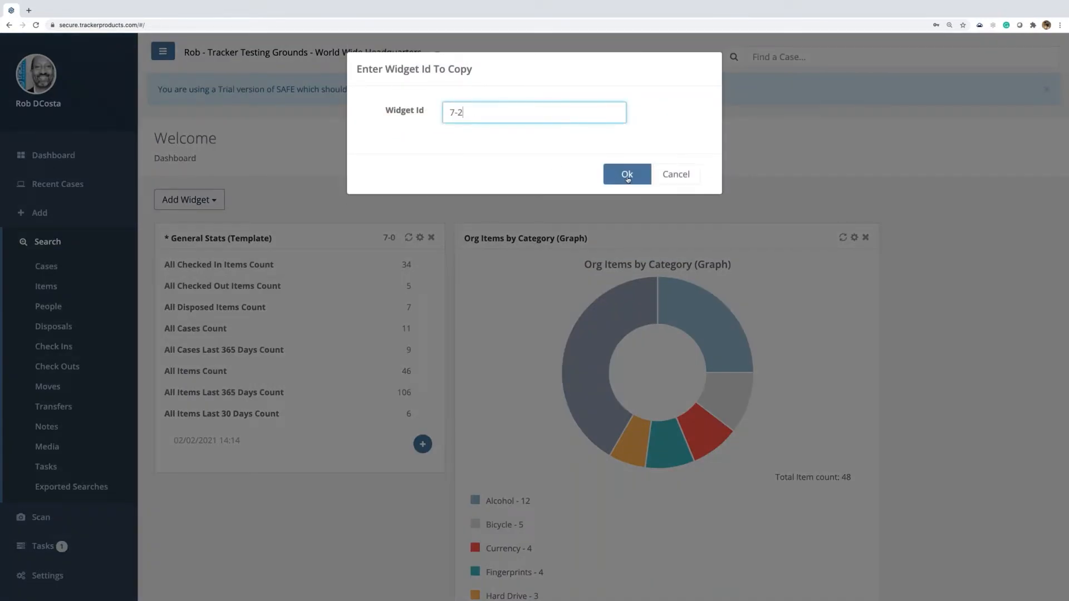
{"action": "left_click", "coordinate": [676, 174]}
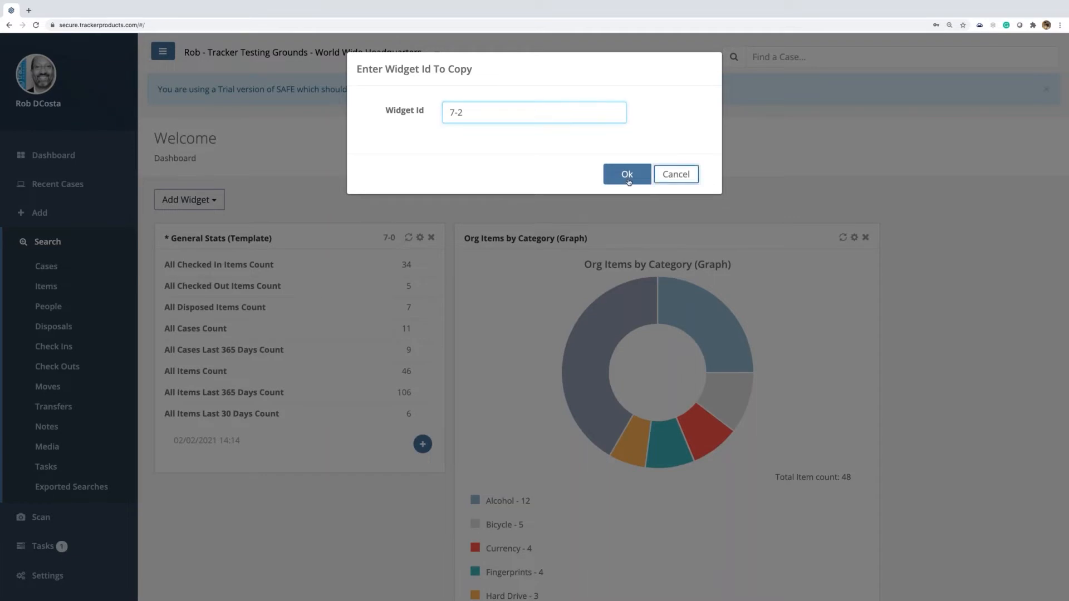
Make the K9 Unit Information widget slightly narrower on the dashboard
{"action": "scroll", "coordinate": [390, 267], "scroll_direction": "down", "scroll_amount": 5}
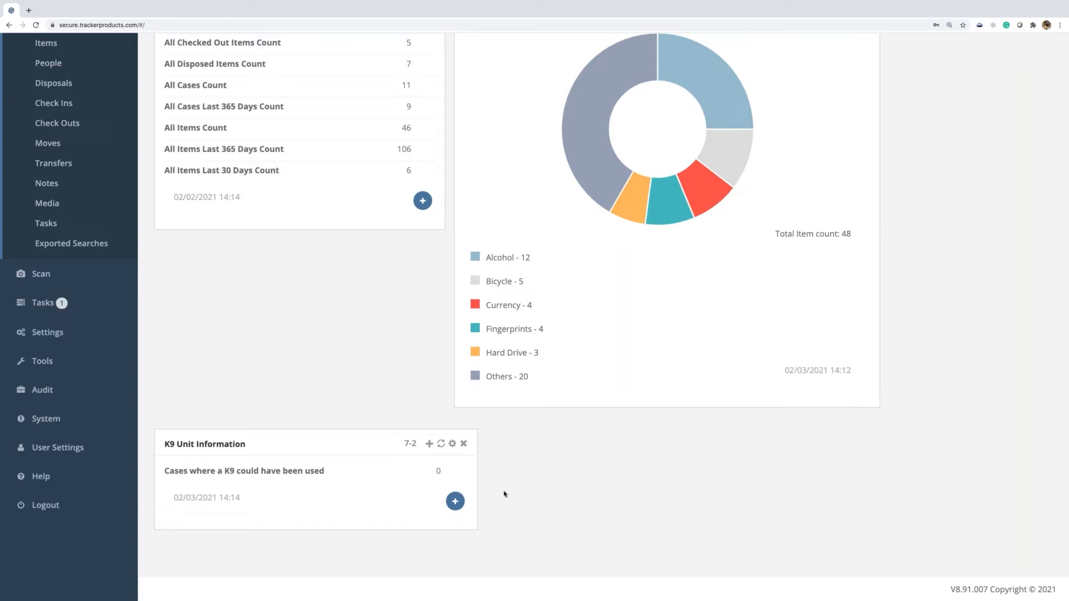
{"action": "left_click_drag", "start_coordinate": [478, 463], "coordinate": [453, 468]}
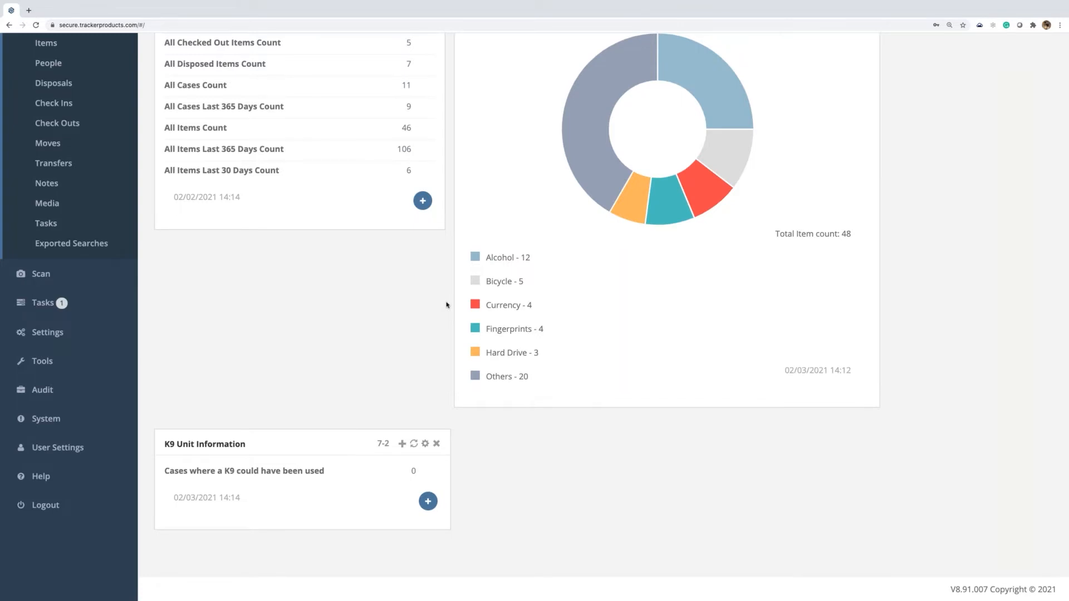
{"action": "scroll", "coordinate": [447, 305], "scroll_direction": "up", "scroll_amount": 5}
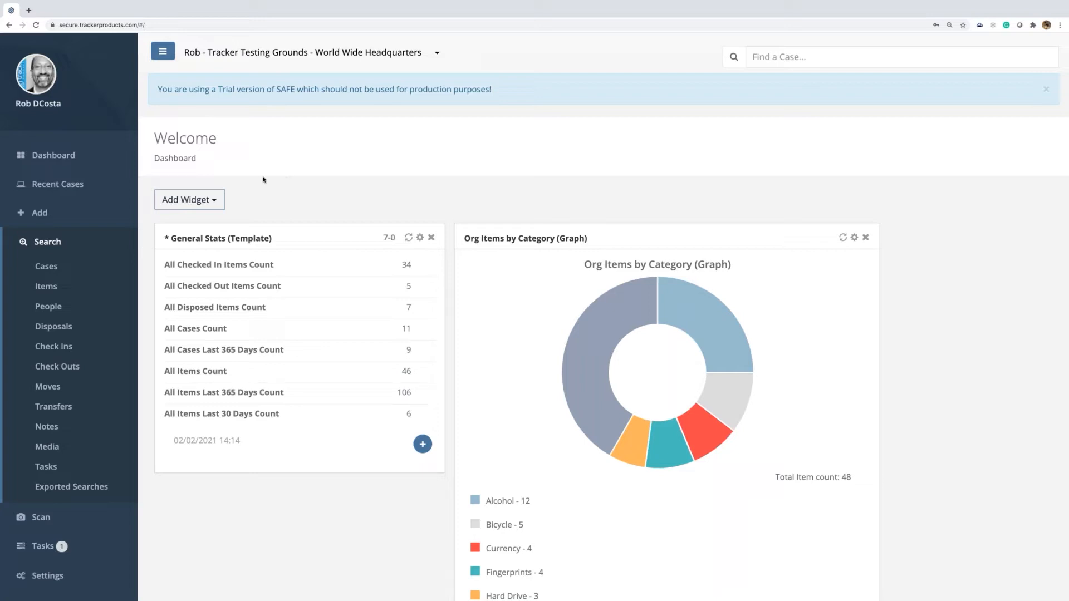
Open the Custom Data (Forms) list
{"action": "left_click", "coordinate": [55, 243]}
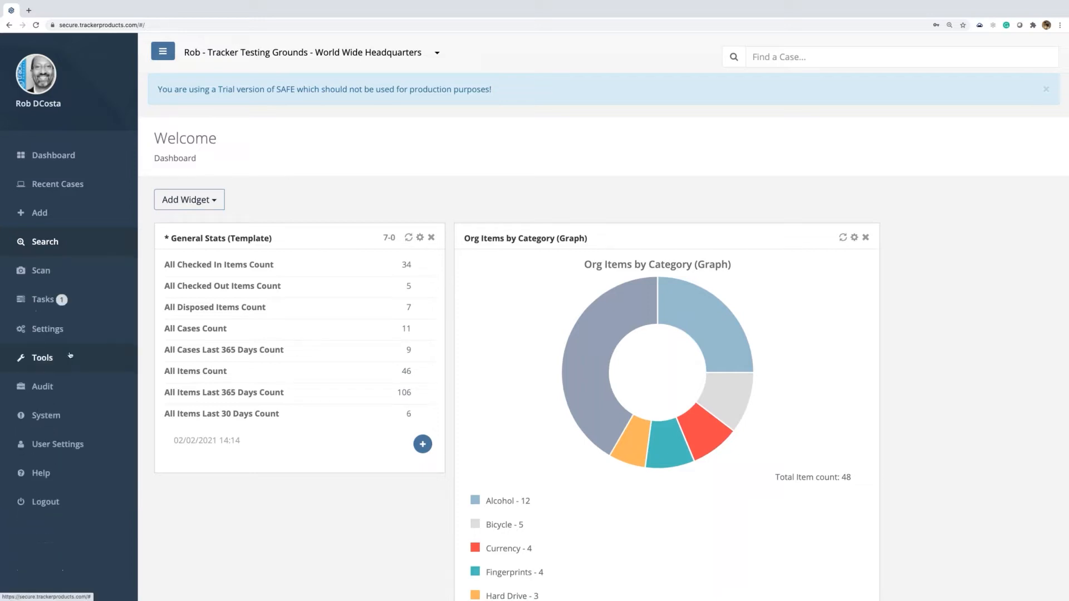
{"action": "left_click", "coordinate": [47, 360]}
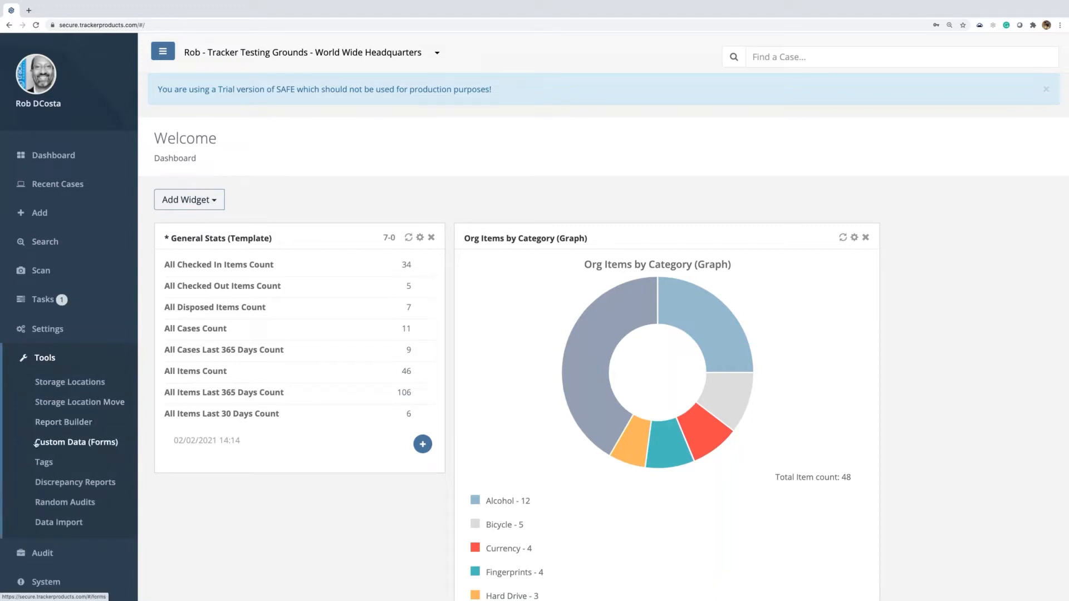
{"action": "left_click", "coordinate": [62, 443]}
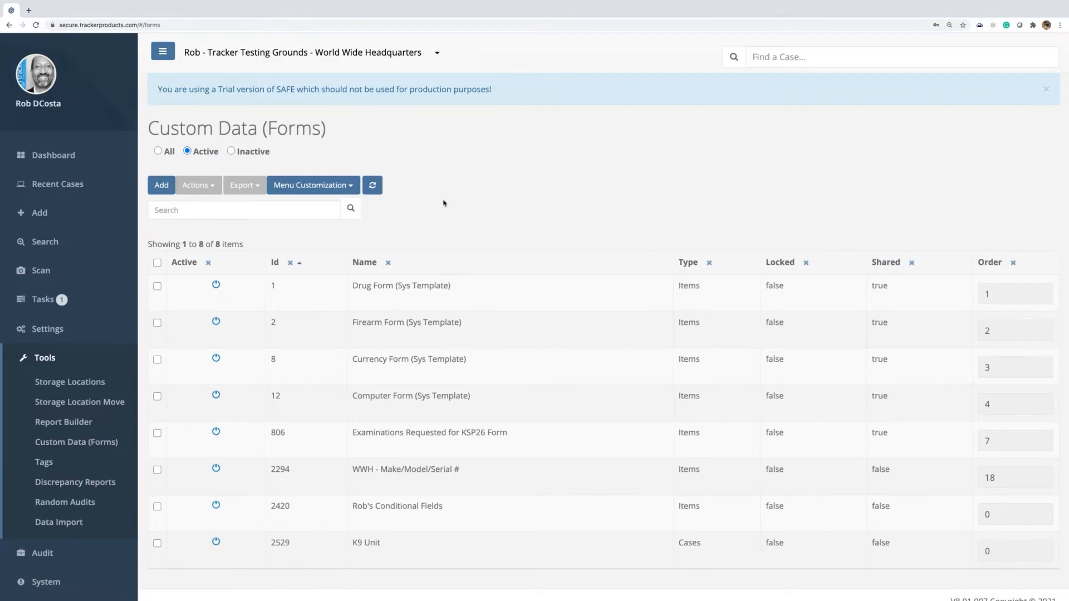
Add a new custom form named "Cell Phone Makers" with the type Items
{"action": "left_click", "coordinate": [159, 187]}
{"action": "left_click", "coordinate": [159, 188]}
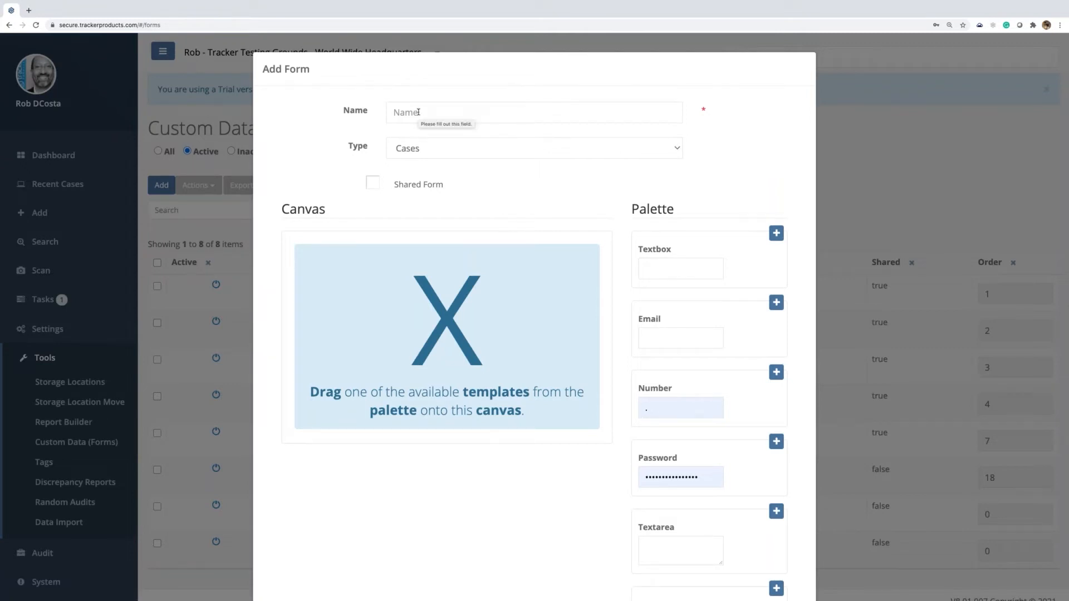
{"action": "left_click", "coordinate": [418, 114]}
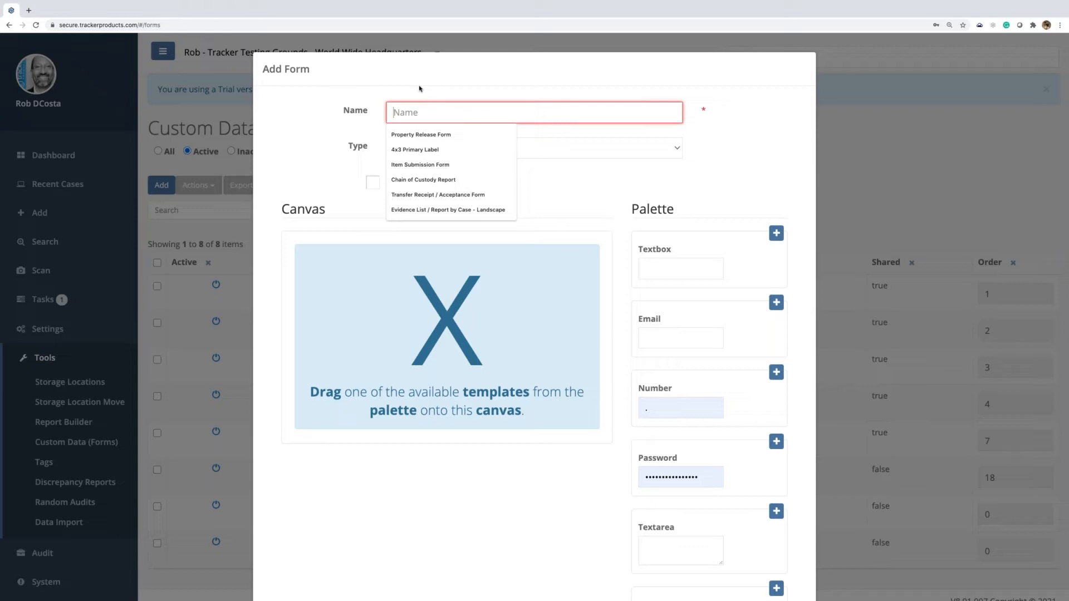
{"action": "type", "text": "C"}
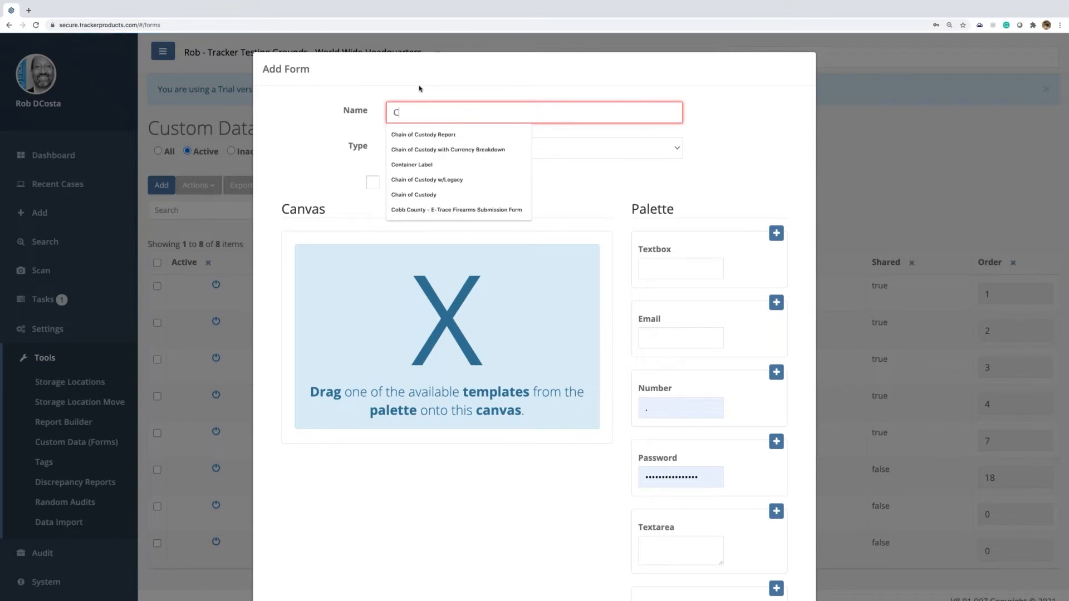
{"action": "type", "text": "ell Phone"}
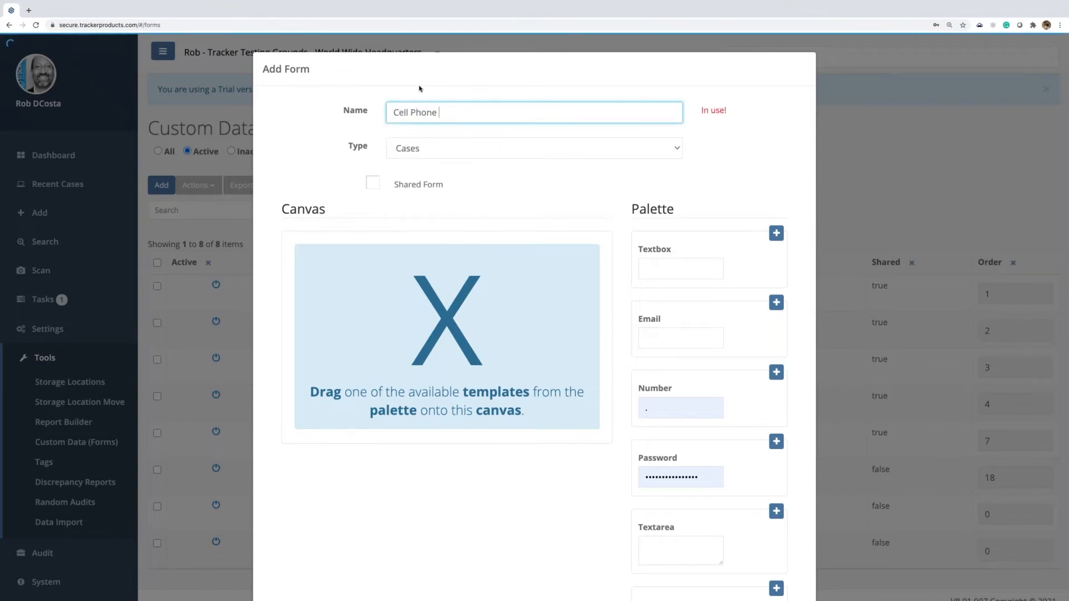
{"action": "type", "text": " Makers"}
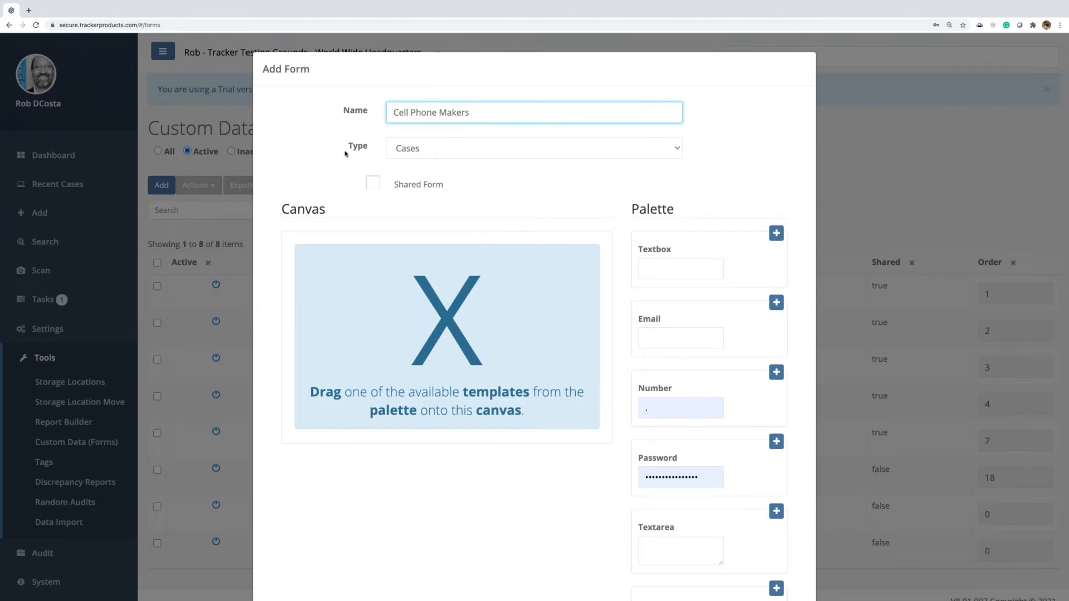
{"action": "left_click", "coordinate": [436, 152]}
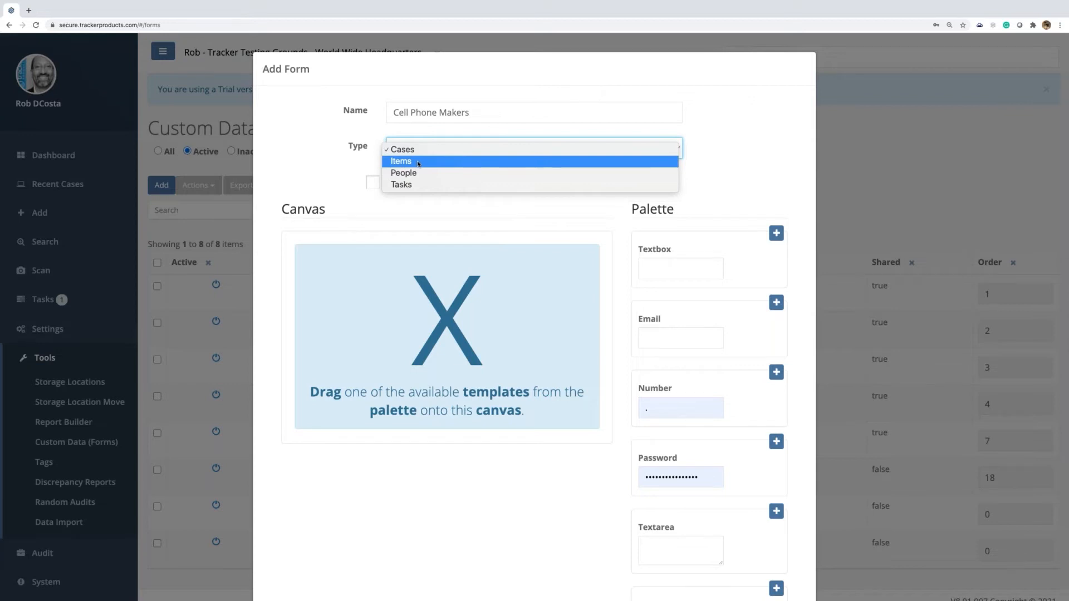
{"action": "left_click", "coordinate": [418, 163]}
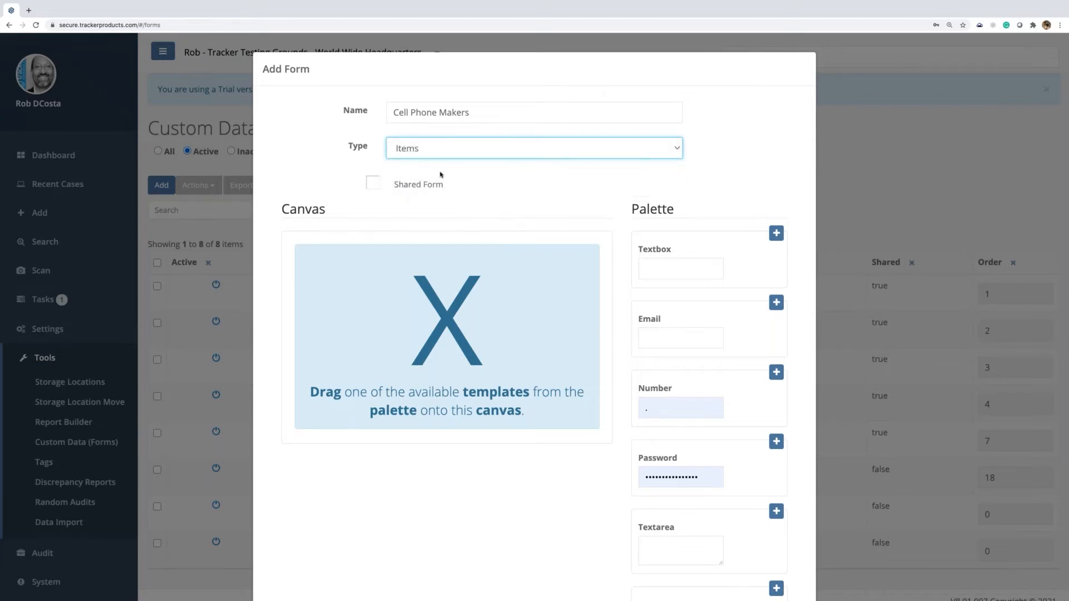
Add a Select List field to the form's canvas
{"action": "scroll", "coordinate": [456, 181], "scroll_direction": "down", "scroll_amount": 1}
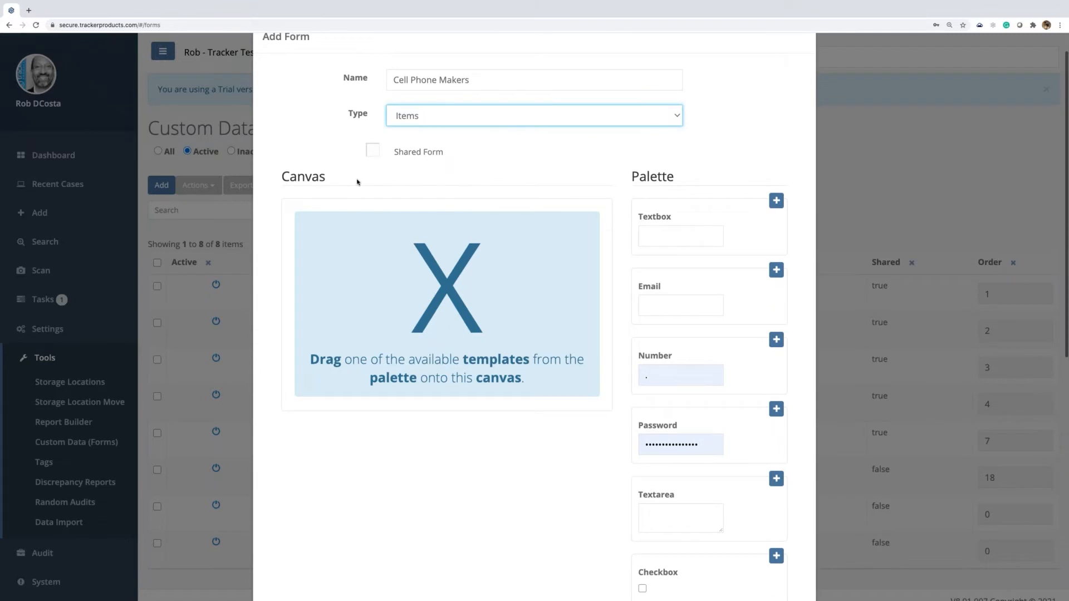
{"action": "left_click_drag", "start_coordinate": [281, 177], "coordinate": [341, 182]}
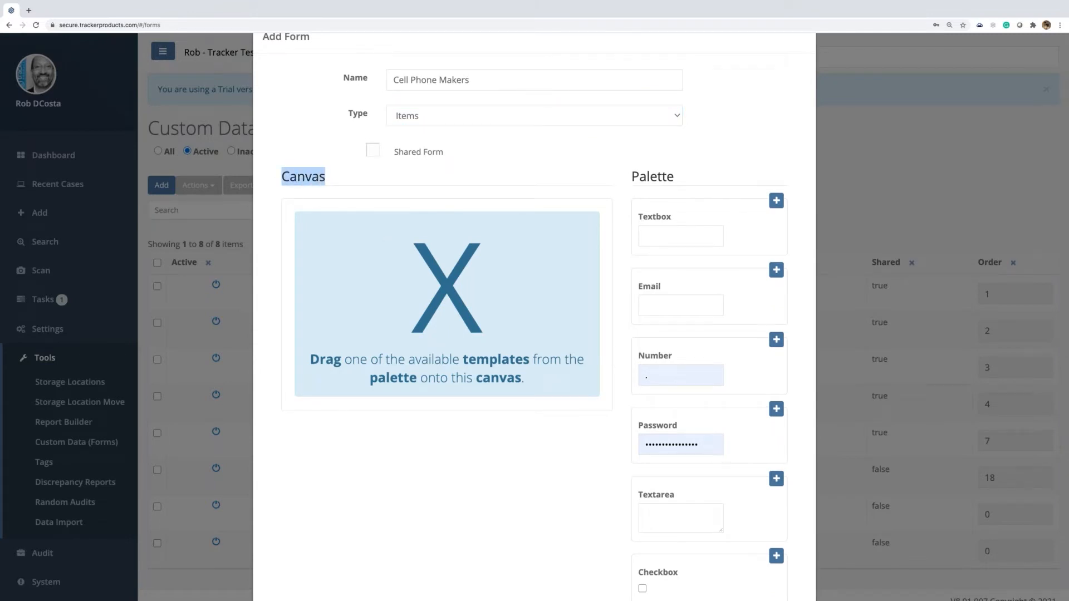
{"action": "left_click_drag", "start_coordinate": [632, 177], "coordinate": [679, 178]}
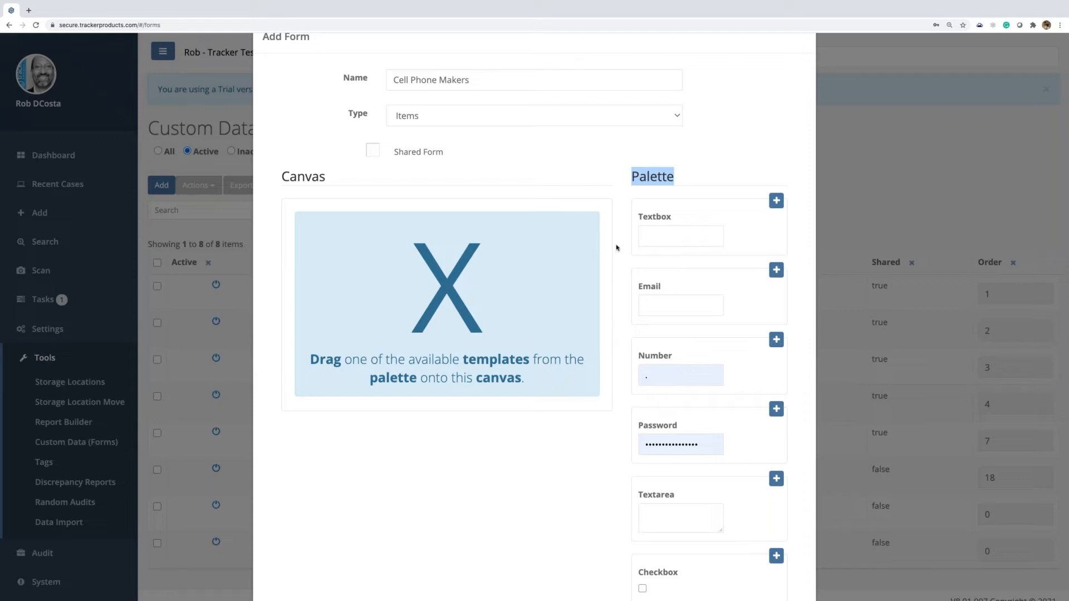
{"action": "scroll", "coordinate": [617, 247], "scroll_direction": "down", "scroll_amount": 3}
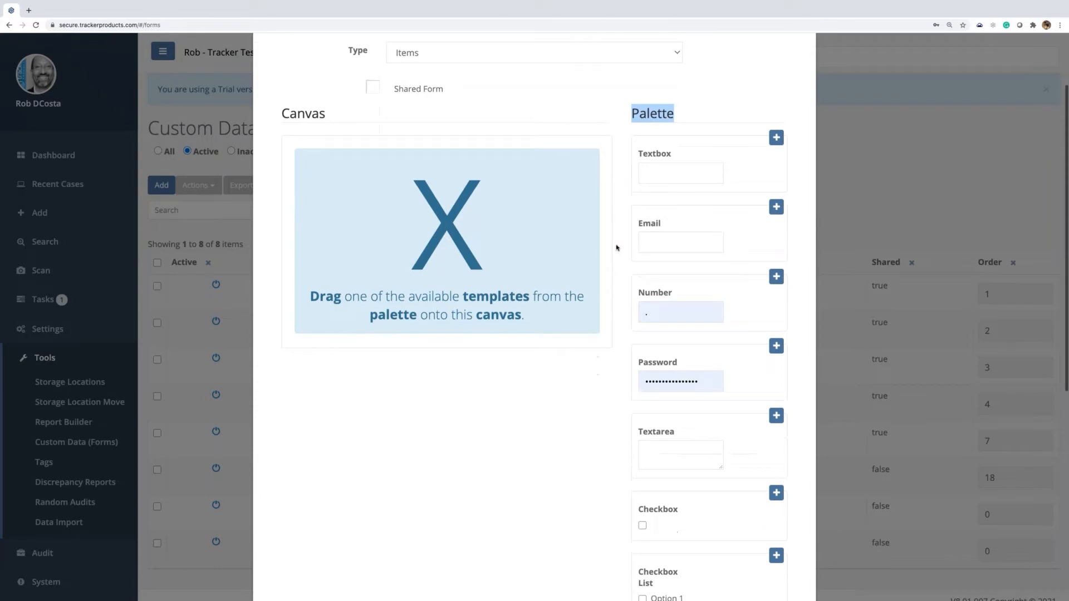
{"action": "scroll", "coordinate": [617, 247], "scroll_direction": "down", "scroll_amount": 10}
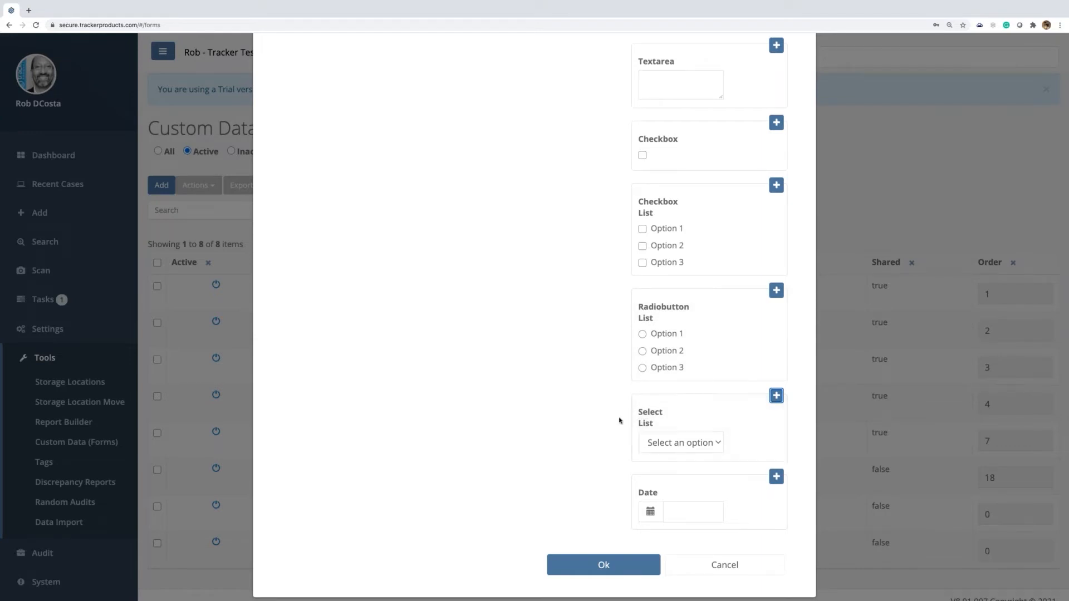
{"action": "left_click", "coordinate": [774, 396]}
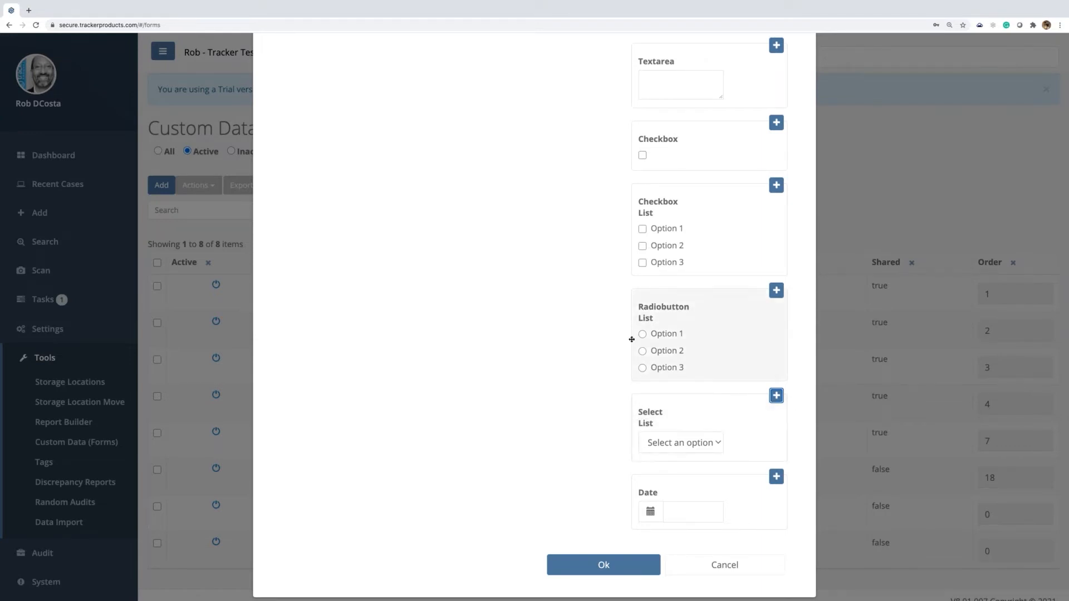
{"action": "scroll", "coordinate": [616, 332], "scroll_direction": "up", "scroll_amount": 4}
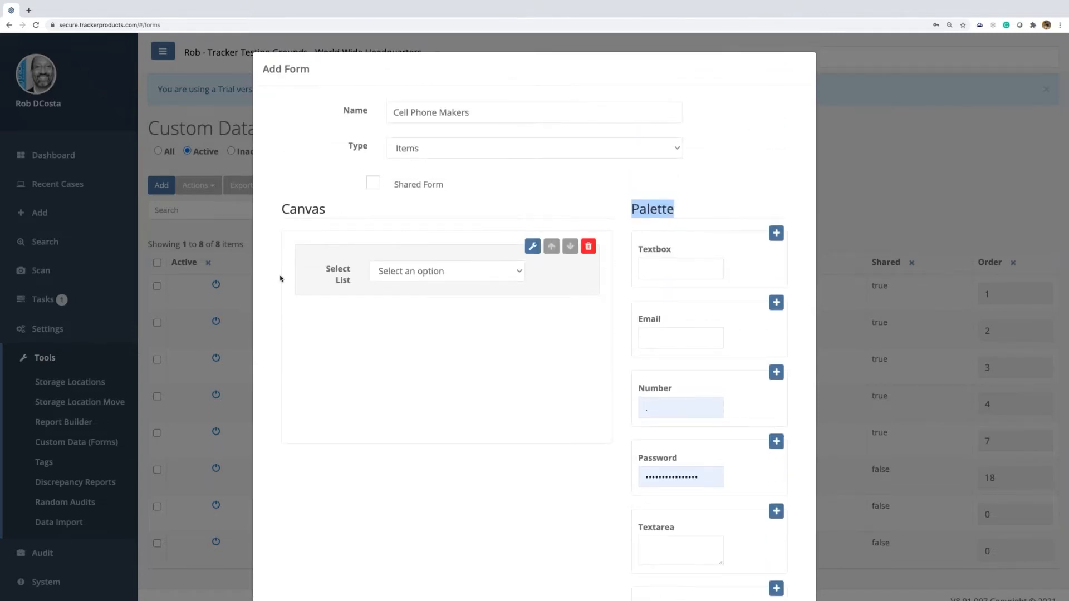
Set the select list's display name to "Cell Phone Manufacturer"
{"action": "left_click", "coordinate": [533, 249]}
{"action": "left_click", "coordinate": [533, 251]}
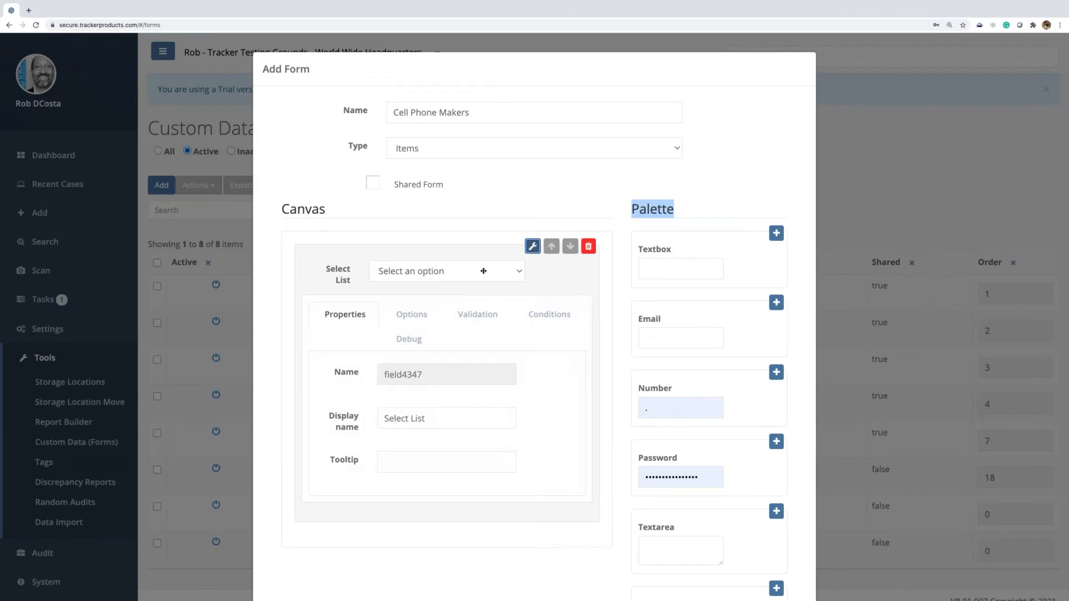
{"action": "left_click", "coordinate": [449, 423]}
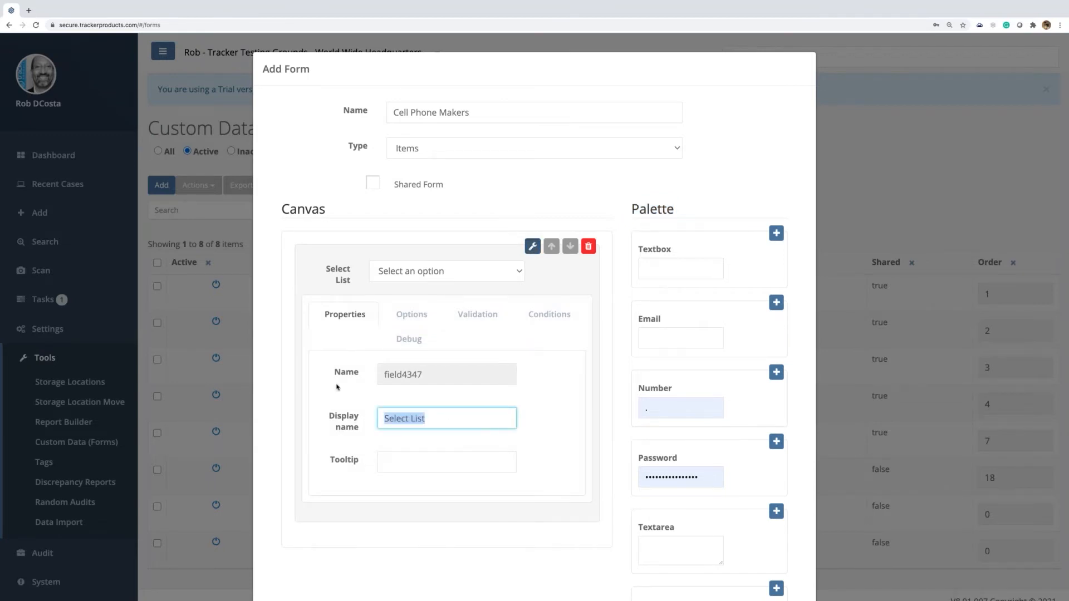
{"action": "type", "text": "Cell p"}
{"action": "key", "text": "BackSpace"}
{"action": "type", "text": "Phone Maker"}
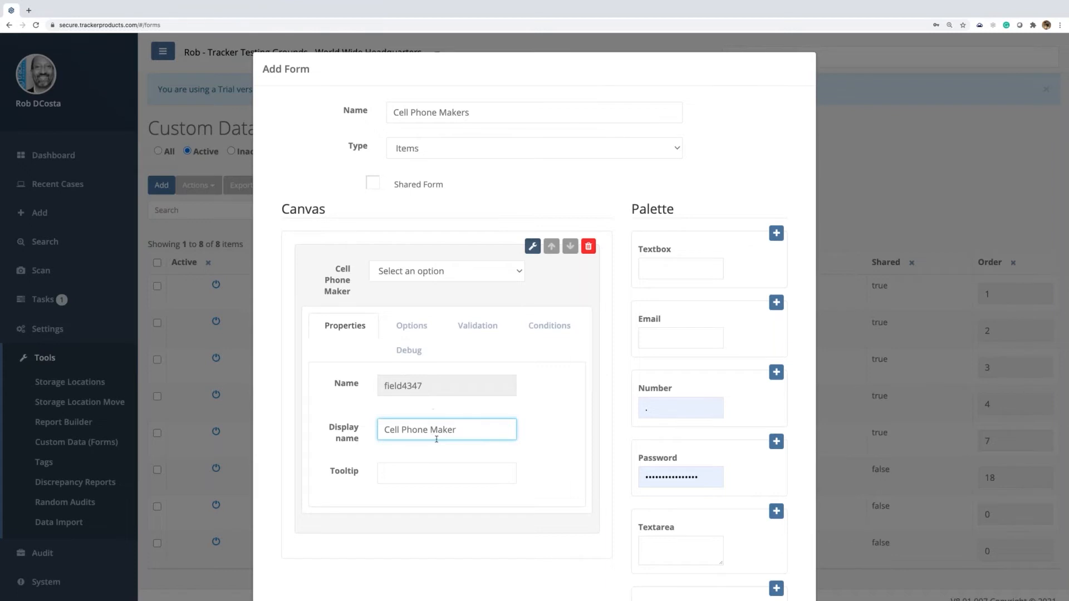
{"action": "left_click_drag", "start_coordinate": [439, 430], "coordinate": [474, 429]}
{"action": "type", "text": "anufacturer"}
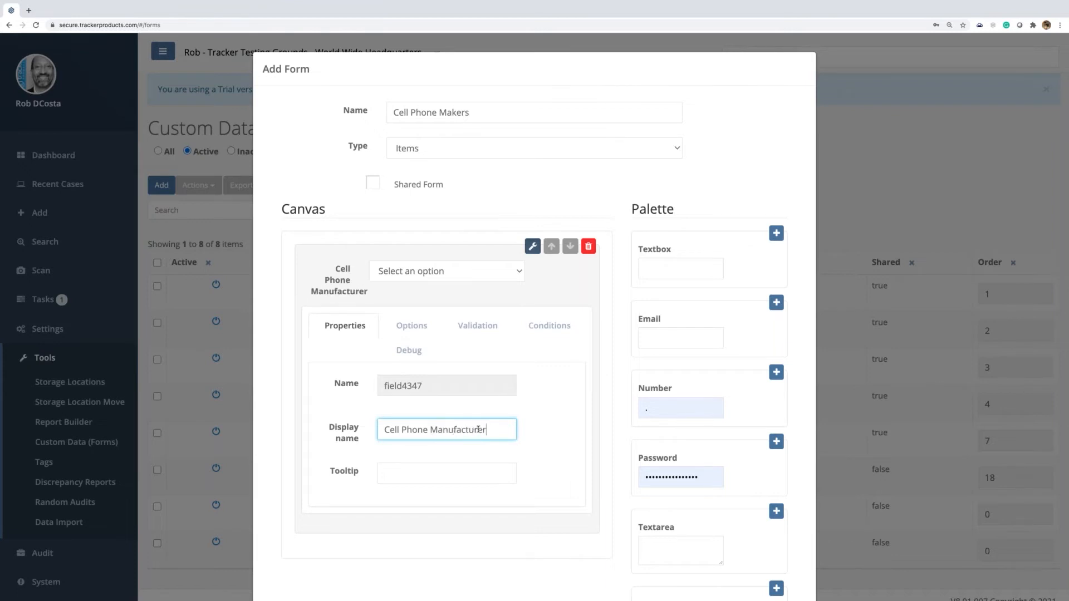
Rename the three numbered options of the Cell Phone Manufacturer list as Apple, LG and Samsung
{"action": "left_click", "coordinate": [410, 327]}
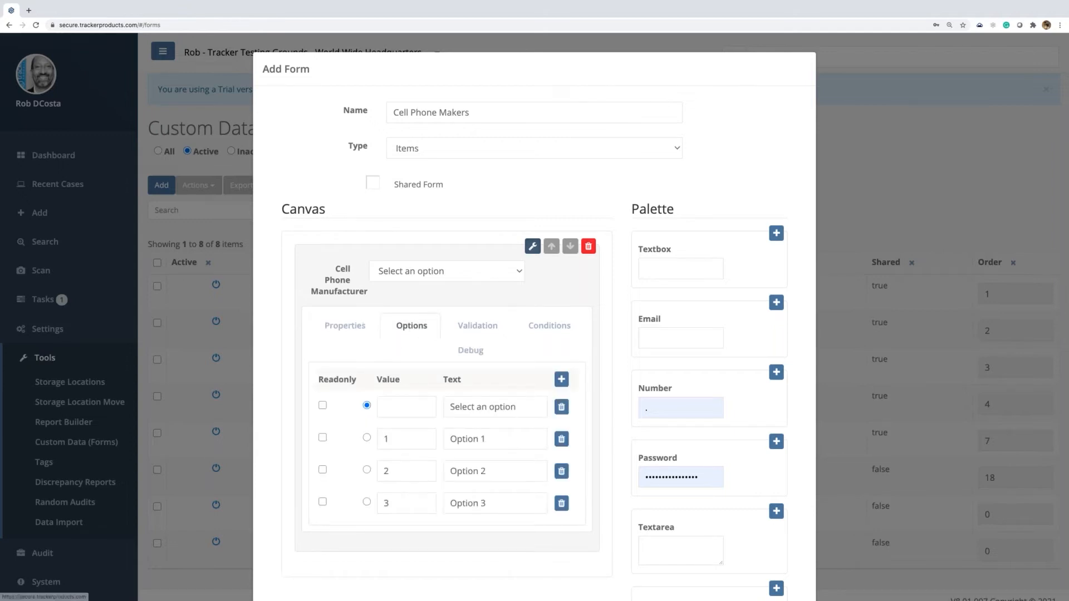
{"action": "left_click_drag", "start_coordinate": [489, 439], "coordinate": [443, 433]}
{"action": "type", "text": "Apple"}
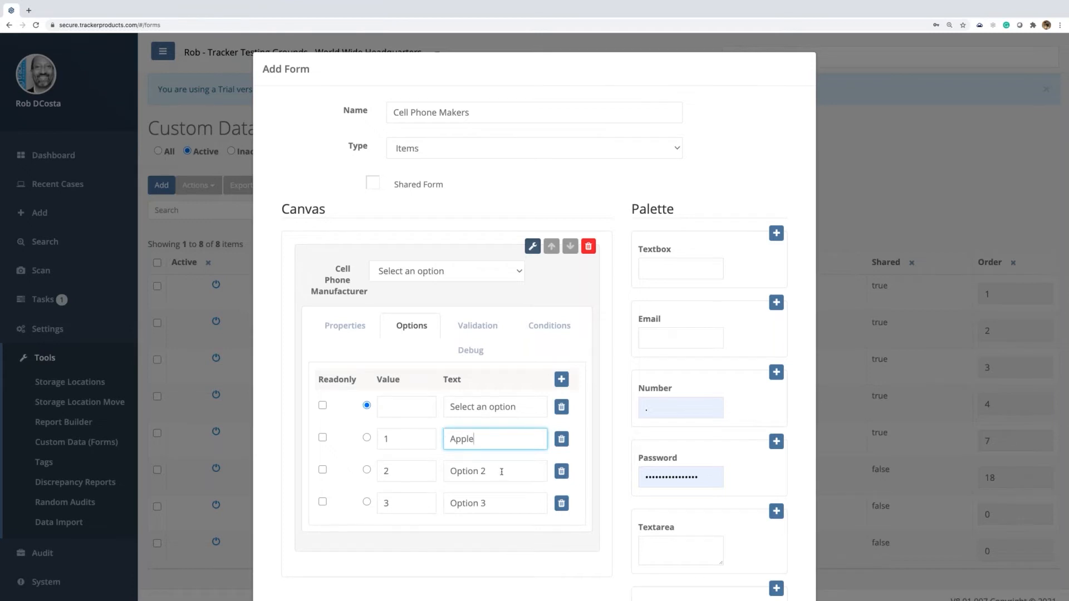
{"action": "left_click_drag", "start_coordinate": [501, 472], "coordinate": [448, 471]}
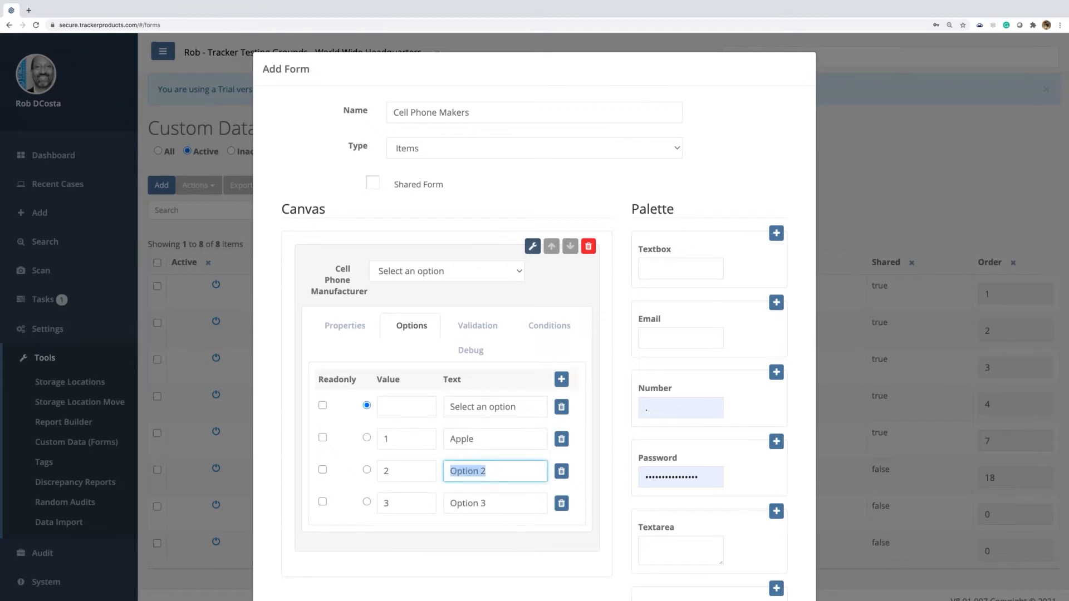
{"action": "type", "text": "LB"}
{"action": "key", "text": "BackSpace"}
{"action": "type", "text": "G"}
{"action": "left_click", "coordinate": [494, 503]}
{"action": "type", "text": "Samsung"}
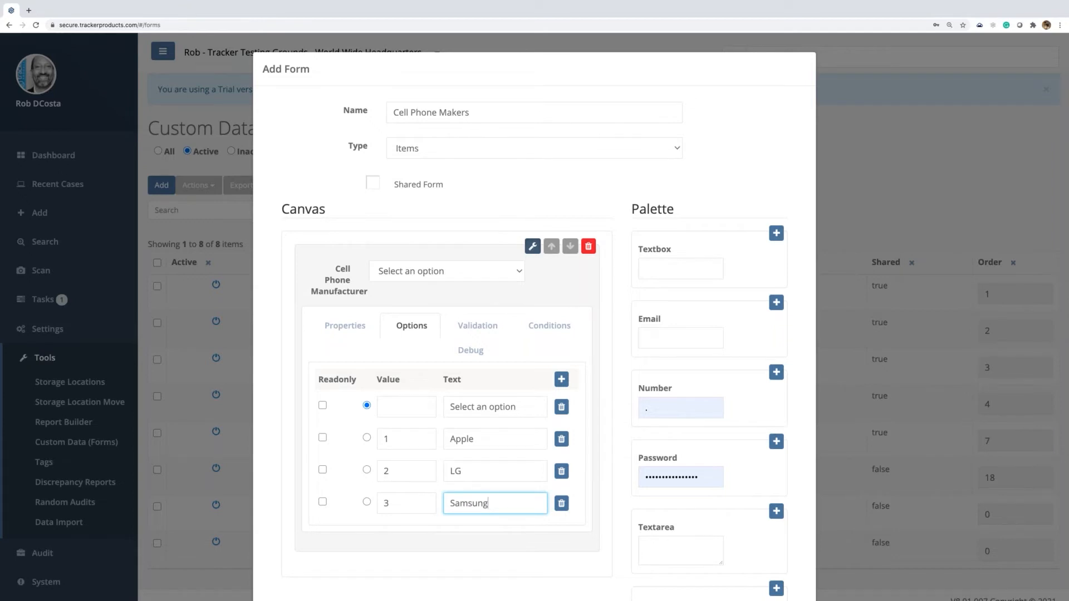
{"action": "left_click", "coordinate": [620, 276]}
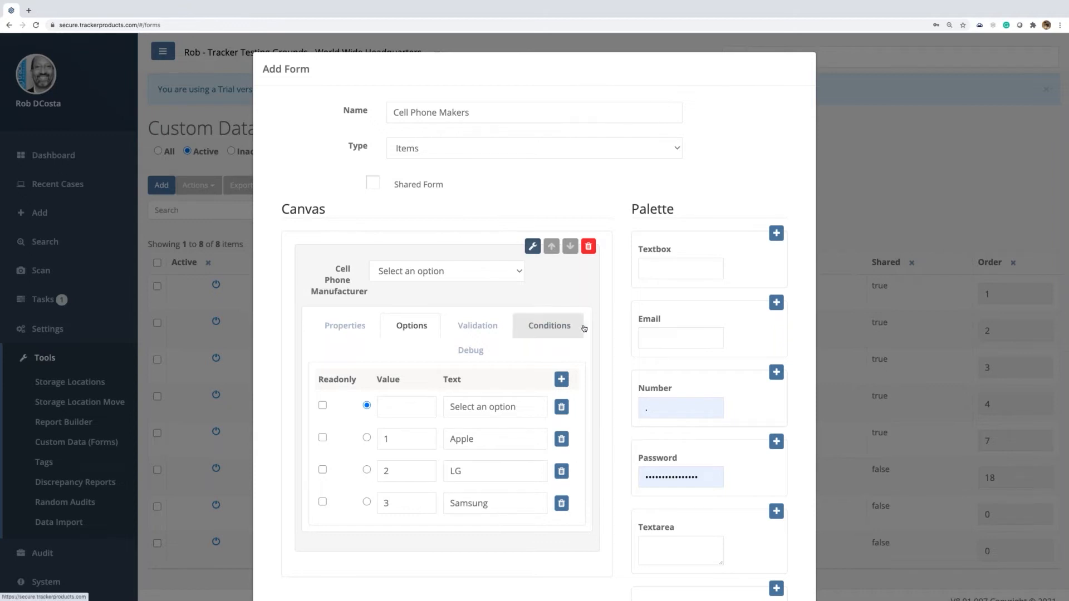
Add a Checkbox List field to the canvas below the Cell Phone Manufacturer field
{"action": "scroll", "coordinate": [534, 318], "scroll_direction": "down", "scroll_amount": 4}
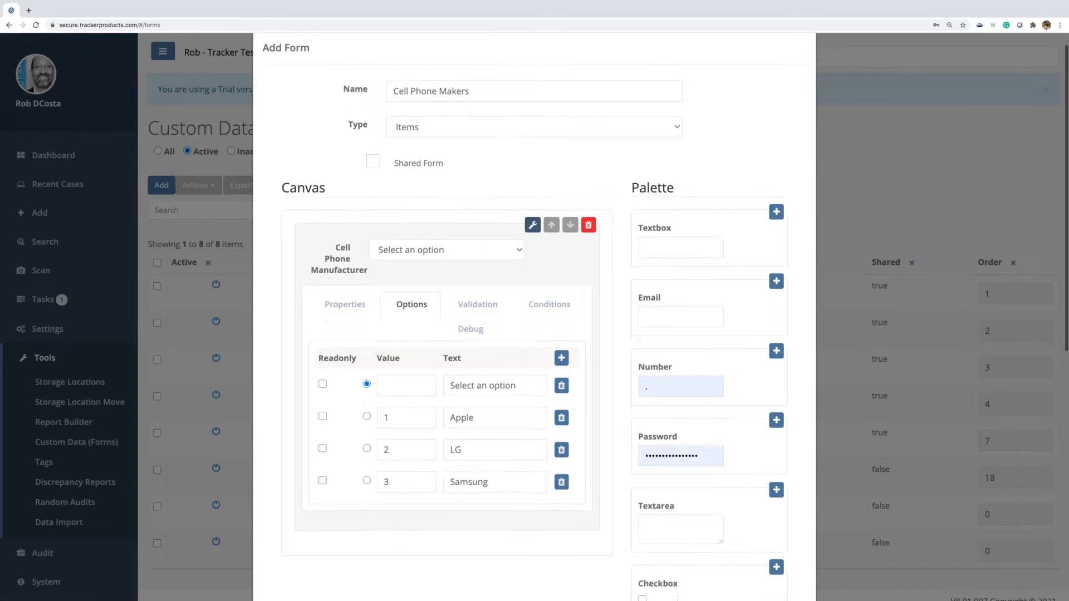
{"action": "scroll", "coordinate": [734, 397], "scroll_direction": "down", "scroll_amount": 1}
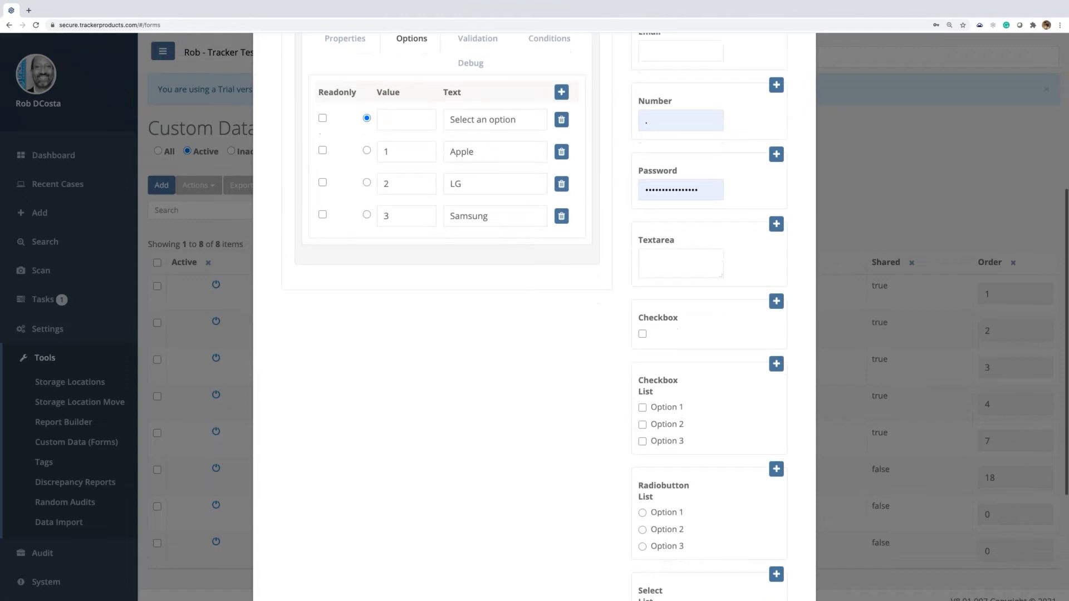
{"action": "left_click", "coordinate": [776, 365]}
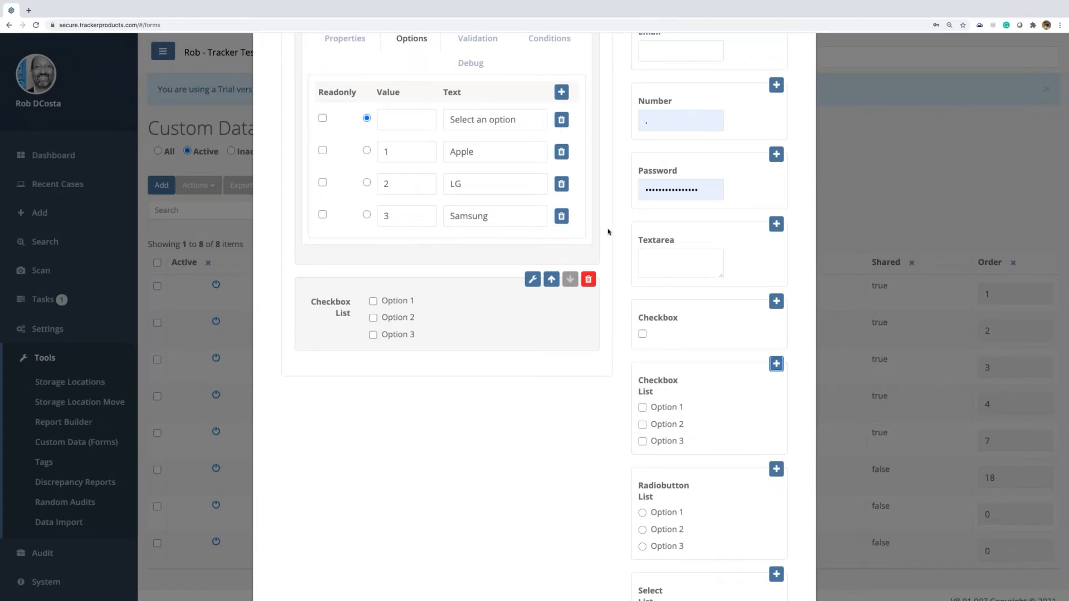
Make the Cell Phone Manufacturer field required in its validation settings
{"action": "scroll", "coordinate": [608, 231], "scroll_direction": "up", "scroll_amount": 2}
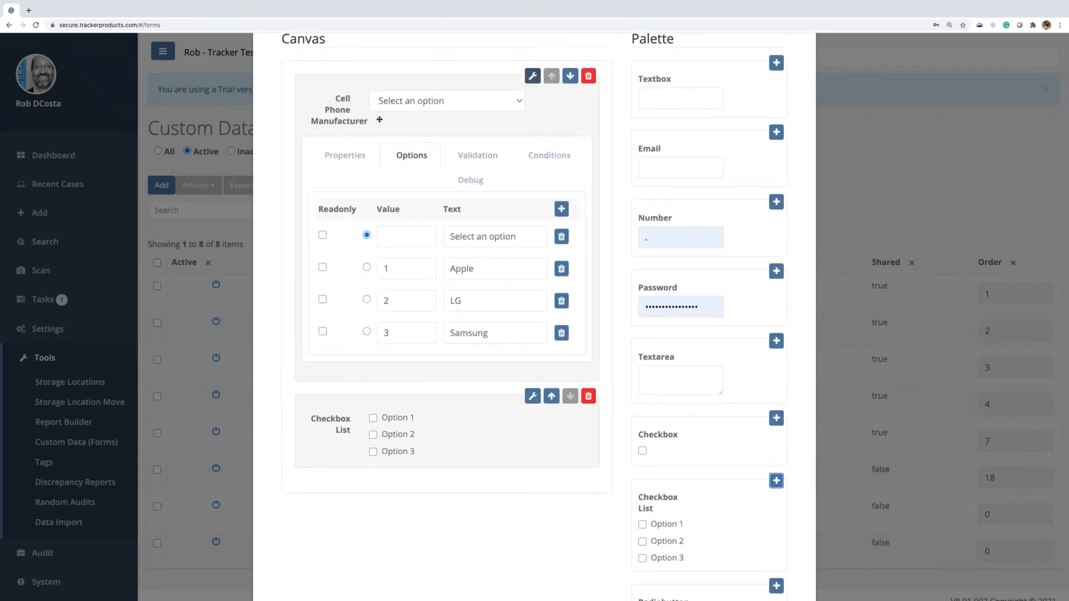
{"action": "left_click", "coordinate": [339, 161]}
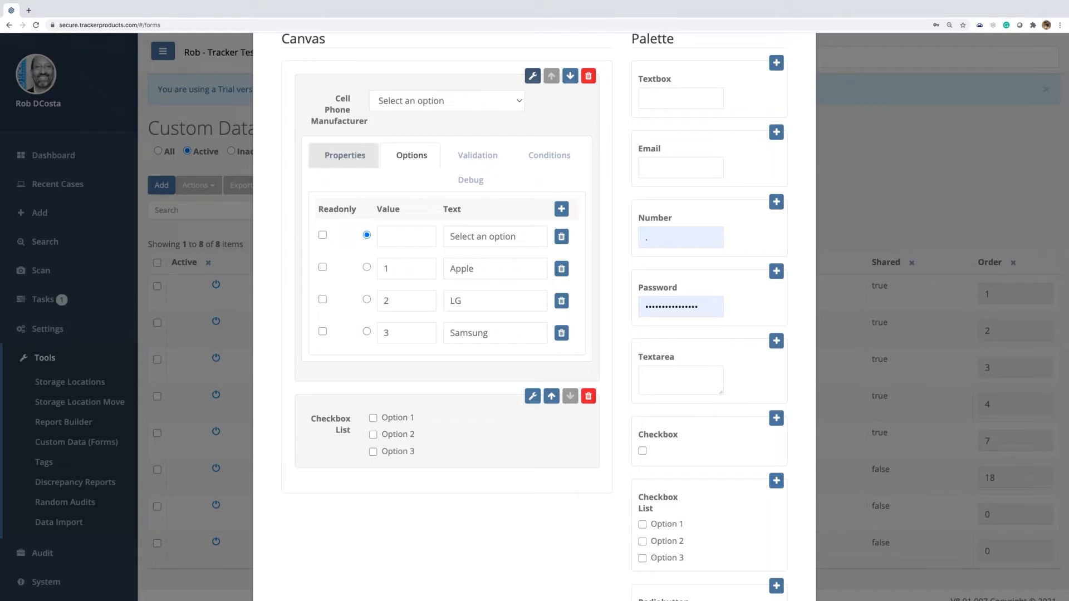
{"action": "left_click", "coordinate": [420, 163]}
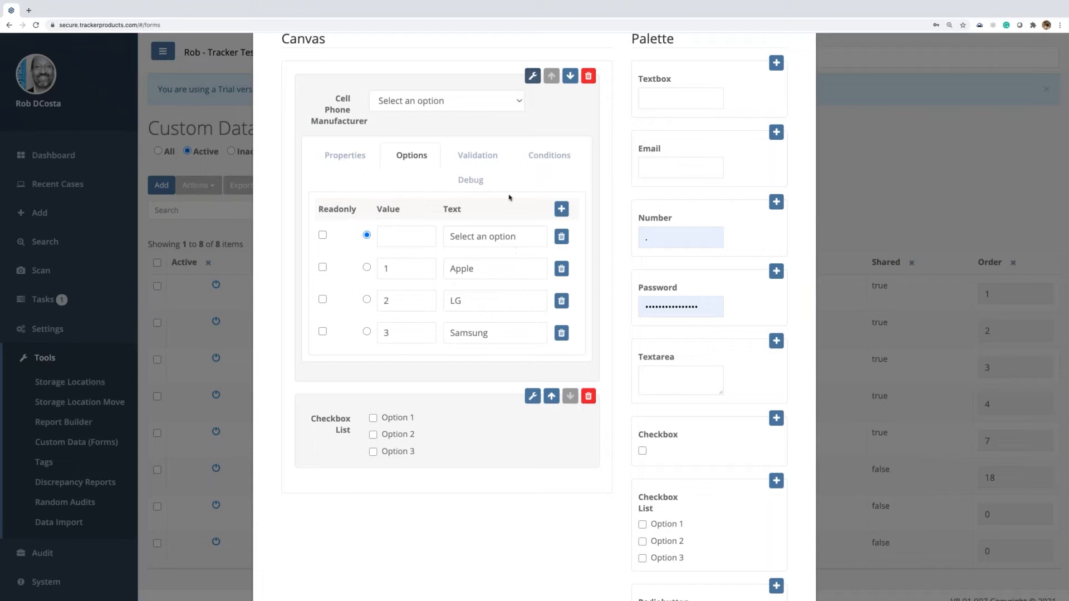
{"action": "left_click", "coordinate": [477, 159]}
{"action": "left_click", "coordinate": [369, 211]}
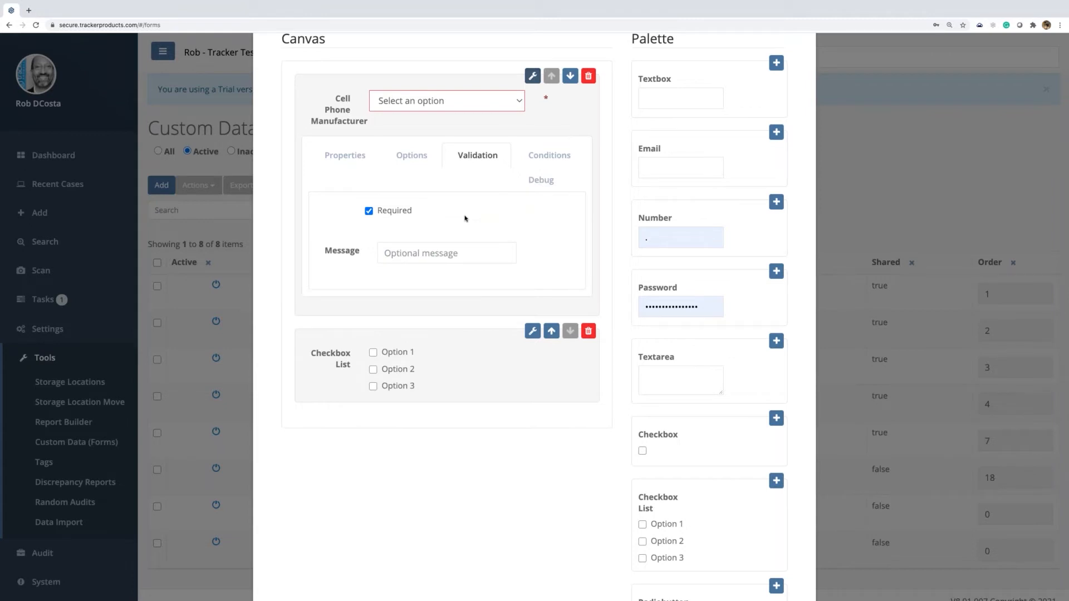
Add a fourth option named "Other" to the Cell Phone Manufacturer list
{"action": "scroll", "coordinate": [464, 219], "scroll_direction": "up", "scroll_amount": 2}
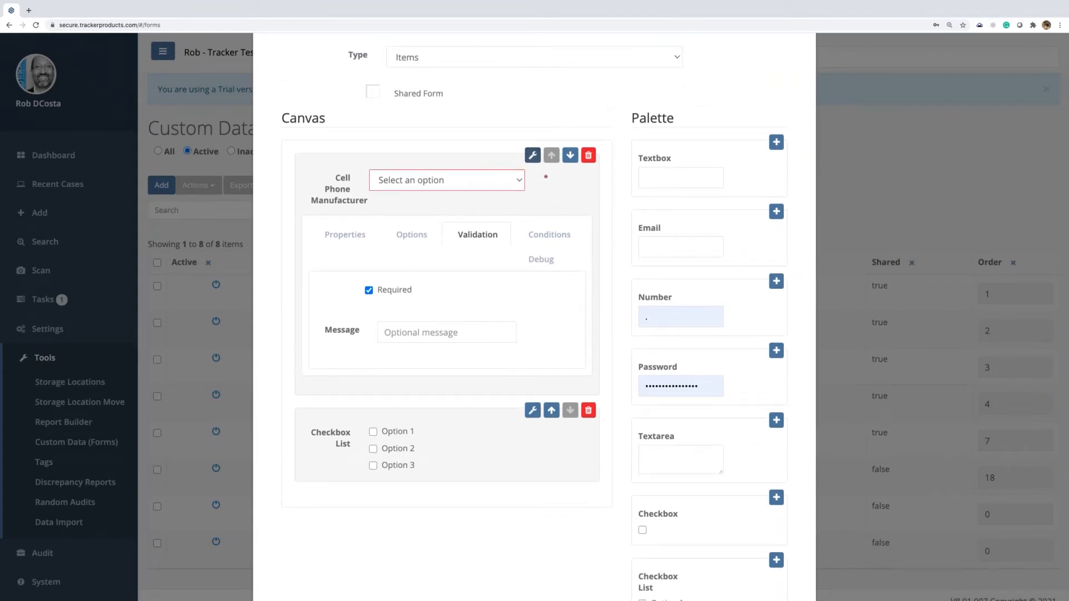
{"action": "left_click", "coordinate": [407, 237]}
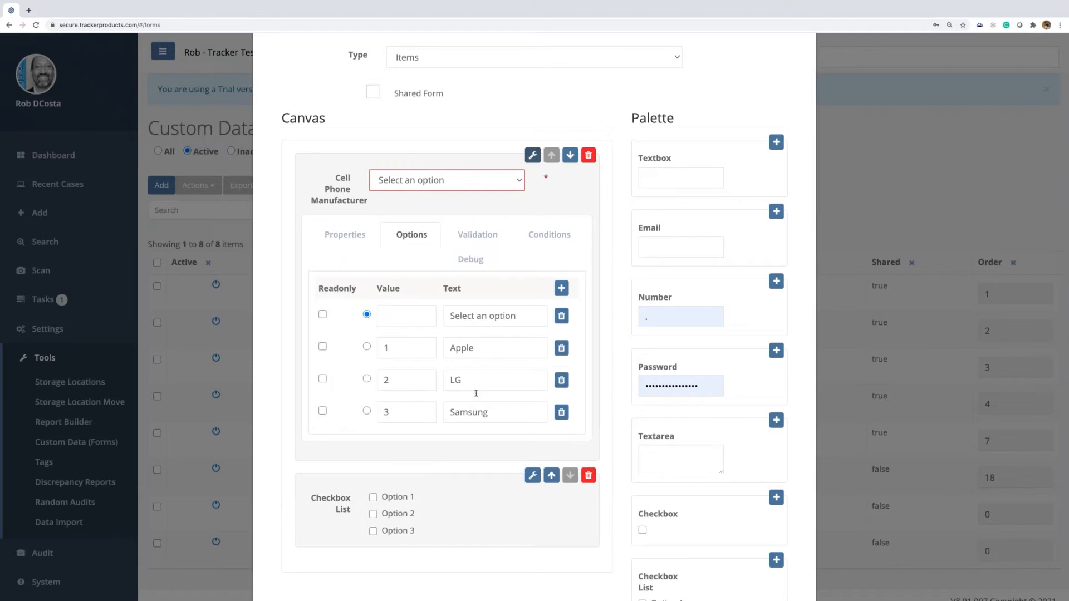
{"action": "left_click", "coordinate": [561, 289]}
{"action": "type", "text": "Other"}
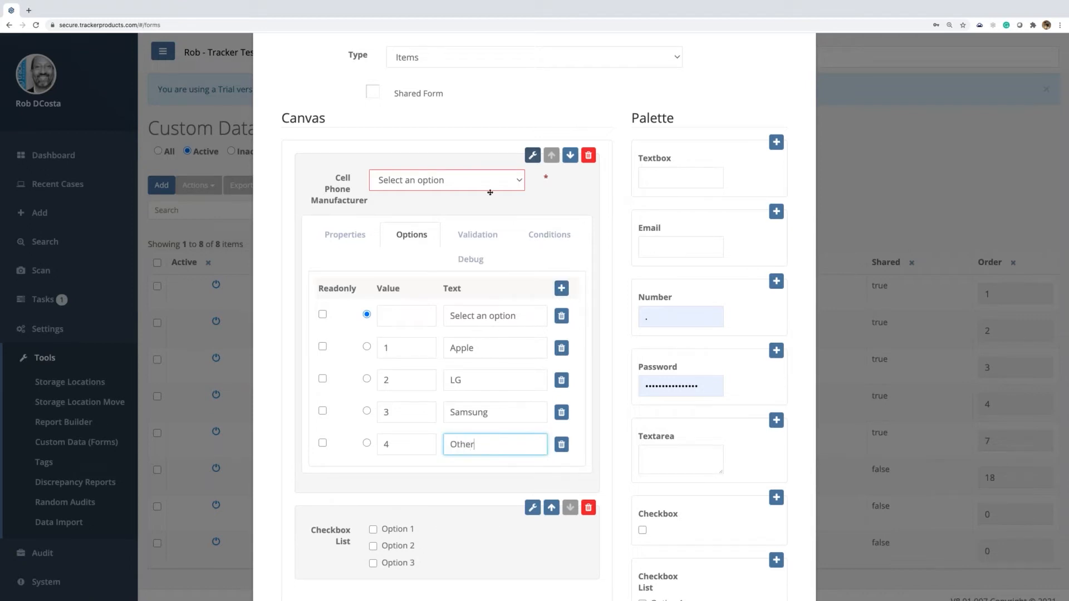
{"action": "left_click", "coordinate": [607, 239]}
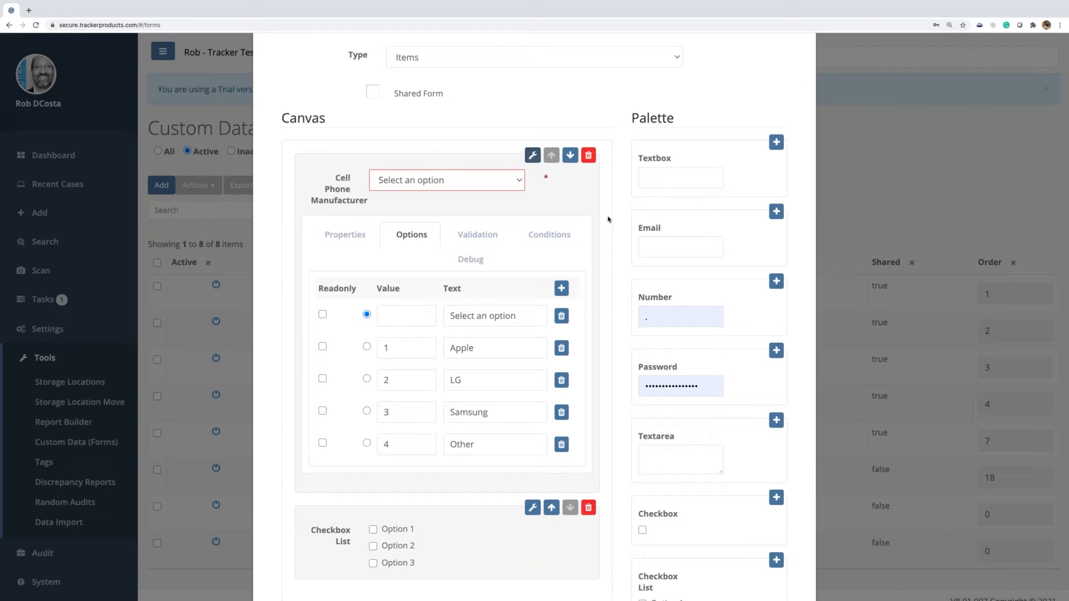
Set the display name of the canvas's checkbox list to "Memory"
{"action": "scroll", "coordinate": [608, 218], "scroll_direction": "down", "scroll_amount": 2}
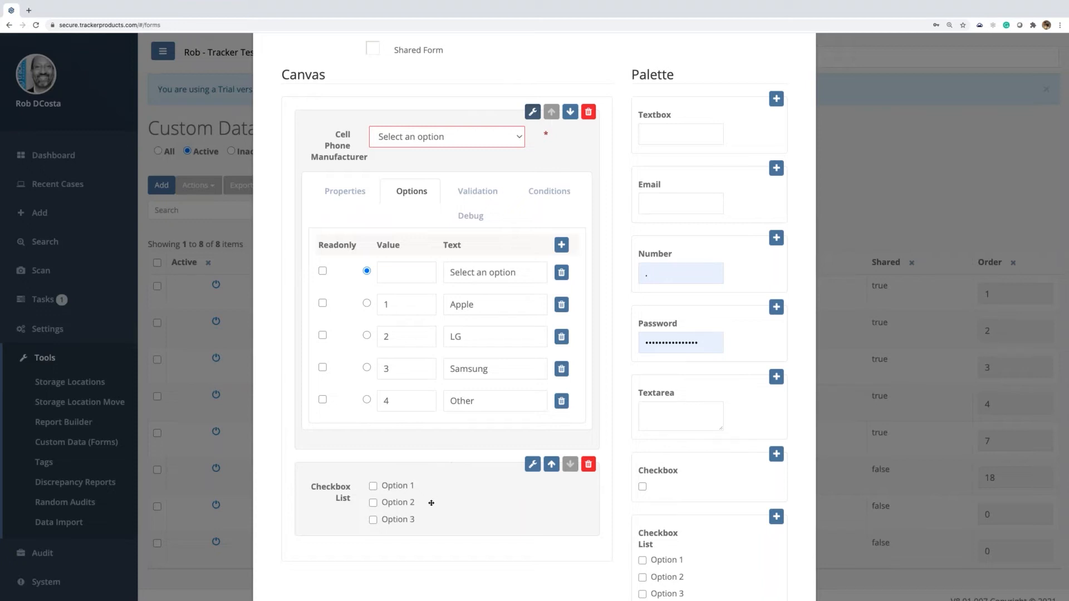
{"action": "left_click", "coordinate": [533, 465]}
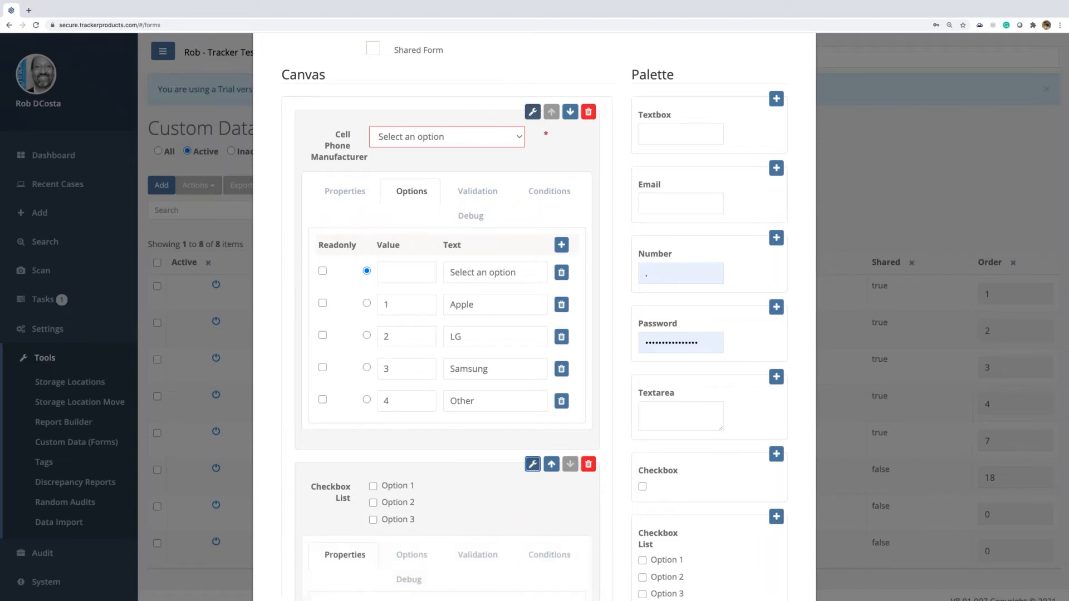
{"action": "scroll", "coordinate": [578, 442], "scroll_direction": "down", "scroll_amount": 4}
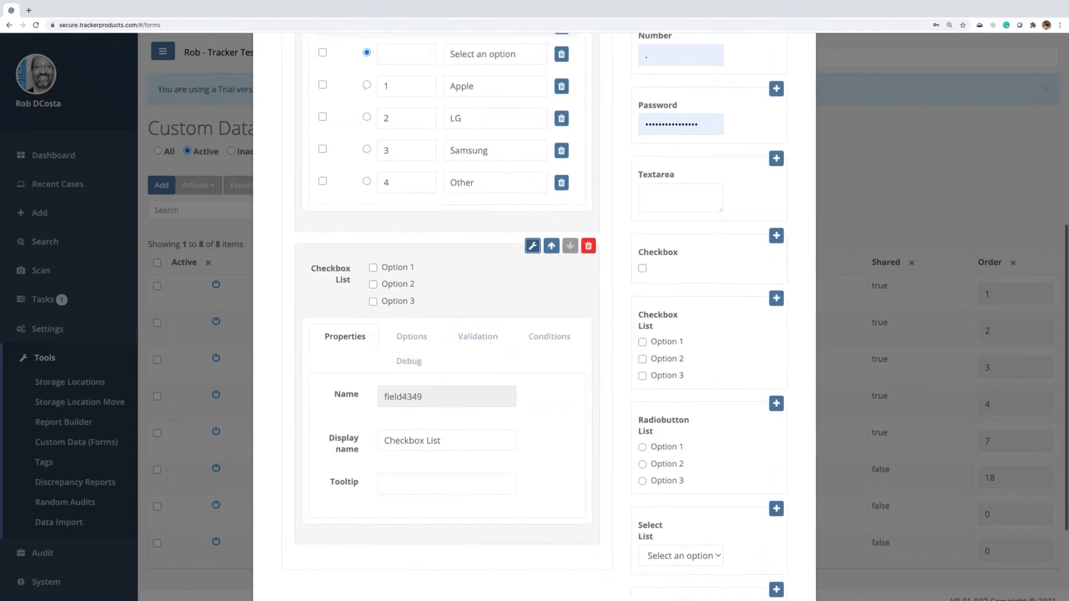
{"action": "scroll", "coordinate": [415, 436], "scroll_direction": "down", "scroll_amount": 1}
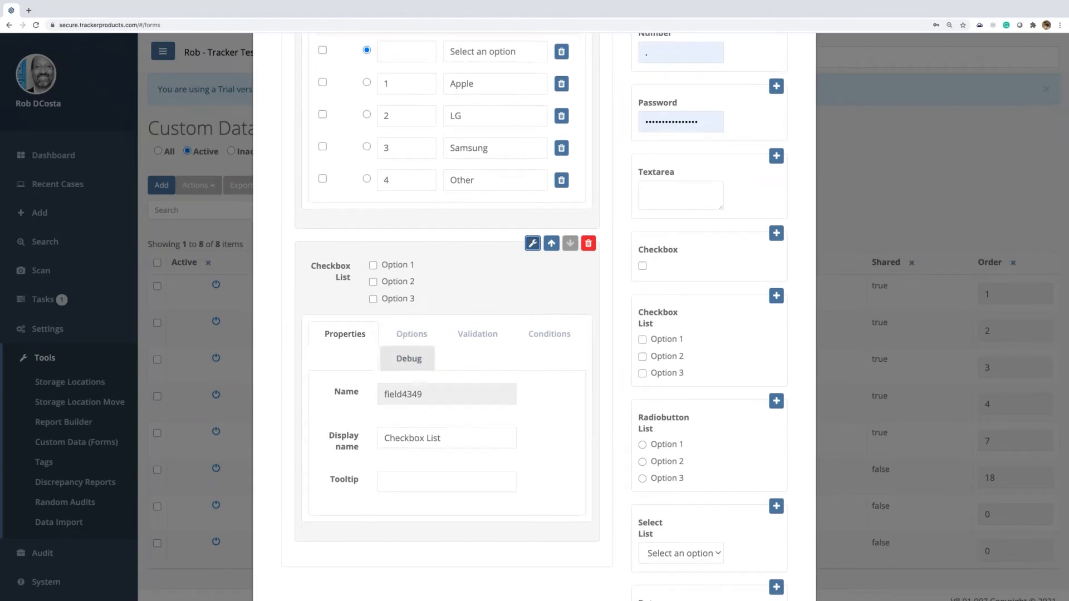
{"action": "triple_click", "coordinate": [440, 438]}
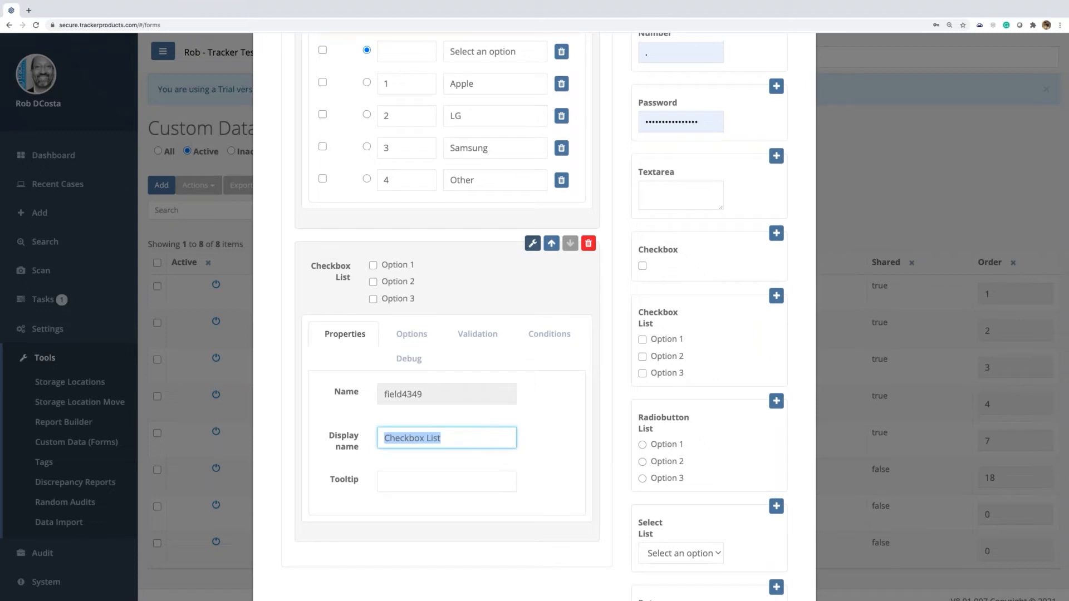
{"action": "type", "text": "Memory"}
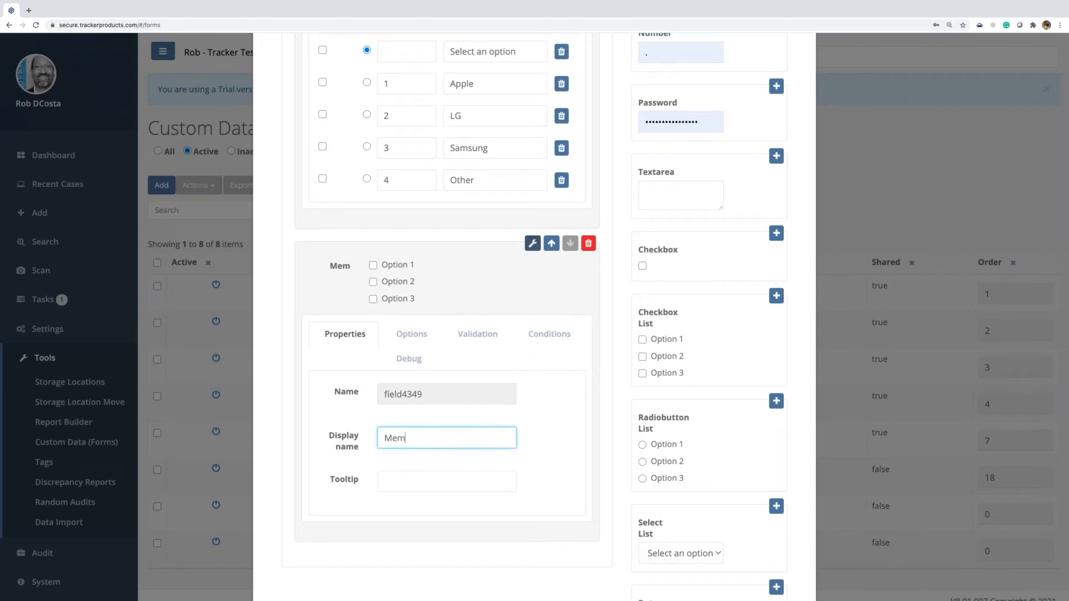
Rename the three existing options of the Memory checkbox list to 32GB, 64GB and 128GB
{"action": "left_click", "coordinate": [410, 339]}
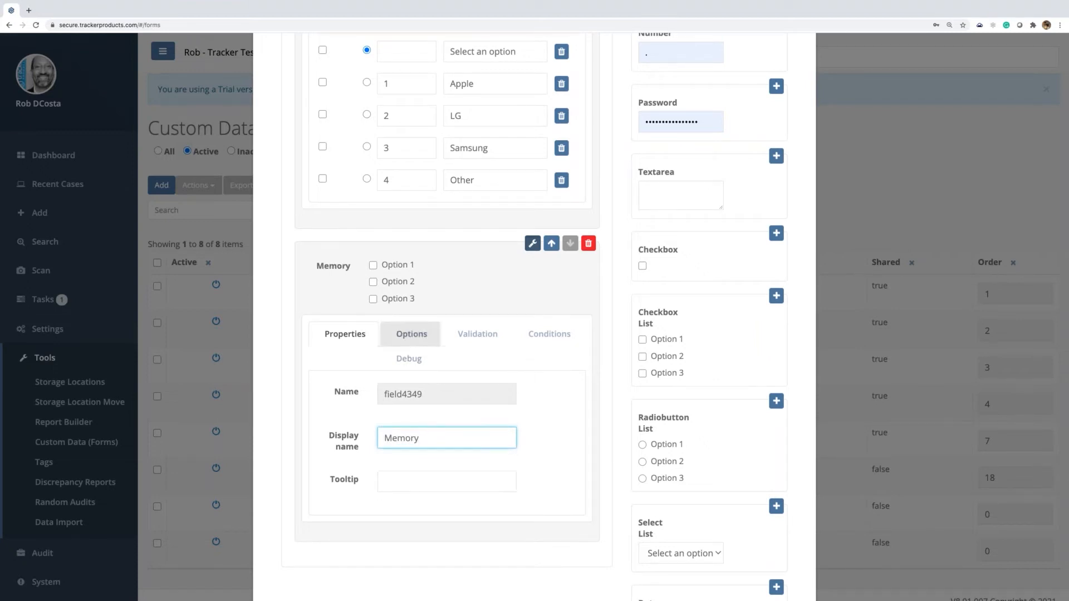
{"action": "left_click_drag", "start_coordinate": [488, 415], "coordinate": [434, 415]}
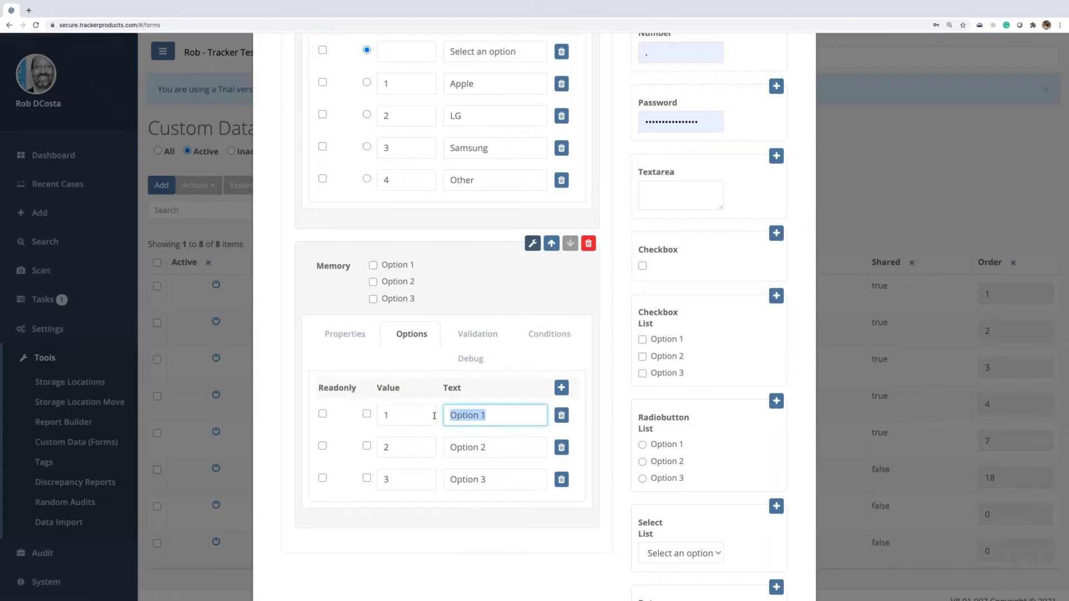
{"action": "type", "text": "32GB"}
{"action": "left_click_drag", "start_coordinate": [484, 447], "coordinate": [401, 446]}
{"action": "type", "text": "64"}
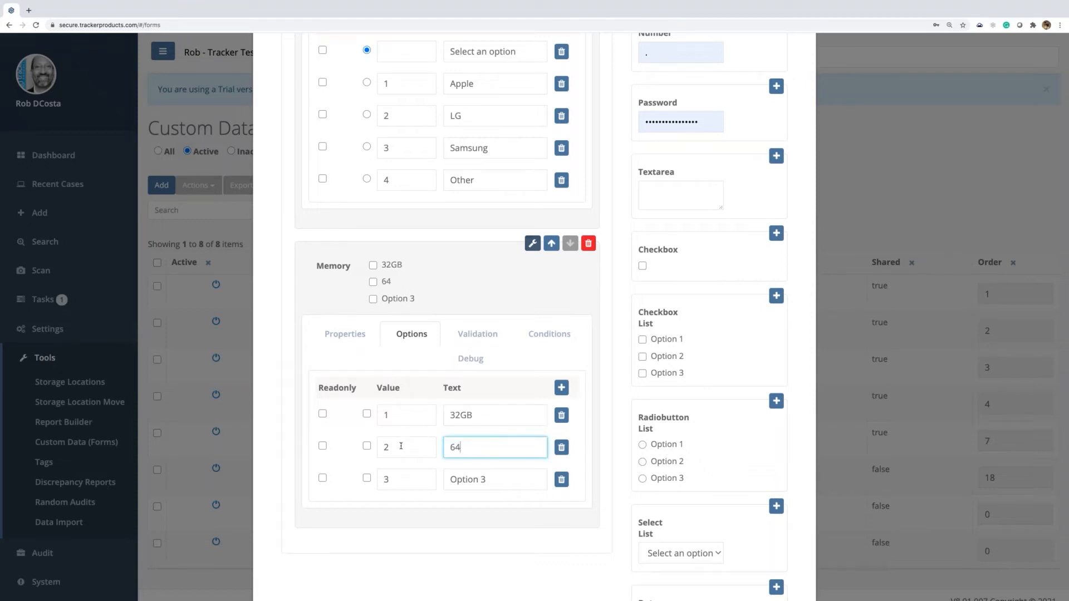
{"action": "type", "text": "GB"}
{"action": "left_click_drag", "start_coordinate": [482, 478], "coordinate": [414, 479]}
{"action": "type", "text": "128GB"}
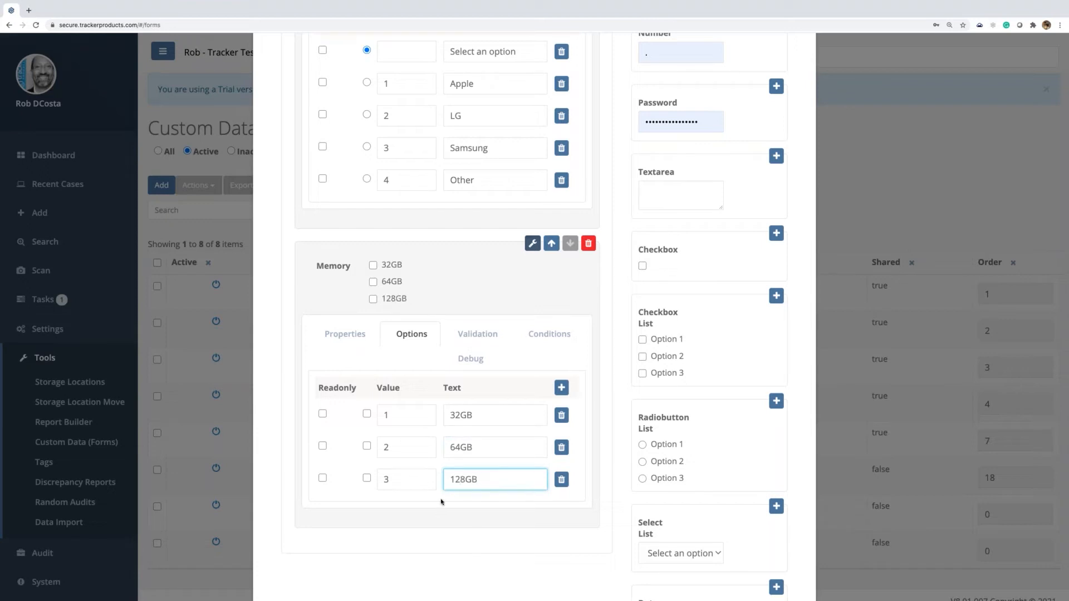
Add two more options to the Memory checkbox list, with the texts 236GB and 512GB
{"action": "left_click", "coordinate": [561, 388]}
{"action": "left_click", "coordinate": [561, 405]}
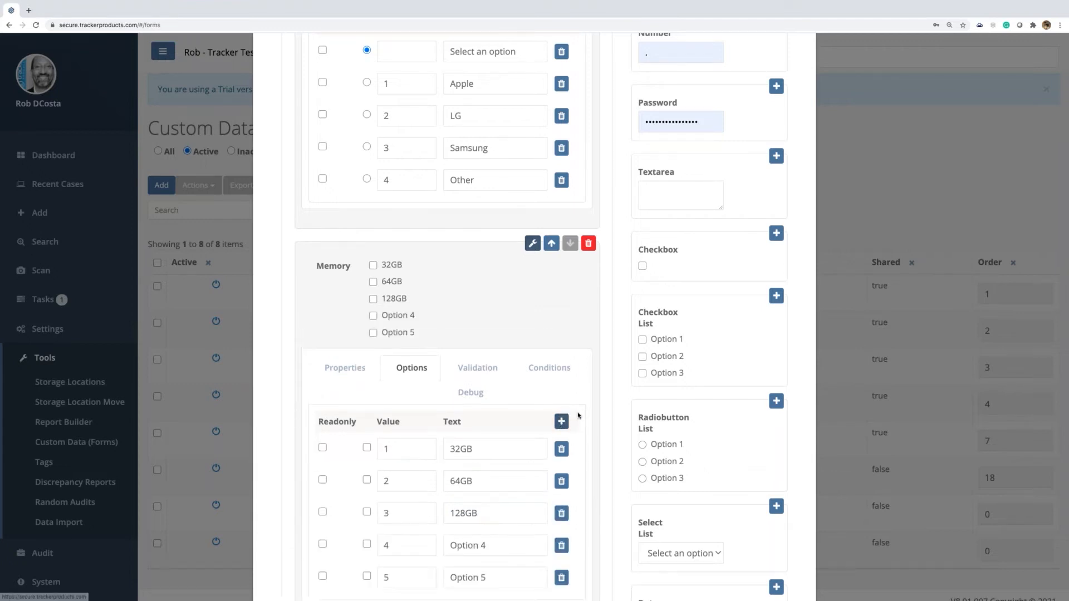
{"action": "scroll", "coordinate": [577, 415], "scroll_direction": "down", "scroll_amount": 2}
{"action": "left_click_drag", "start_coordinate": [490, 455], "coordinate": [416, 452]}
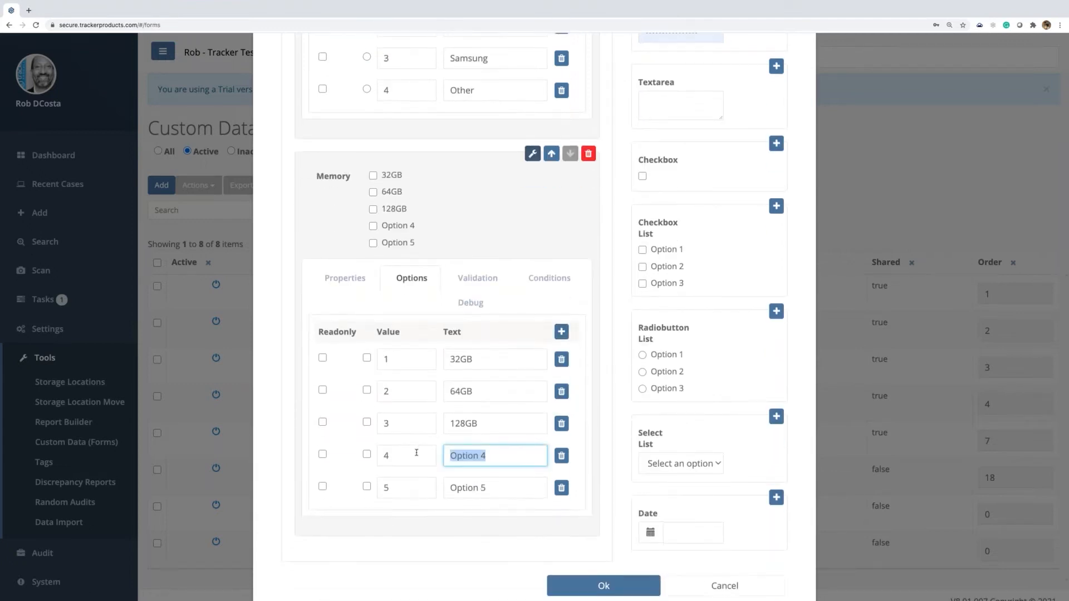
{"action": "type", "text": "236GB"}
{"action": "left_click_drag", "start_coordinate": [498, 490], "coordinate": [448, 489]}
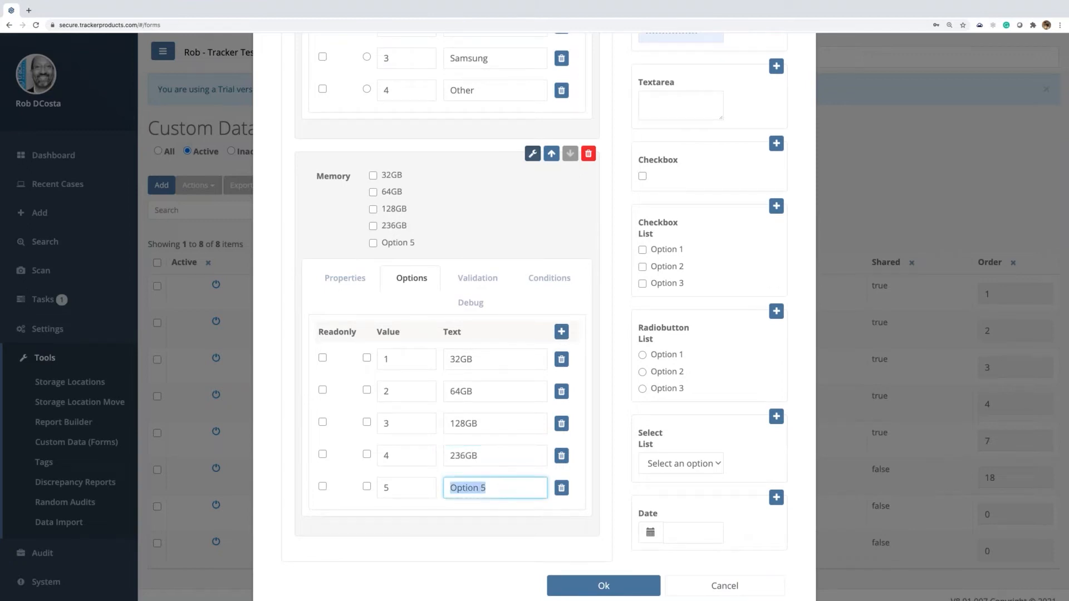
{"action": "type", "text": "512GB"}
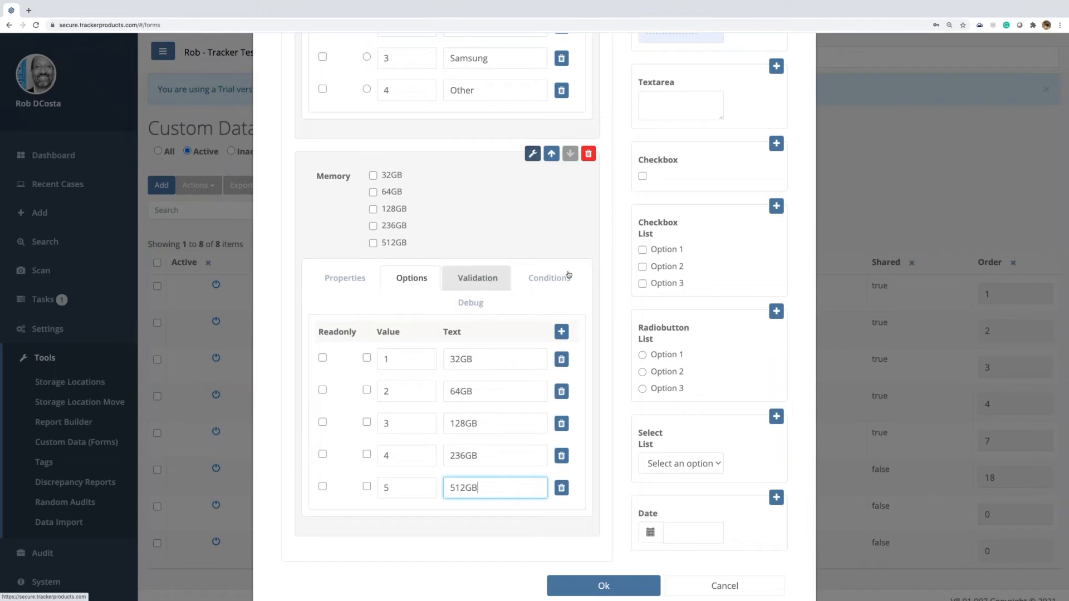
{"action": "scroll", "coordinate": [600, 261], "scroll_direction": "up", "scroll_amount": 1}
{"action": "scroll", "coordinate": [602, 264], "scroll_direction": "up", "scroll_amount": 2}
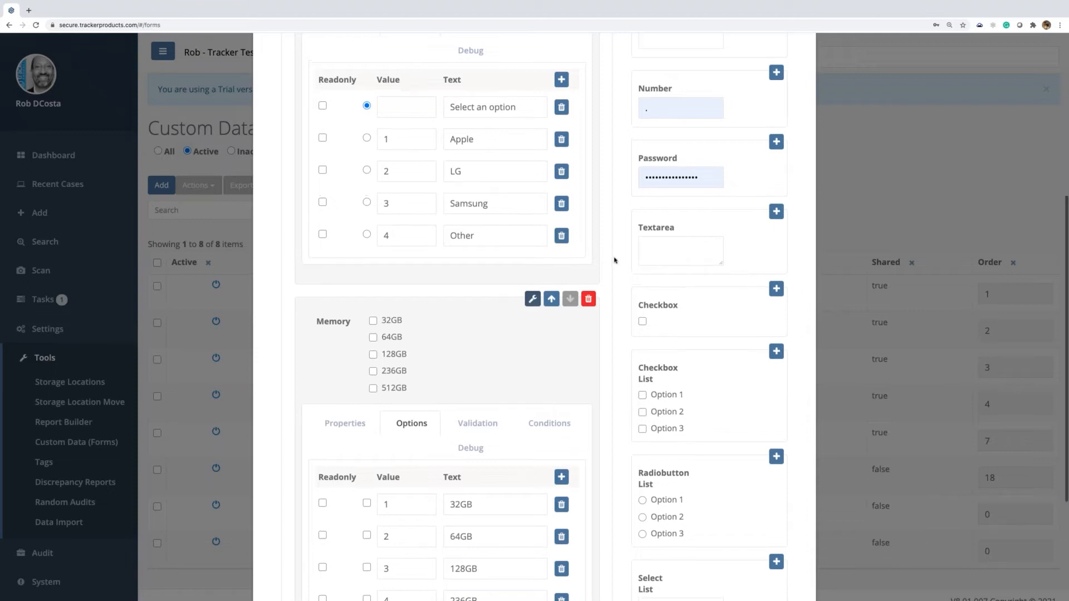
{"action": "scroll", "coordinate": [614, 260], "scroll_direction": "up", "scroll_amount": 2}
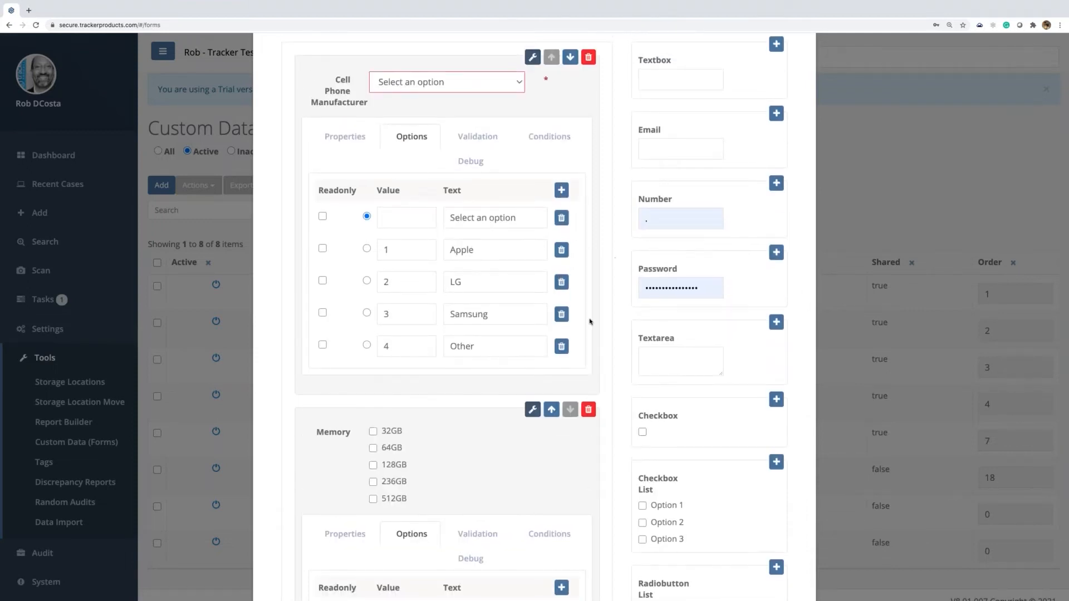
{"action": "scroll", "coordinate": [555, 445], "scroll_direction": "down", "scroll_amount": 3}
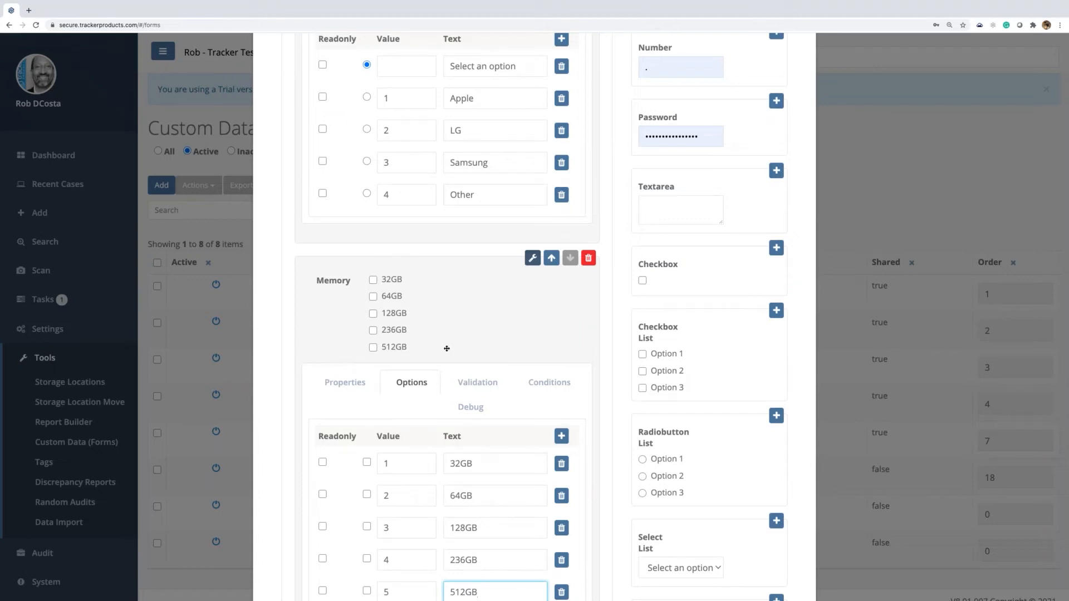
Add another checkbox list to the form below the Memory field and set its display name to Model
{"action": "scroll", "coordinate": [600, 344], "scroll_direction": "down", "scroll_amount": 3}
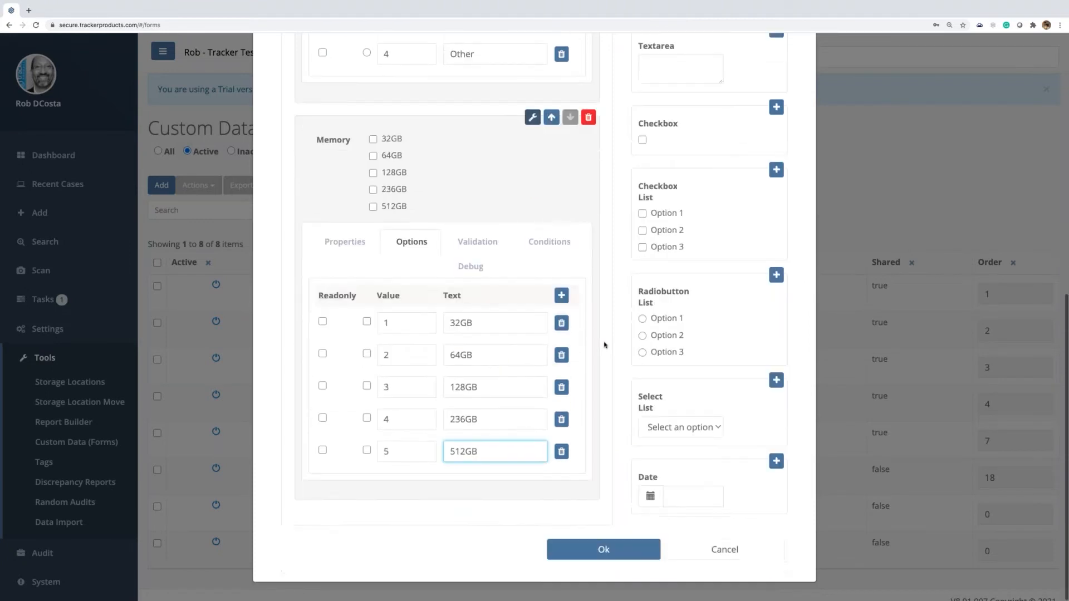
{"action": "left_click", "coordinate": [604, 343]}
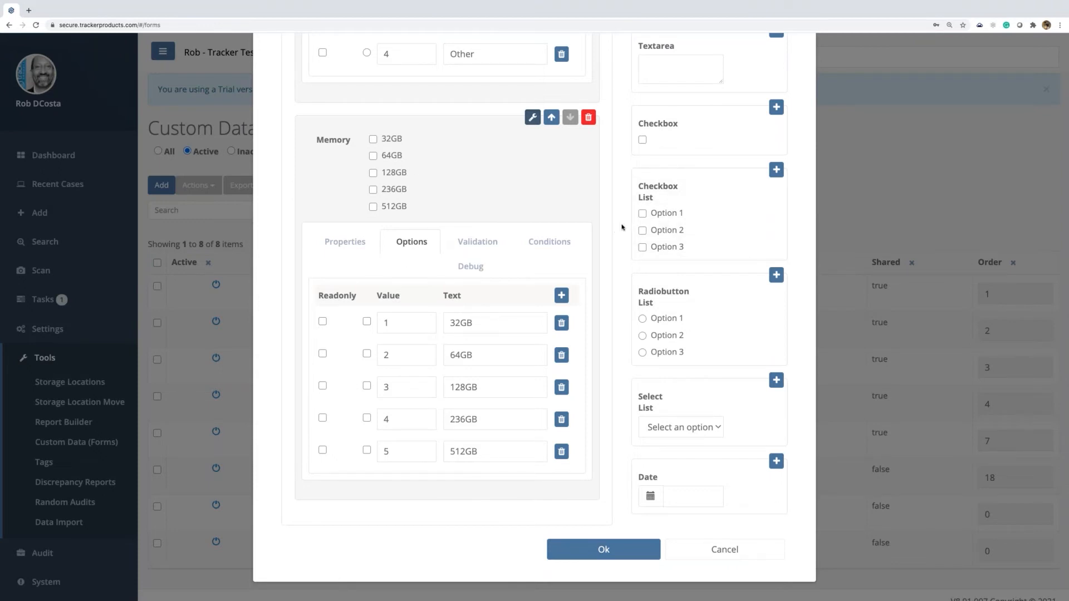
{"action": "left_click", "coordinate": [775, 169]}
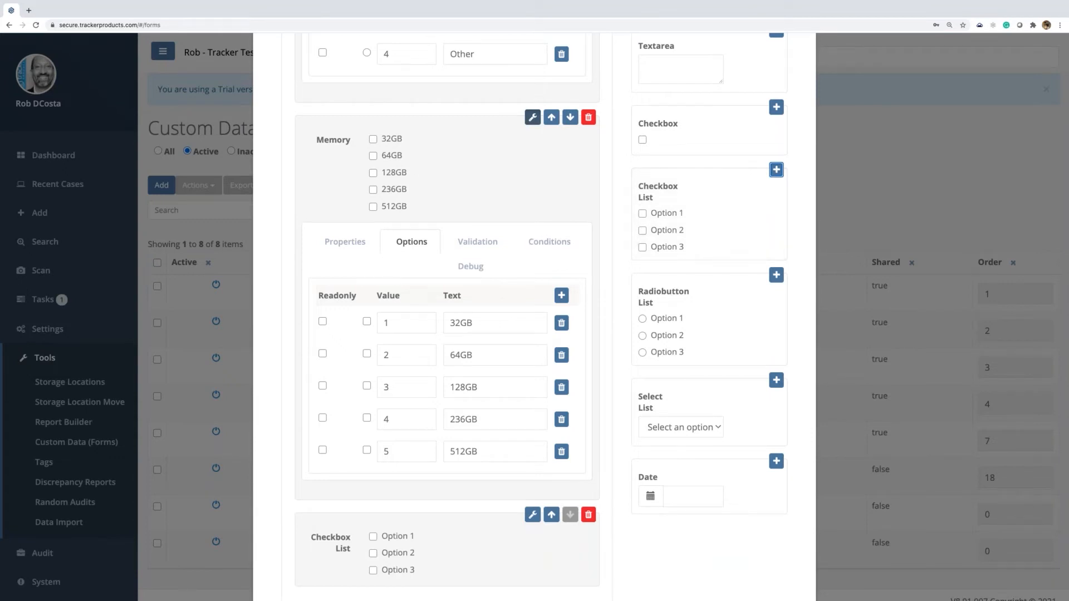
{"action": "scroll", "coordinate": [534, 312], "scroll_direction": "down", "scroll_amount": 2}
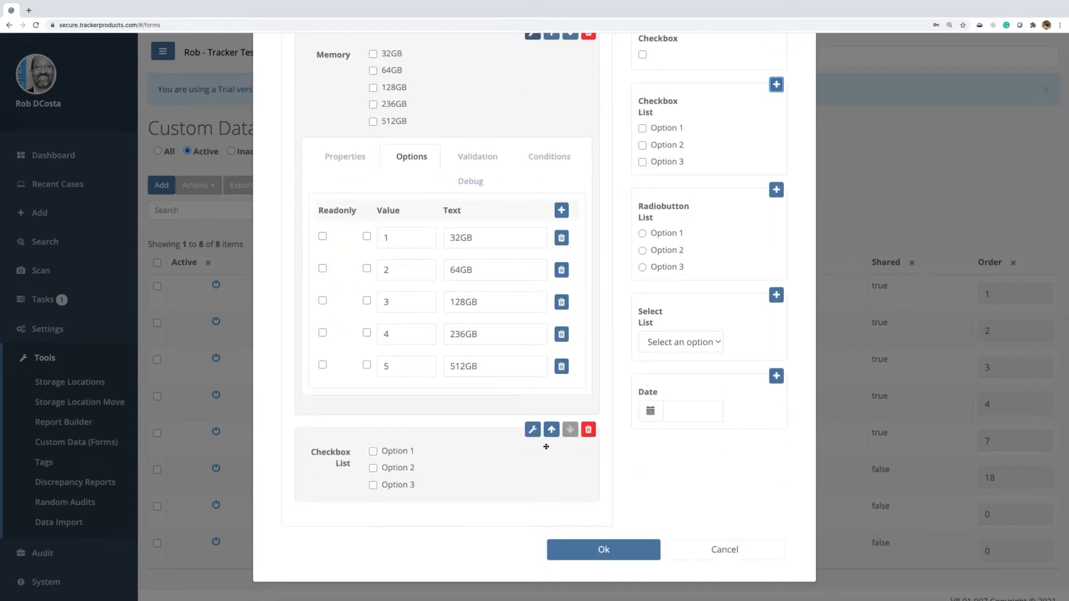
{"action": "left_click", "coordinate": [531, 432]}
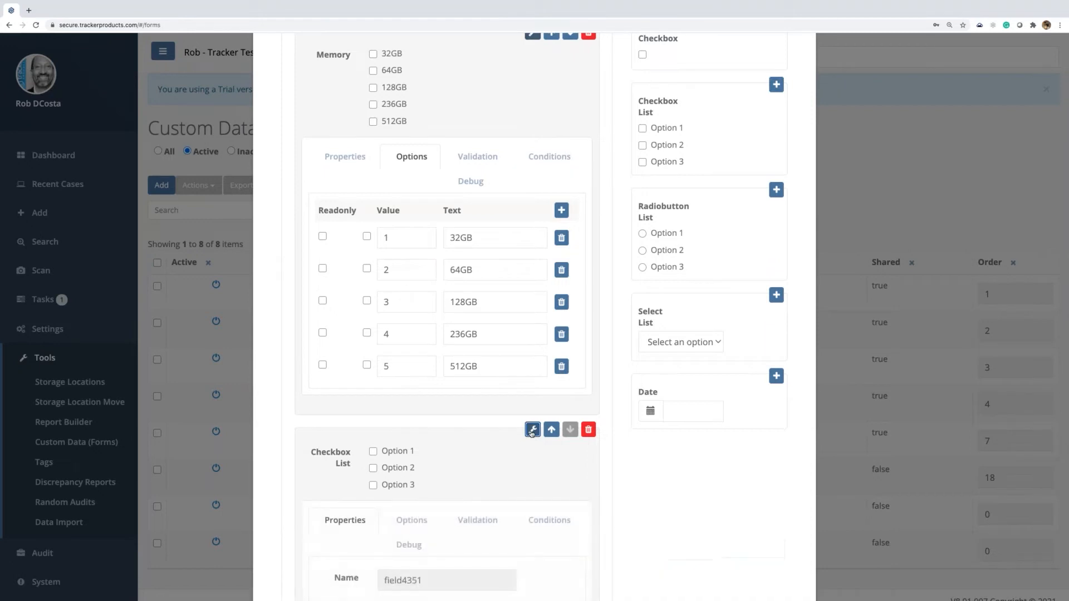
{"action": "scroll", "coordinate": [532, 433], "scroll_direction": "down", "scroll_amount": 4}
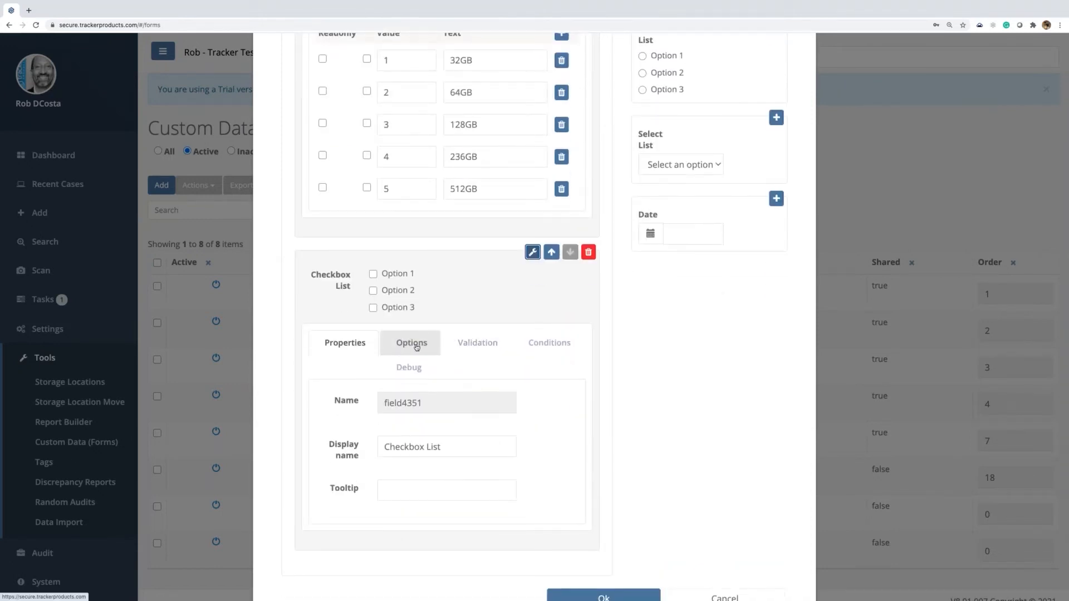
{"action": "left_click_drag", "start_coordinate": [461, 447], "coordinate": [367, 448]}
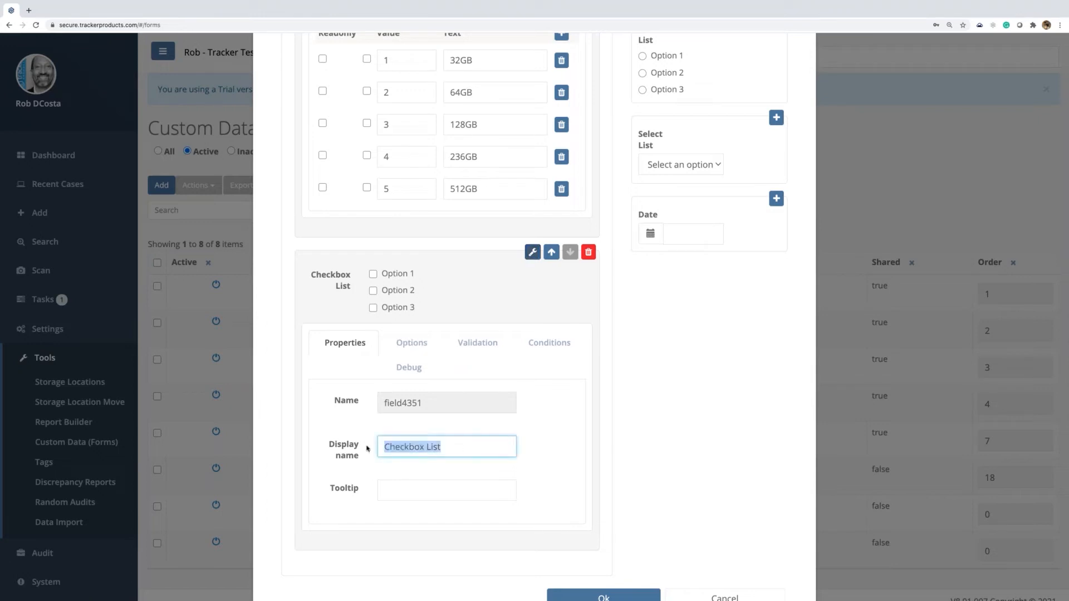
{"action": "type", "text": "Model"}
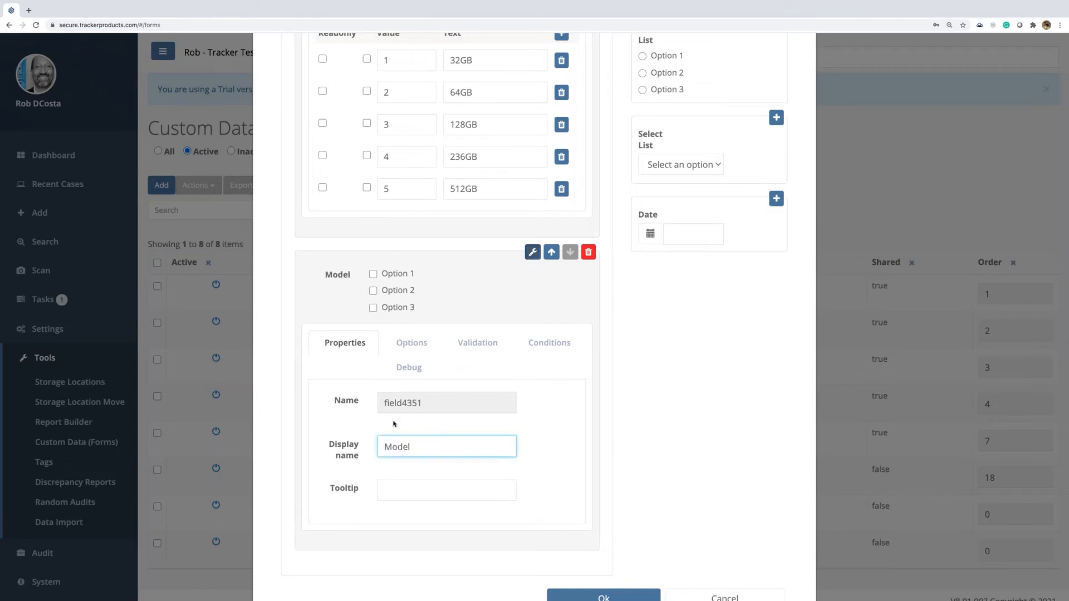
Set the text of the Model list's first option to iPhone 6
{"action": "left_click", "coordinate": [400, 345]}
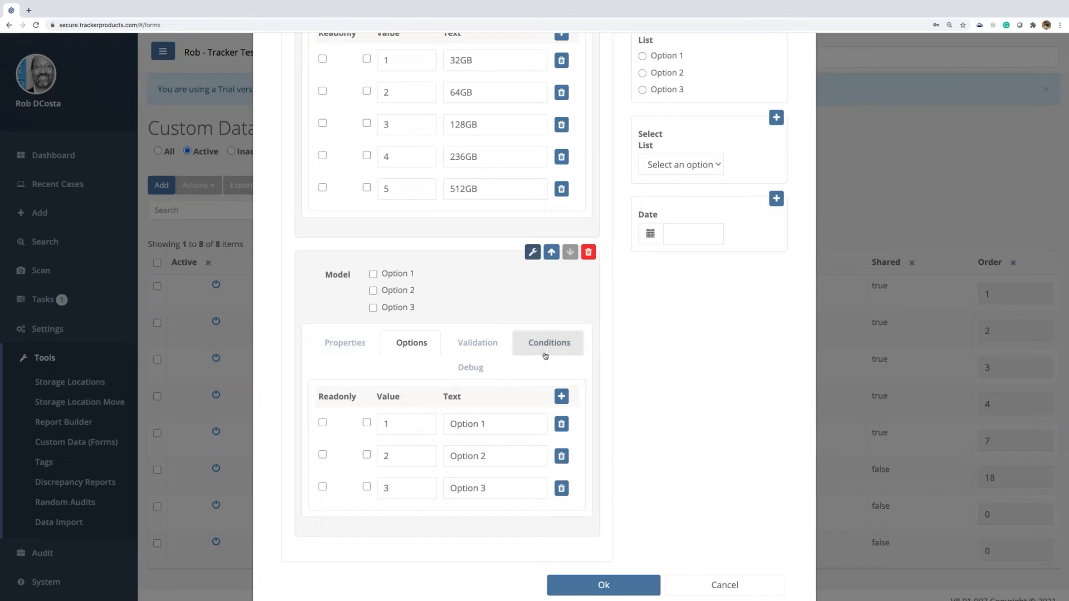
{"action": "scroll", "coordinate": [423, 364], "scroll_direction": "up", "scroll_amount": 2}
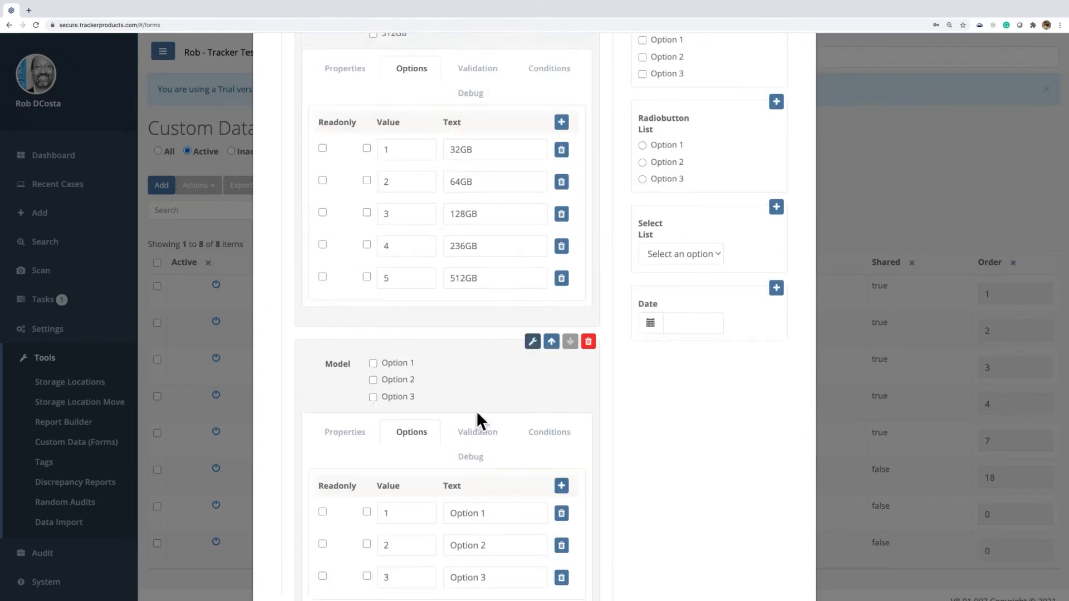
{"action": "scroll", "coordinate": [482, 403], "scroll_direction": "up", "scroll_amount": 3}
{"action": "scroll", "coordinate": [546, 198], "scroll_direction": "up", "scroll_amount": 7}
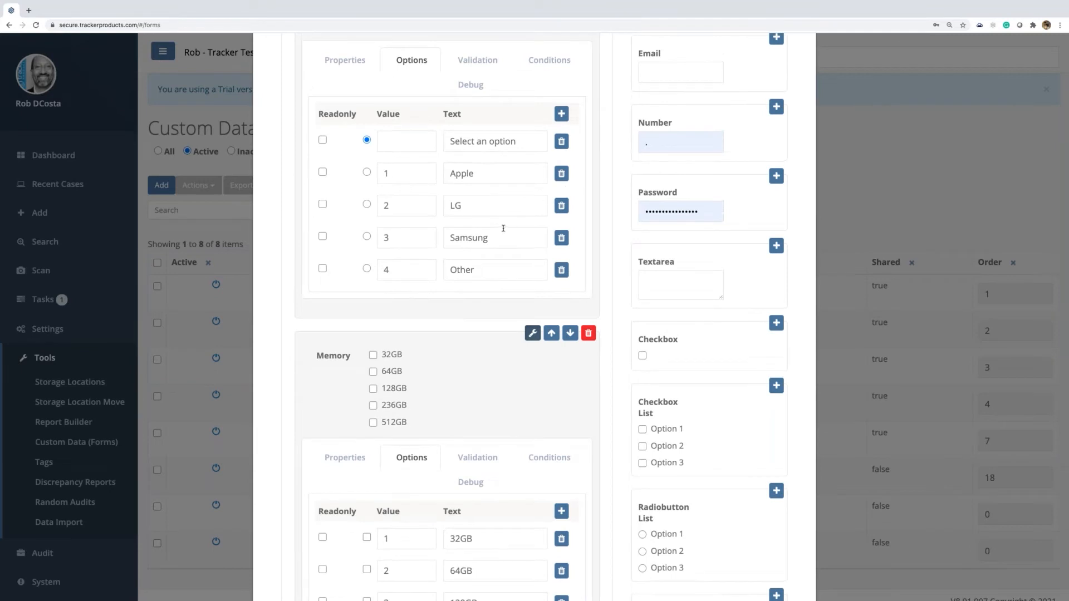
{"action": "scroll", "coordinate": [503, 228], "scroll_direction": "up", "scroll_amount": 2}
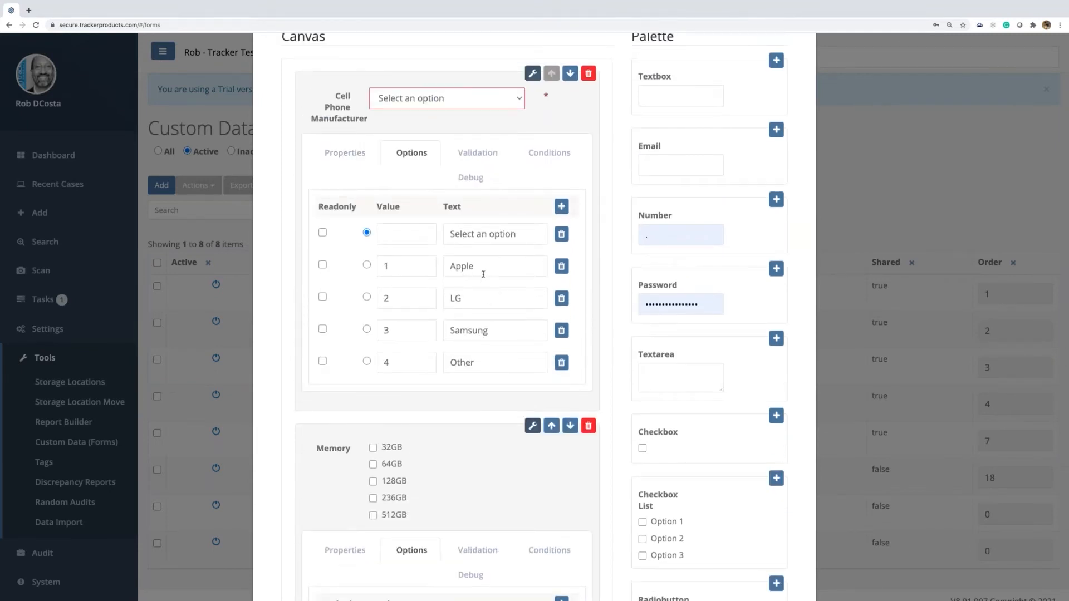
{"action": "scroll", "coordinate": [605, 296], "scroll_direction": "down", "scroll_amount": 10}
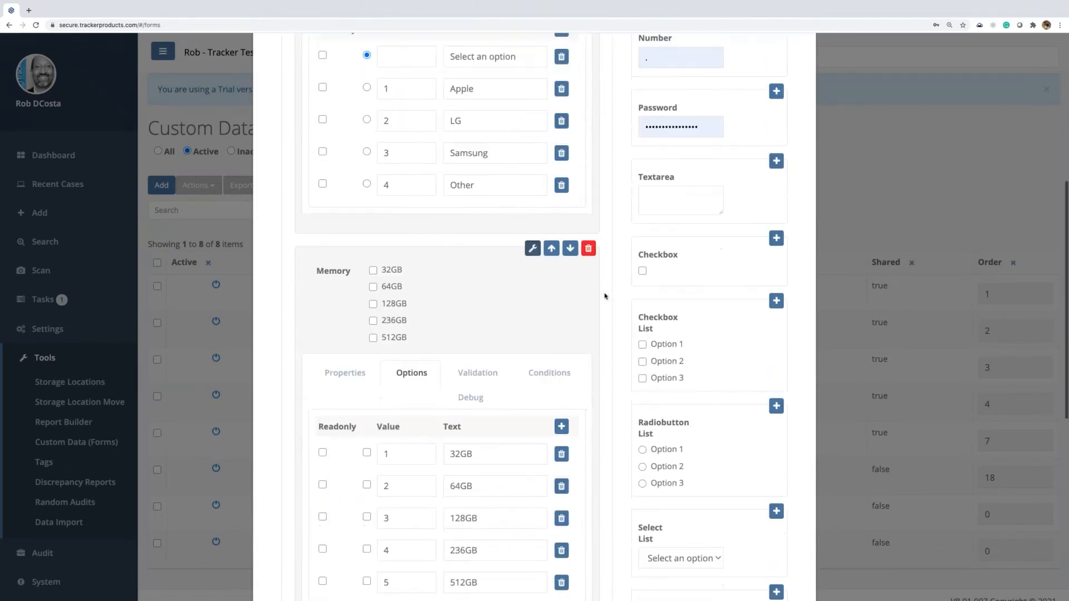
{"action": "scroll", "coordinate": [605, 296], "scroll_direction": "down", "scroll_amount": 1}
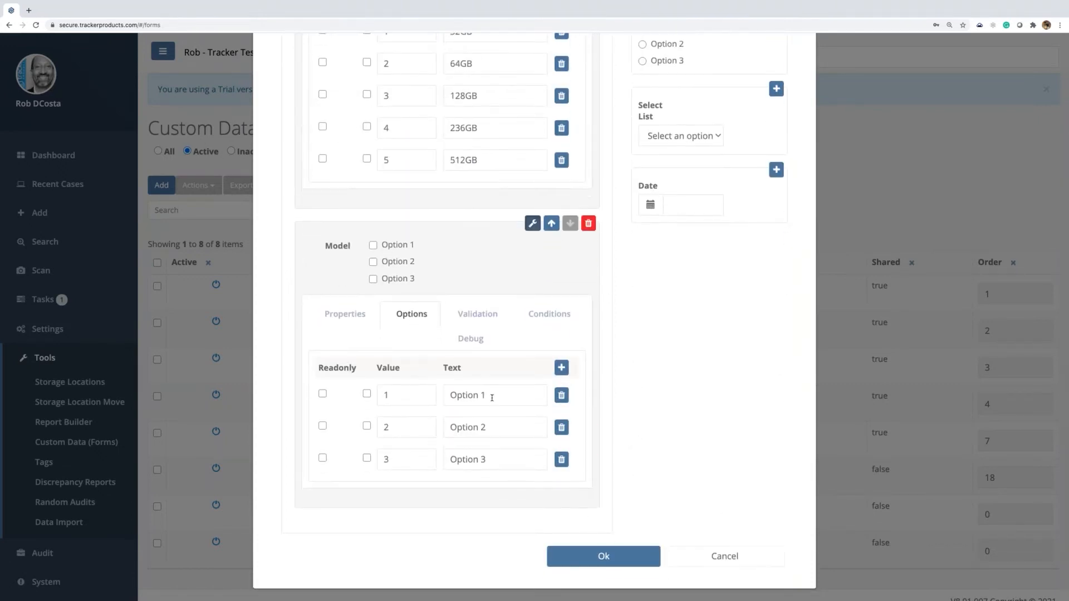
{"action": "triple_click", "coordinate": [465, 396]}
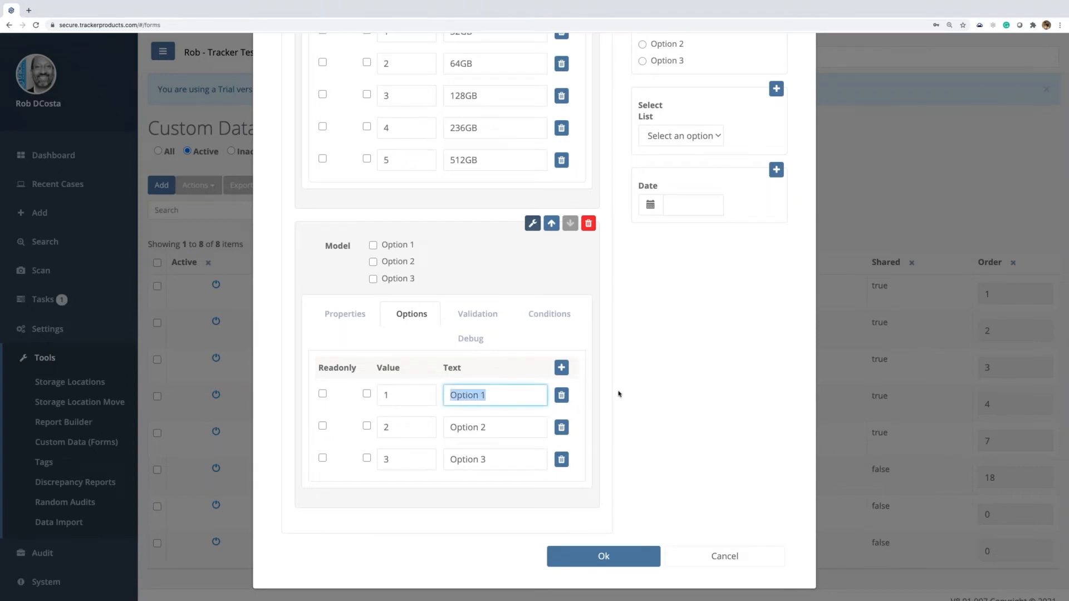
{"action": "type", "text": "iPhone6"}
{"action": "key", "text": "Left"}
Copy the word iPhone into the Model list's second and third options, completing them as iPhone 7 and iPhone 11
{"action": "double_click", "coordinate": [477, 397]}
{"action": "key", "text": "ctrl+c"}
{"action": "triple_click", "coordinate": [490, 427]}
{"action": "key", "text": "ctrl+v"}
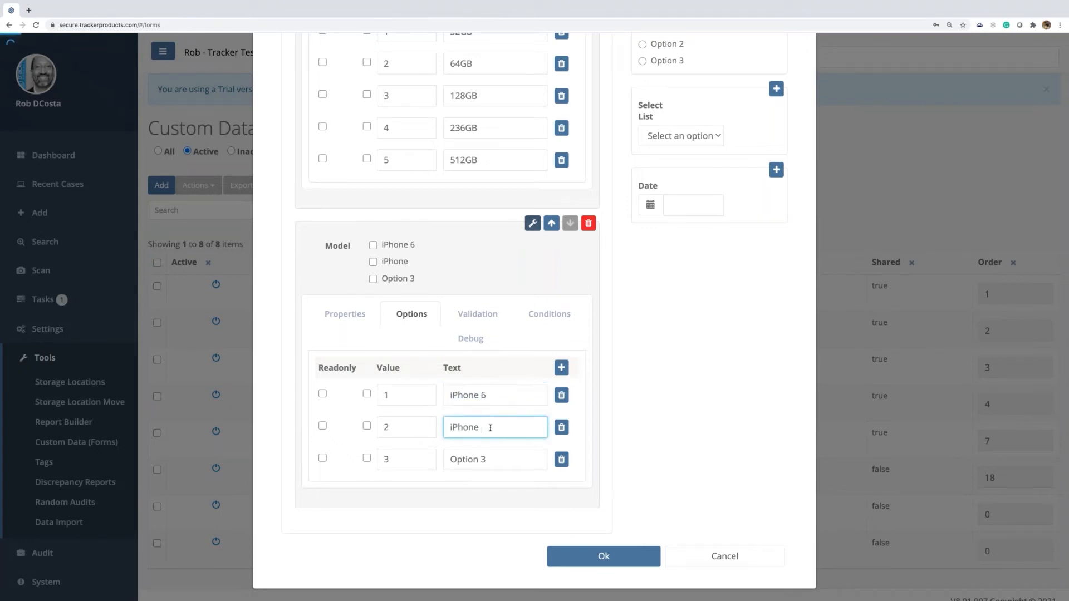
{"action": "type", "text": "7"}
{"action": "left_click_drag", "start_coordinate": [490, 458], "coordinate": [410, 455]}
{"action": "key", "text": "ctrl+v"}
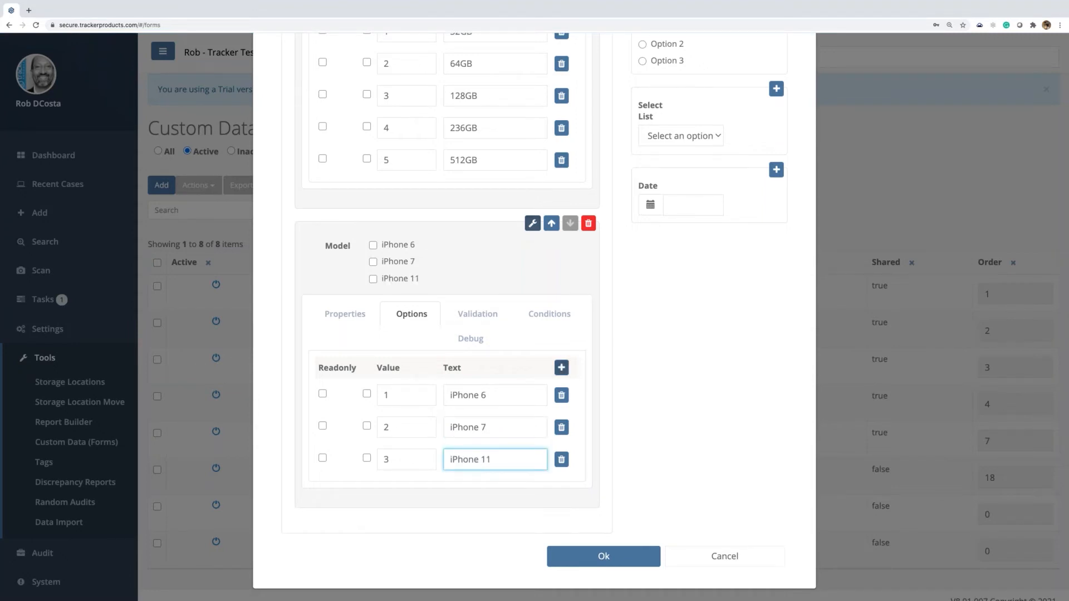
Add three more options to the Model list and set the fourth option's text to iPhone 11 Pro
{"action": "left_click", "coordinate": [561, 368]}
{"action": "left_click", "coordinate": [561, 385]}
{"action": "left_click", "coordinate": [558, 400]}
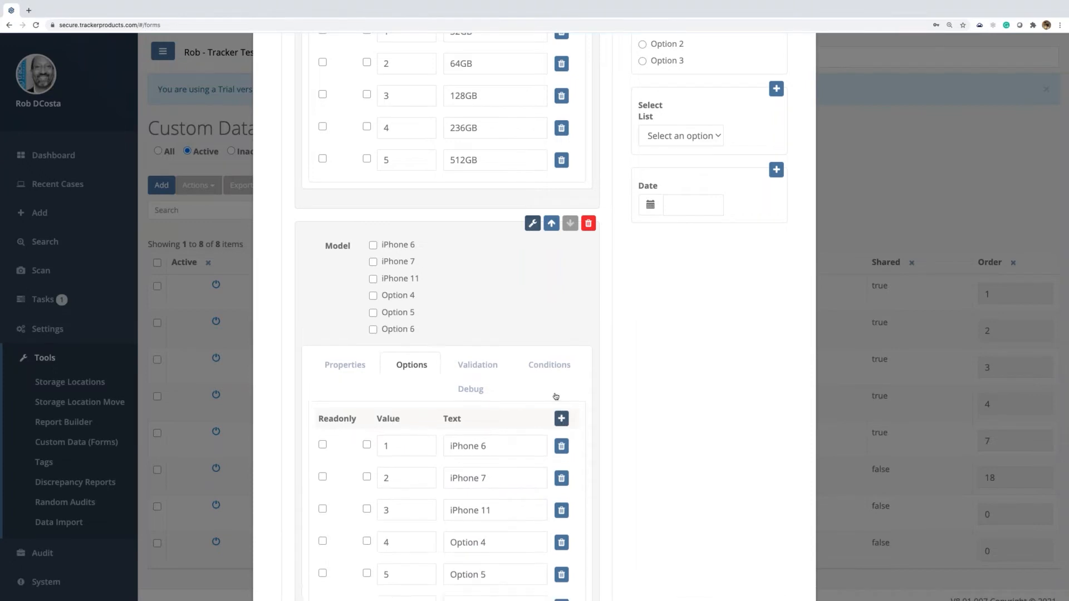
{"action": "scroll", "coordinate": [555, 396], "scroll_direction": "down", "scroll_amount": 3}
{"action": "left_click_drag", "start_coordinate": [489, 388], "coordinate": [424, 385]}
{"action": "type", "text": "iPhone 11 Pro"}
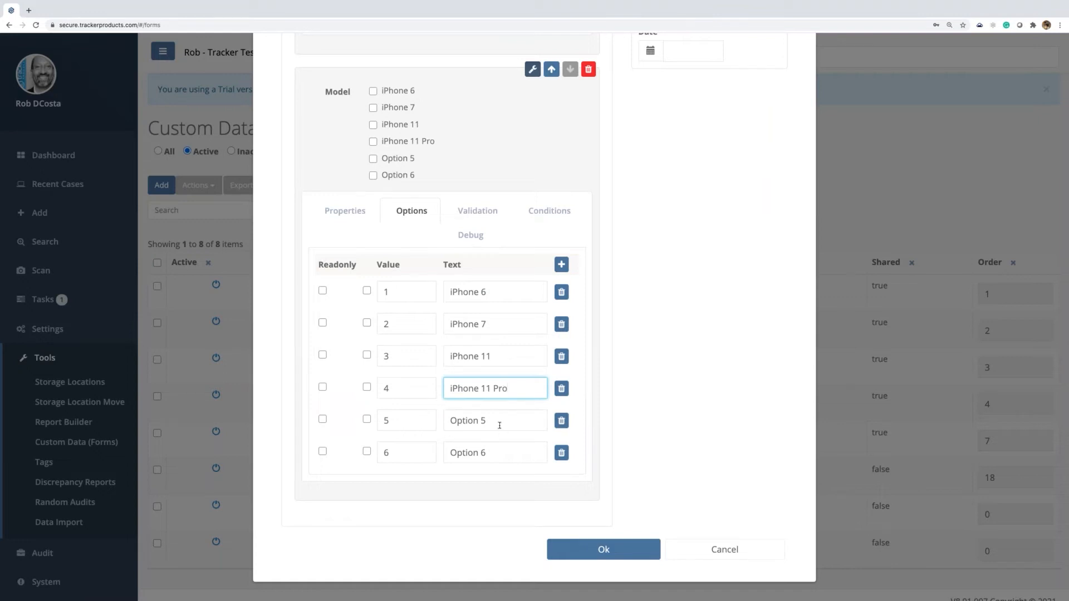
Set the text of the Model list's fifth option to iPhone 12 and its sixth option to iPhone 5000
{"action": "left_click_drag", "start_coordinate": [497, 420], "coordinate": [412, 418]}
{"action": "type", "text": "iPhone 12"}
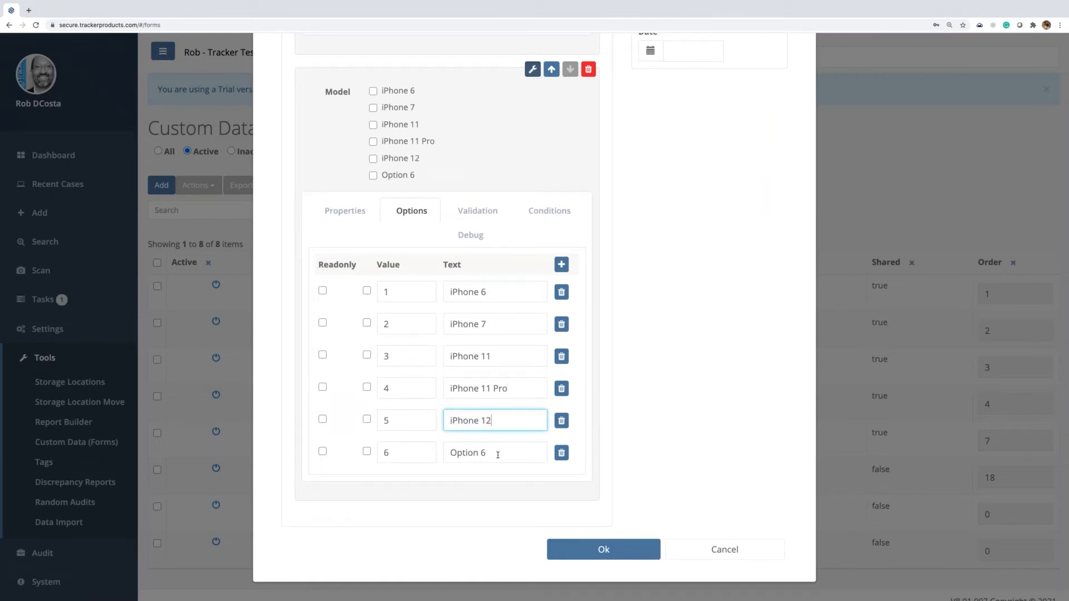
{"action": "left_click_drag", "start_coordinate": [499, 452], "coordinate": [395, 448]}
{"action": "type", "text": "iPhone "}
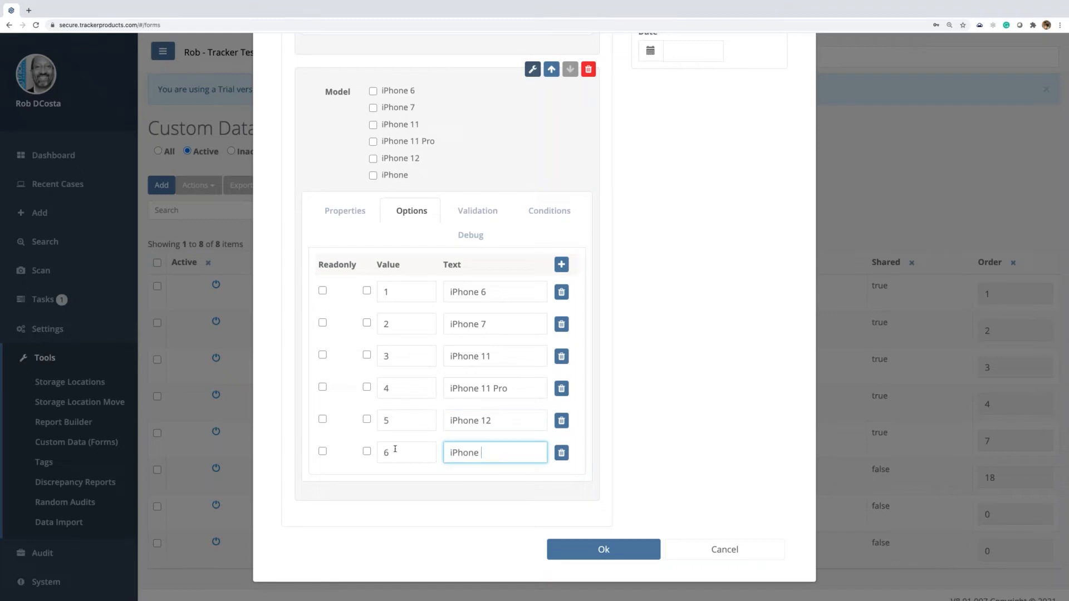
{"action": "type", "text": "5000"}
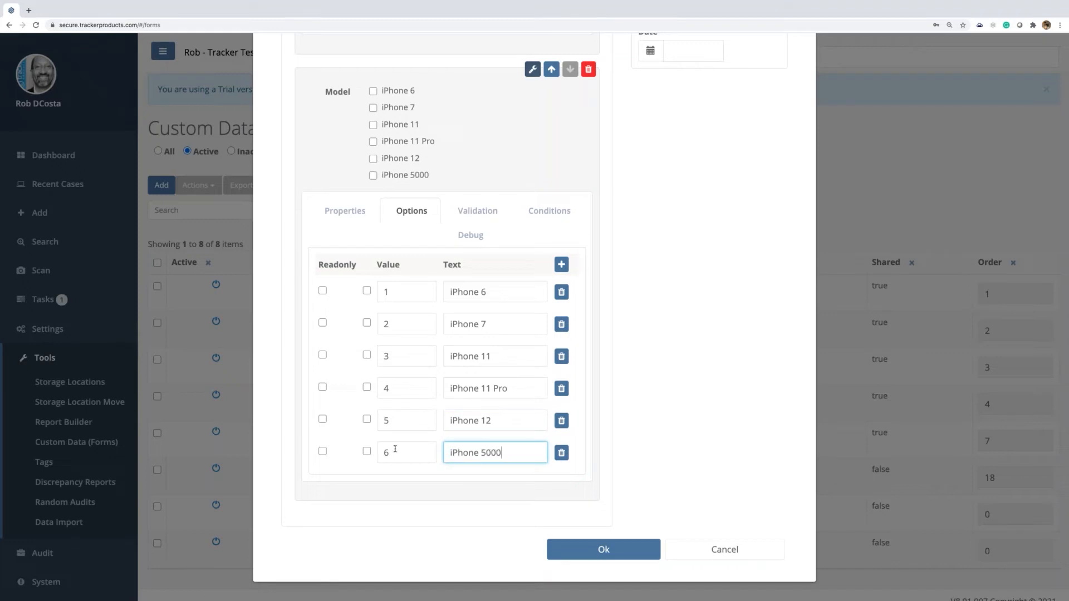
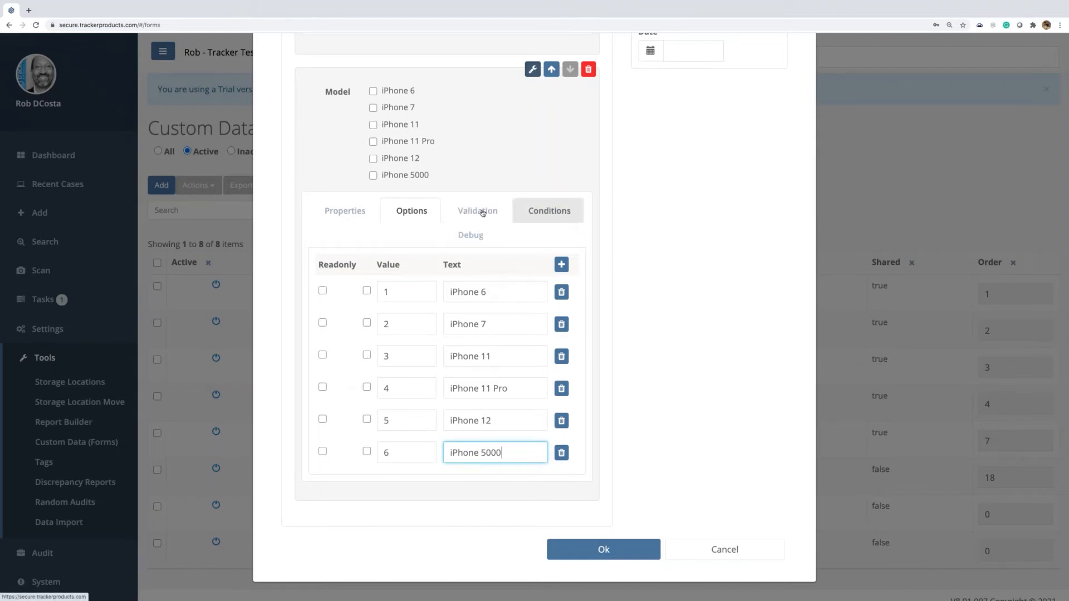
Make the Model field conditional, depending on the Cell Phone Manufacturer field having the value Apple
{"action": "left_click", "coordinate": [544, 215]}
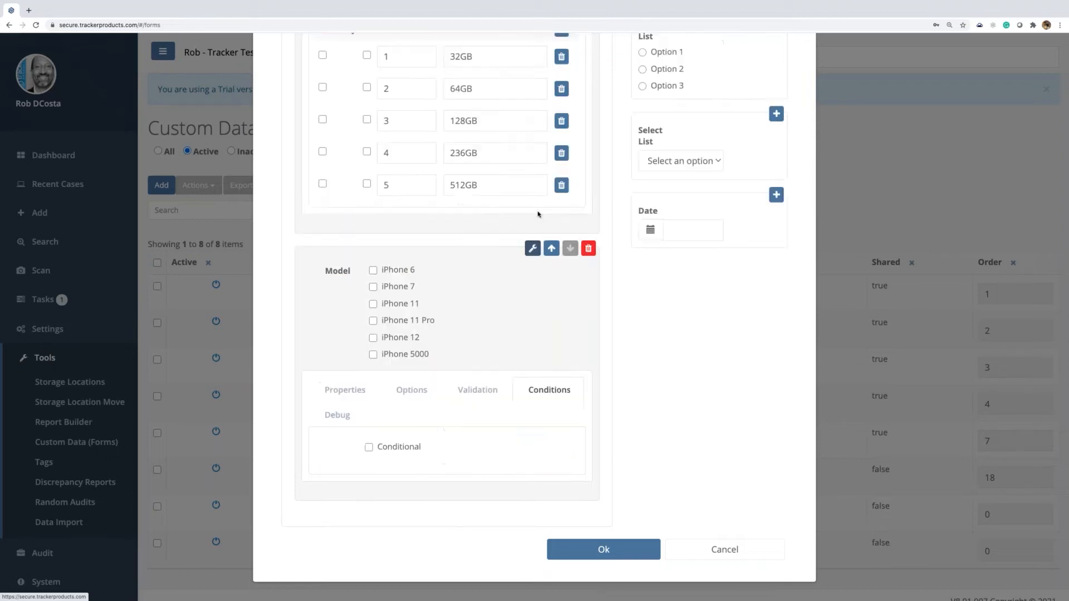
{"action": "left_click", "coordinate": [369, 448]}
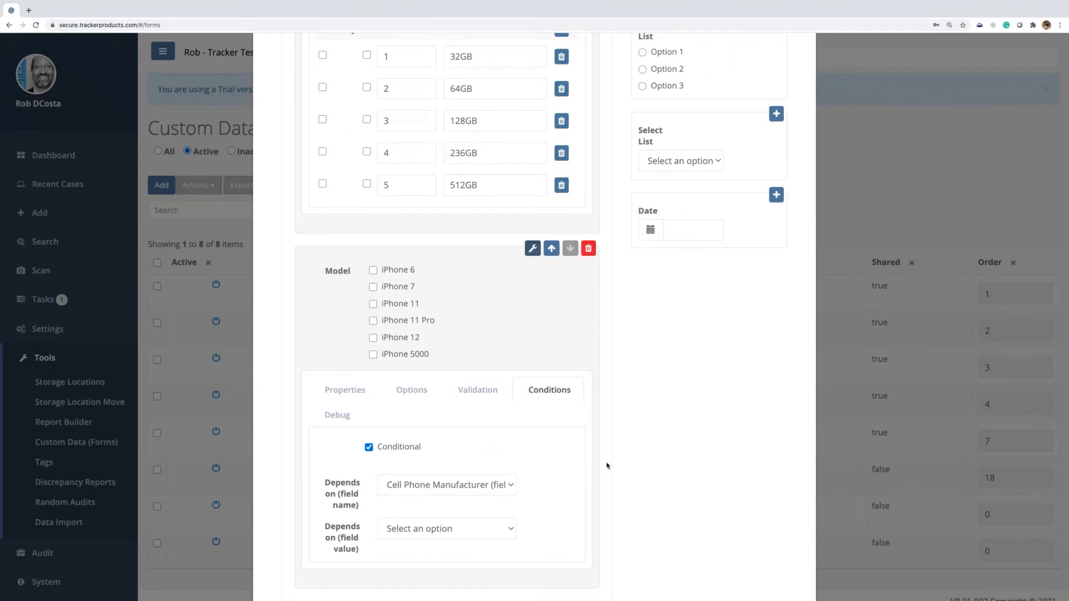
{"action": "scroll", "coordinate": [551, 471], "scroll_direction": "down", "scroll_amount": 1}
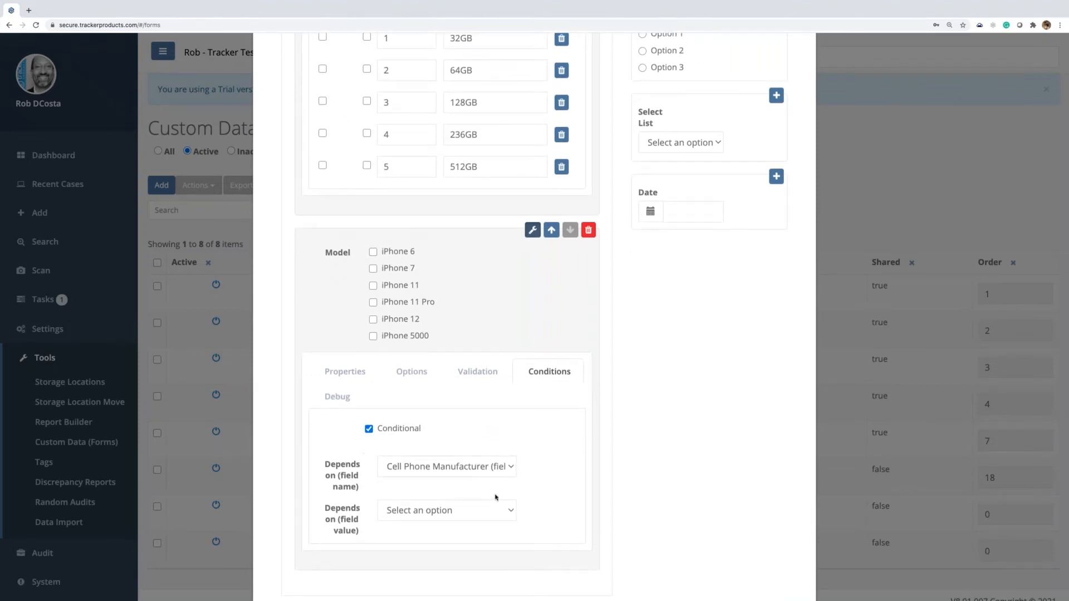
{"action": "scroll", "coordinate": [495, 497], "scroll_direction": "down", "scroll_amount": 1}
{"action": "scroll", "coordinate": [495, 495], "scroll_direction": "down", "scroll_amount": 2}
{"action": "left_click", "coordinate": [501, 445]}
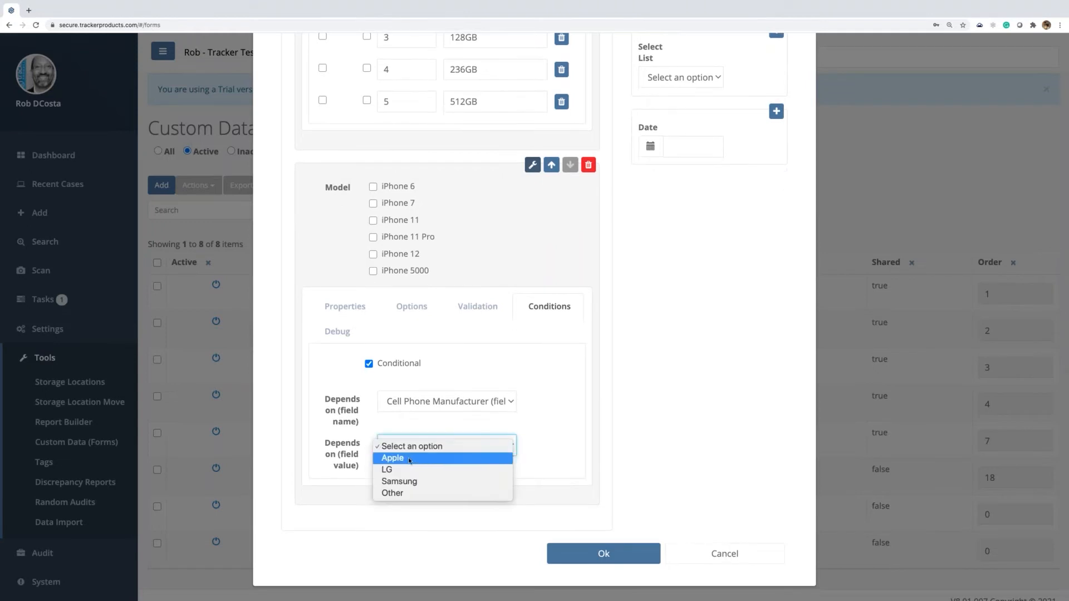
{"action": "left_click", "coordinate": [408, 458]}
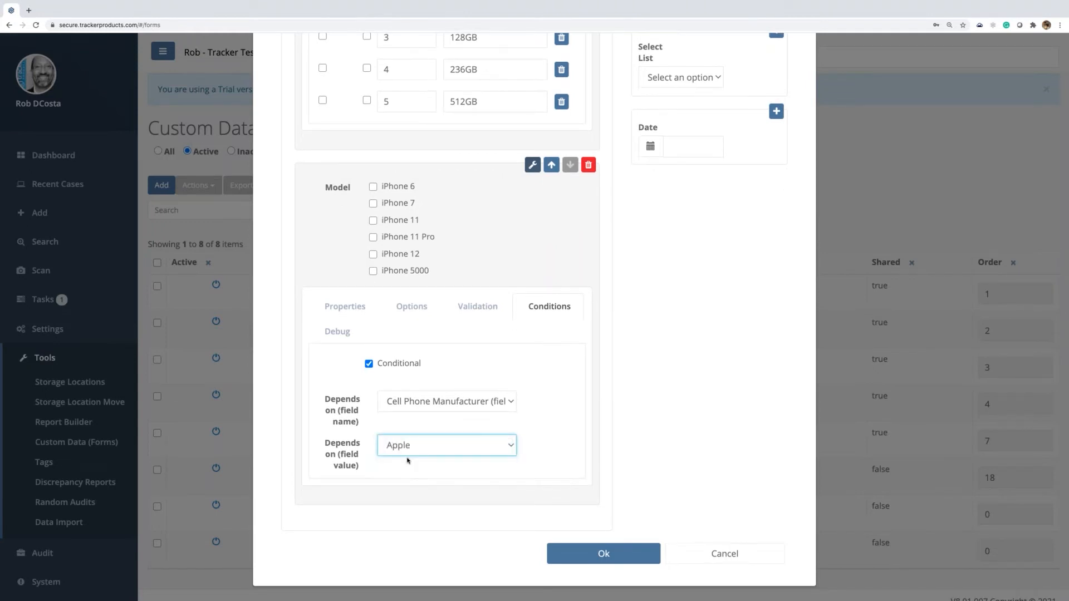
Make the Memory checkbox list a required field in its validation settings
{"action": "scroll", "coordinate": [626, 280], "scroll_direction": "up", "scroll_amount": 4}
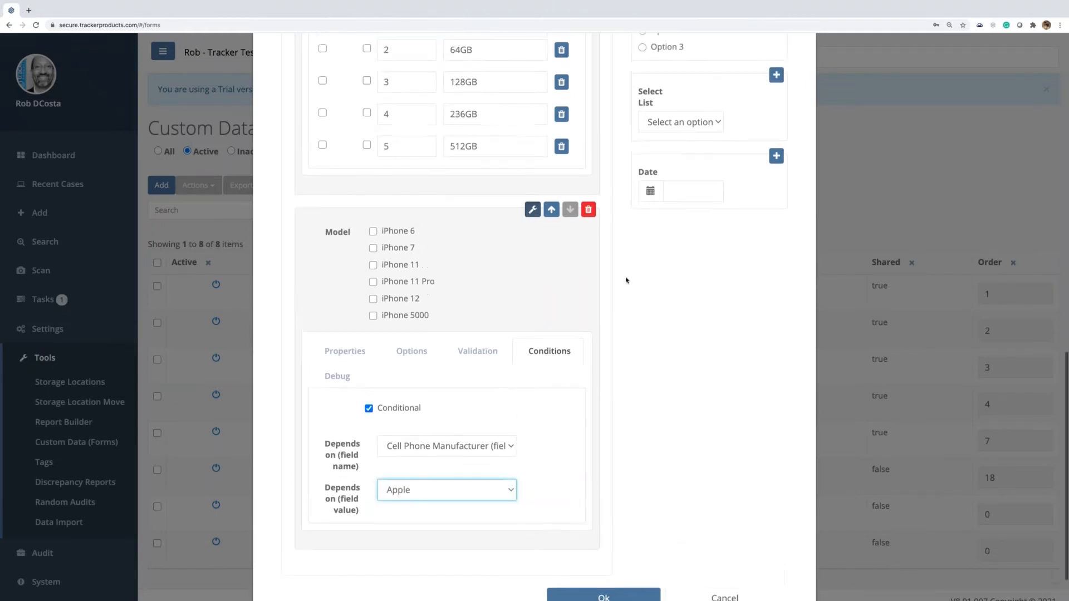
{"action": "scroll", "coordinate": [485, 555], "scroll_direction": "up", "scroll_amount": 5}
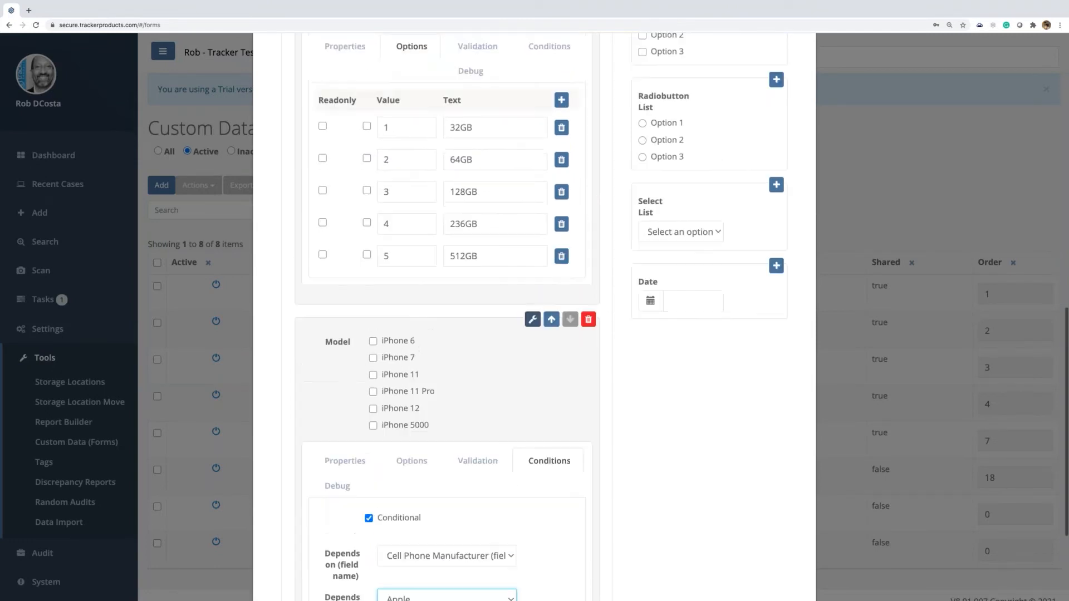
{"action": "scroll", "coordinate": [485, 546], "scroll_direction": "down", "scroll_amount": 2}
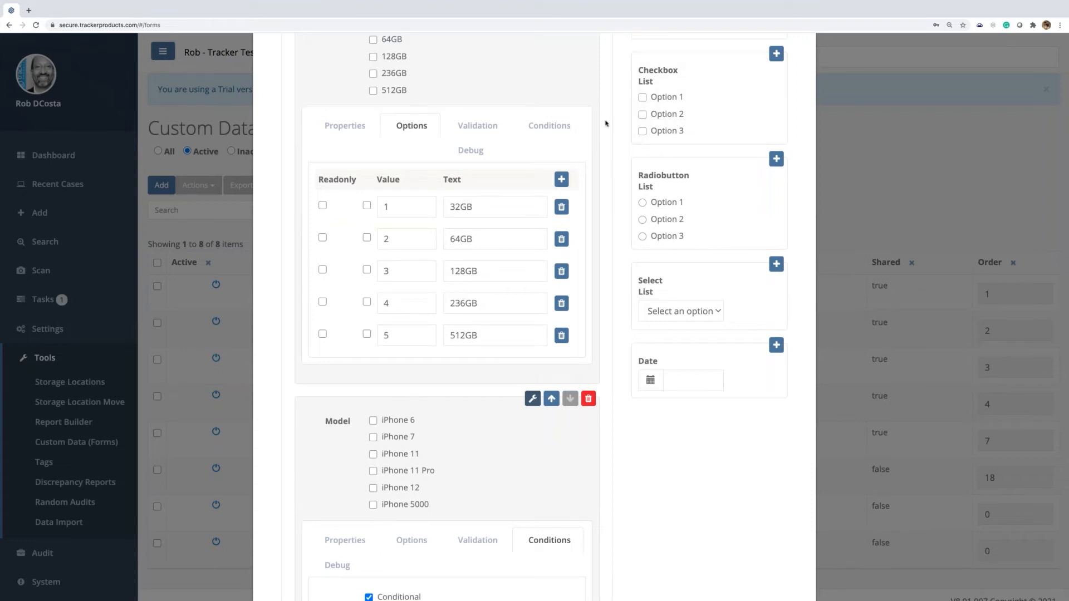
{"action": "scroll", "coordinate": [497, 174], "scroll_direction": "up", "scroll_amount": 4}
{"action": "scroll", "coordinate": [497, 174], "scroll_direction": "up", "scroll_amount": 1}
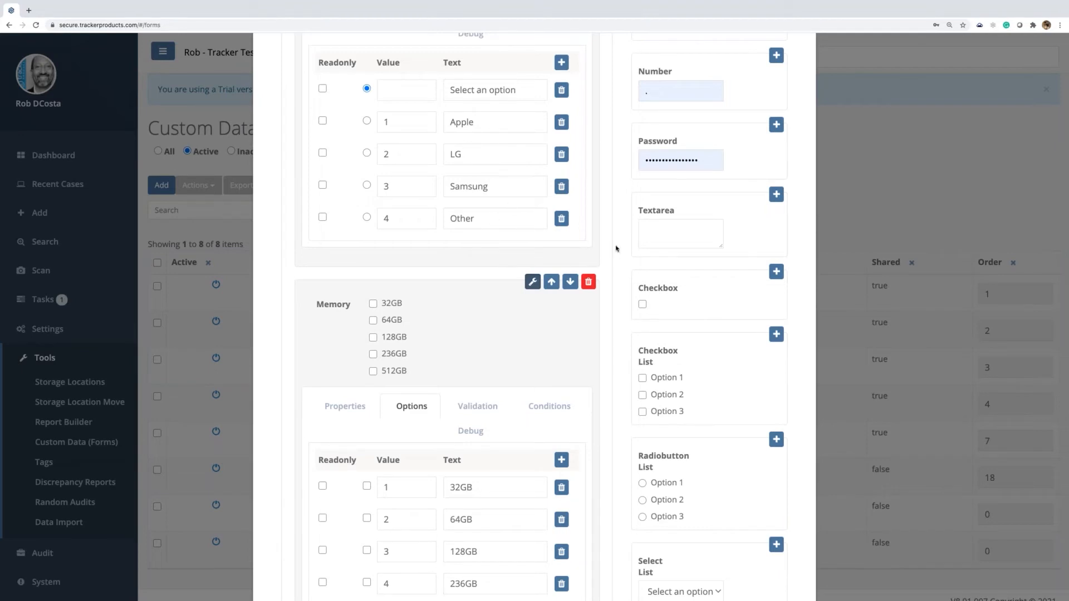
{"action": "scroll", "coordinate": [616, 248], "scroll_direction": "down", "scroll_amount": 5}
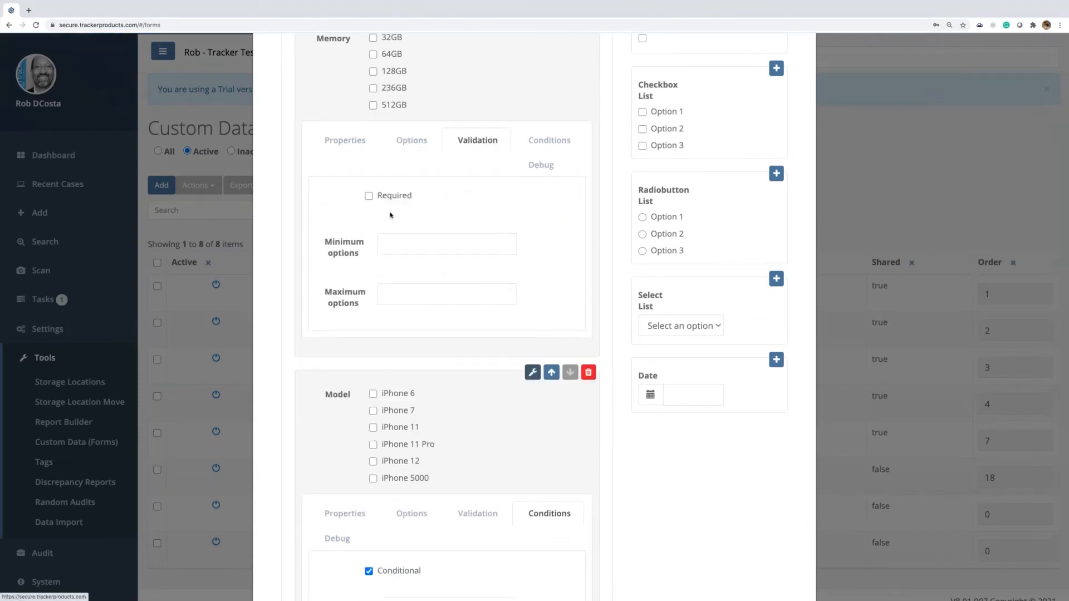
{"action": "left_click", "coordinate": [382, 187]}
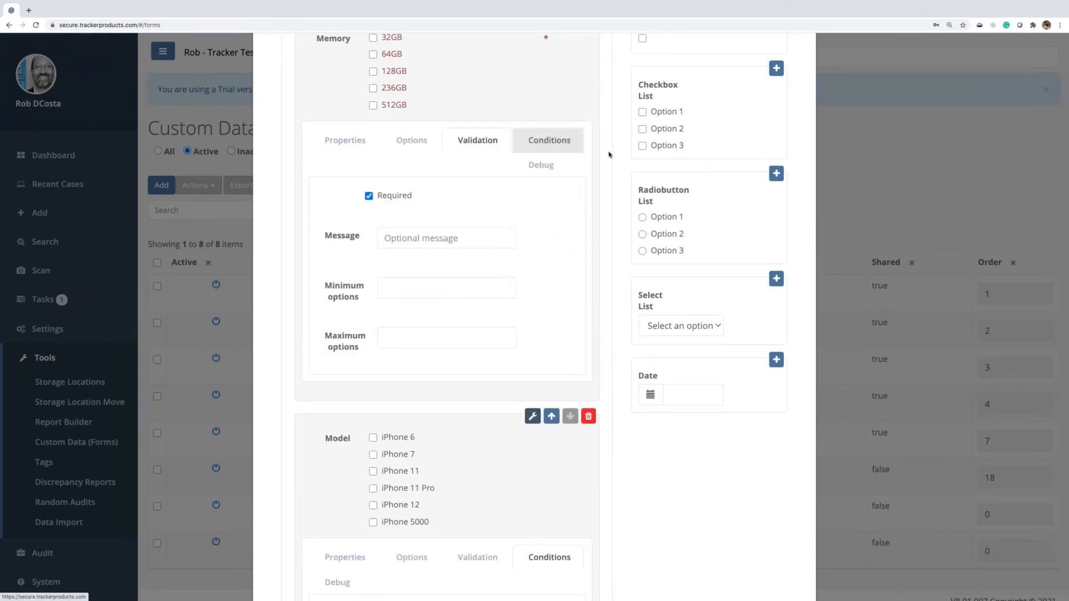
{"action": "scroll", "coordinate": [604, 160], "scroll_direction": "up", "scroll_amount": 3}
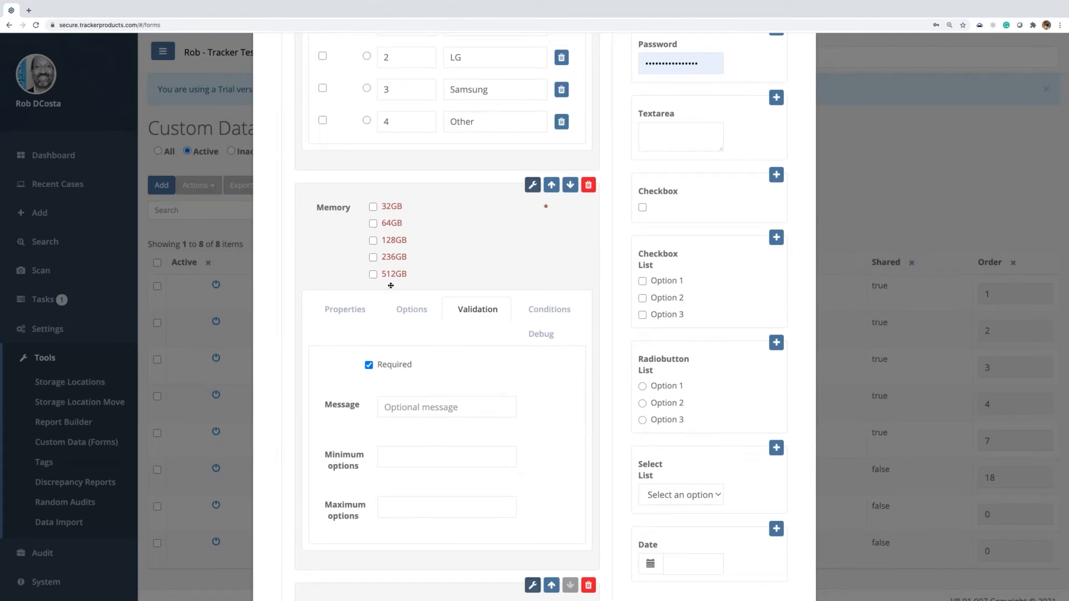
Remove the required validation from the Memory checkbox list and save the new form
{"action": "left_click", "coordinate": [369, 365]}
{"action": "scroll", "coordinate": [557, 303], "scroll_direction": "down", "scroll_amount": 8}
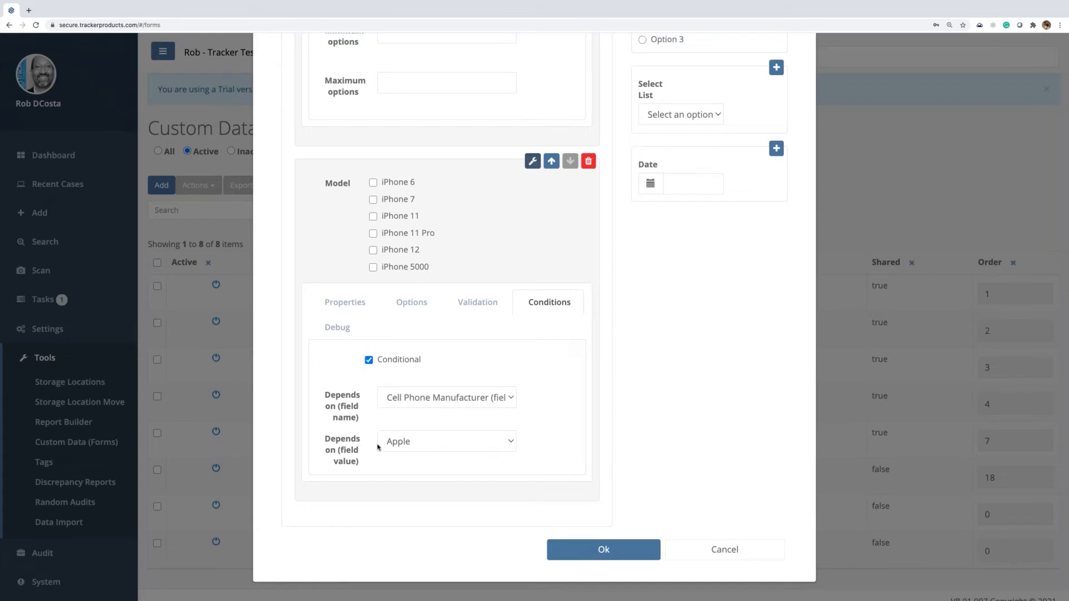
{"action": "scroll", "coordinate": [409, 445], "scroll_direction": "up", "scroll_amount": 15}
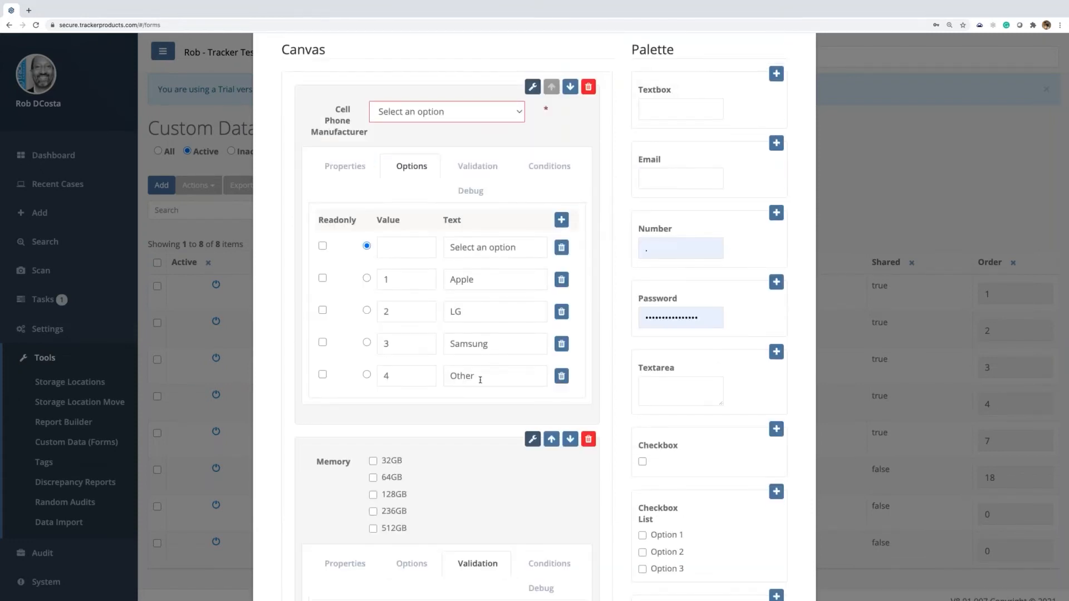
{"action": "scroll", "coordinate": [480, 380], "scroll_direction": "down", "scroll_amount": 15}
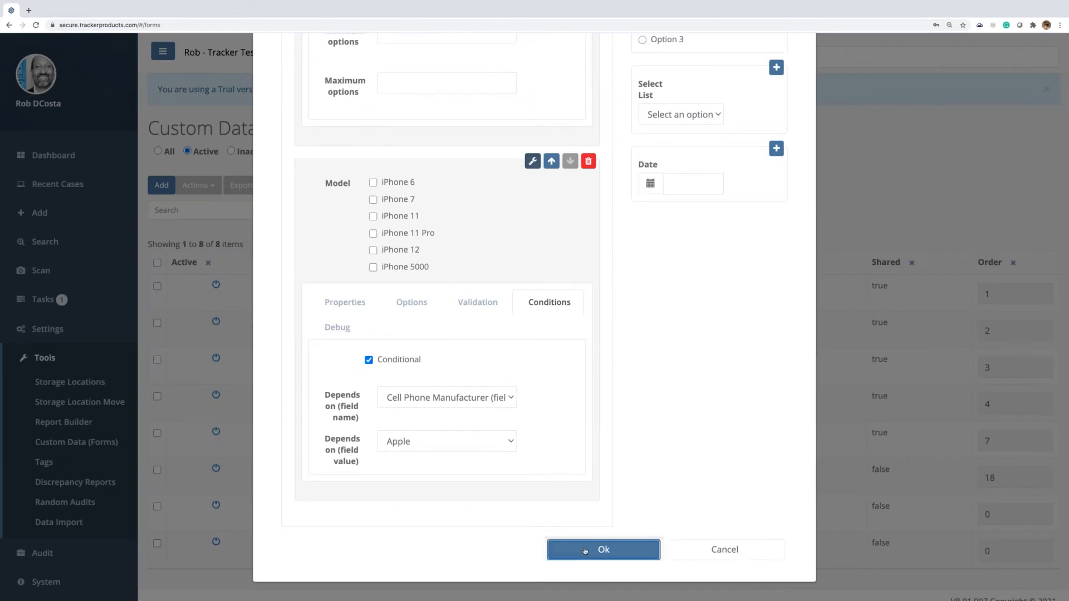
{"action": "left_click", "coordinate": [584, 551]}
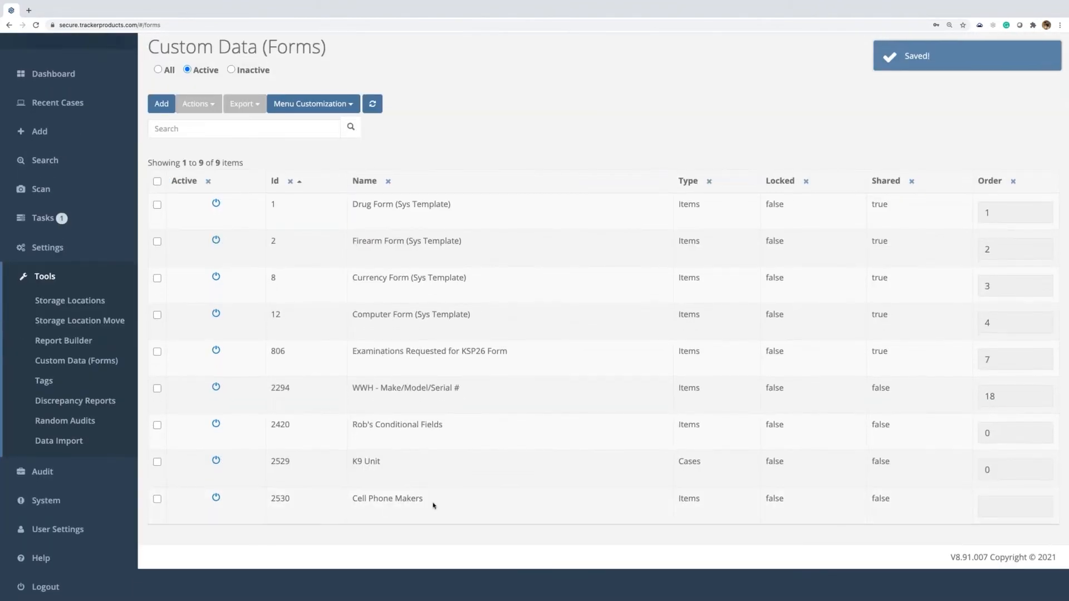
Edit the saved Cell Phone Makers form, rename it to Cell Phone Manufacturers and save it
{"action": "left_click", "coordinate": [394, 508]}
{"action": "left_click", "coordinate": [199, 106]}
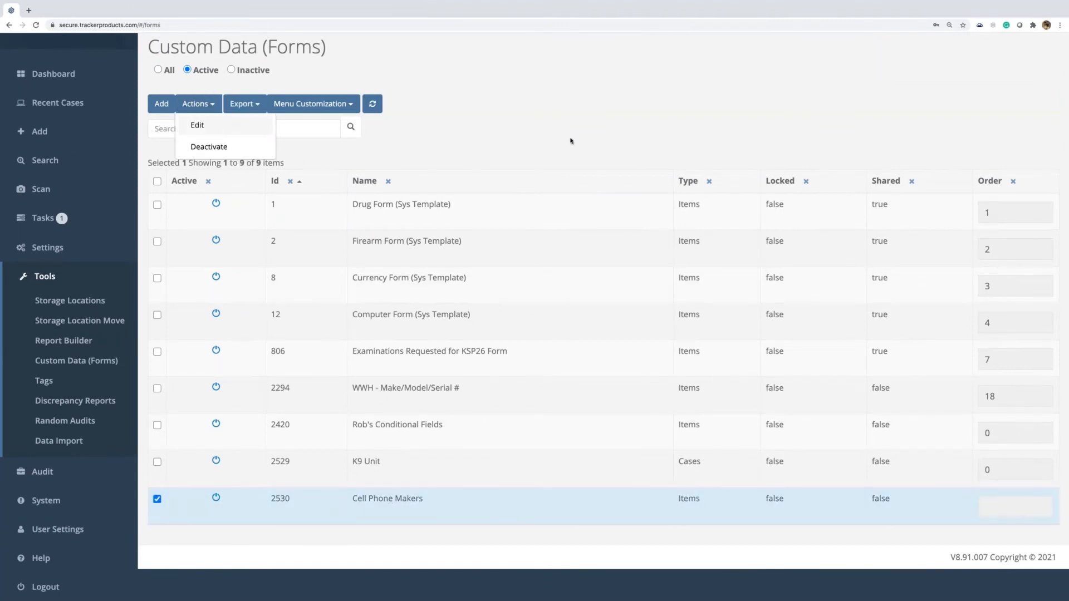
{"action": "left_click", "coordinate": [212, 127]}
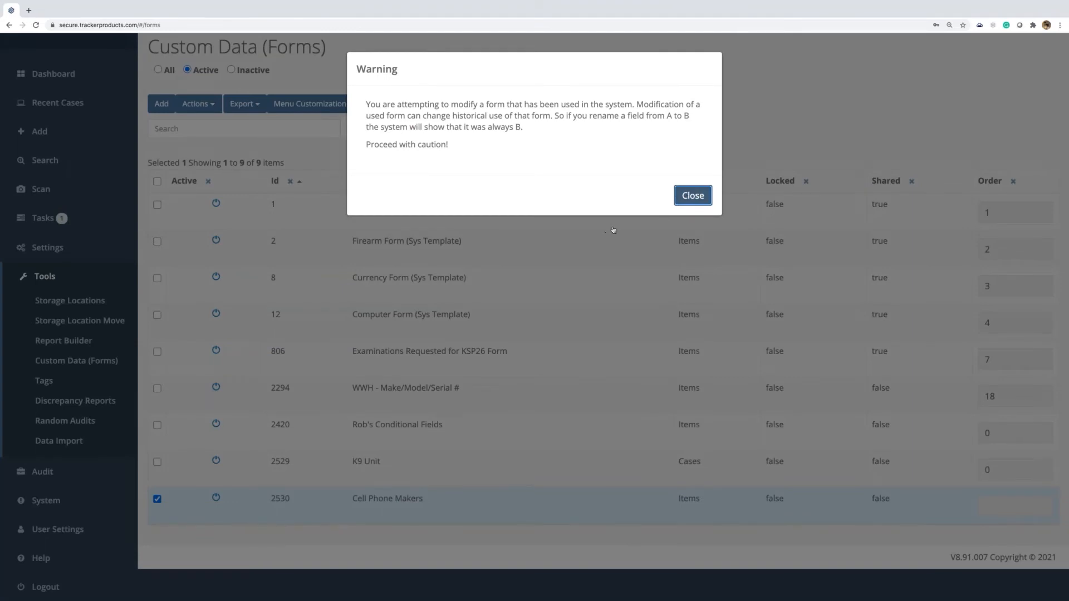
{"action": "left_click", "coordinate": [692, 195]}
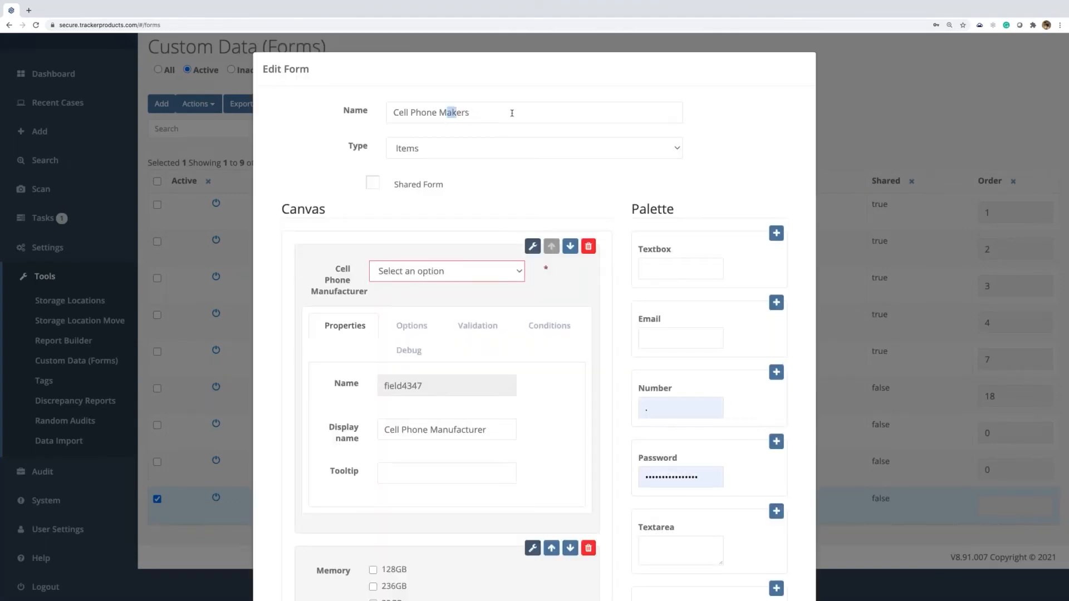
{"action": "left_click_drag", "start_coordinate": [449, 112], "coordinate": [511, 113]}
{"action": "type", "text": "an"}
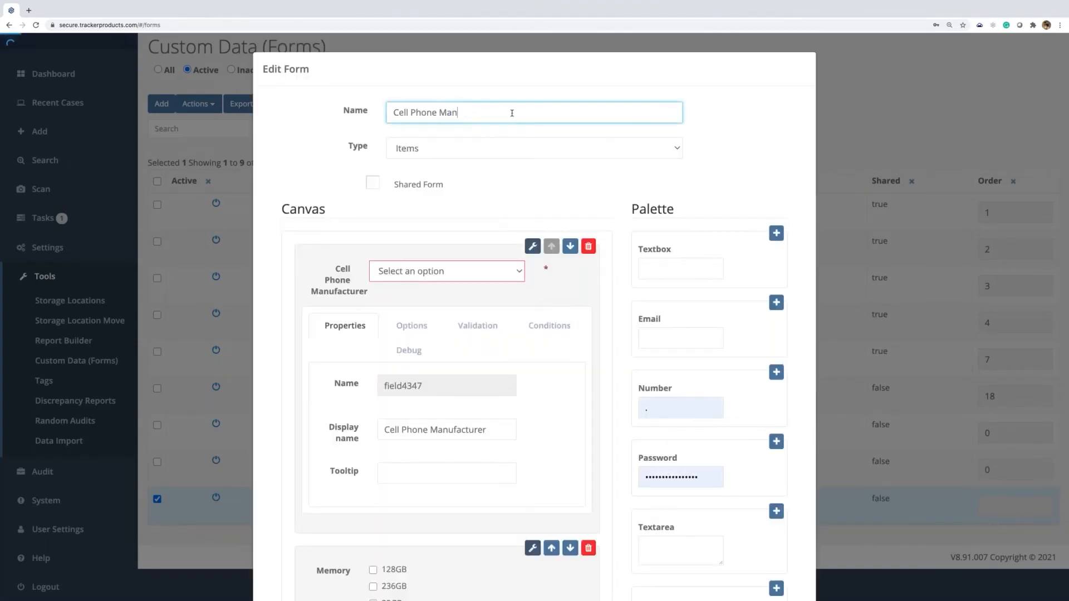
{"action": "type", "text": "ufacturers"}
{"action": "scroll", "coordinate": [640, 313], "scroll_direction": "down", "scroll_amount": 10}
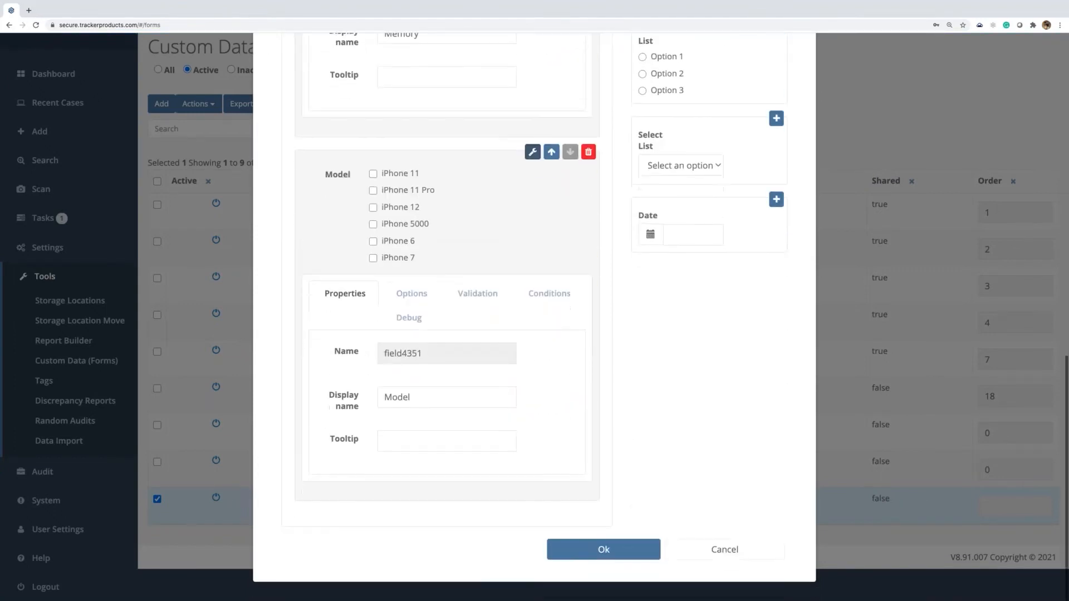
{"action": "key", "text": "Return"}
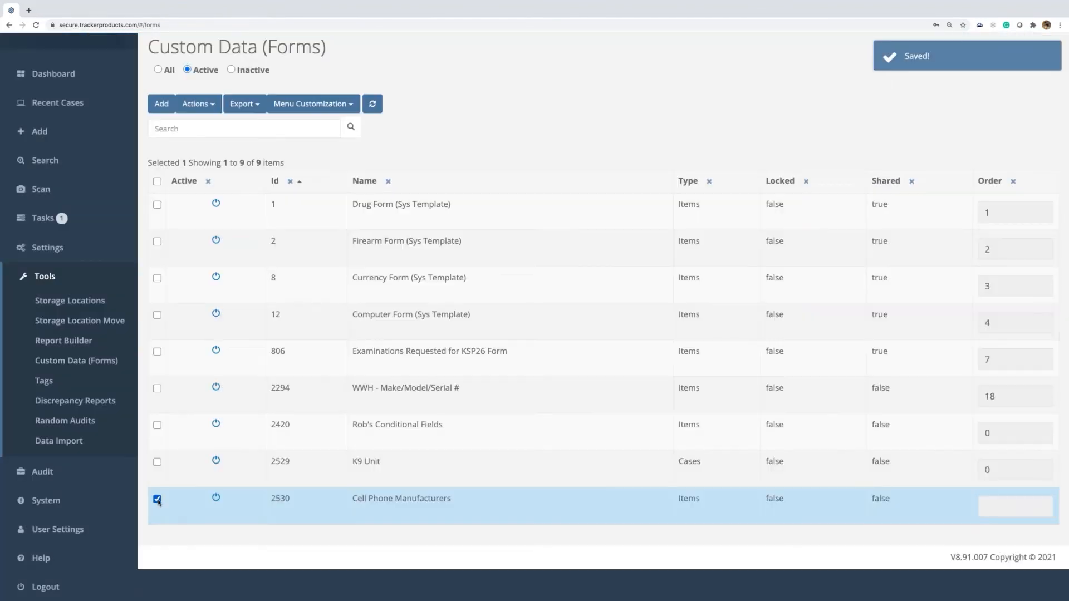
{"action": "left_click_drag", "start_coordinate": [352, 499], "coordinate": [494, 505]}
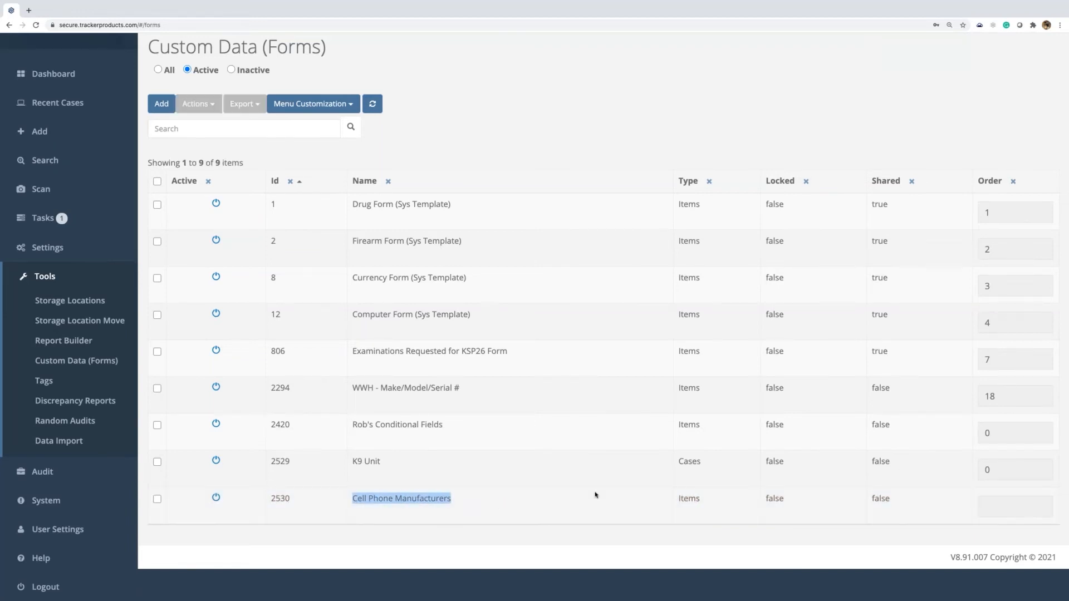
{"action": "left_click_drag", "start_coordinate": [675, 501], "coordinate": [708, 508]}
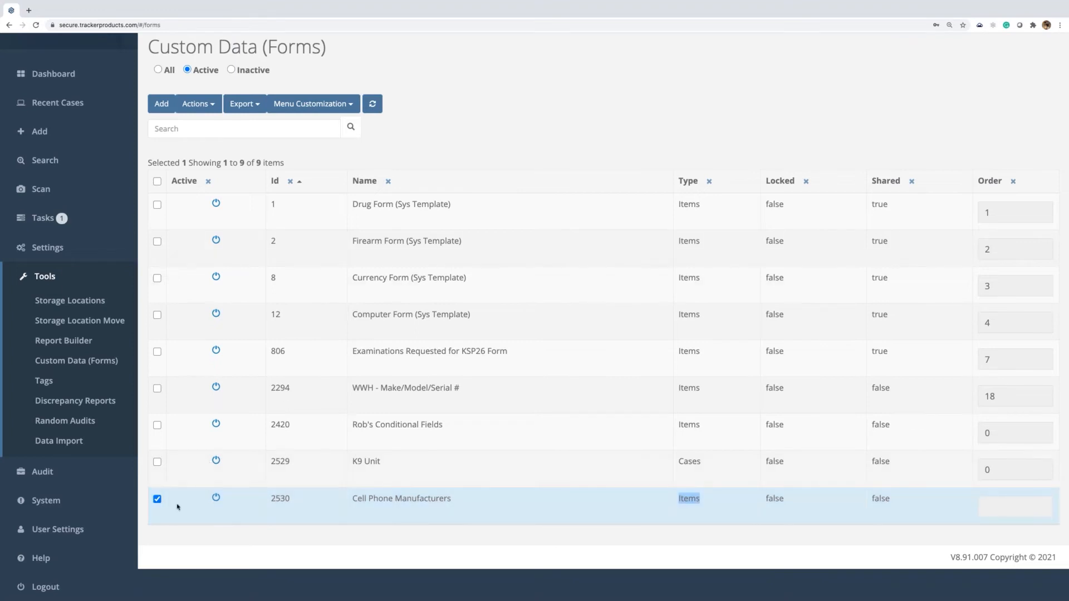
{"action": "left_click", "coordinate": [157, 499]}
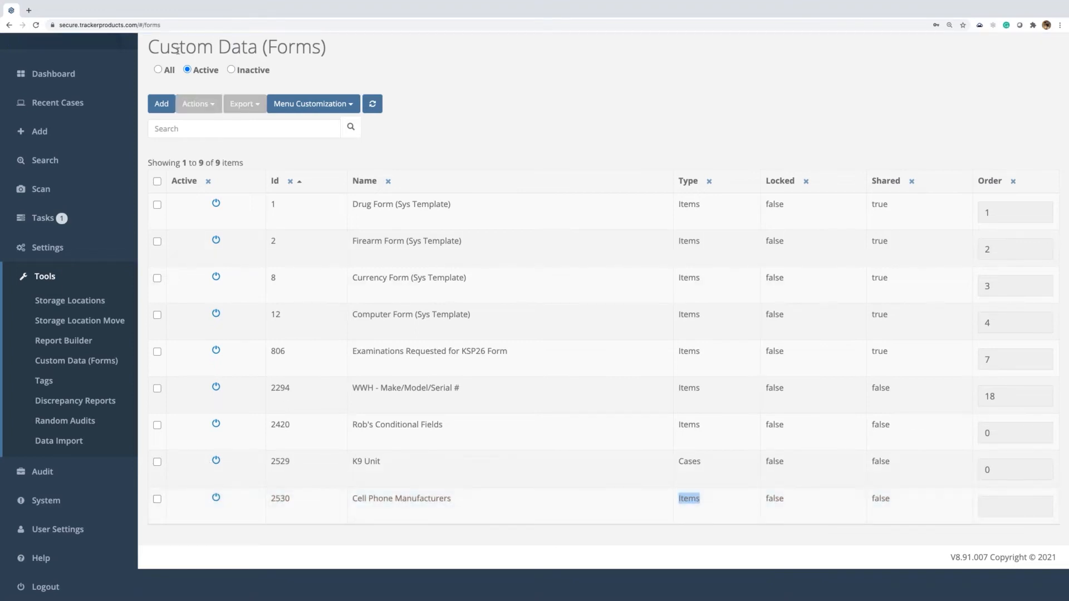
{"action": "left_click_drag", "start_coordinate": [148, 47], "coordinate": [327, 50]}
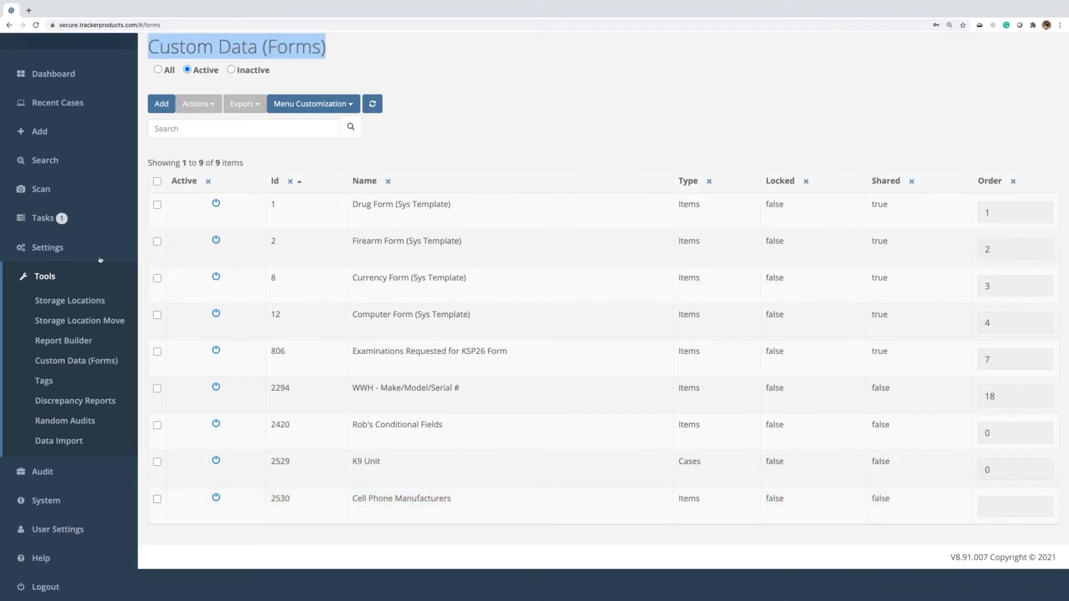
Open the required item forms in the organization settings
{"action": "left_click", "coordinate": [48, 261]}
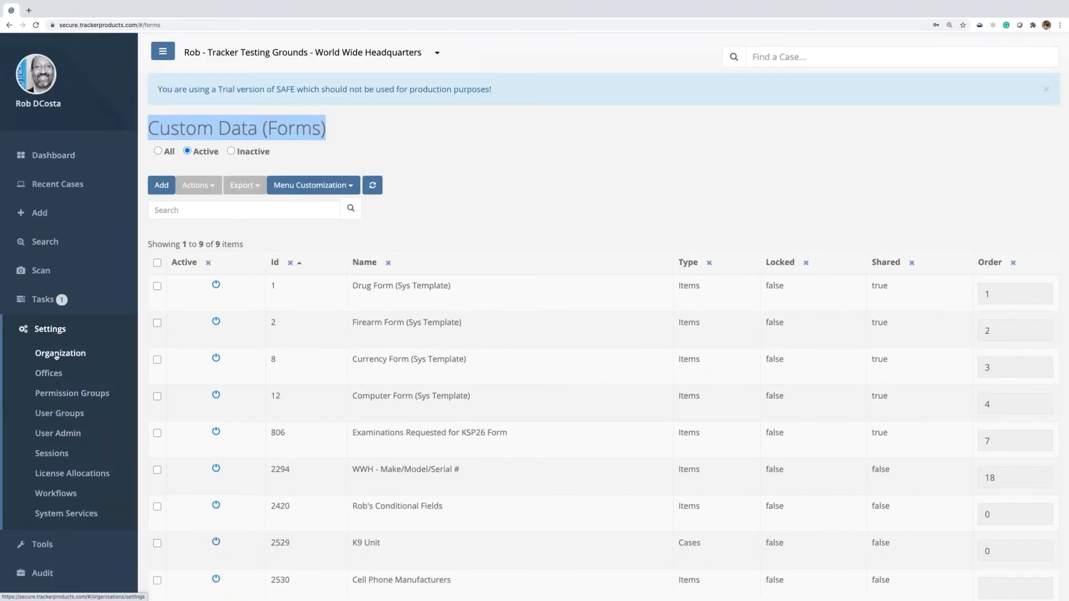
{"action": "left_click", "coordinate": [56, 355]}
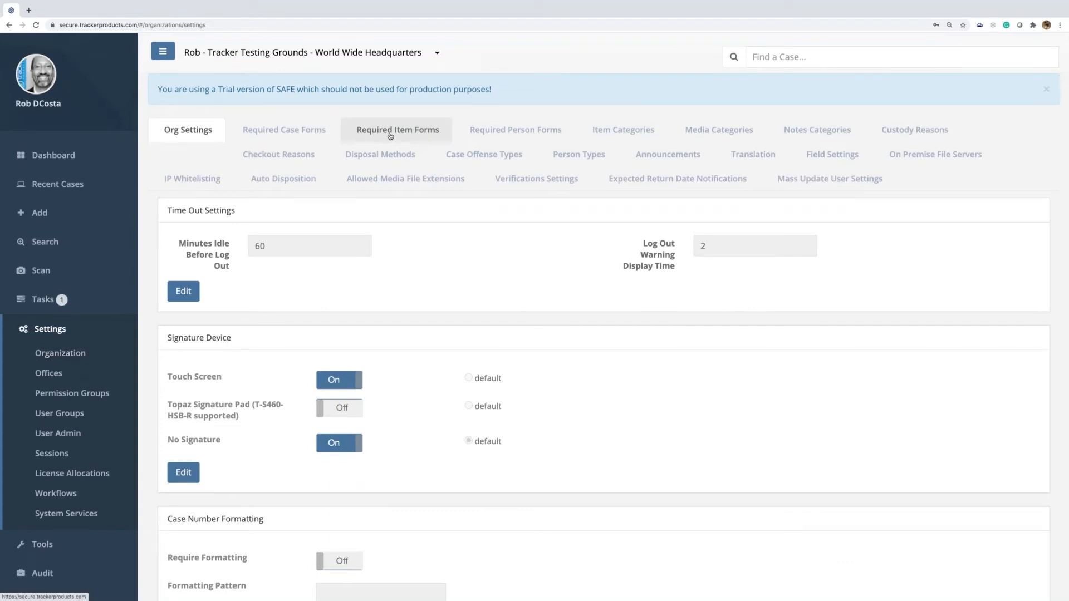
{"action": "left_click", "coordinate": [390, 136]}
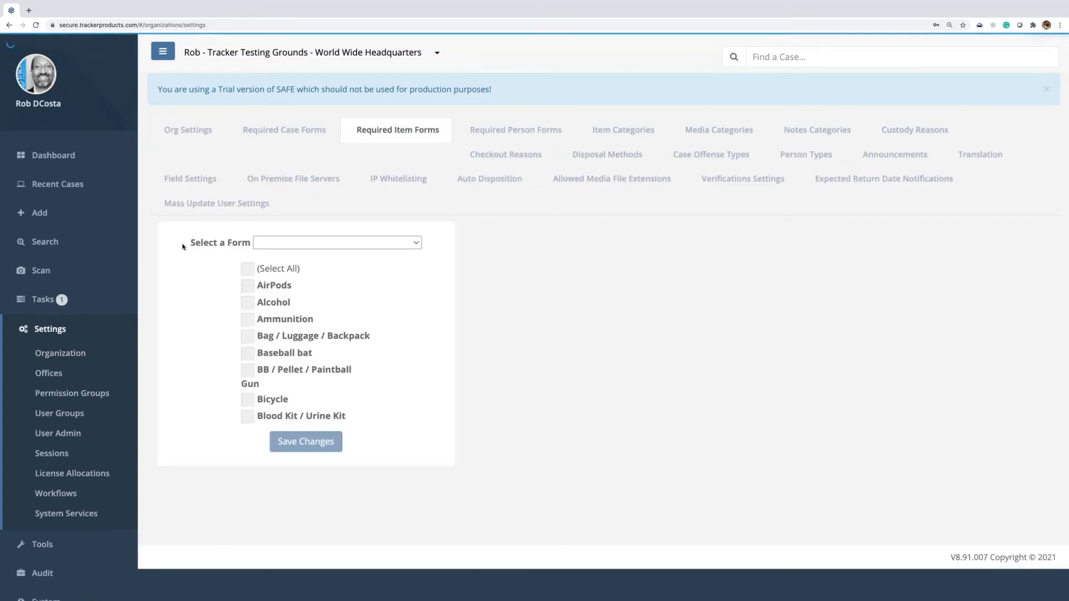
{"action": "left_click_drag", "start_coordinate": [188, 243], "coordinate": [249, 243]}
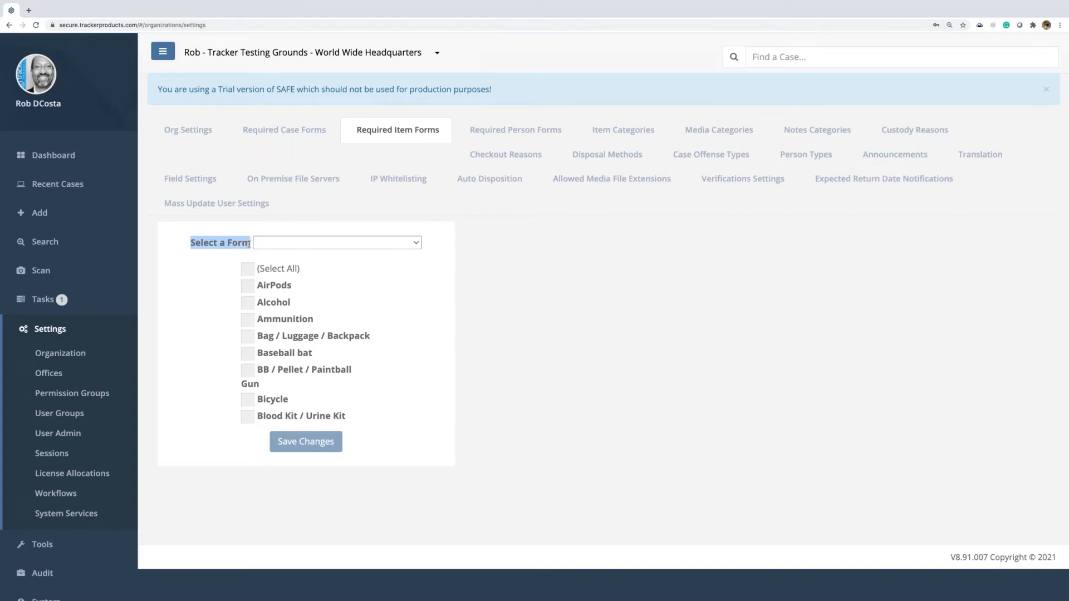
Make the Cell Phone Manufacturers form required for the Cell Phone item category and save the changes
{"action": "left_click", "coordinate": [396, 246]}
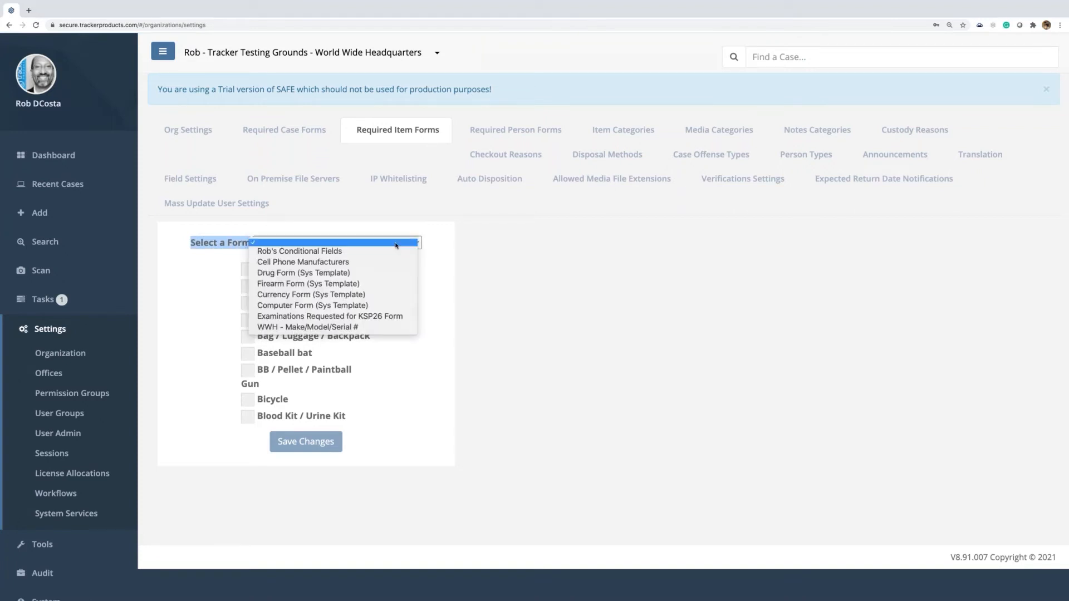
{"action": "left_click", "coordinate": [355, 263]}
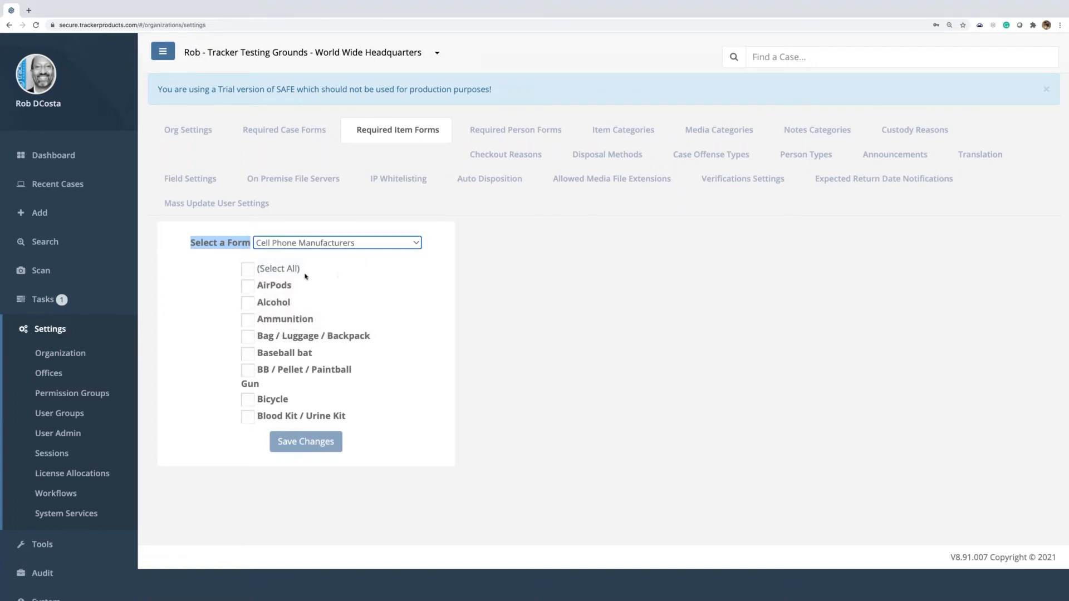
{"action": "scroll", "coordinate": [302, 317], "scroll_direction": "down", "scroll_amount": 2}
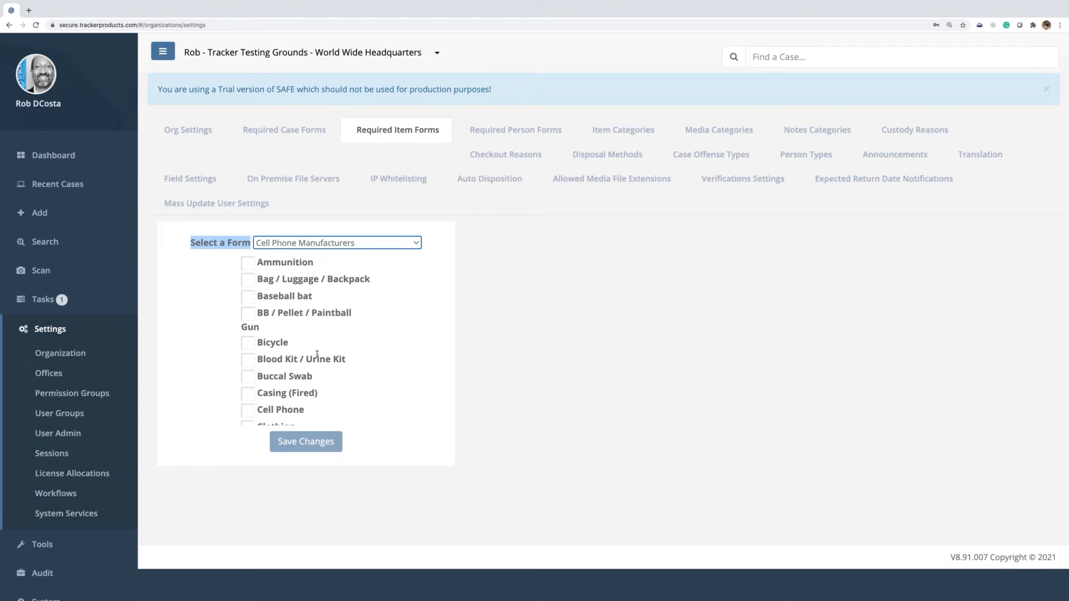
{"action": "scroll", "coordinate": [317, 355], "scroll_direction": "down", "scroll_amount": 2}
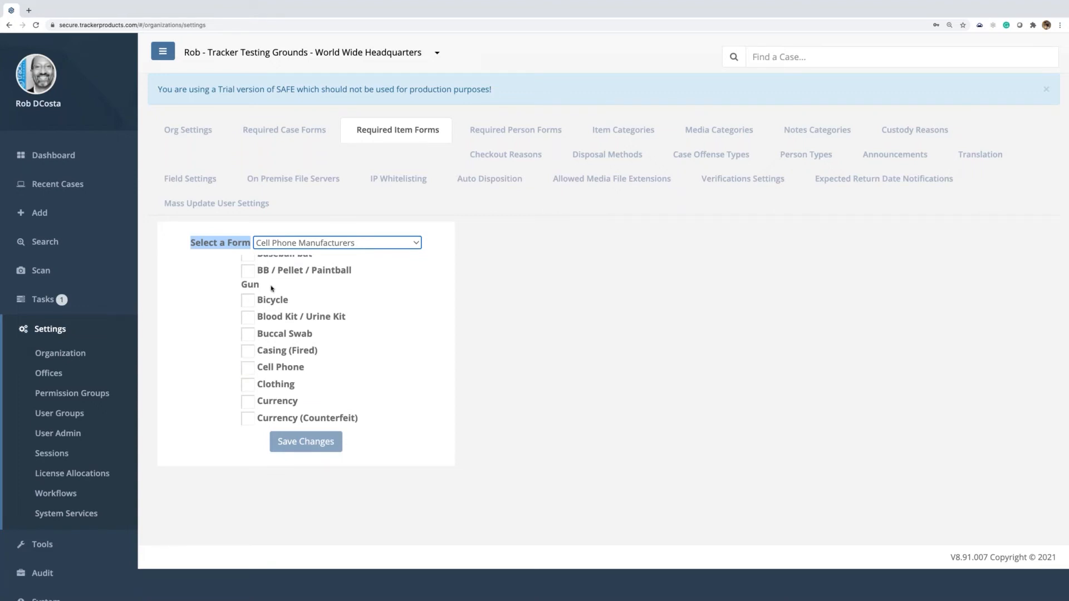
{"action": "left_click", "coordinate": [248, 370]}
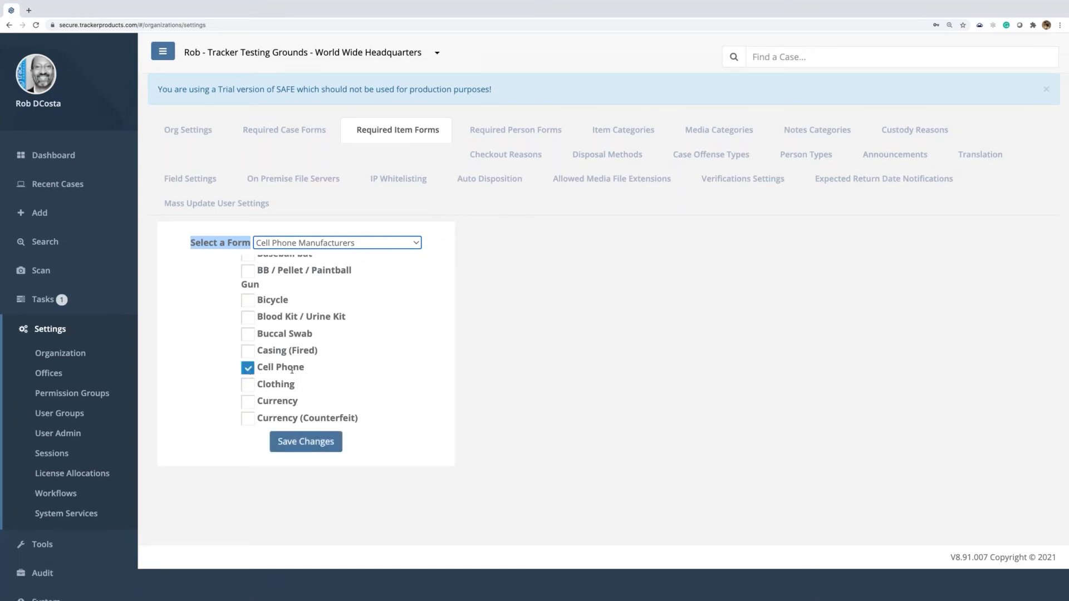
{"action": "left_click", "coordinate": [309, 444]}
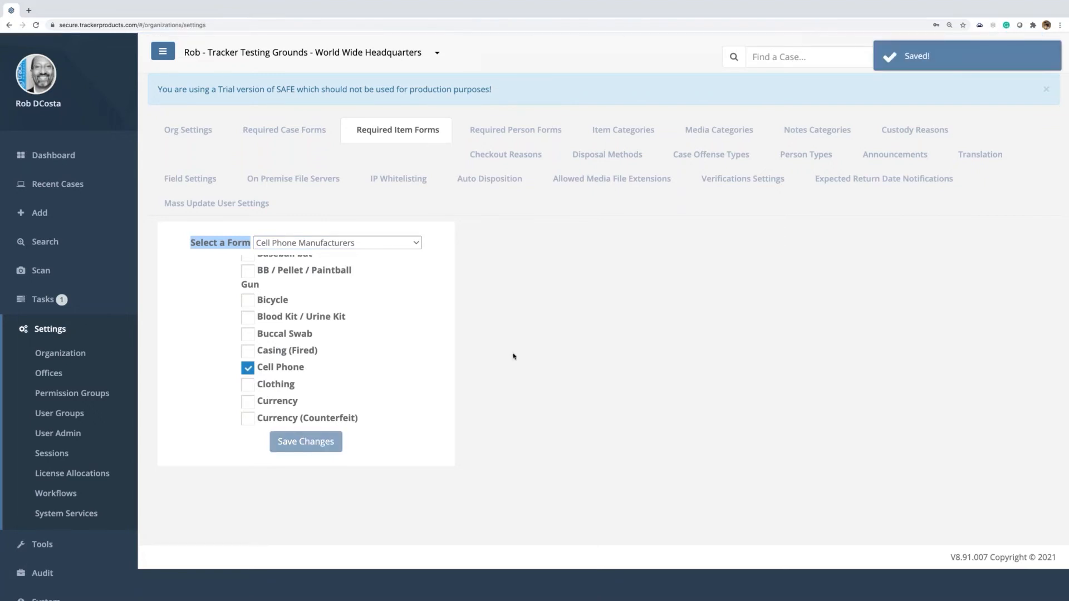
Open the first of the recent cases and display its items
{"action": "left_click", "coordinate": [51, 185]}
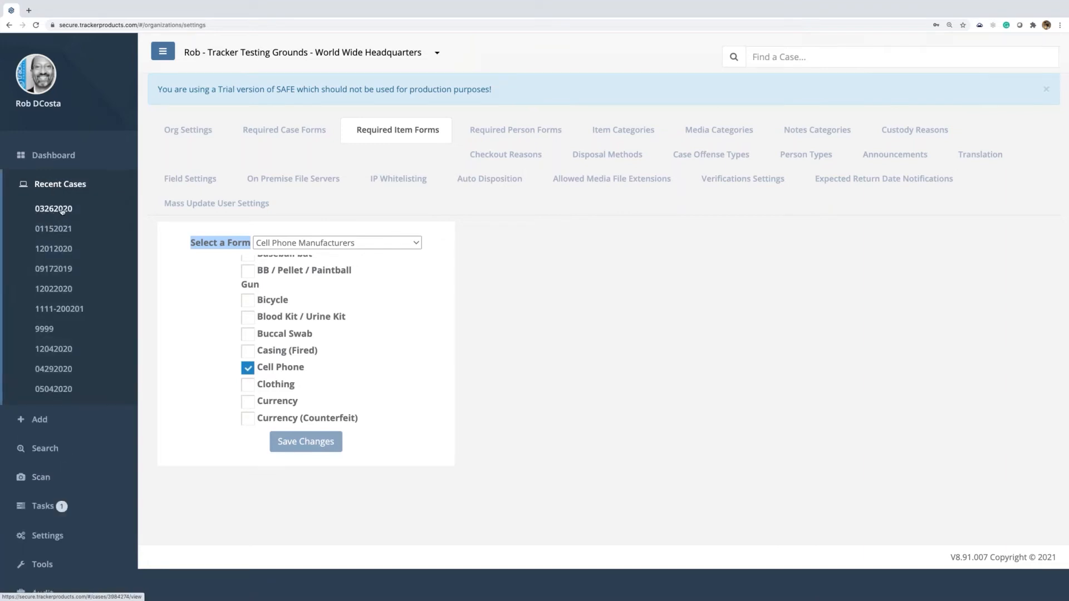
{"action": "left_click", "coordinate": [62, 210]}
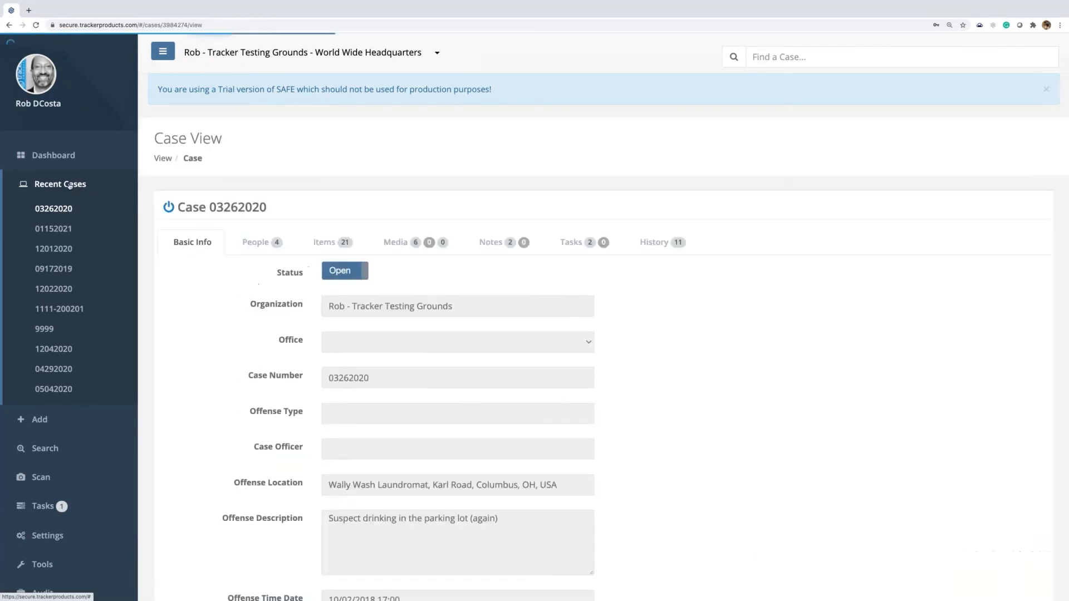
{"action": "left_click", "coordinate": [70, 186]}
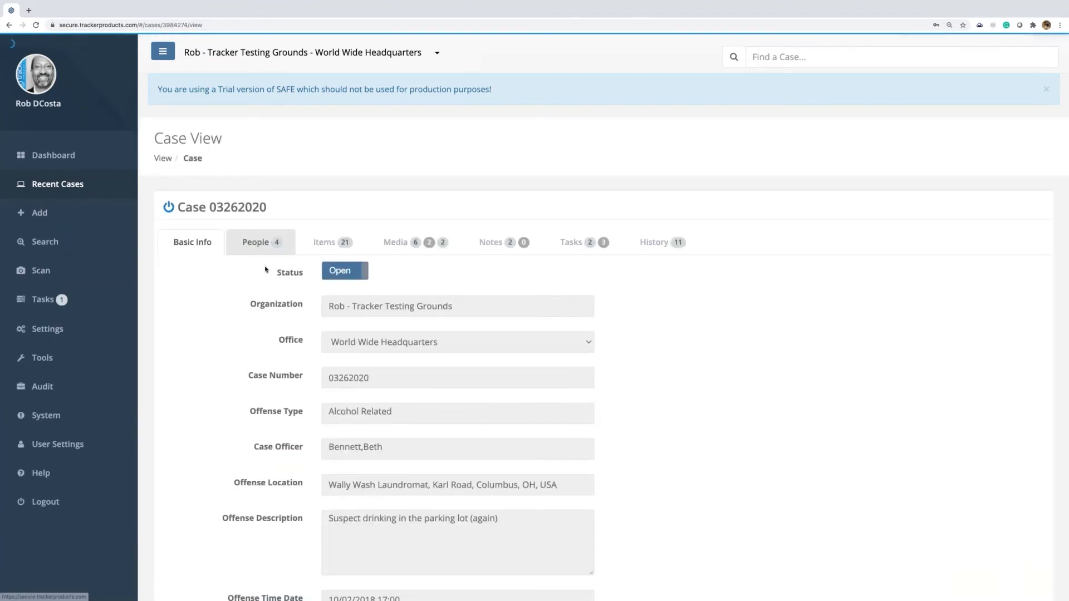
{"action": "left_click", "coordinate": [313, 245]}
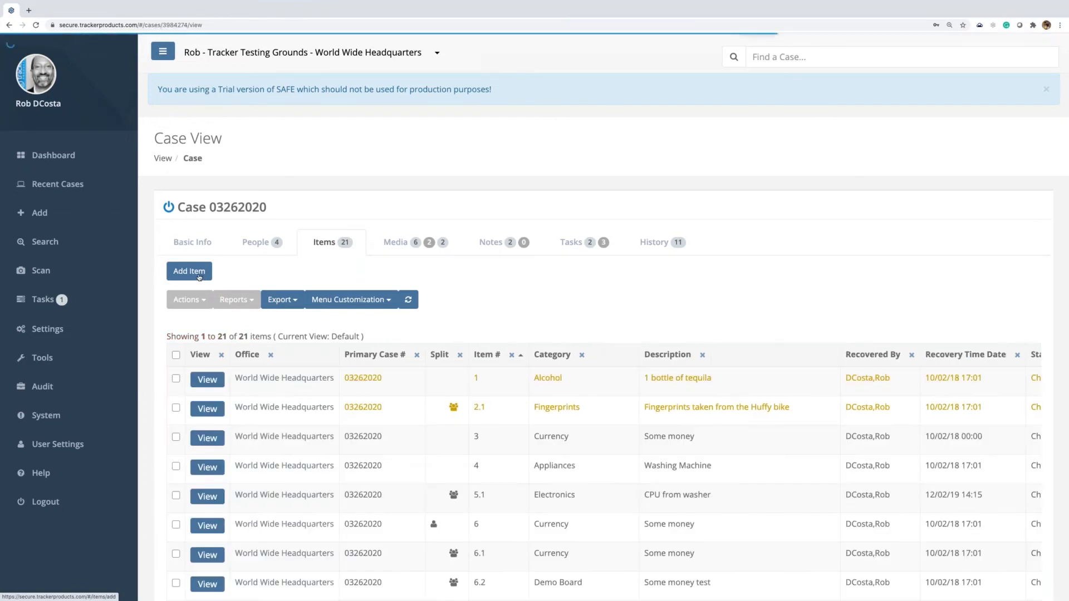
Add a new item to the case with the category Cell Phone and continue to its details
{"action": "left_click", "coordinate": [198, 276]}
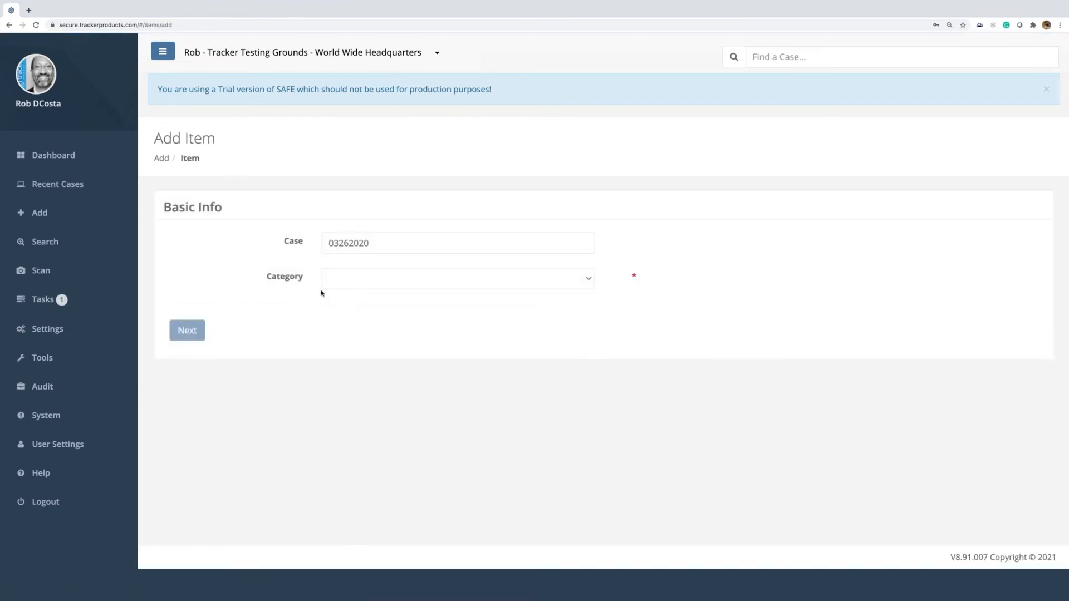
{"action": "left_click", "coordinate": [351, 279]}
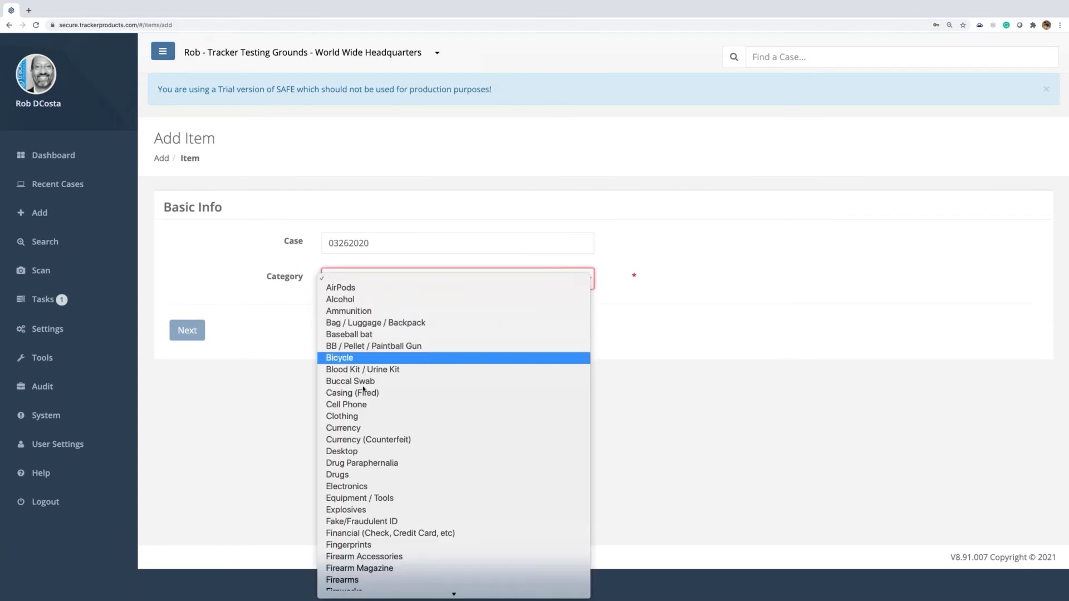
{"action": "left_click", "coordinate": [380, 406]}
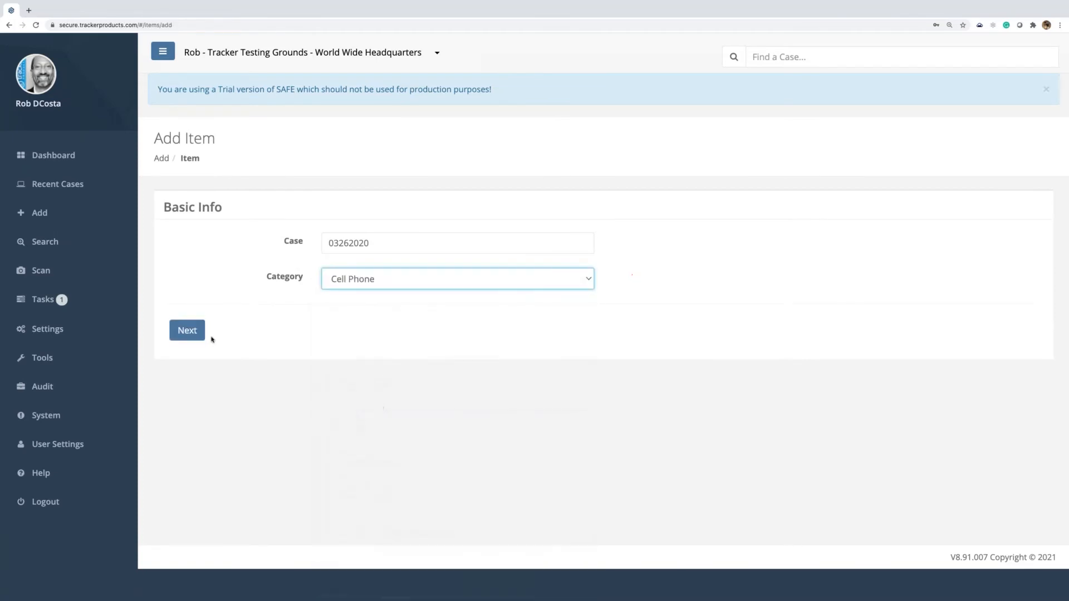
{"action": "left_click", "coordinate": [188, 333]}
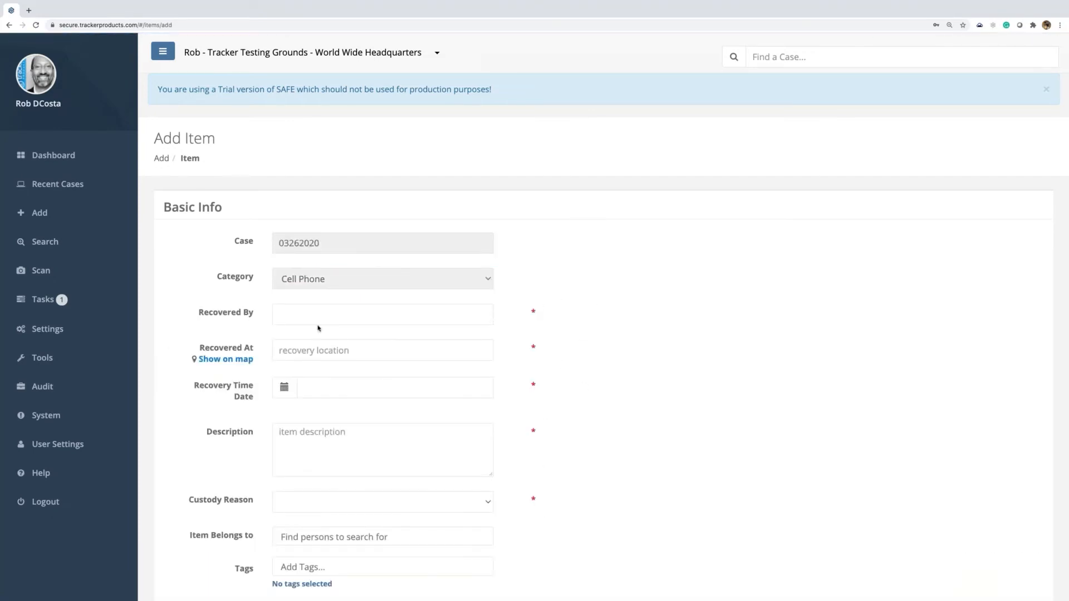
Fill in the recovering officer's name and set the recovery location to the suggested Wally Wash Laundromat
{"action": "type", "text": "rob"}
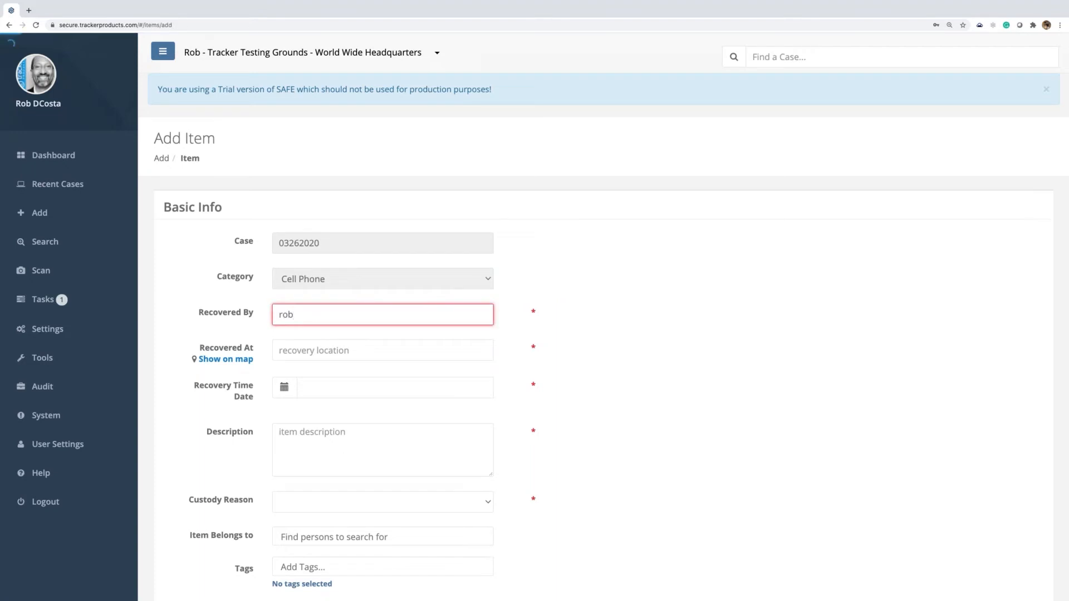
{"action": "left_click", "coordinate": [322, 338]}
{"action": "left_click", "coordinate": [295, 351]}
{"action": "type", "text": "wally wash"}
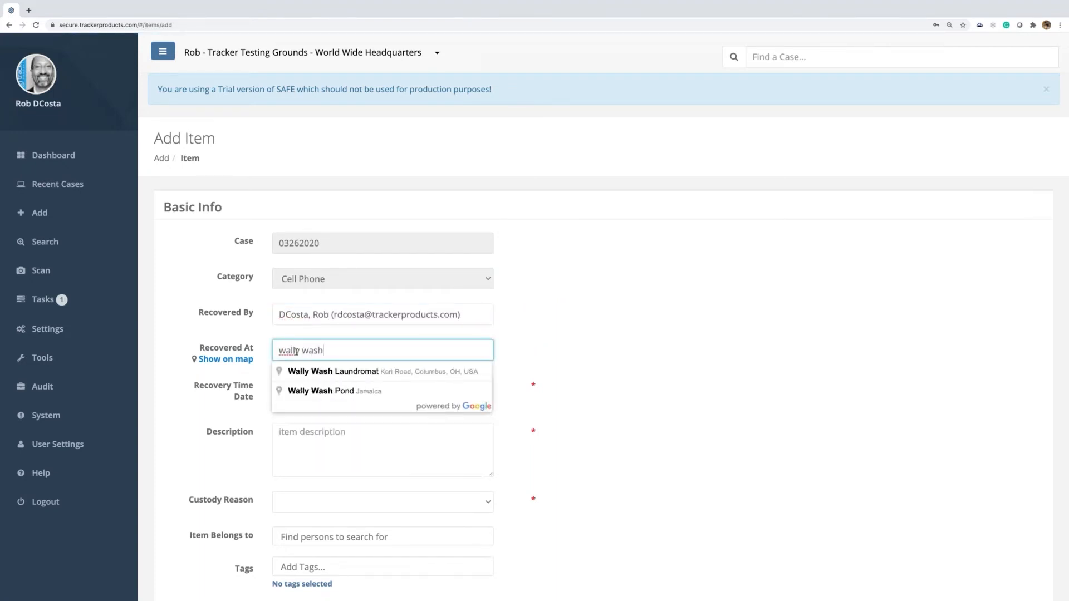
{"action": "left_click", "coordinate": [354, 376]}
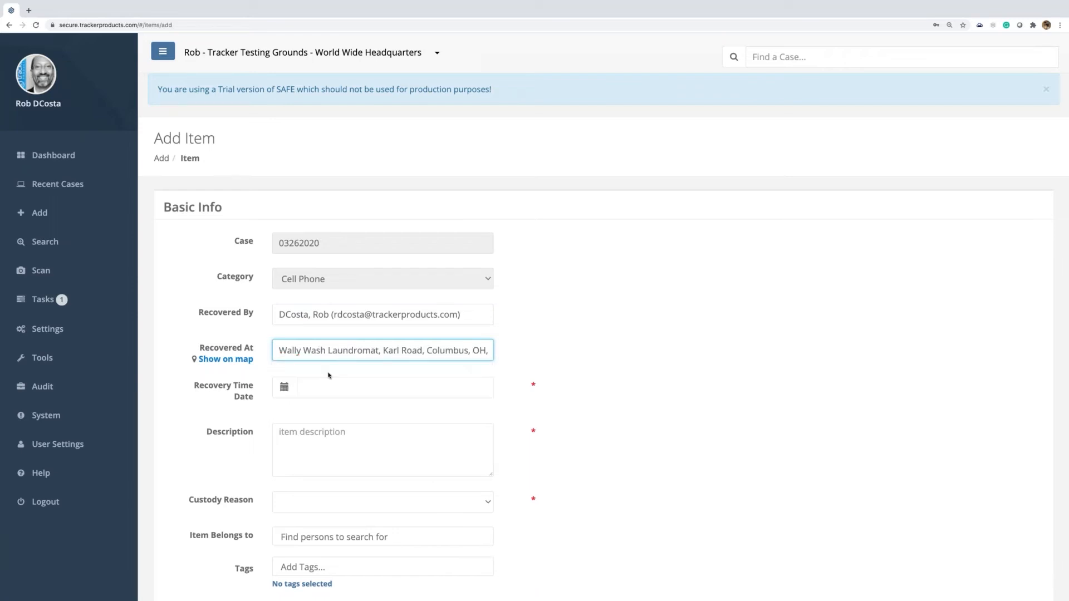
Set the item's recovery time to 02/03/21 14:25 and enter Cell Phone as its description
{"action": "left_click", "coordinate": [283, 390]}
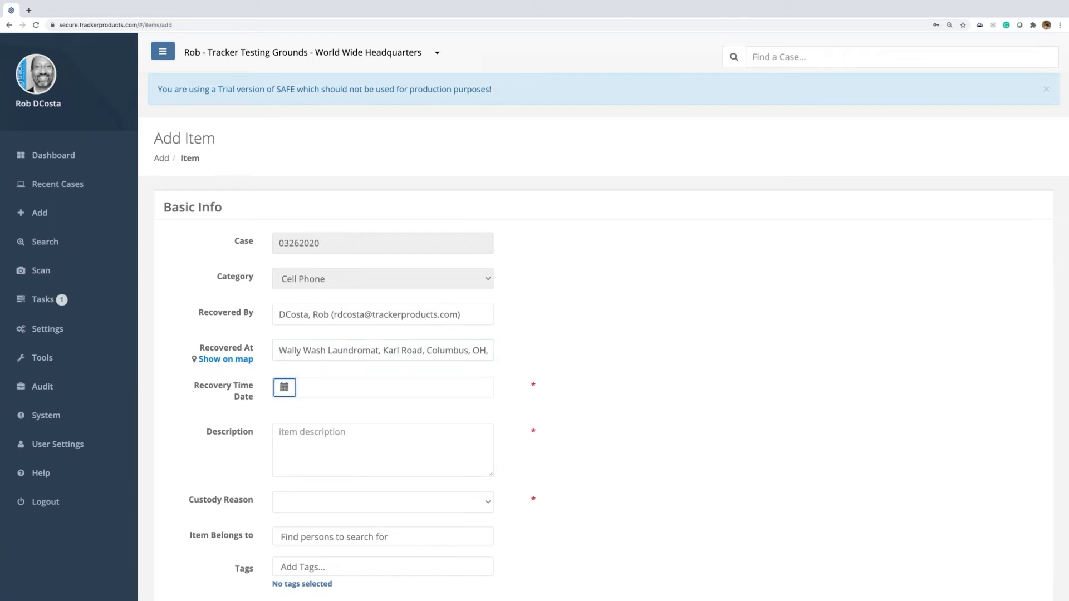
{"action": "left_click", "coordinate": [395, 477]}
{"action": "left_click", "coordinate": [318, 407]}
{"action": "type", "text": "C"}
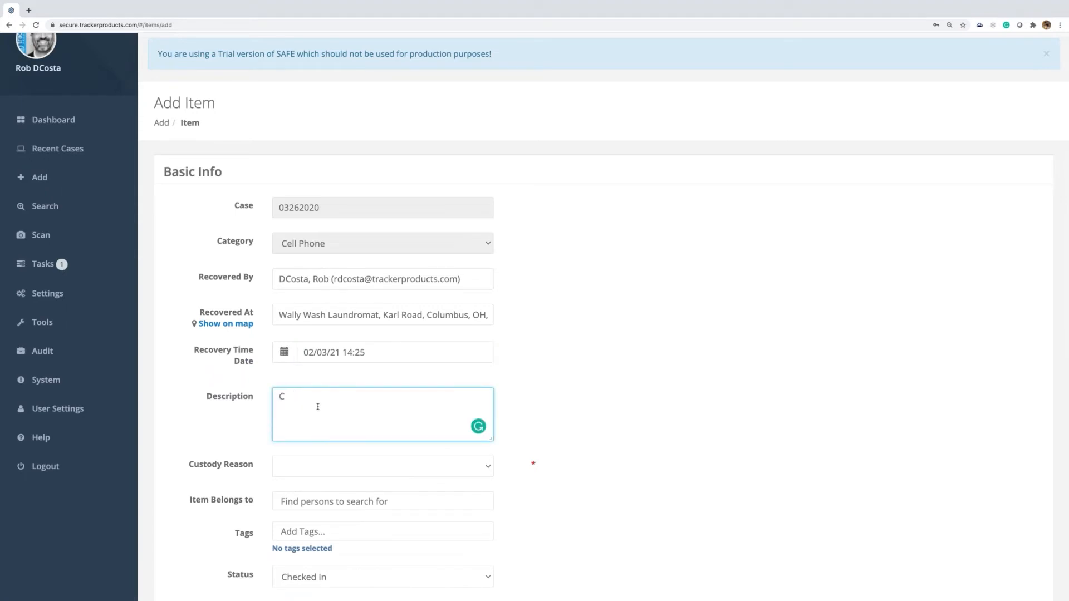
{"action": "type", "text": "lell Phone"}
Set the custody reason to Found Property and the storage location to Temp Lockers/Temp Locker 02
{"action": "left_click", "coordinate": [329, 466]}
{"action": "left_click", "coordinate": [351, 502]}
{"action": "scroll", "coordinate": [239, 478], "scroll_direction": "down", "scroll_amount": 2}
{"action": "scroll", "coordinate": [239, 478], "scroll_direction": "down", "scroll_amount": 2}
{"action": "left_click", "coordinate": [478, 460]}
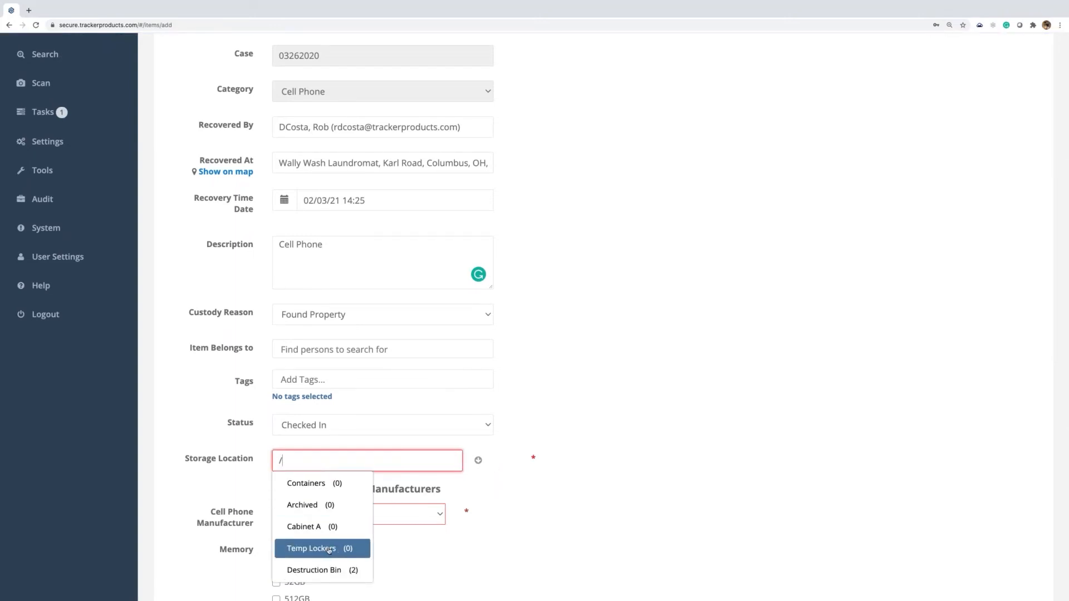
{"action": "left_click", "coordinate": [316, 549]}
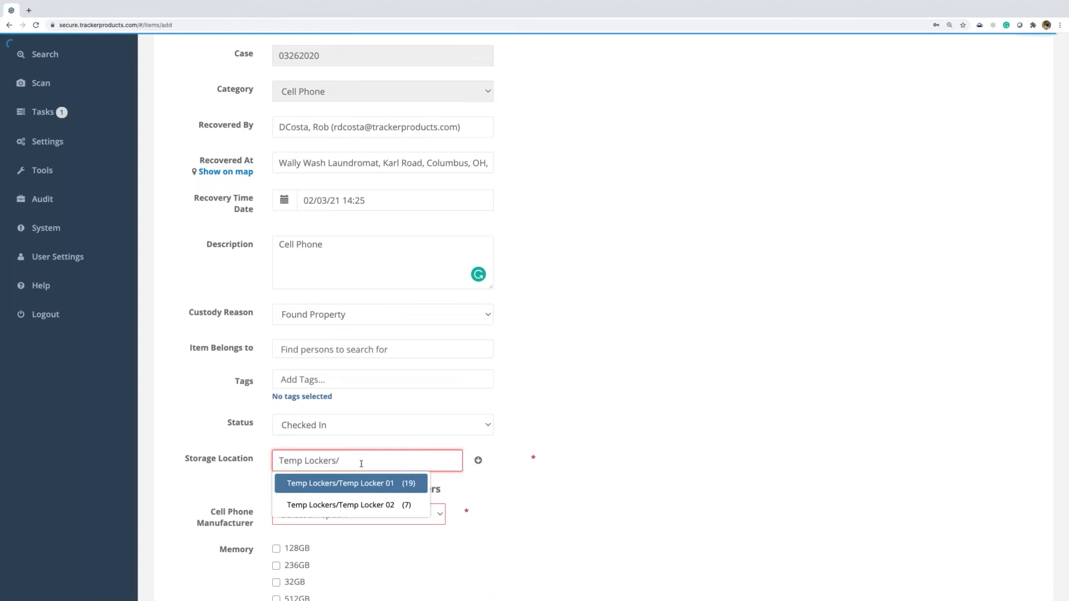
{"action": "left_click", "coordinate": [328, 507]}
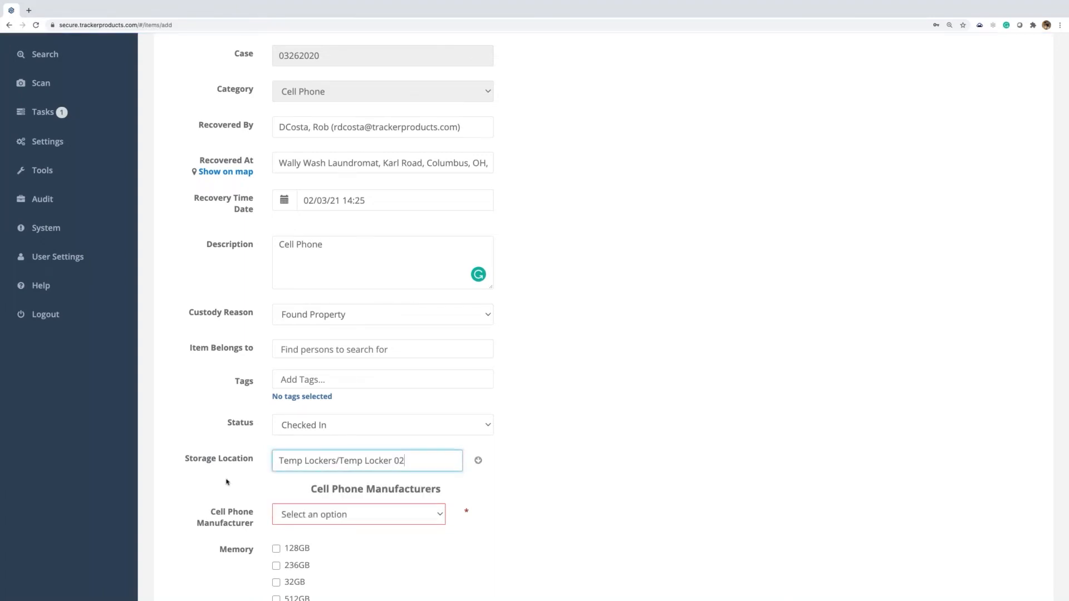
Choose Samsung as the manufacturer in the item's Cell Phone Manufacturers section
{"action": "left_click_drag", "start_coordinate": [310, 490], "coordinate": [446, 493]}
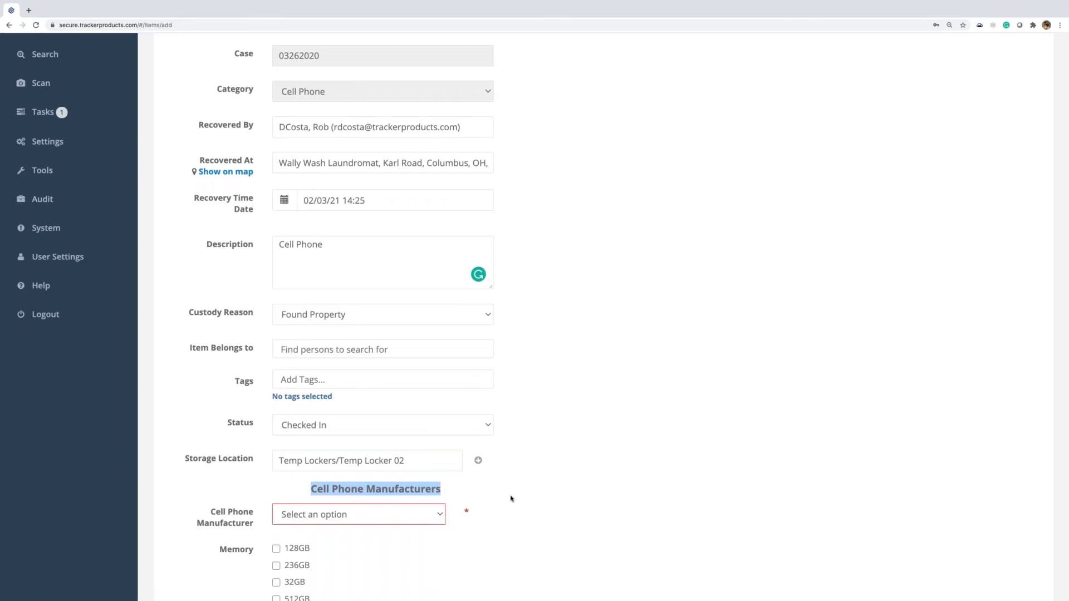
{"action": "scroll", "coordinate": [511, 498], "scroll_direction": "down", "scroll_amount": 5}
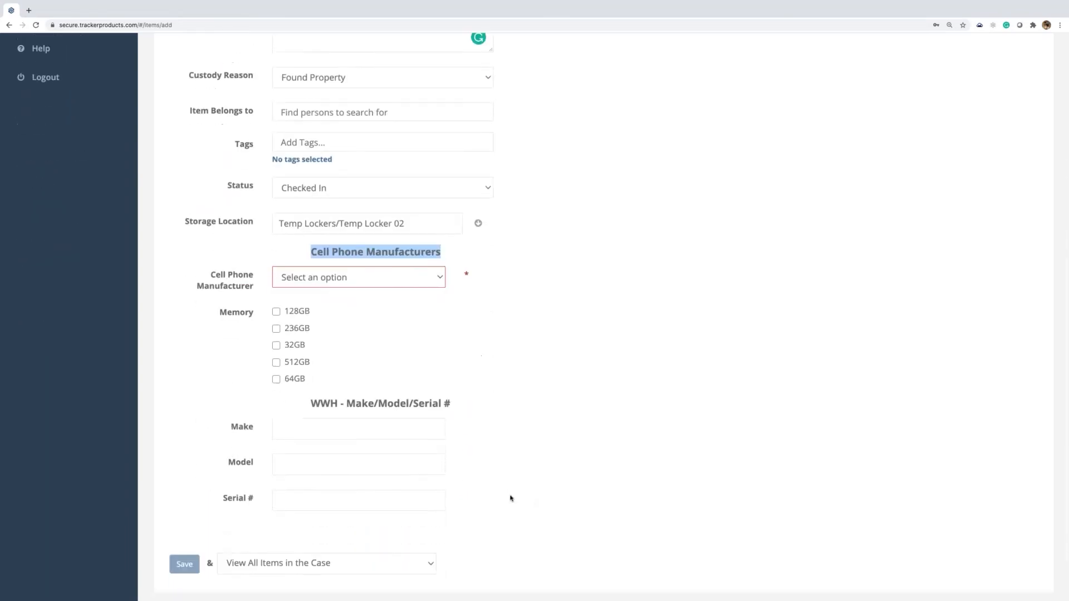
{"action": "scroll", "coordinate": [511, 498], "scroll_direction": "up", "scroll_amount": 1}
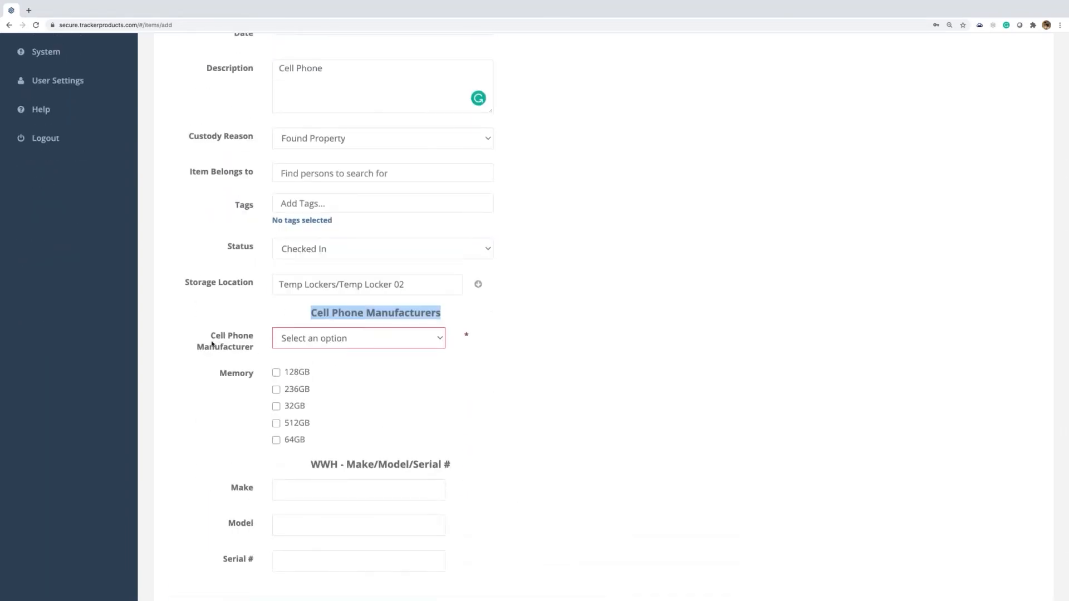
{"action": "left_click", "coordinate": [385, 342]}
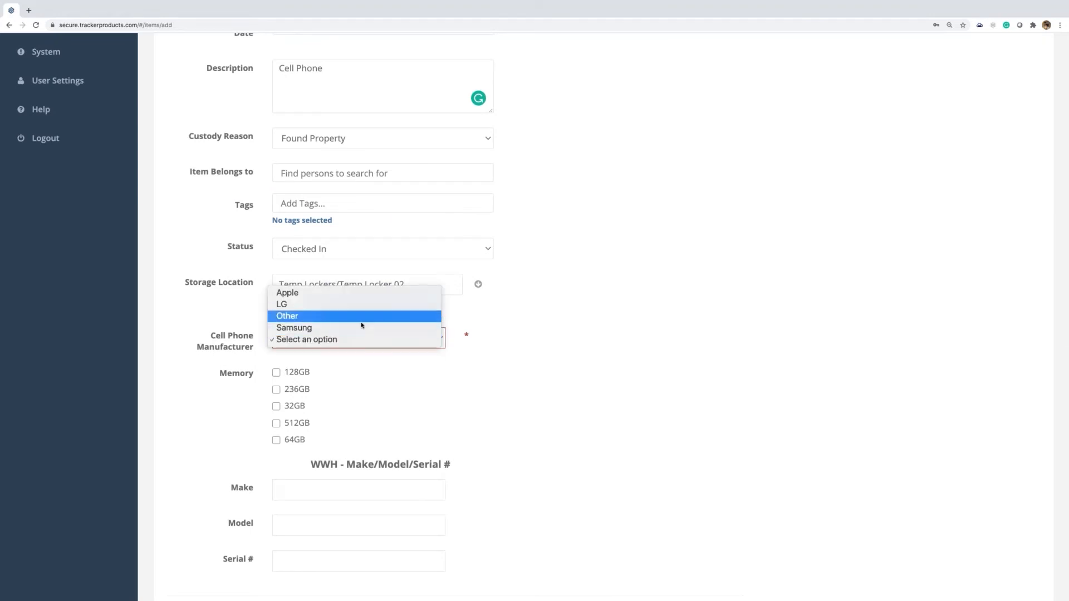
{"action": "left_click", "coordinate": [321, 327]}
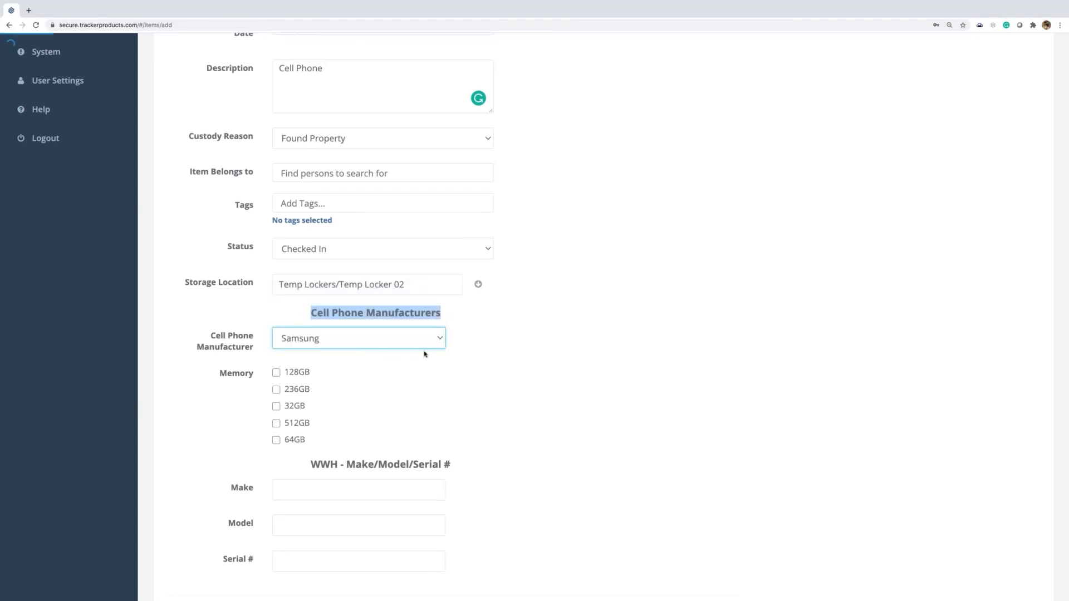
Set the cell phone manufacturer to Apple, with model iPhone 11 Pro and 128GB of memory
{"action": "left_click", "coordinate": [437, 340]}
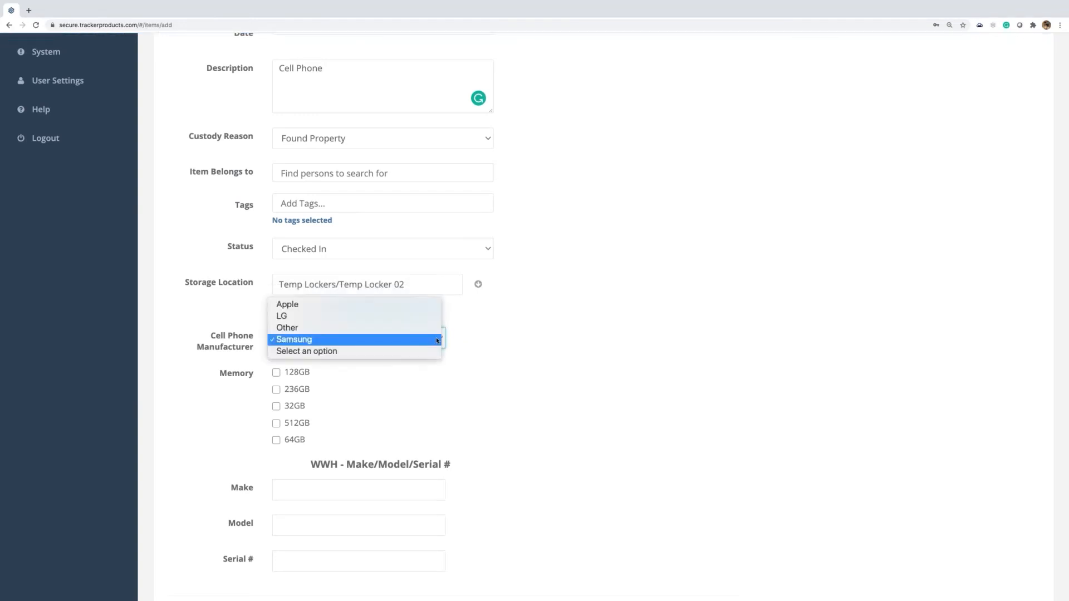
{"action": "left_click", "coordinate": [326, 305]}
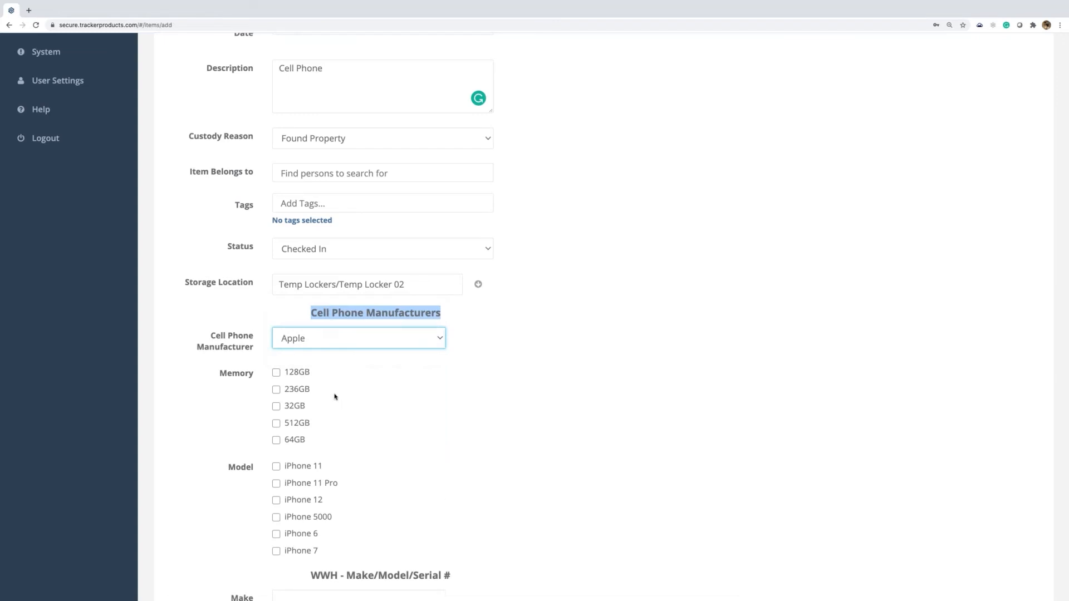
{"action": "scroll", "coordinate": [345, 407], "scroll_direction": "down", "scroll_amount": 2}
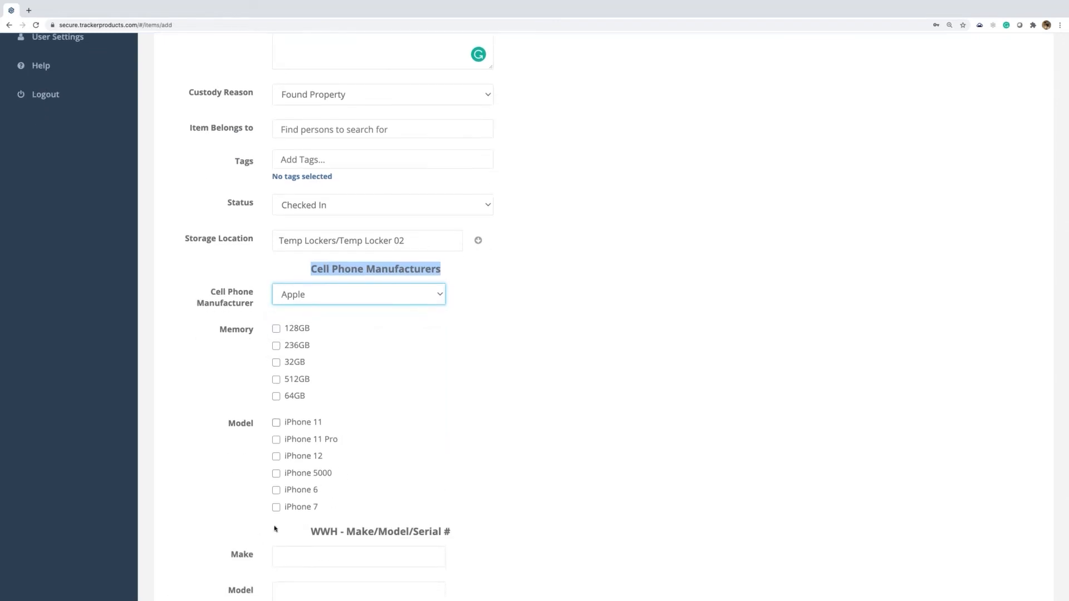
{"action": "left_click", "coordinate": [276, 440]}
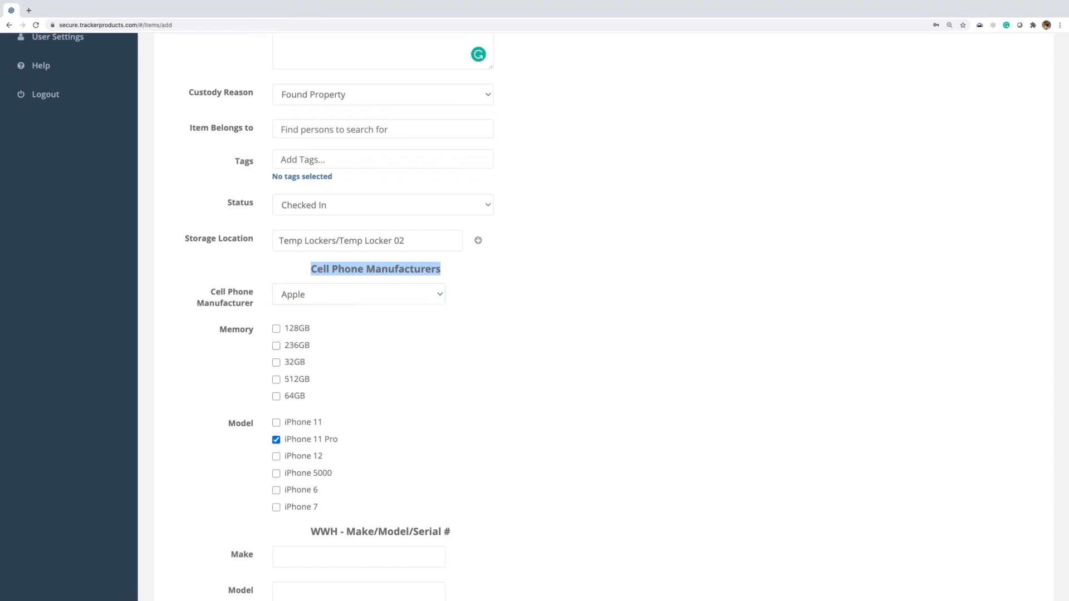
{"action": "left_click", "coordinate": [277, 329]}
Review the item form's custom sections, including WWH - Make/Model/Serial # below the Cell Phone Manufacturers fields
{"action": "scroll", "coordinate": [428, 381], "scroll_direction": "down", "scroll_amount": 5}
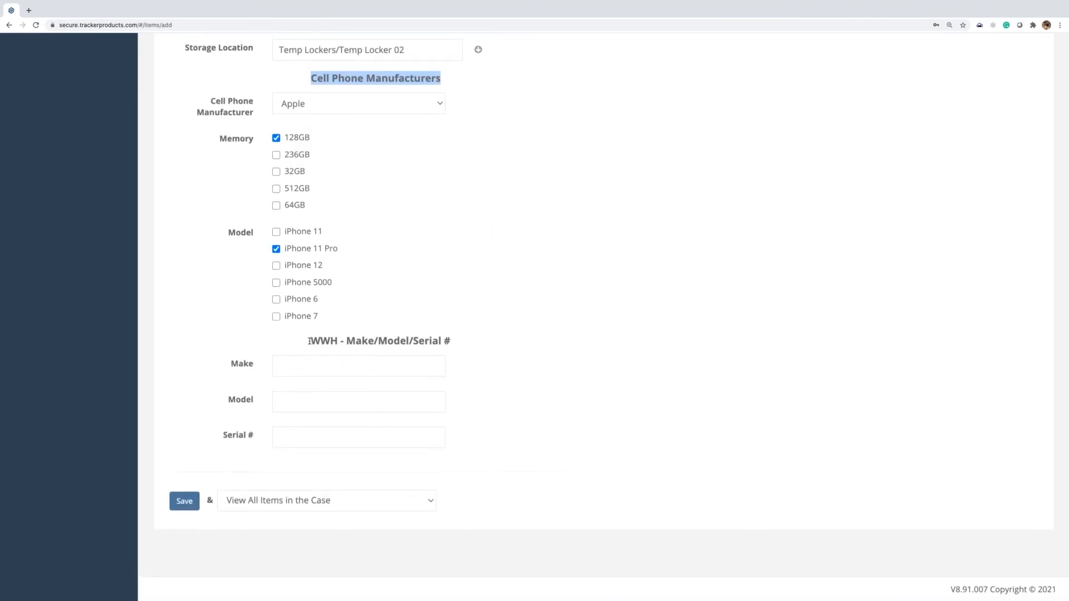
{"action": "left_click_drag", "start_coordinate": [309, 341], "coordinate": [469, 344]}
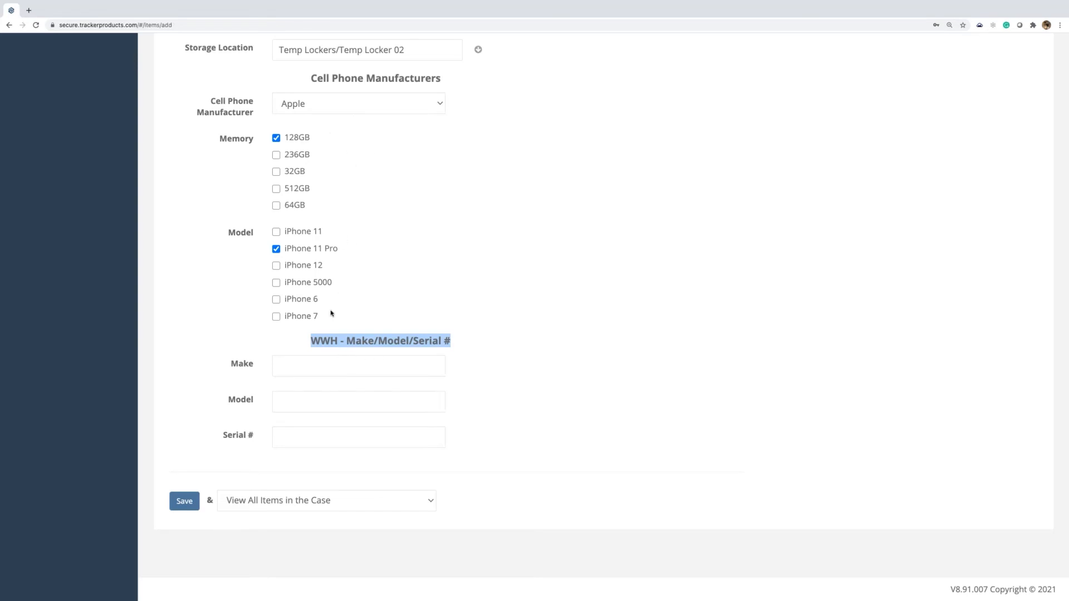
{"action": "scroll", "coordinate": [224, 290], "scroll_direction": "up", "scroll_amount": 10}
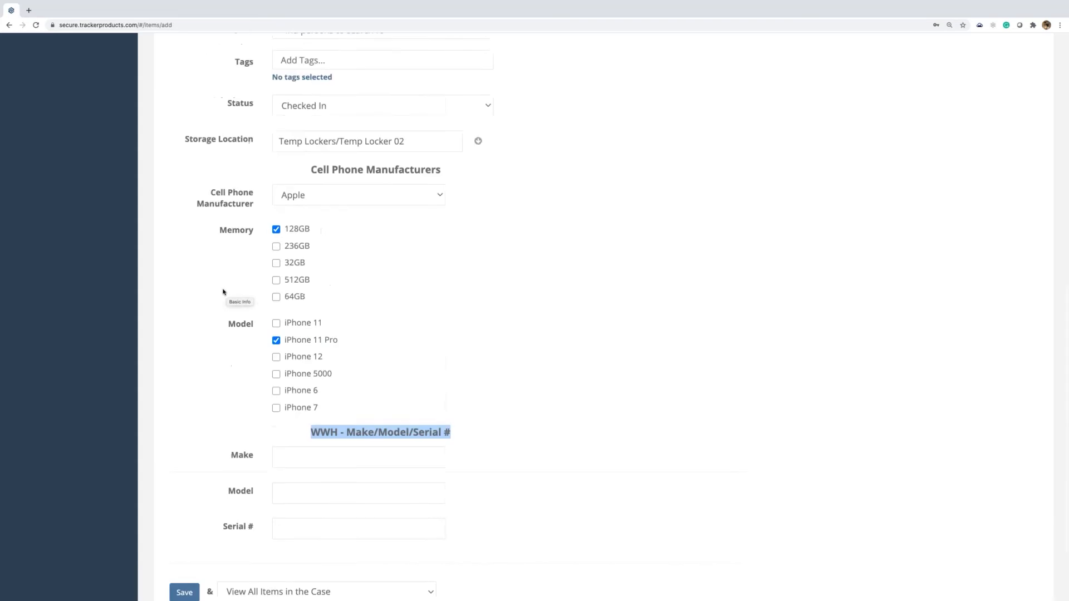
{"action": "scroll", "coordinate": [224, 290], "scroll_direction": "down", "scroll_amount": 10}
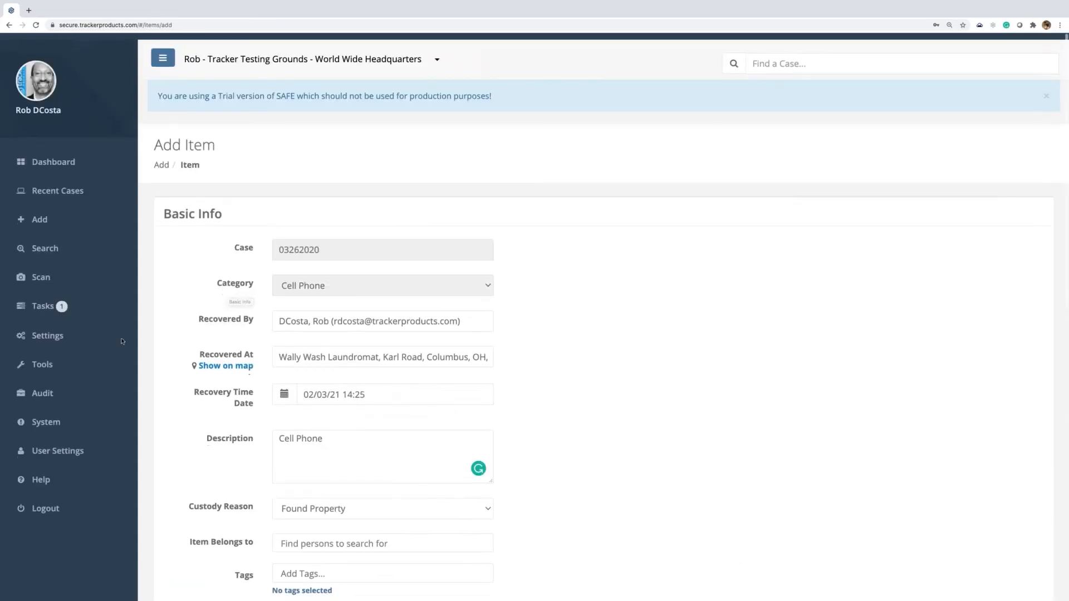
{"action": "scroll", "coordinate": [225, 489], "scroll_direction": "up", "scroll_amount": 1}
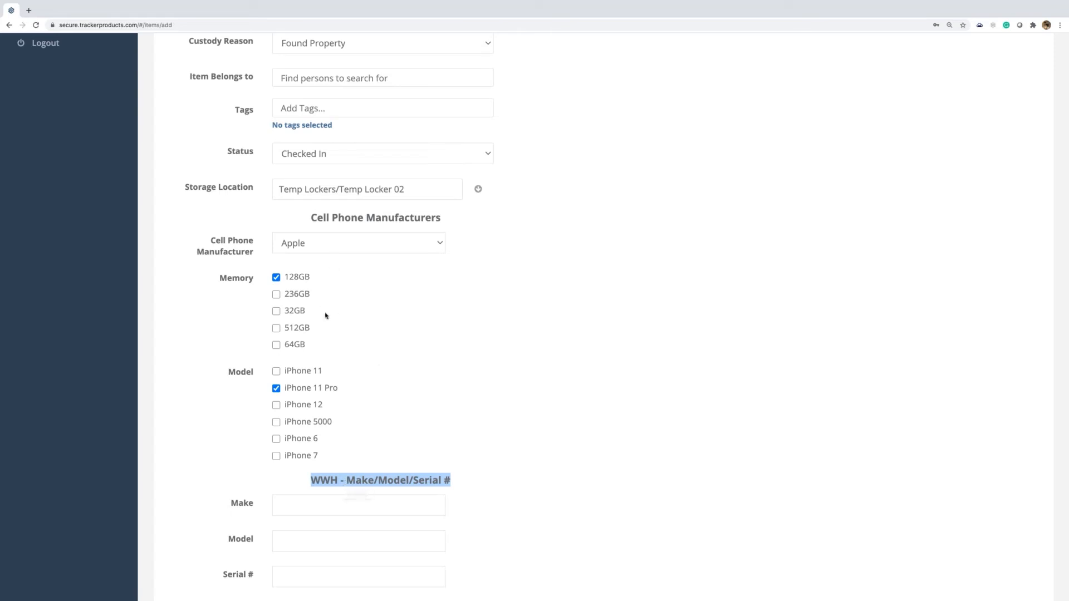
Go to the custom data forms and open the Cell Phone Manufacturers form for editing
{"action": "scroll", "coordinate": [181, 253], "scroll_direction": "up", "scroll_amount": 6}
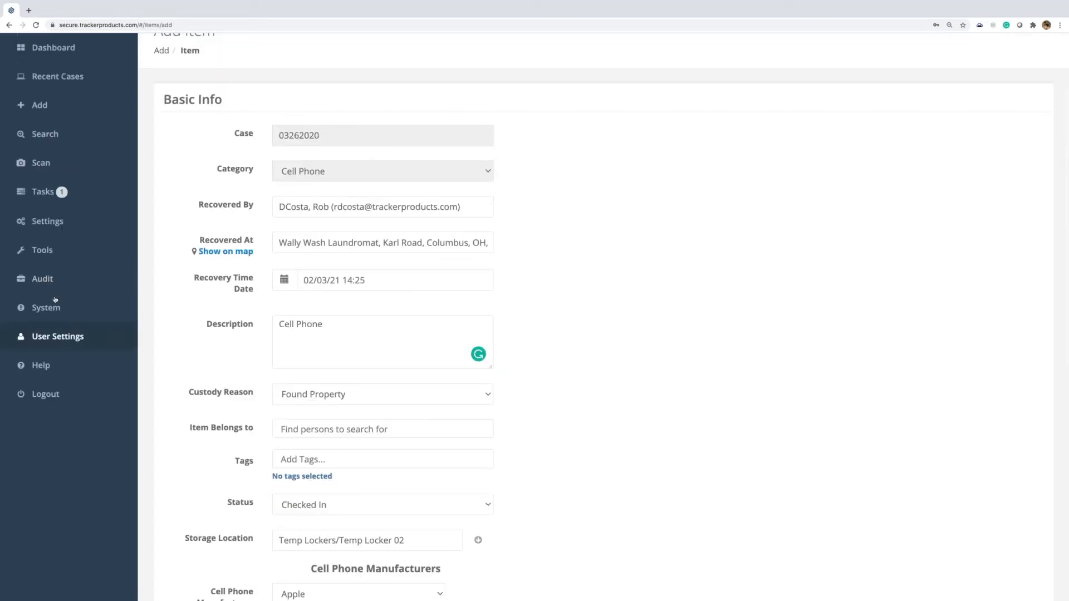
{"action": "left_click", "coordinate": [43, 251]}
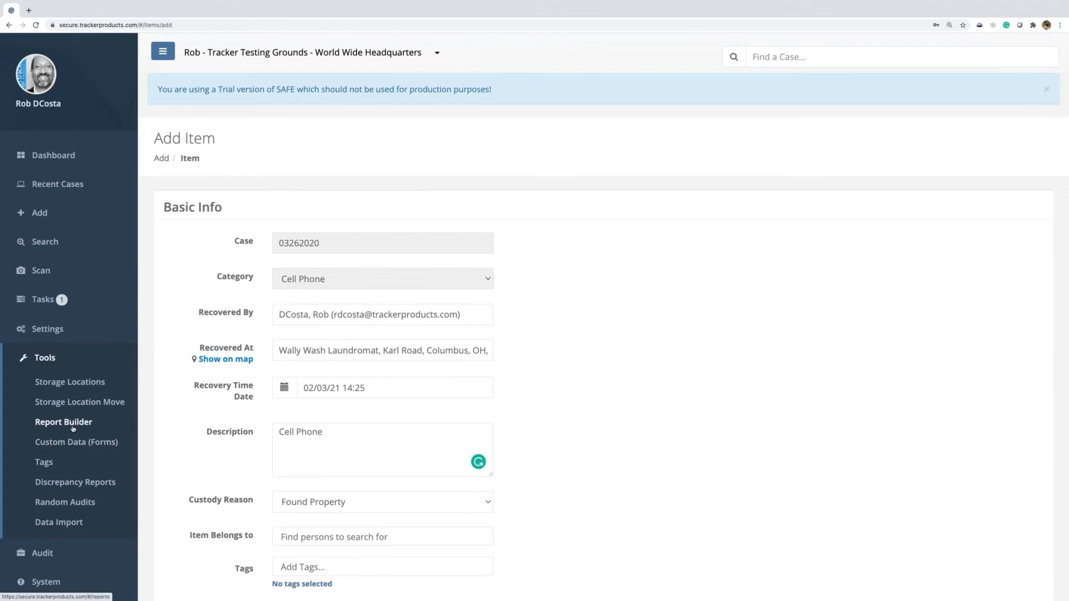
{"action": "left_click", "coordinate": [69, 447]}
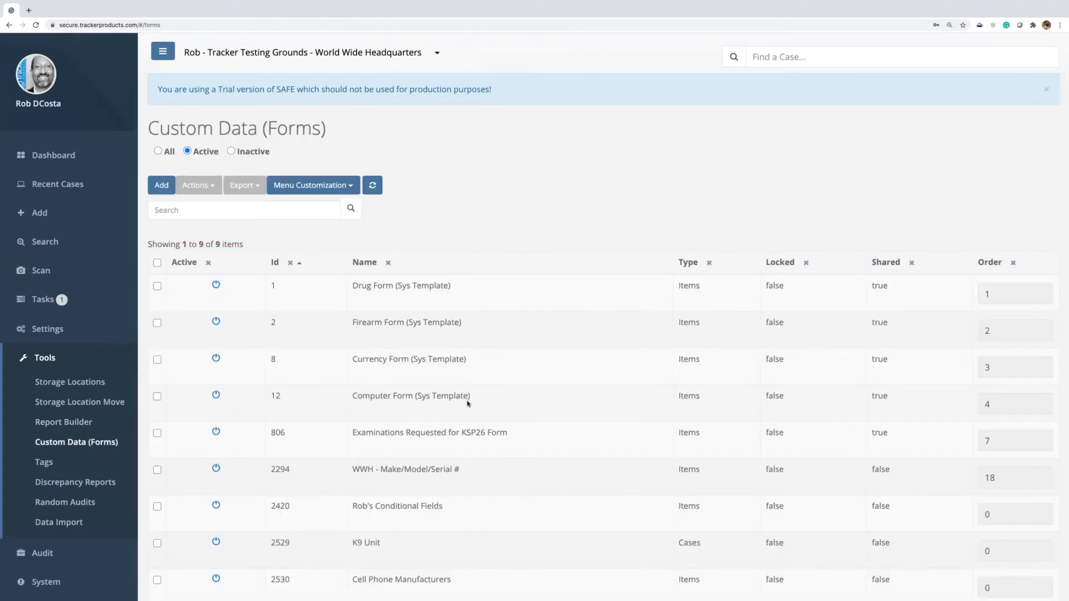
{"action": "scroll", "coordinate": [456, 451], "scroll_direction": "down", "scroll_amount": 3}
{"action": "left_click", "coordinate": [444, 499]}
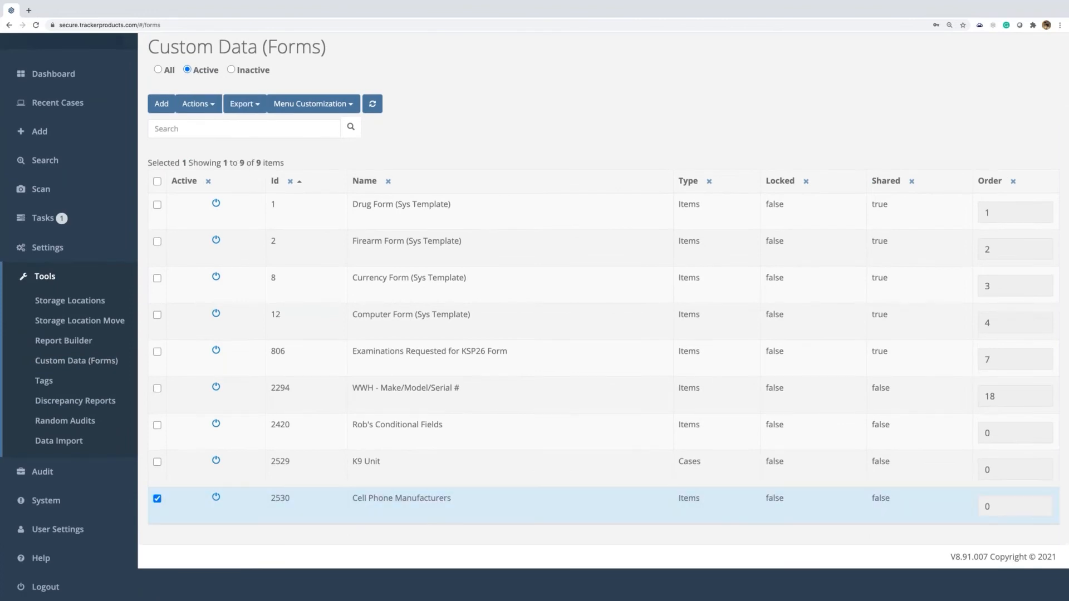
{"action": "left_click", "coordinate": [210, 108]}
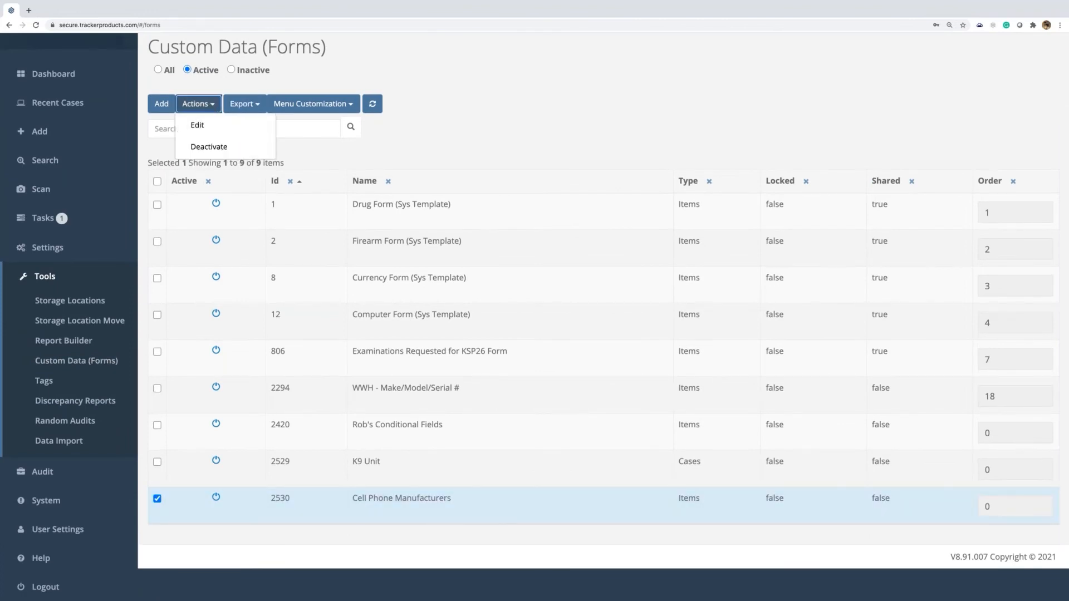
{"action": "left_click", "coordinate": [211, 127]}
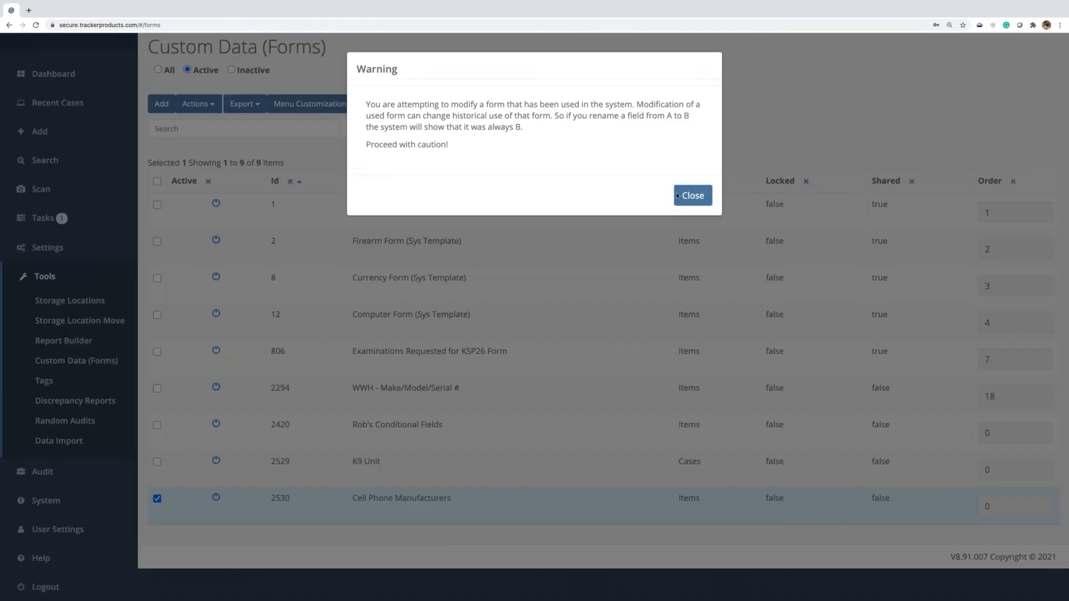
{"action": "left_click", "coordinate": [579, 298]}
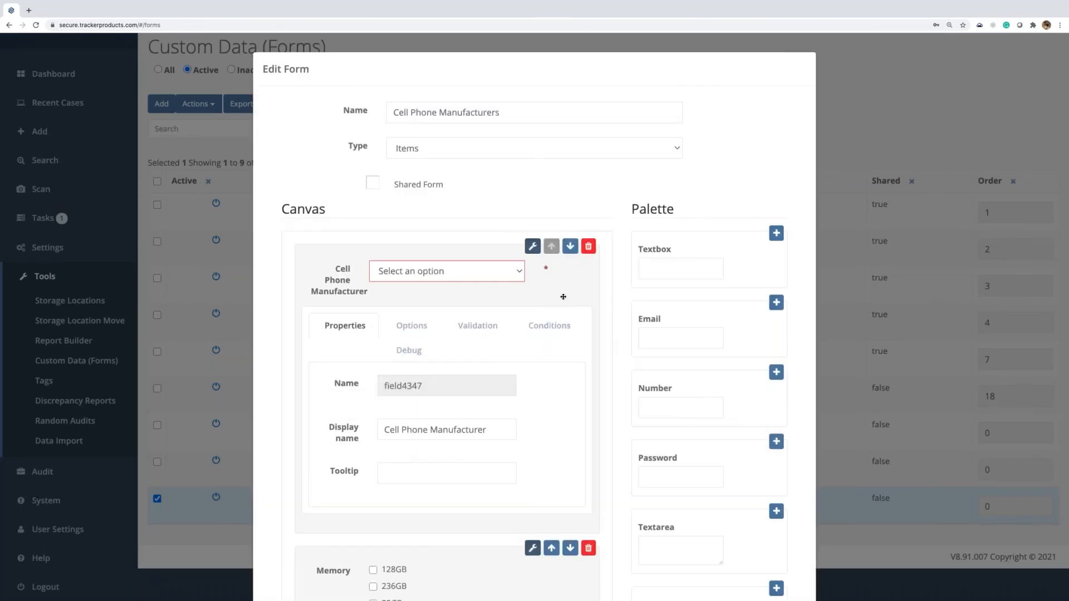
Move the Model field above Memory so it directly follows Cell Phone Manufacturer on the form canvas
{"action": "scroll", "coordinate": [534, 317], "scroll_direction": "down", "scroll_amount": 8}
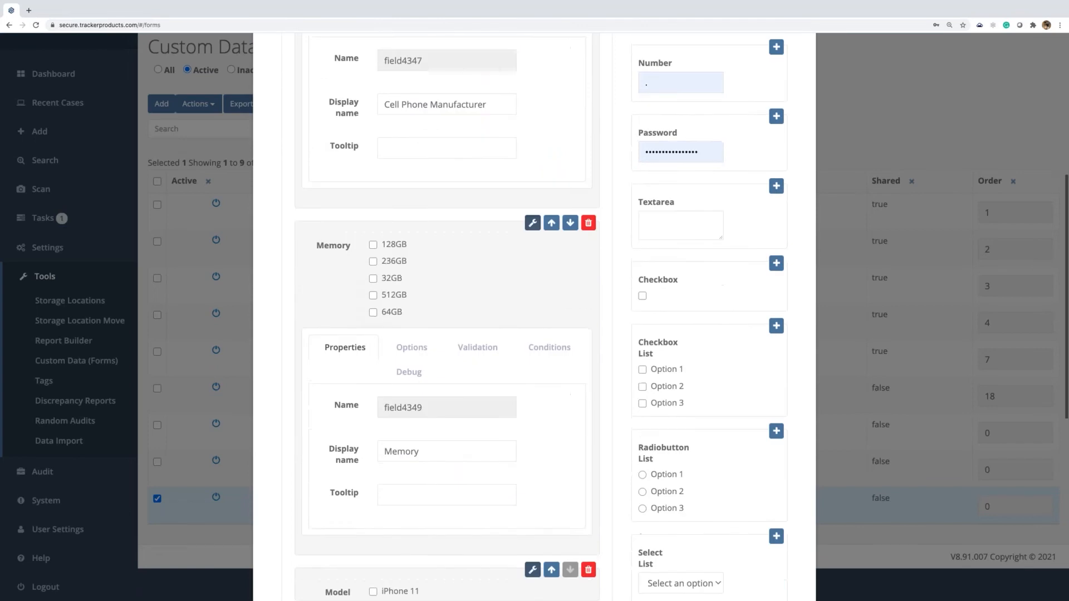
{"action": "scroll", "coordinate": [549, 309], "scroll_direction": "down", "scroll_amount": 1}
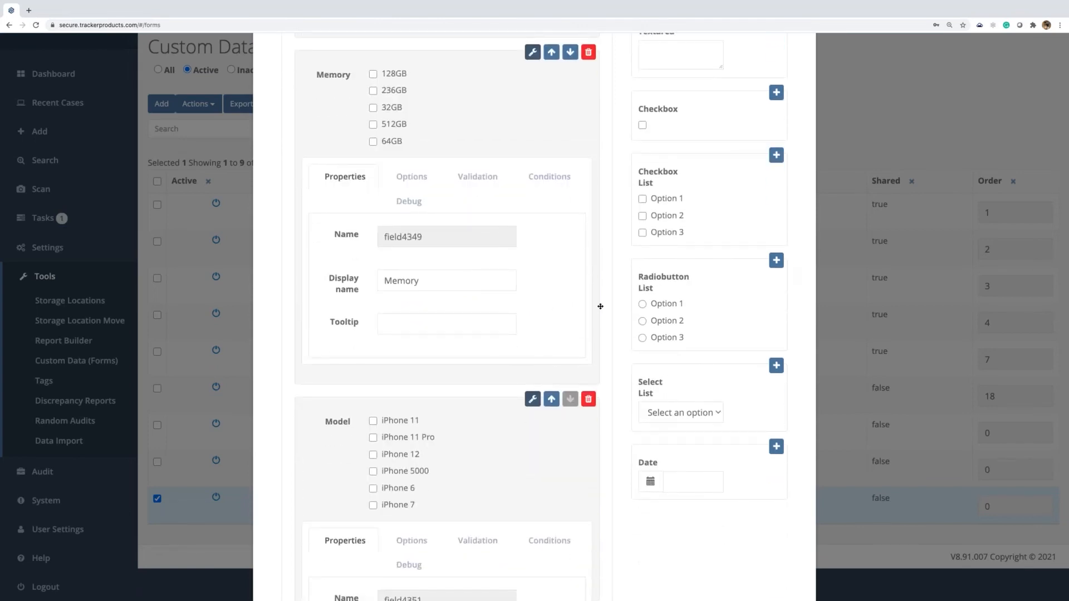
{"action": "scroll", "coordinate": [618, 311], "scroll_direction": "up", "scroll_amount": 3}
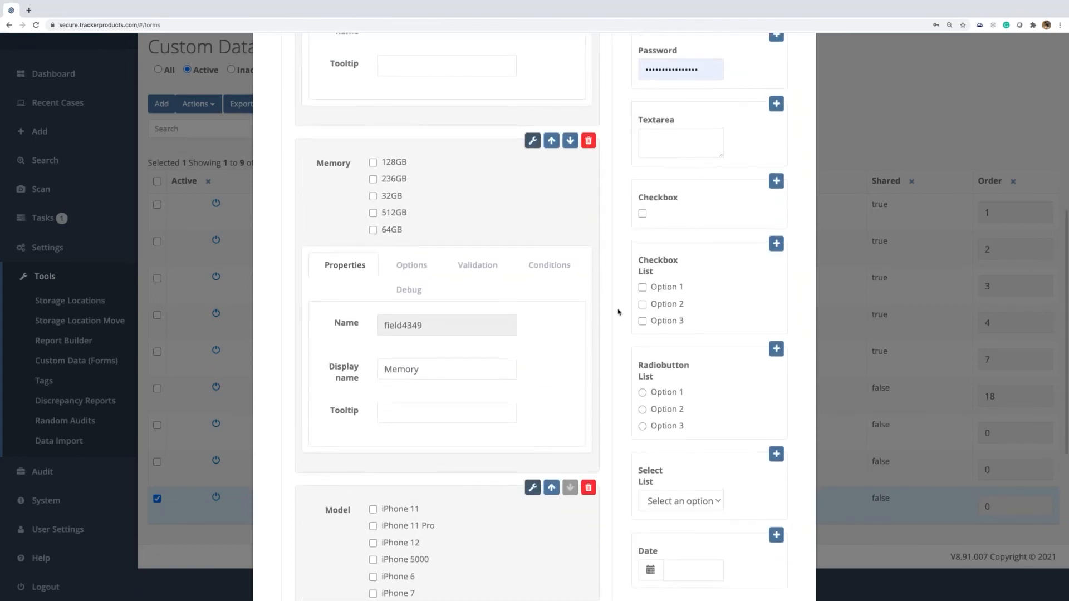
{"action": "scroll", "coordinate": [618, 311], "scroll_direction": "up", "scroll_amount": 3}
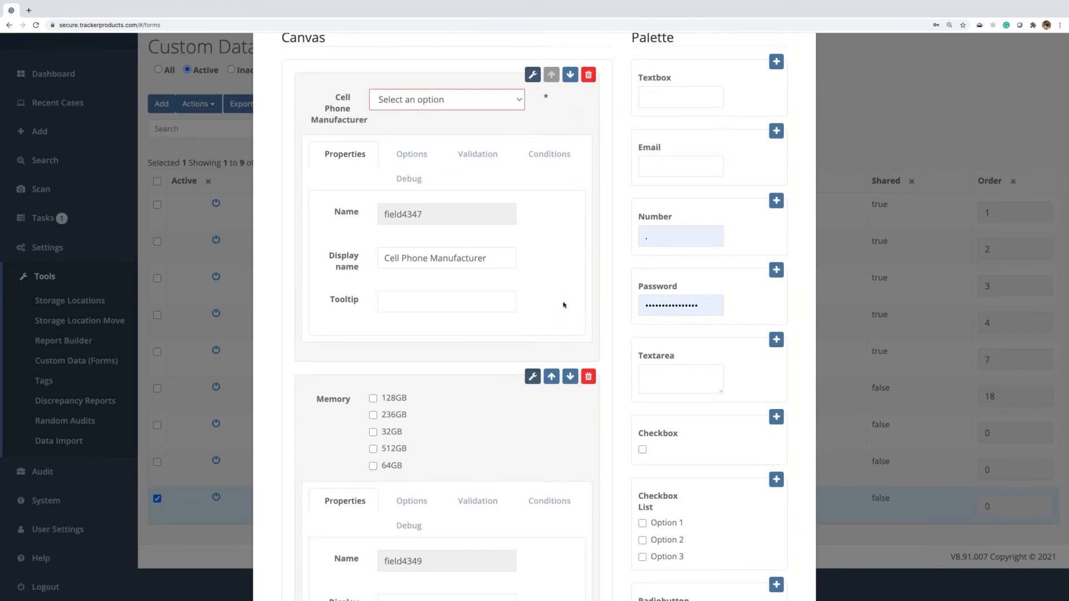
{"action": "scroll", "coordinate": [612, 291], "scroll_direction": "down", "scroll_amount": 3}
{"action": "scroll", "coordinate": [612, 291], "scroll_direction": "down", "scroll_amount": 3}
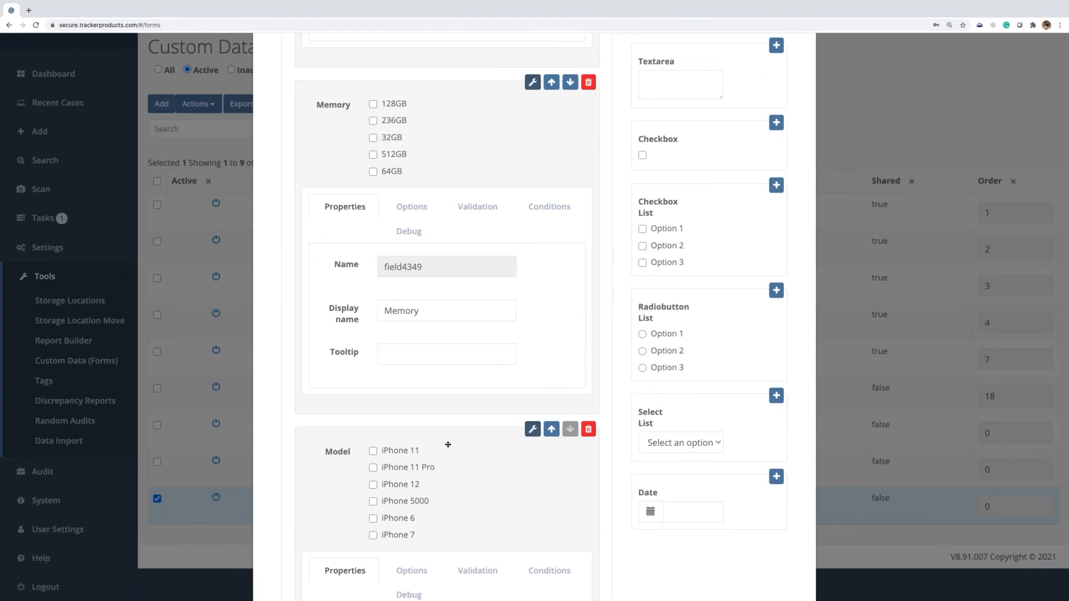
{"action": "left_click_drag", "start_coordinate": [435, 441], "coordinate": [440, 100]}
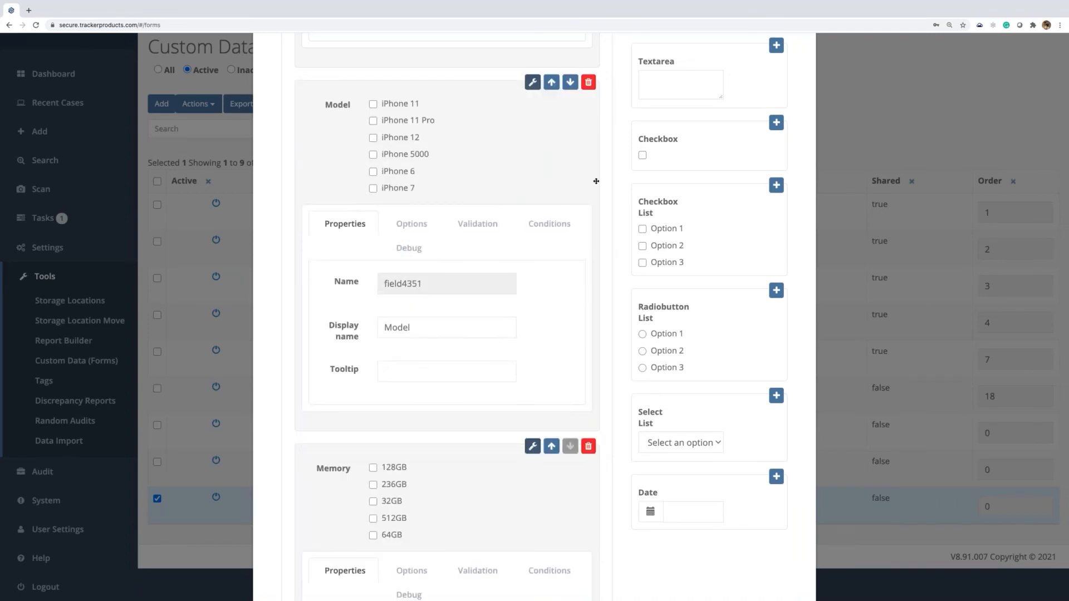
{"action": "scroll", "coordinate": [605, 178], "scroll_direction": "up", "scroll_amount": 3}
{"action": "scroll", "coordinate": [605, 178], "scroll_direction": "up", "scroll_amount": 2}
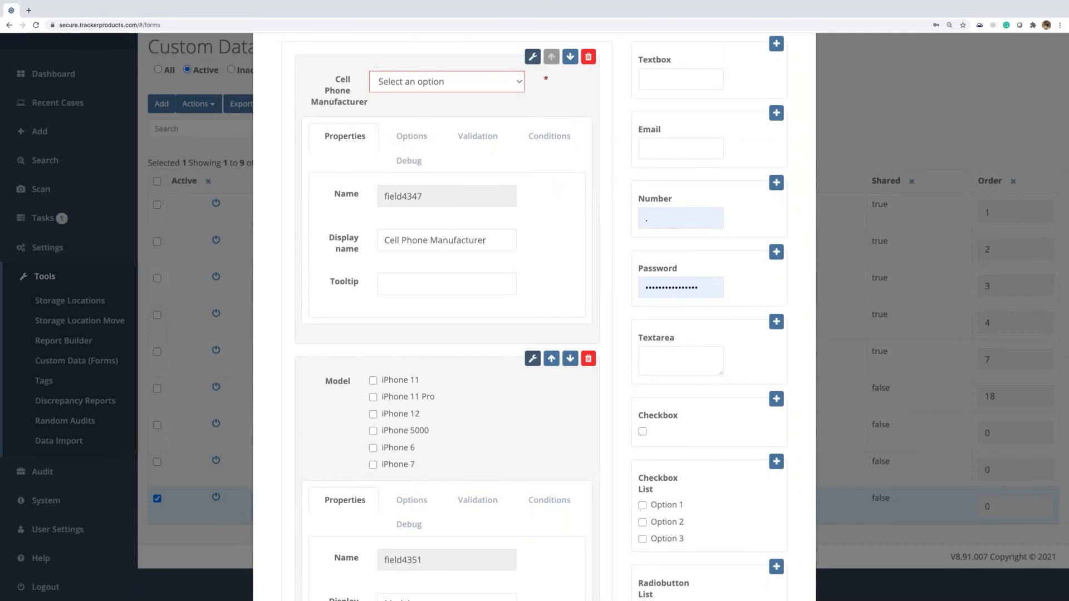
{"action": "scroll", "coordinate": [440, 204], "scroll_direction": "down", "scroll_amount": 4}
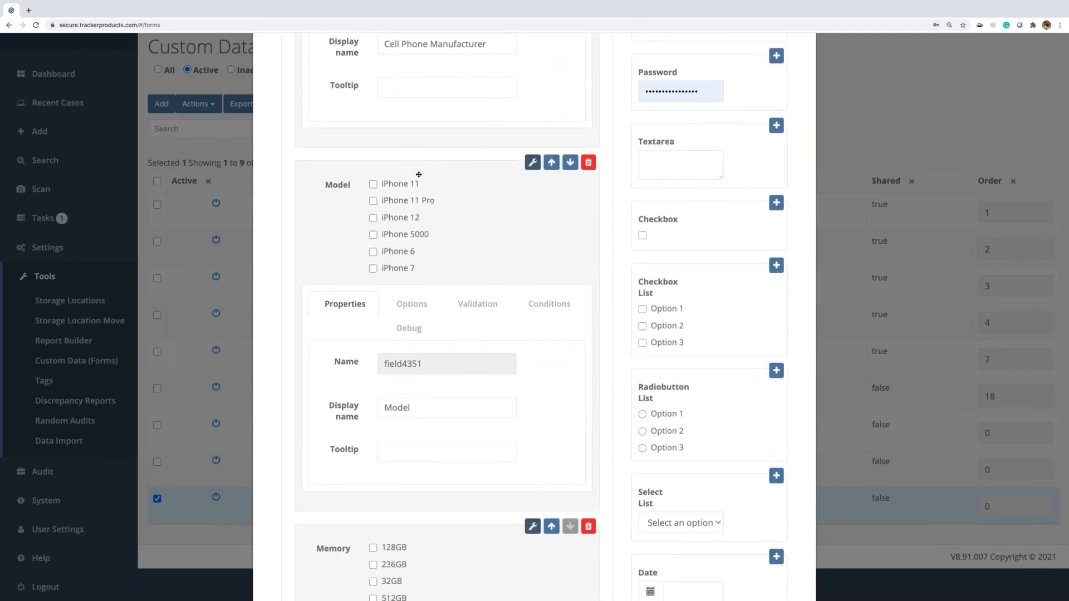
{"action": "scroll", "coordinate": [539, 228], "scroll_direction": "down", "scroll_amount": 5}
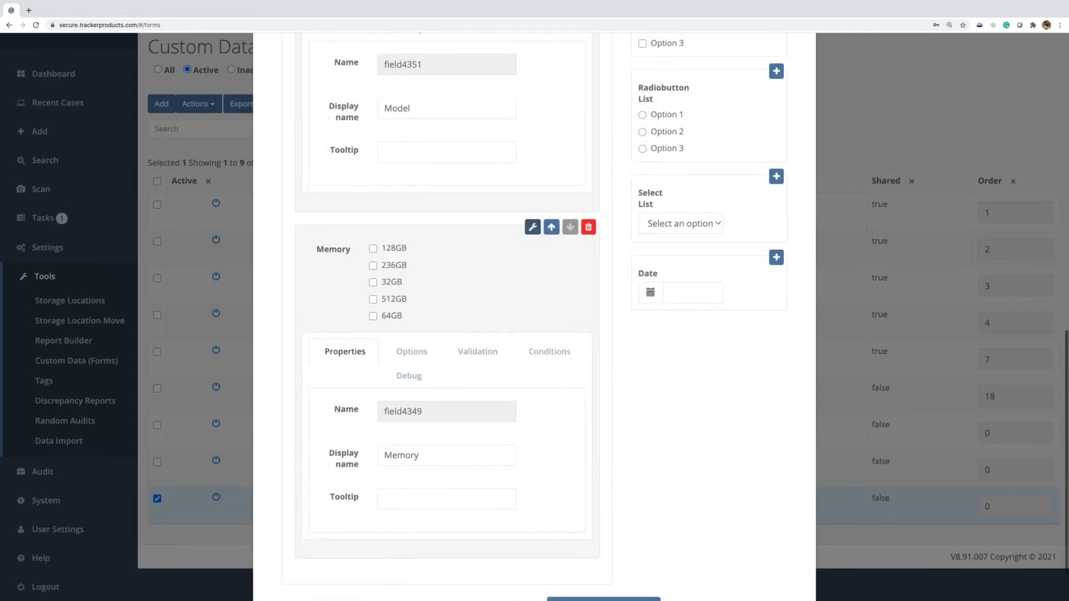
Correct the Memory field's 236GB option to 256GB in its option list
{"action": "left_click", "coordinate": [411, 357]}
{"action": "scroll", "coordinate": [454, 438], "scroll_direction": "down", "scroll_amount": 1}
{"action": "left_click", "coordinate": [454, 438]}
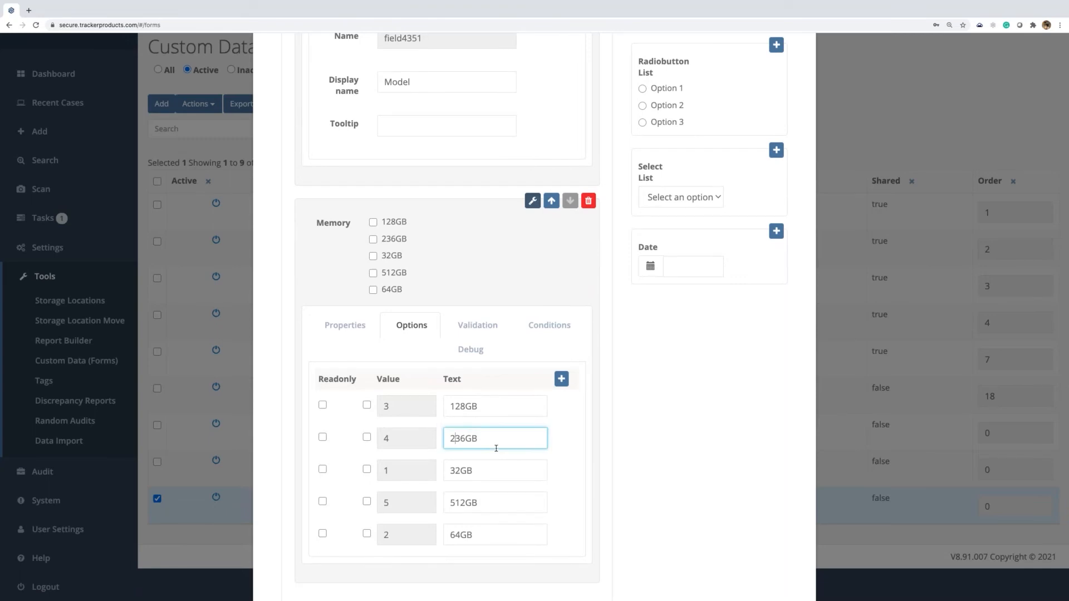
{"action": "scroll", "coordinate": [562, 416], "scroll_direction": "down", "scroll_amount": 2}
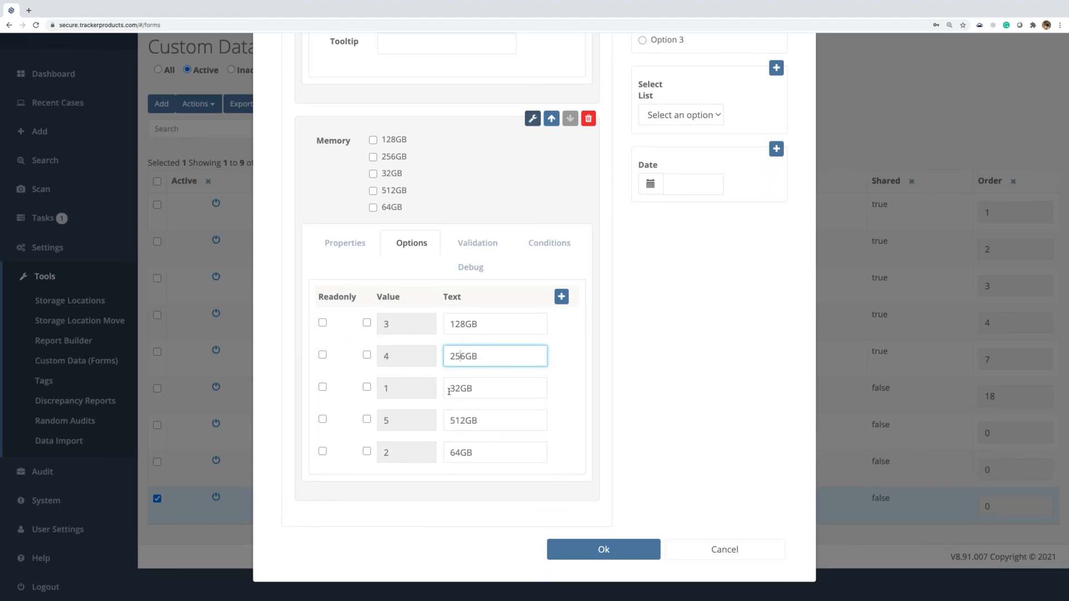
Prefix the Memory options with order numbers as 1. 32GB, 2. 64GB, 3. 128GB, 4. 256GB and 5. 512GB, and save the form
{"action": "left_click", "coordinate": [529, 390]}
{"action": "type", "text": "1."}
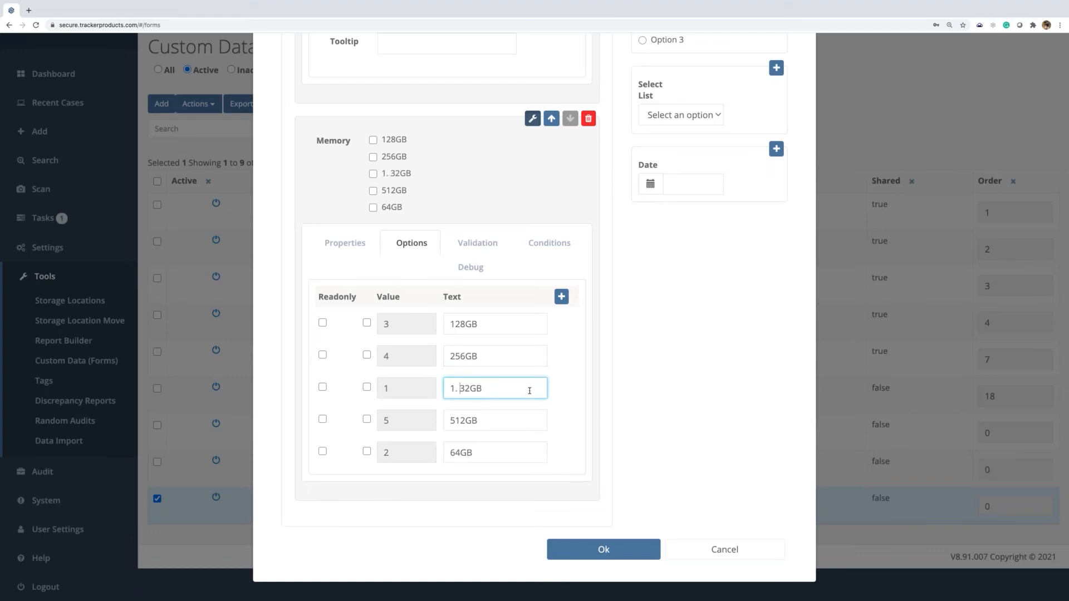
{"action": "left_click", "coordinate": [450, 454]}
{"action": "type", "text": "2."}
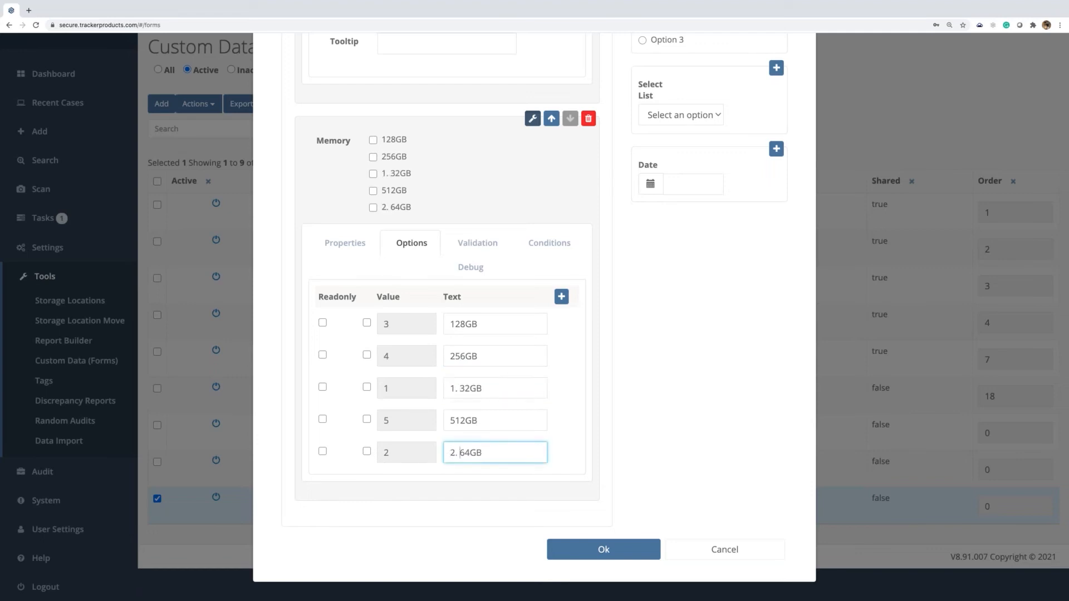
{"action": "left_click", "coordinate": [469, 329]}
{"action": "type", "text": "3."}
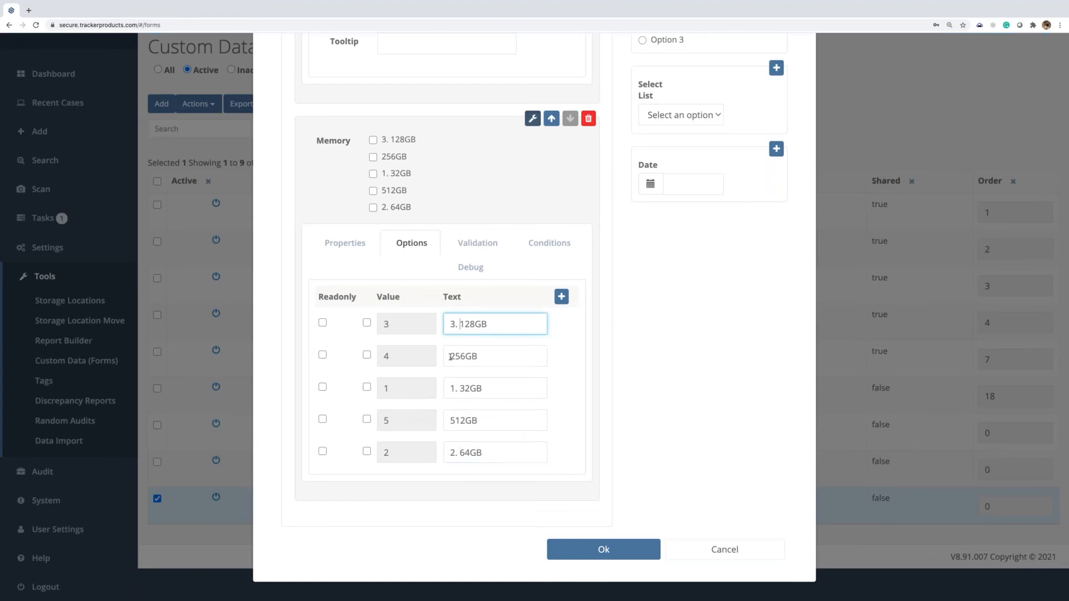
{"action": "left_click", "coordinate": [452, 356]}
{"action": "type", "text": "4."}
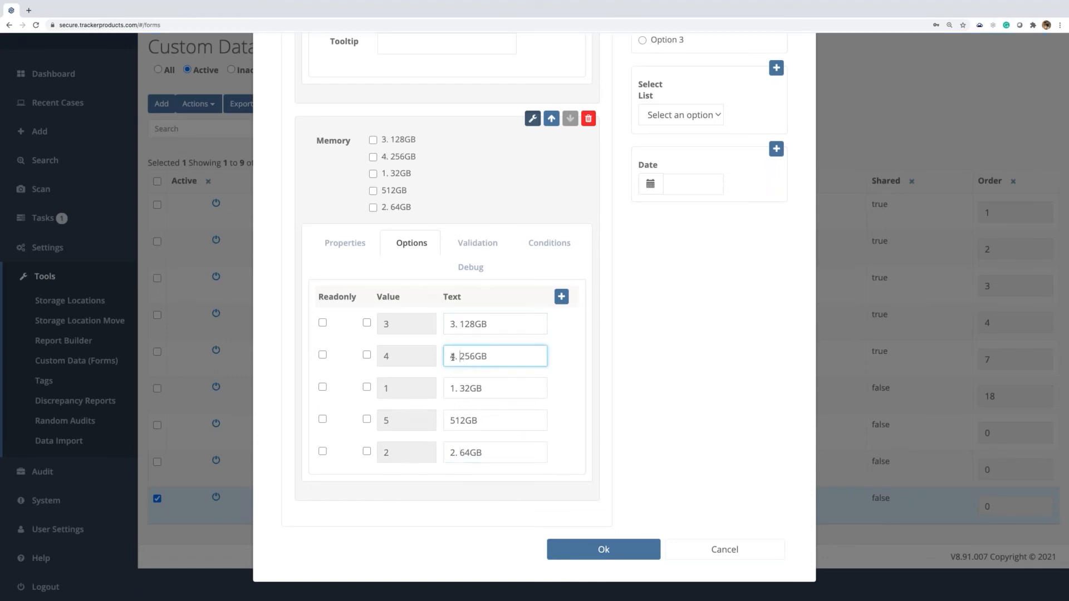
{"action": "left_click", "coordinate": [450, 422]}
{"action": "type", "text": "5."}
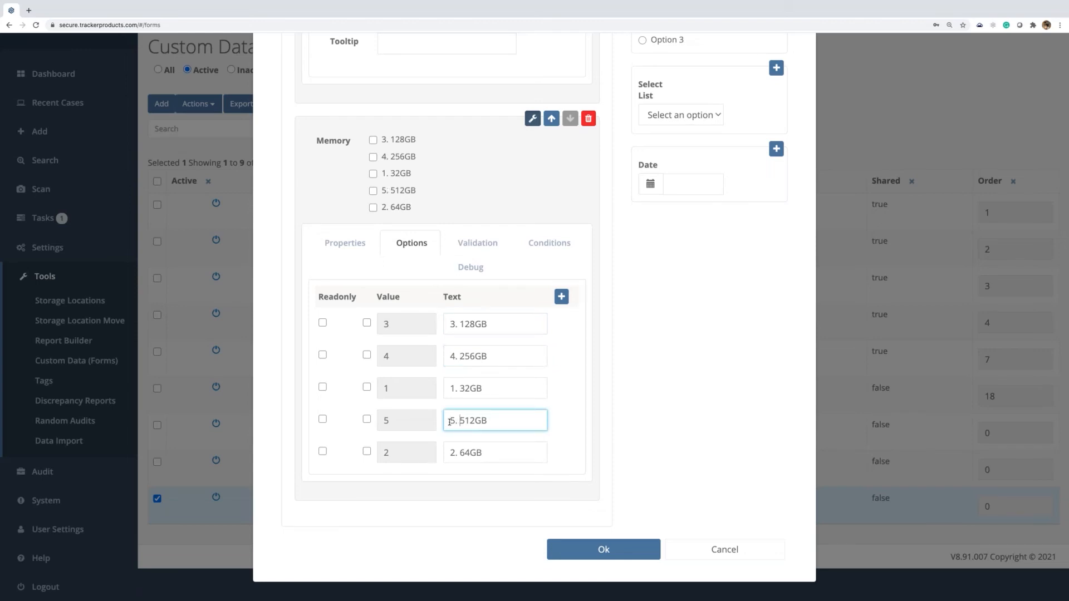
{"action": "left_click", "coordinate": [606, 556]}
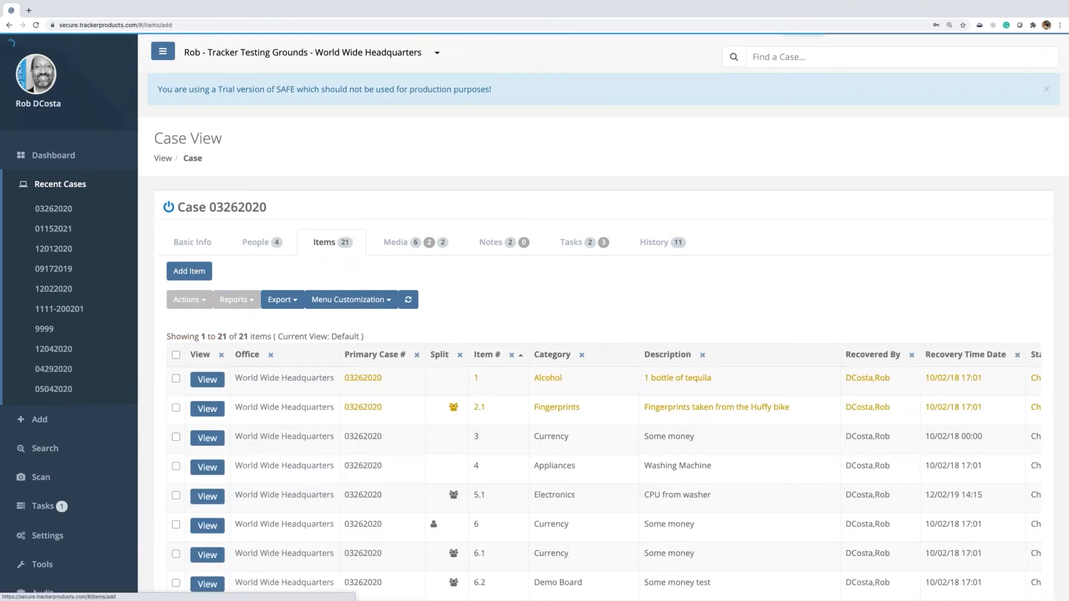
Start adding a new item to the case with the category Cell Phone
{"action": "left_click", "coordinate": [198, 272]}
{"action": "left_click", "coordinate": [358, 280]}
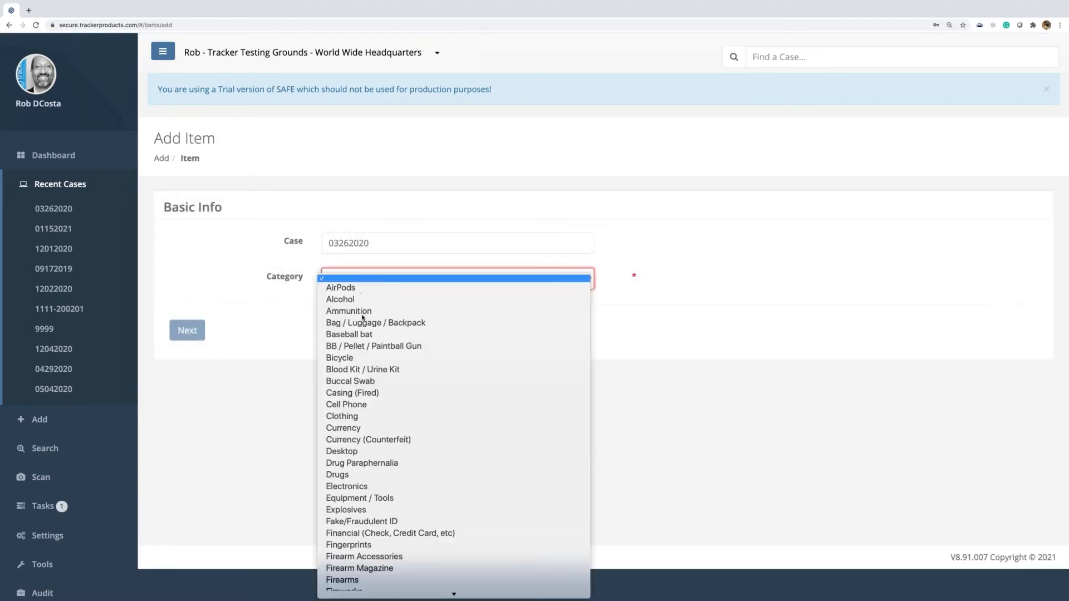
{"action": "left_click", "coordinate": [382, 406]}
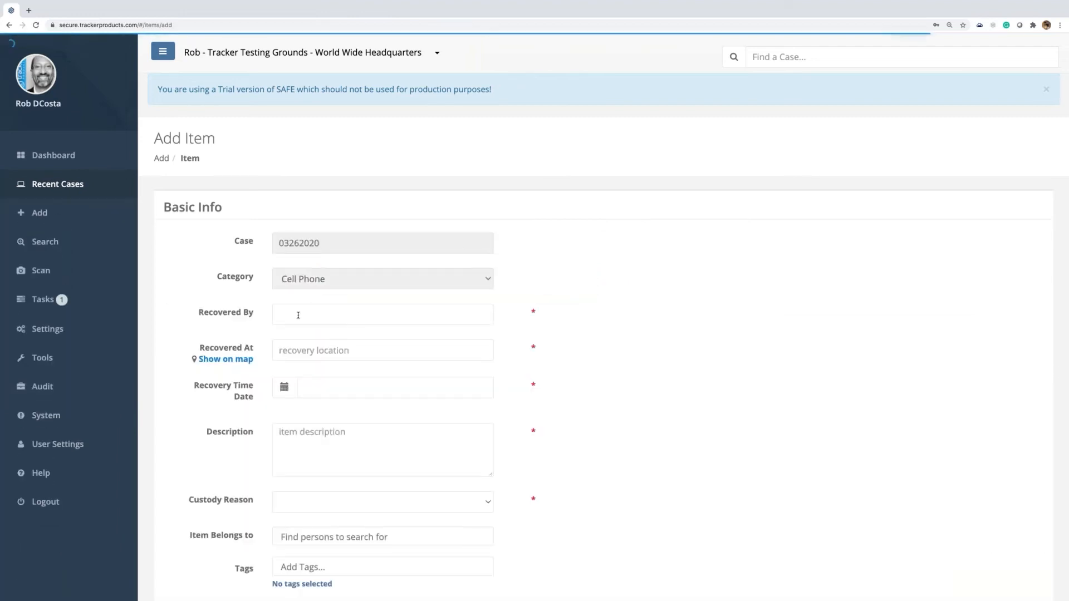
Fill in the recovering officer's name under Recovered By and choose Wally Wash Laundromat as the recovery location
{"action": "left_click", "coordinate": [298, 315]}
{"action": "type", "text": "rob"}
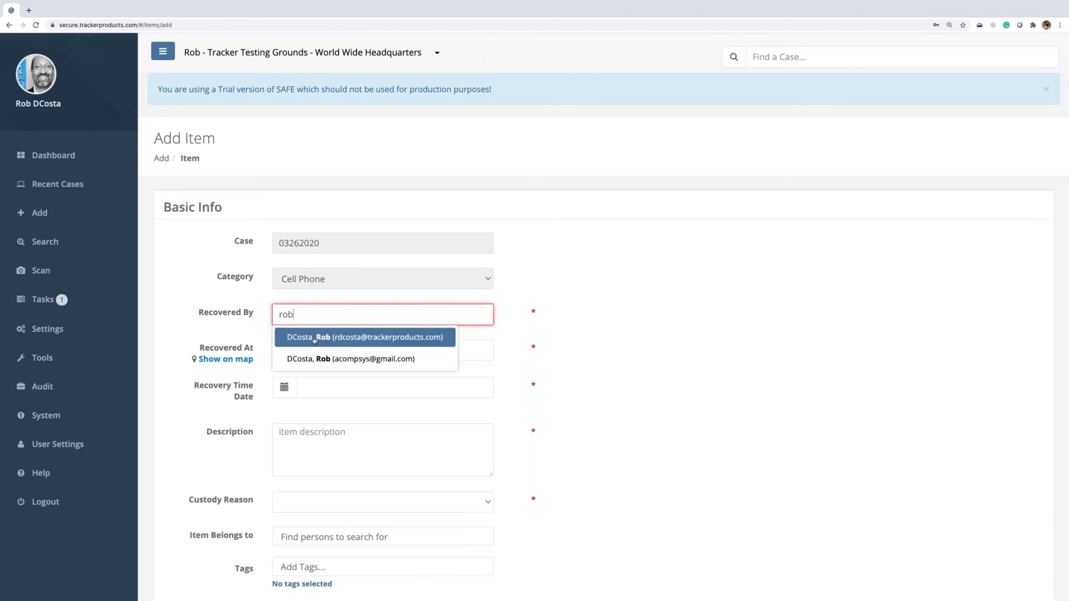
{"action": "left_click", "coordinate": [314, 341]}
{"action": "left_click", "coordinate": [304, 351]}
{"action": "type", "text": "wally w"}
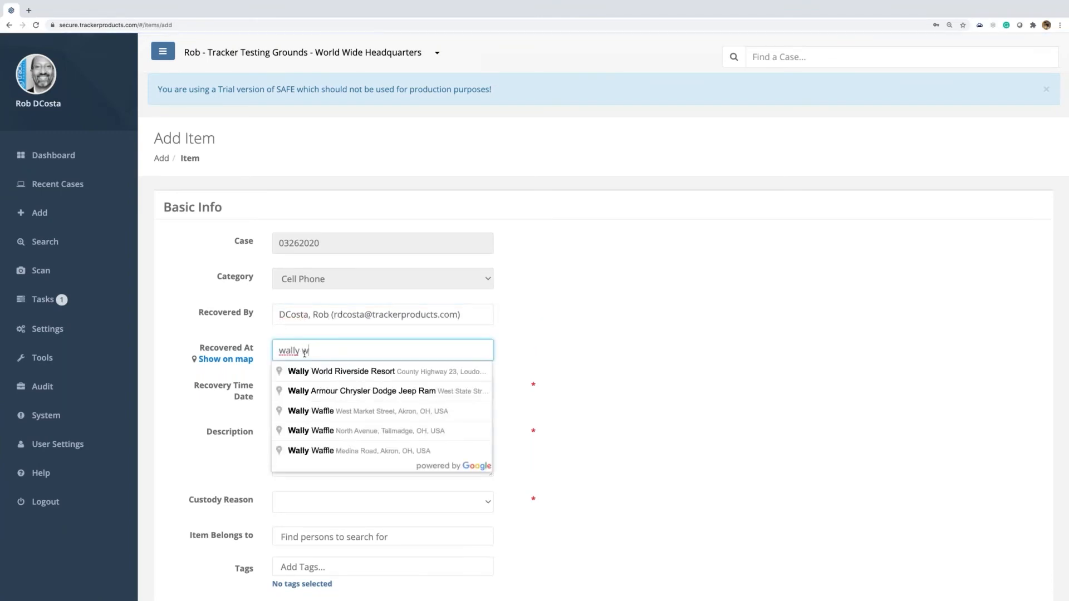
{"action": "type", "text": "ash"}
{"action": "left_click", "coordinate": [356, 371]}
{"action": "key", "text": "Tab"}
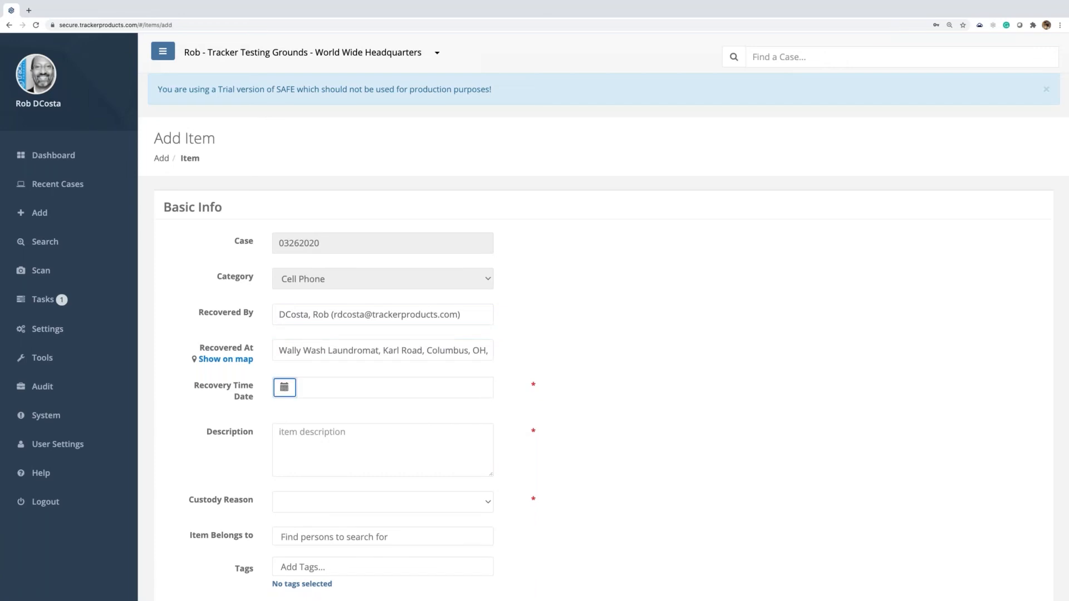
Set the item's recovery time date to 02/03/21 14:28 and its description to Cell Phone
{"action": "key", "text": "Return"}
{"action": "left_click", "coordinate": [398, 479]}
{"action": "left_click", "coordinate": [315, 420]}
{"action": "type", "text": "Cell Phone"}
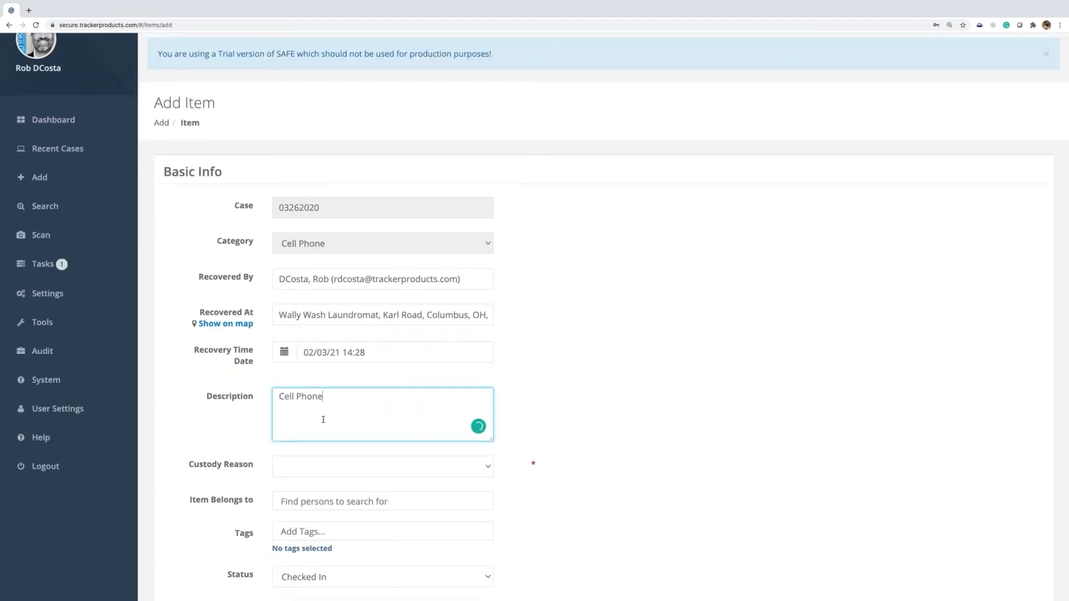
Set the custody reason to Found Property and the storage location to Temp Lockers/Temp Locker 01
{"action": "scroll", "coordinate": [352, 319], "scroll_direction": "down", "scroll_amount": 5}
{"action": "left_click", "coordinate": [353, 301]}
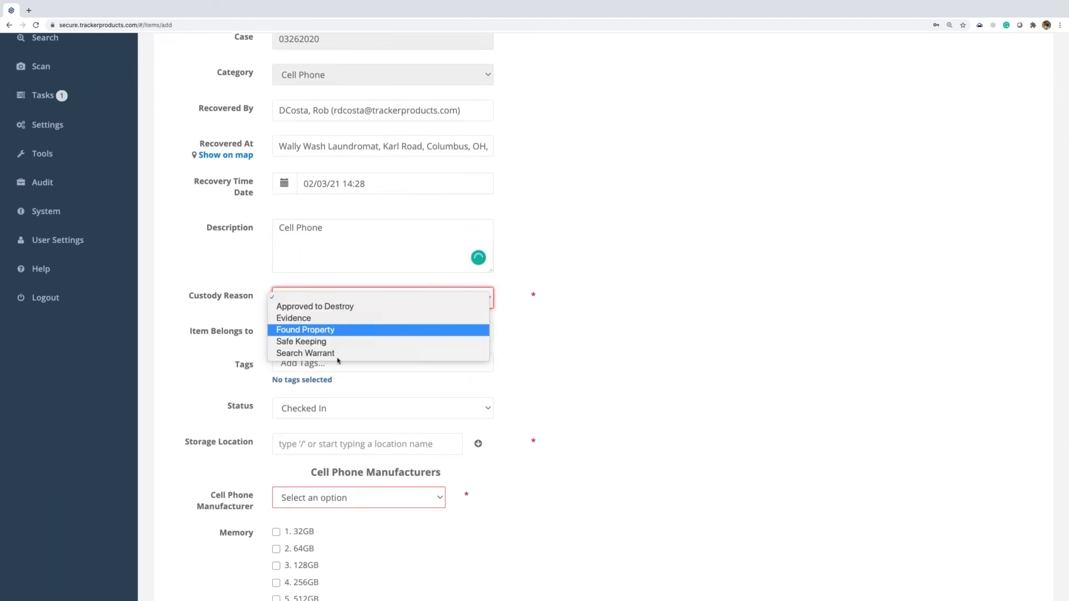
{"action": "left_click", "coordinate": [341, 330]}
{"action": "left_click", "coordinate": [345, 443]}
{"action": "type", "text": "/"}
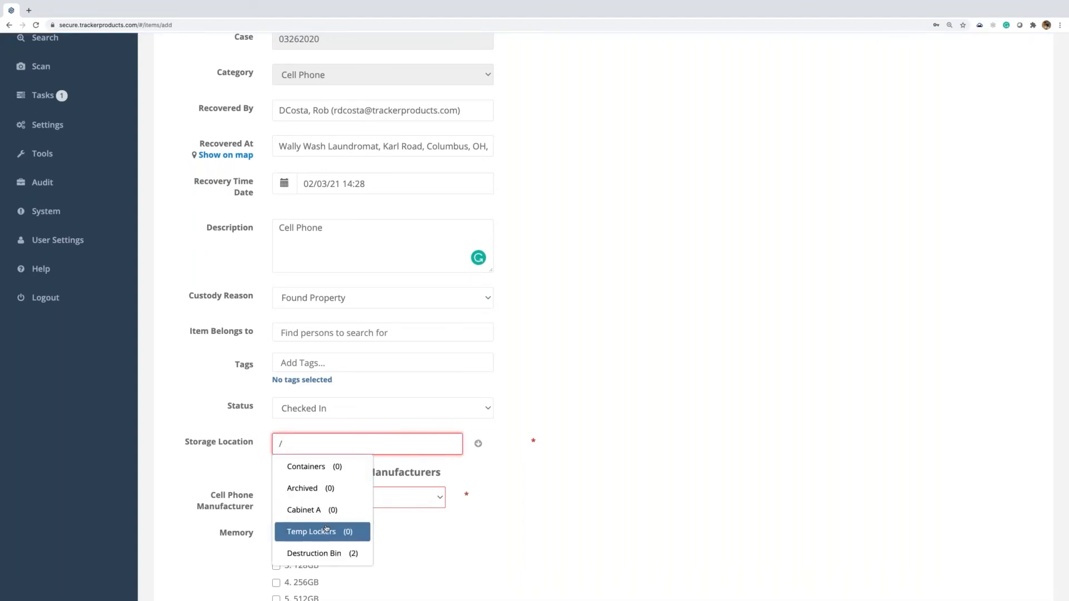
{"action": "left_click", "coordinate": [326, 530]}
{"action": "type", "text": "/"}
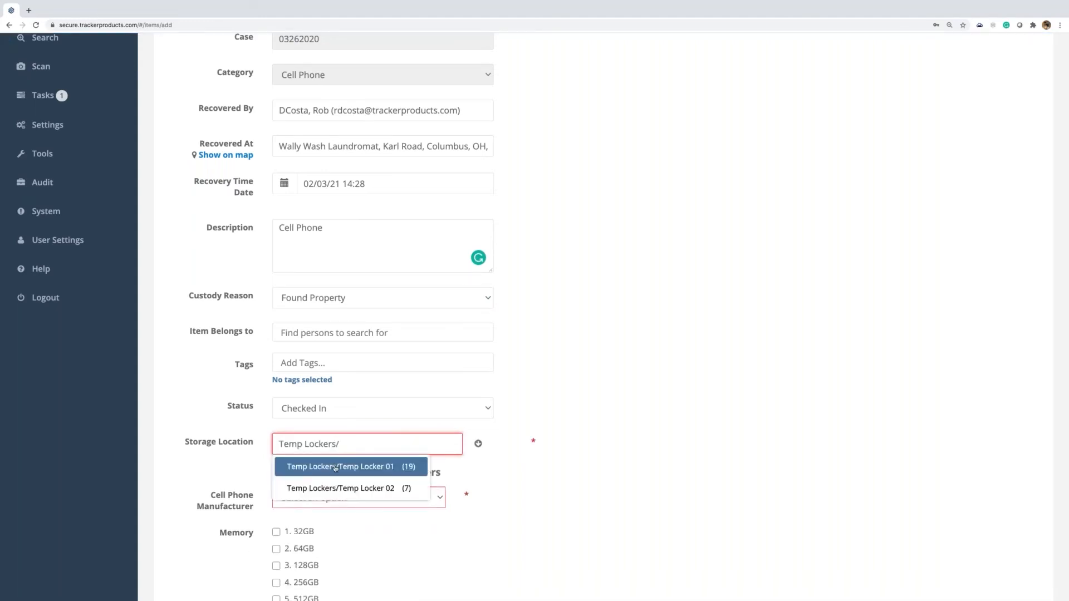
{"action": "left_click", "coordinate": [342, 465]}
{"action": "double_click", "coordinate": [579, 401]}
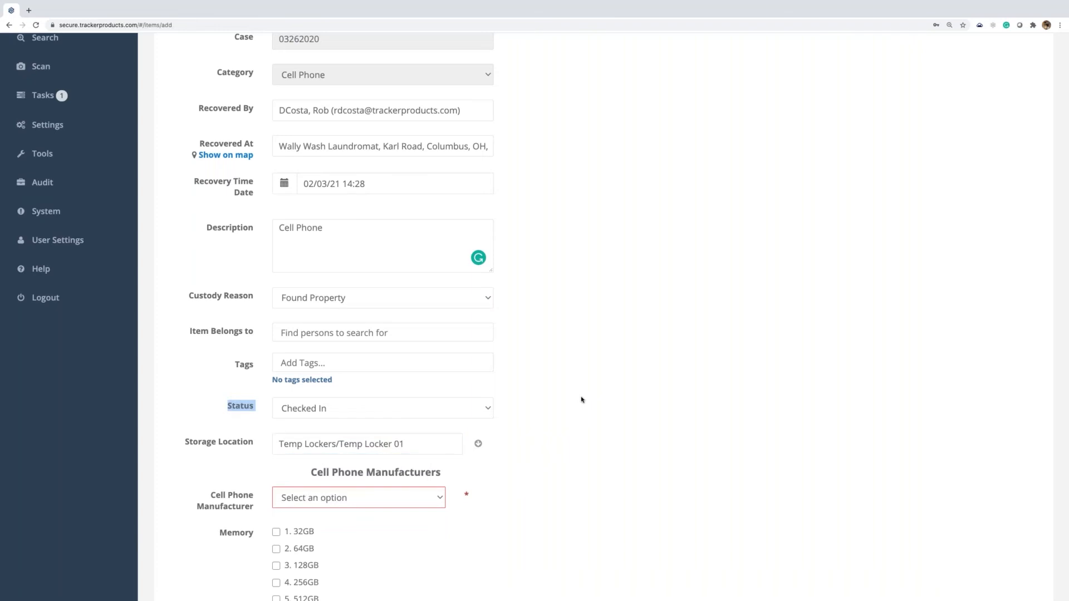
Set the cell phone manufacturer to Apple, the model to iPhone 11 Pro and the memory to 3. 128GB, and save the item
{"action": "scroll", "coordinate": [582, 400], "scroll_direction": "down", "scroll_amount": 3}
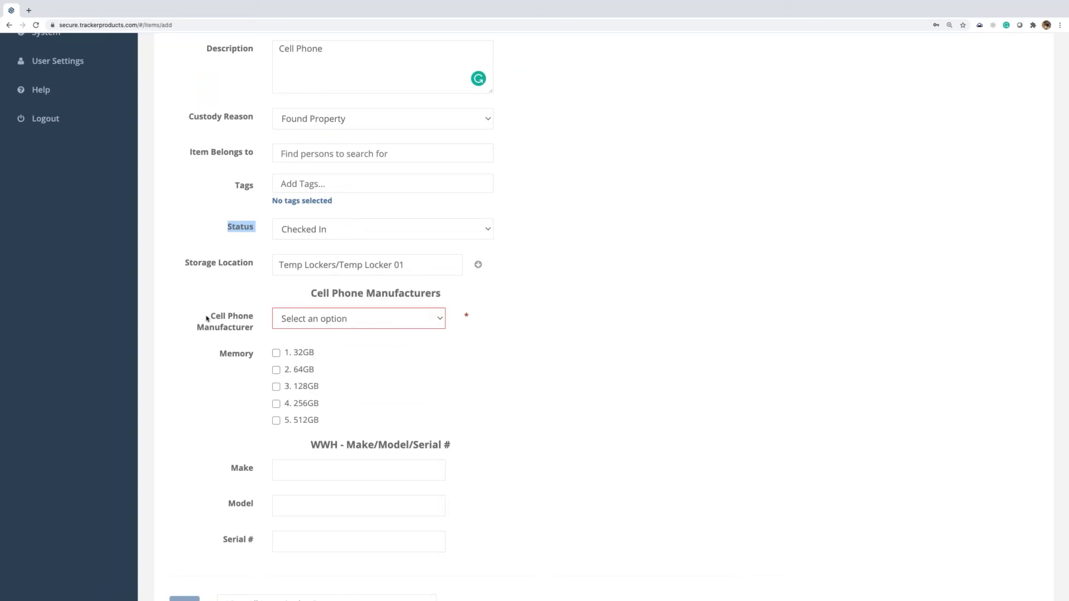
{"action": "left_click", "coordinate": [402, 319]}
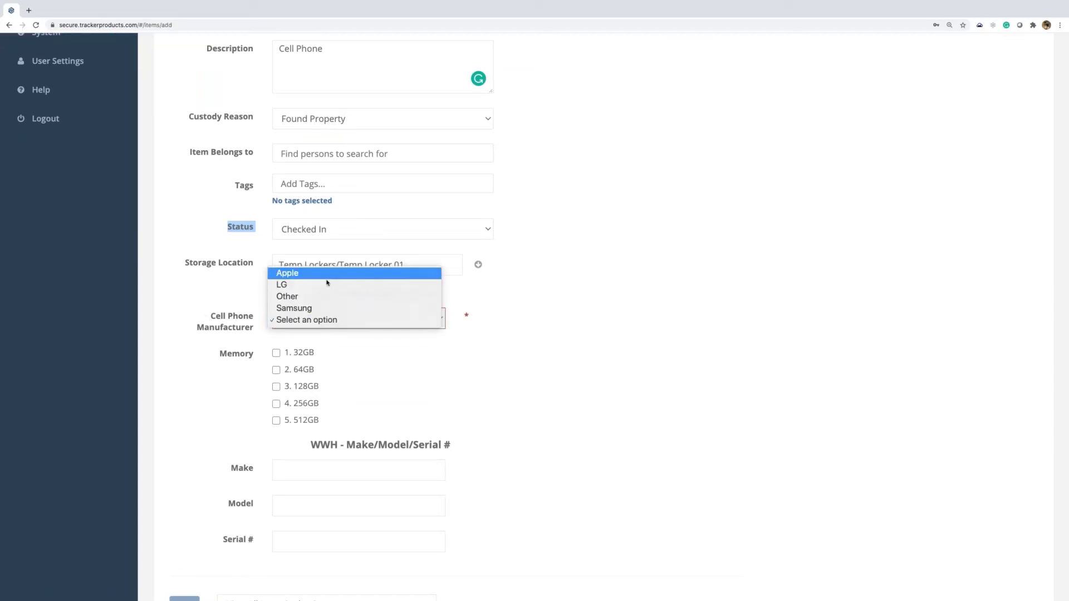
{"action": "left_click", "coordinate": [327, 279]}
{"action": "left_click", "coordinate": [276, 370]}
{"action": "left_click", "coordinate": [276, 497]}
{"action": "scroll", "coordinate": [353, 496], "scroll_direction": "down", "scroll_amount": 3}
{"action": "scroll", "coordinate": [352, 497], "scroll_direction": "down", "scroll_amount": 3}
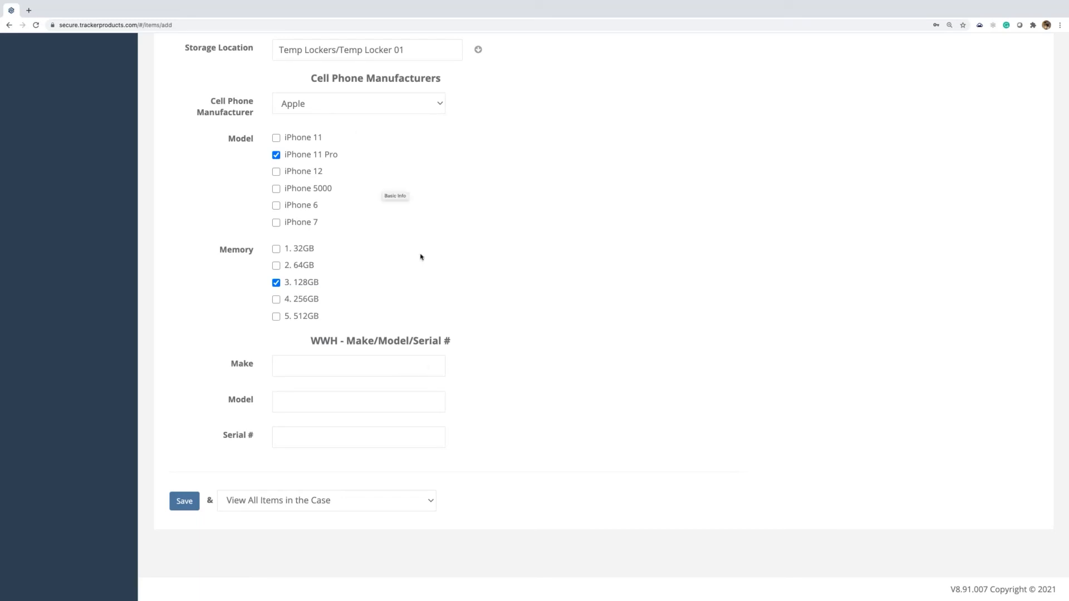
{"action": "left_click", "coordinate": [189, 503]}
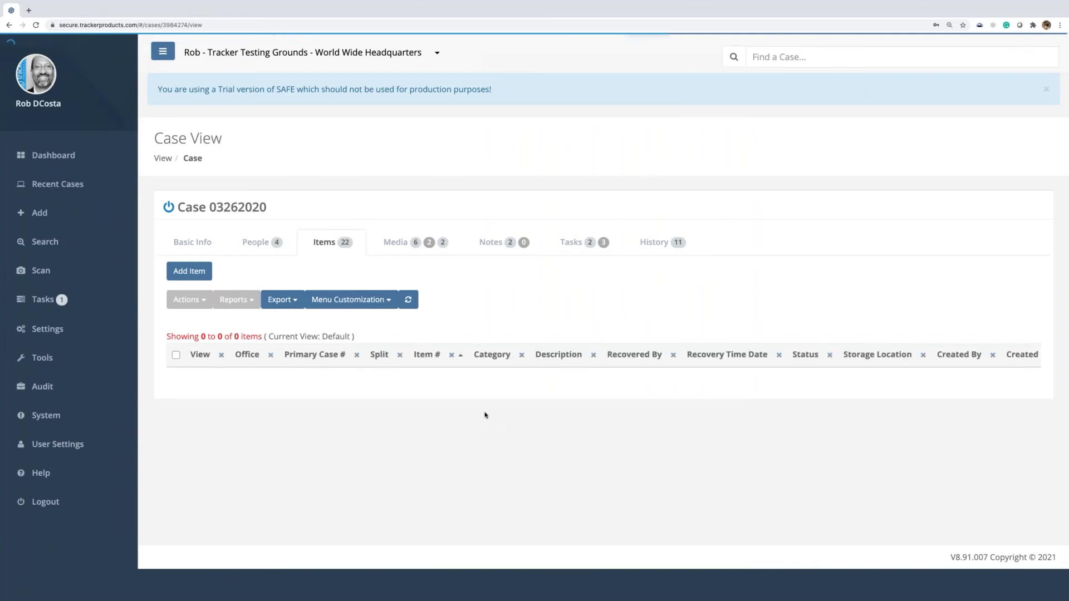
Check the case's item list for the new cell phone and open the advanced search for items
{"action": "scroll", "coordinate": [484, 415], "scroll_direction": "down", "scroll_amount": 10}
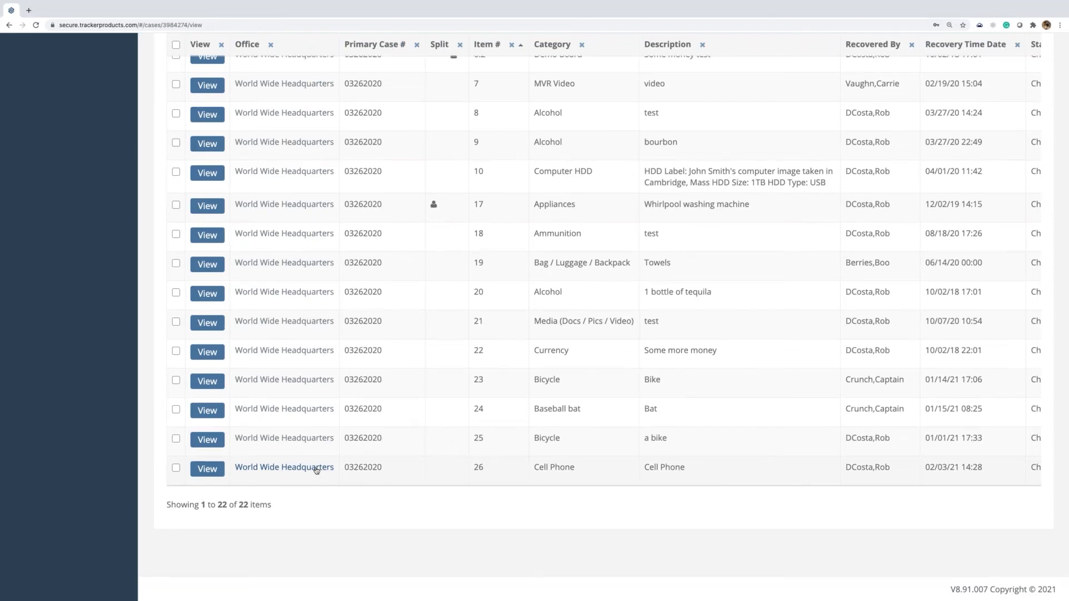
{"action": "scroll", "coordinate": [316, 470], "scroll_direction": "up", "scroll_amount": 3}
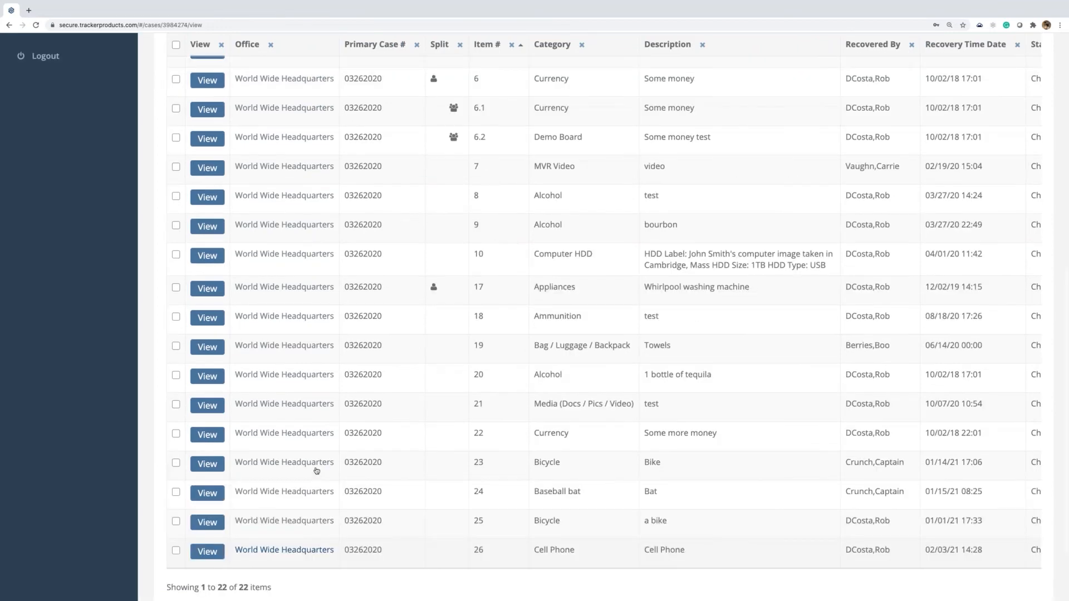
{"action": "scroll", "coordinate": [316, 471], "scroll_direction": "up", "scroll_amount": 12}
{"action": "scroll", "coordinate": [497, 299], "scroll_direction": "up", "scroll_amount": 2}
{"action": "left_click", "coordinate": [45, 241]}
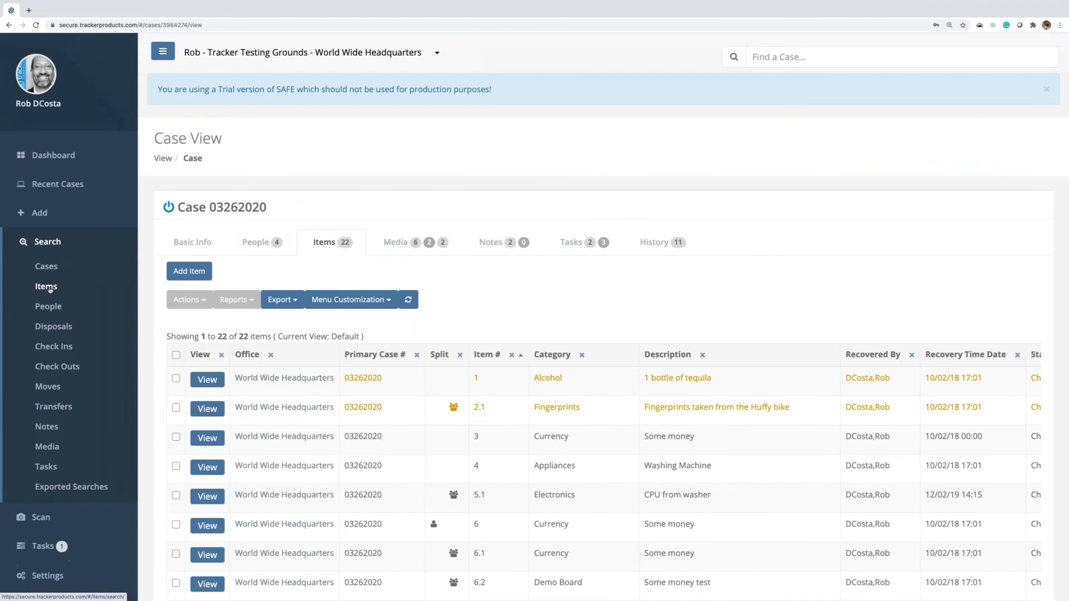
{"action": "left_click", "coordinate": [57, 287]}
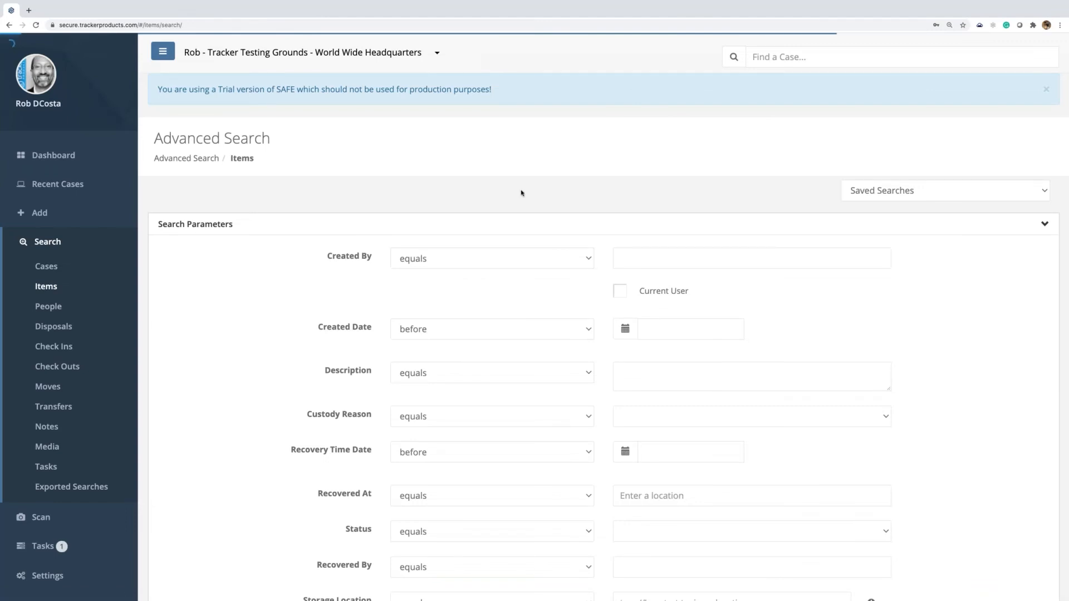
Set the Created Date search condition to between, with Jan 1, 2021 as the start date
{"action": "scroll", "coordinate": [521, 193], "scroll_direction": "down", "scroll_amount": 5}
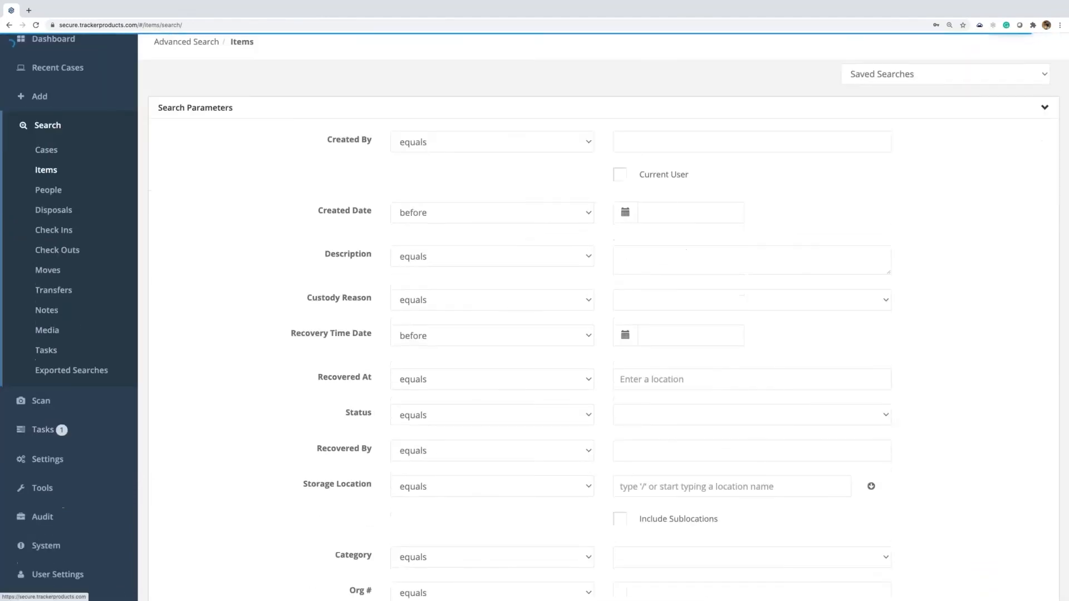
{"action": "left_click_drag", "start_coordinate": [311, 188], "coordinate": [383, 189]}
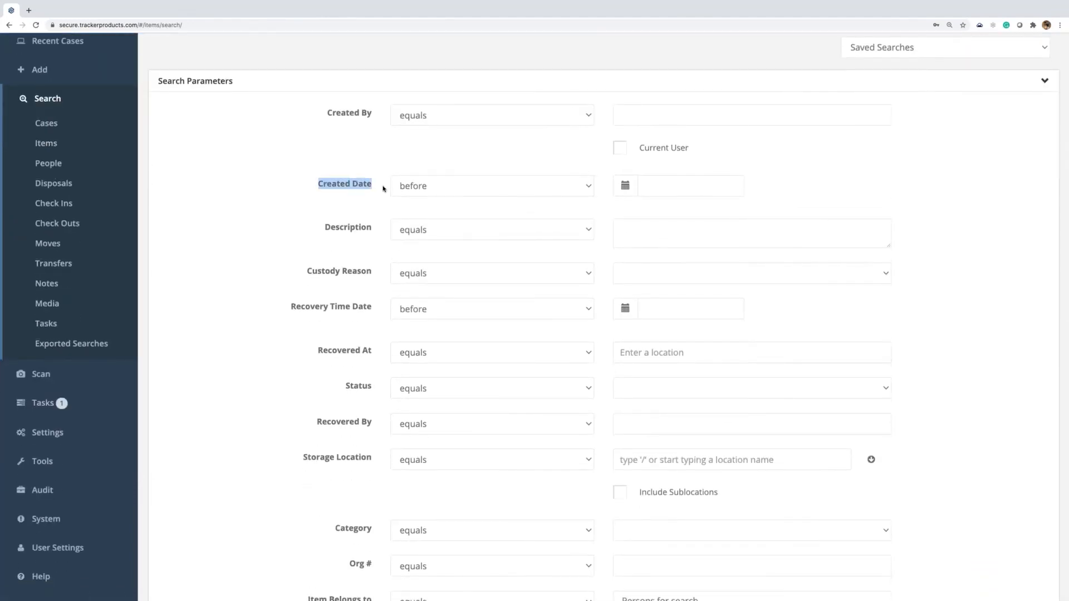
{"action": "left_click", "coordinate": [500, 190]}
{"action": "left_click", "coordinate": [629, 198]}
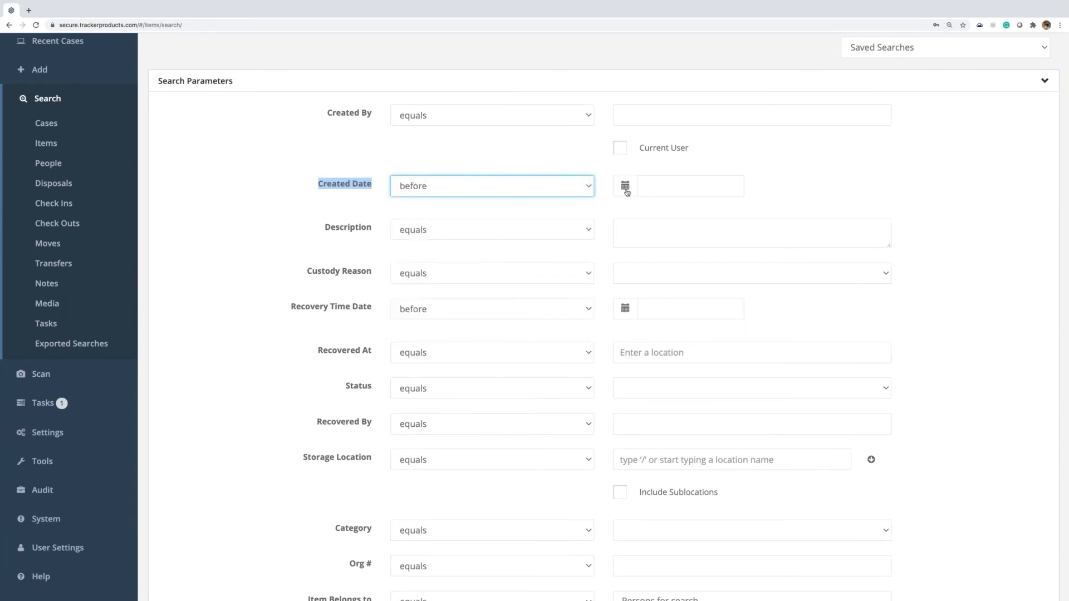
{"action": "key", "text": "b"}
{"action": "left_click", "coordinate": [626, 189]}
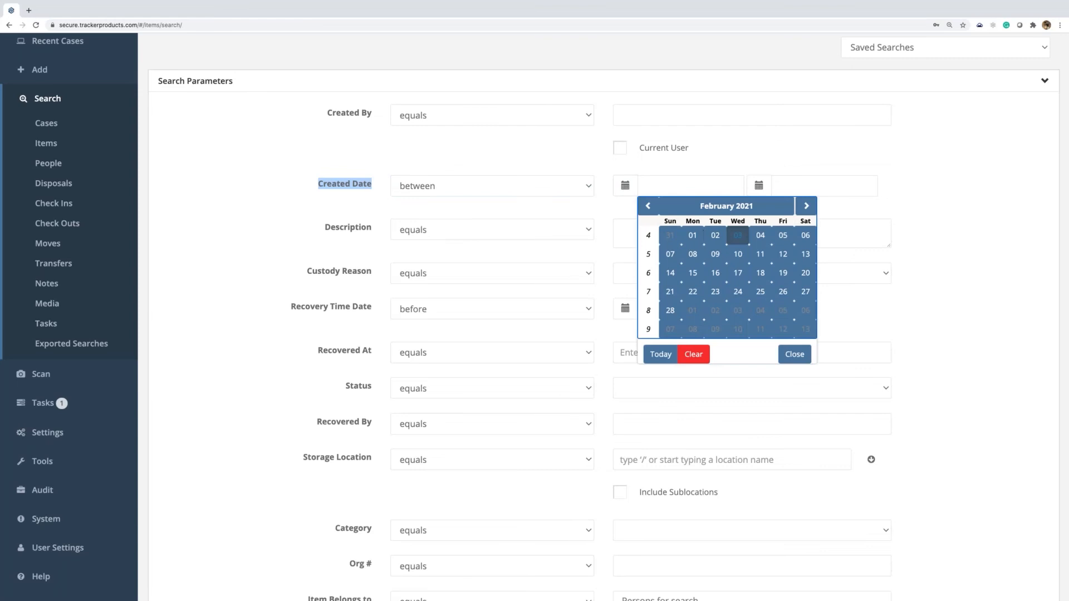
{"action": "left_click", "coordinate": [648, 206]}
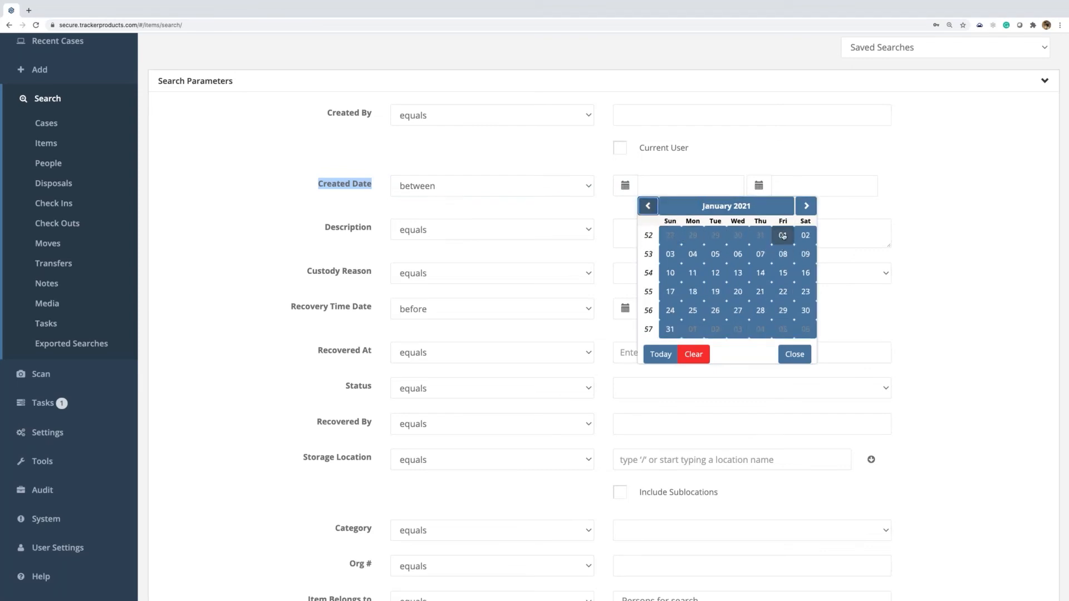
{"action": "left_click", "coordinate": [782, 236]}
Set the end date of the Created Date search range to Dec 31, 2021
{"action": "left_click", "coordinate": [759, 185]}
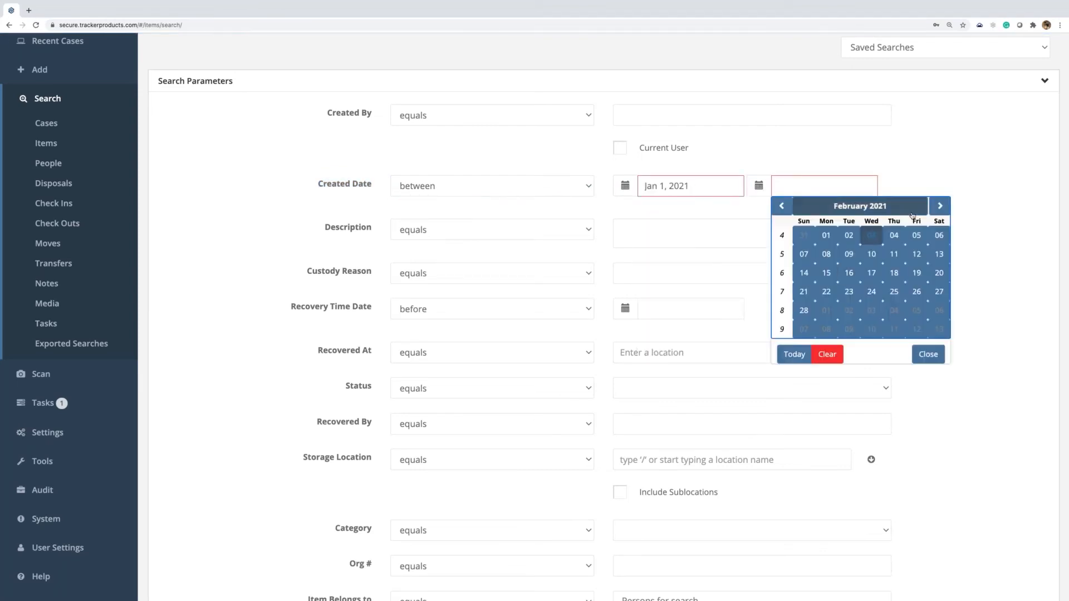
{"action": "left_click", "coordinate": [937, 207]}
{"action": "left_click", "coordinate": [937, 207]}
{"action": "left_click", "coordinate": [937, 207]}
{"action": "left_click", "coordinate": [937, 207]}
{"action": "left_click", "coordinate": [937, 207]}
{"action": "left_click", "coordinate": [937, 207]}
{"action": "left_click", "coordinate": [938, 207]}
{"action": "left_click", "coordinate": [938, 207]}
{"action": "left_click", "coordinate": [938, 207]}
{"action": "left_click", "coordinate": [939, 206]}
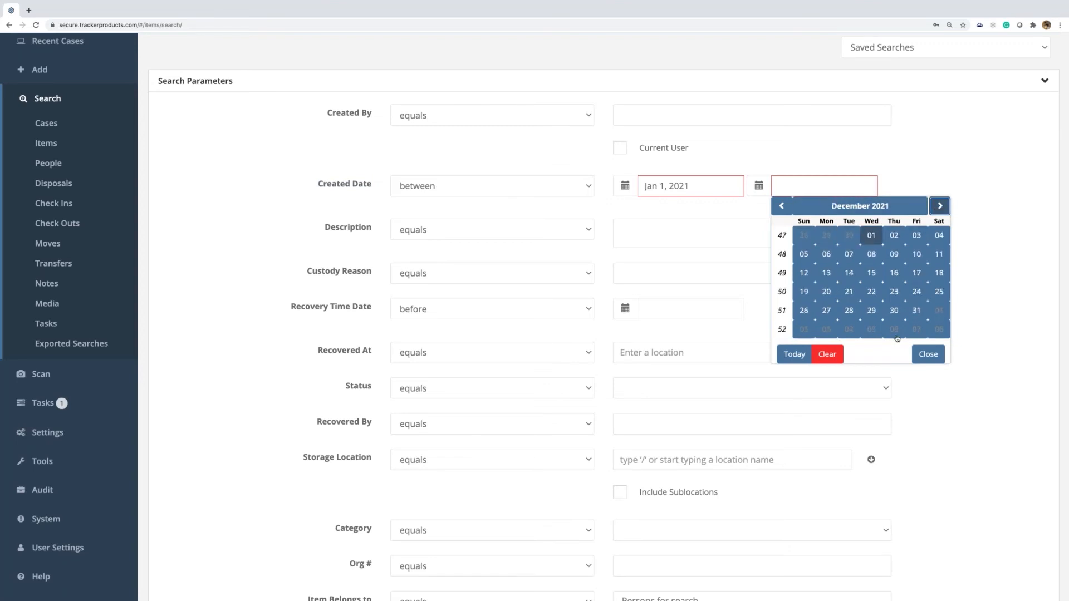
{"action": "left_click", "coordinate": [916, 311]}
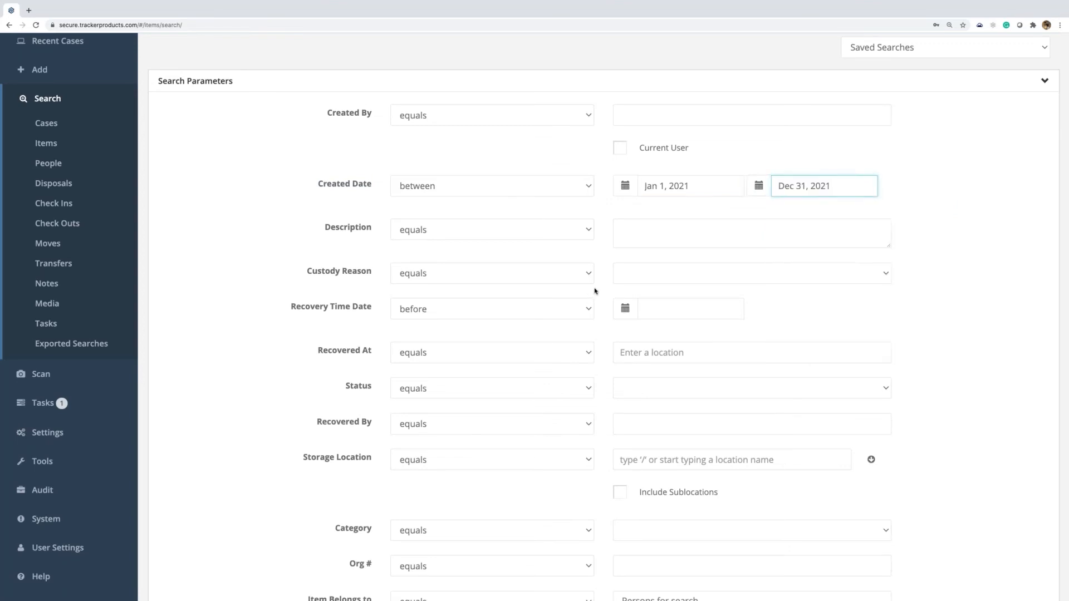
Turn on searching in custom data and choose the Cell Phone Manufacturers form for the condition
{"action": "scroll", "coordinate": [595, 291], "scroll_direction": "down", "scroll_amount": 6}
{"action": "scroll", "coordinate": [595, 290], "scroll_direction": "down", "scroll_amount": 6}
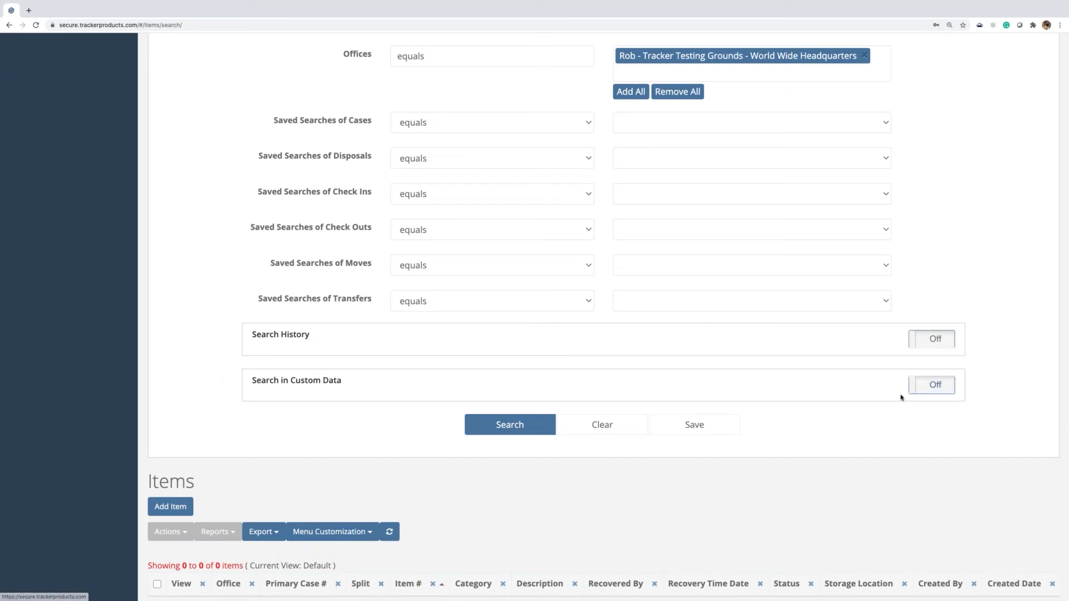
{"action": "left_click", "coordinate": [940, 388]}
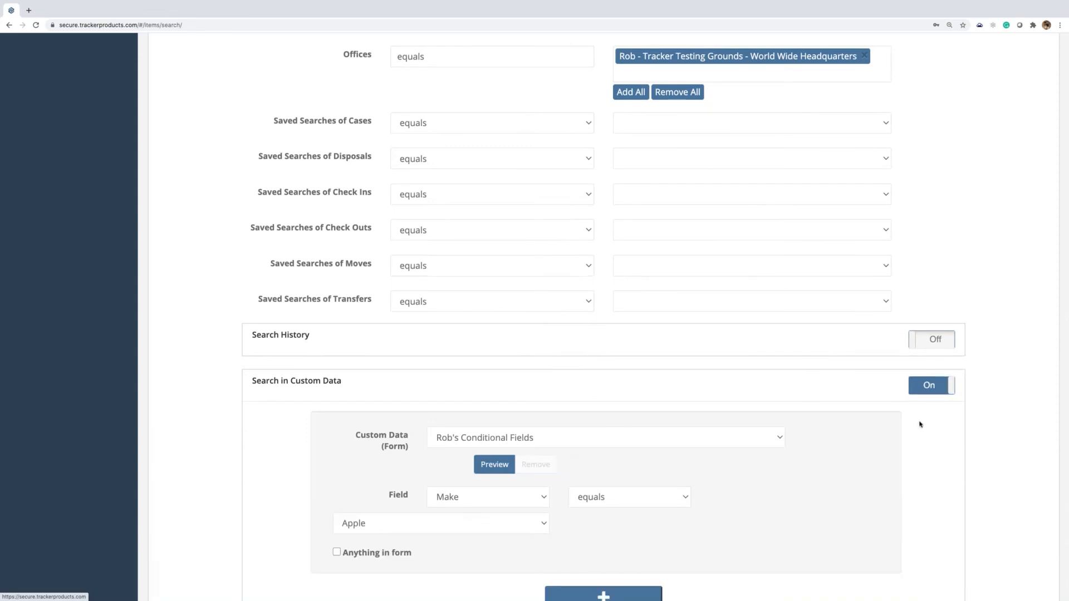
{"action": "scroll", "coordinate": [920, 424], "scroll_direction": "down", "scroll_amount": 3}
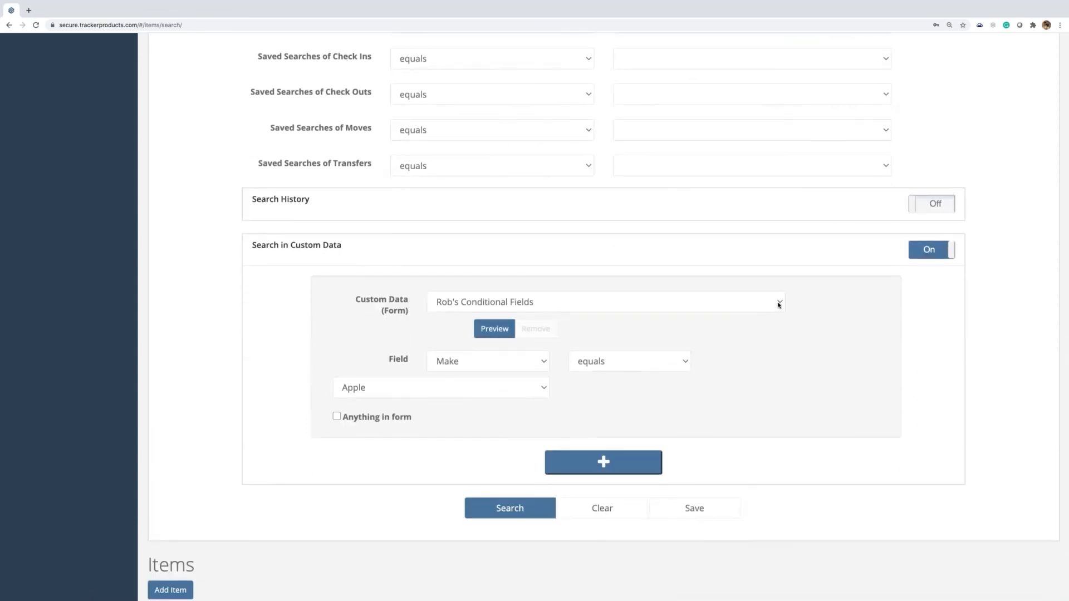
{"action": "left_click_drag", "start_coordinate": [351, 300], "coordinate": [420, 310]}
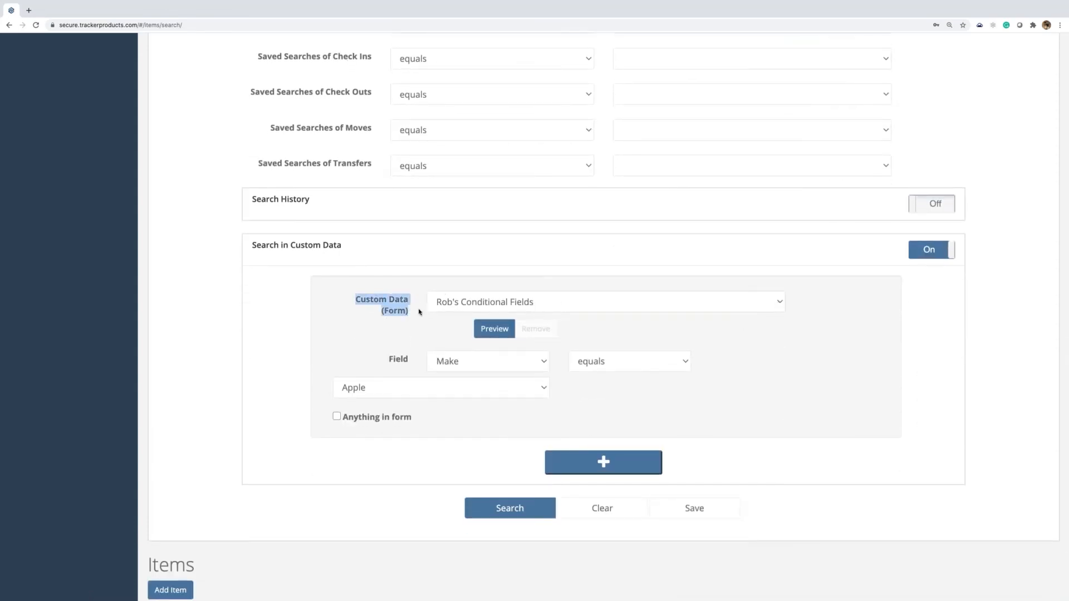
{"action": "left_click", "coordinate": [777, 302]}
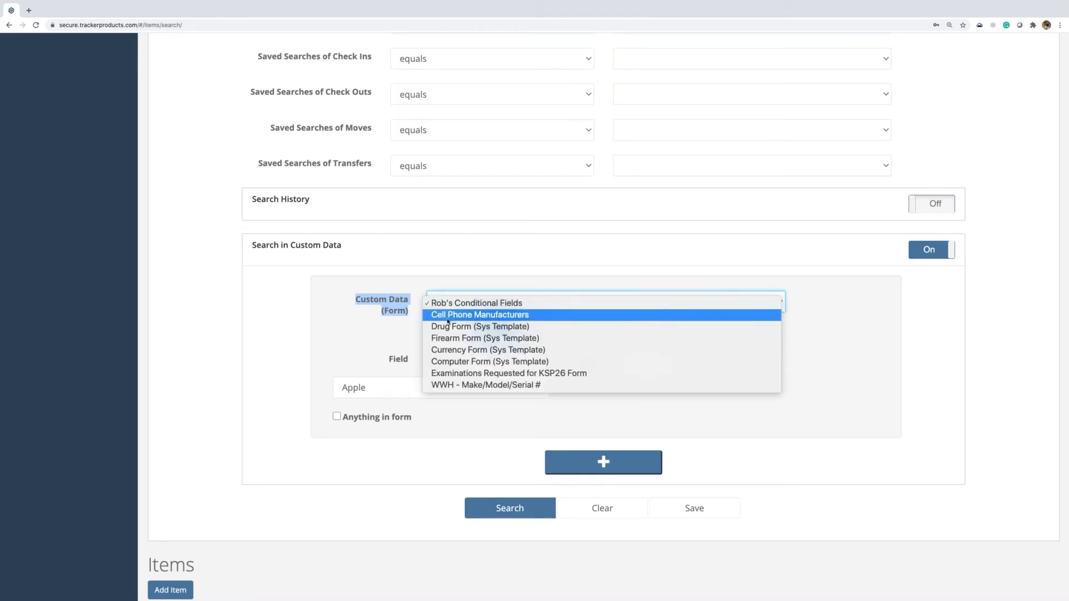
{"action": "left_click", "coordinate": [542, 316]}
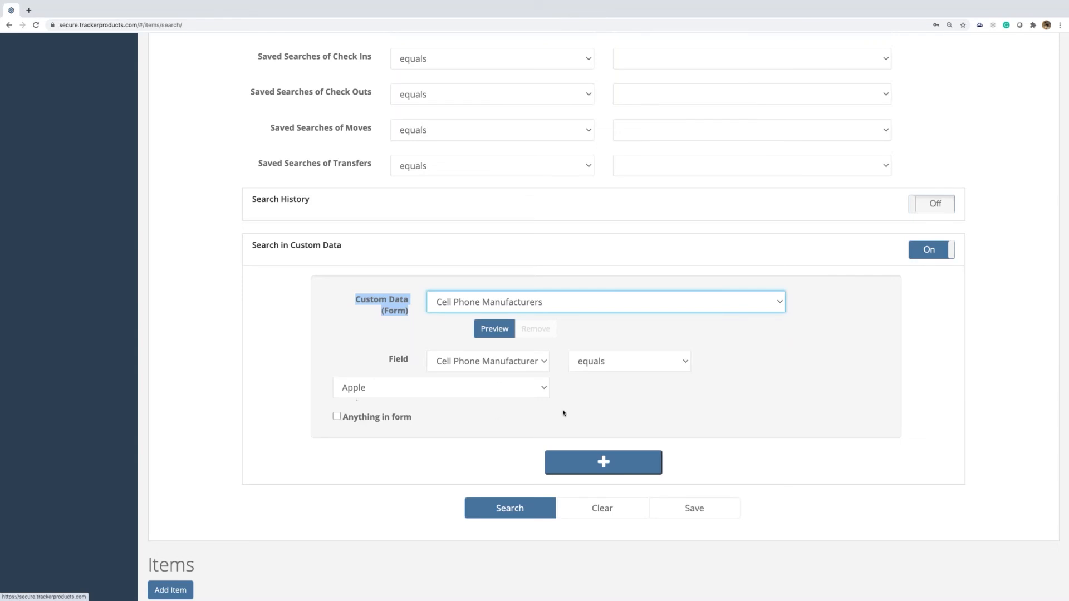
Save the current item search under the name "2021 Apple phones"
{"action": "left_click", "coordinate": [694, 517]}
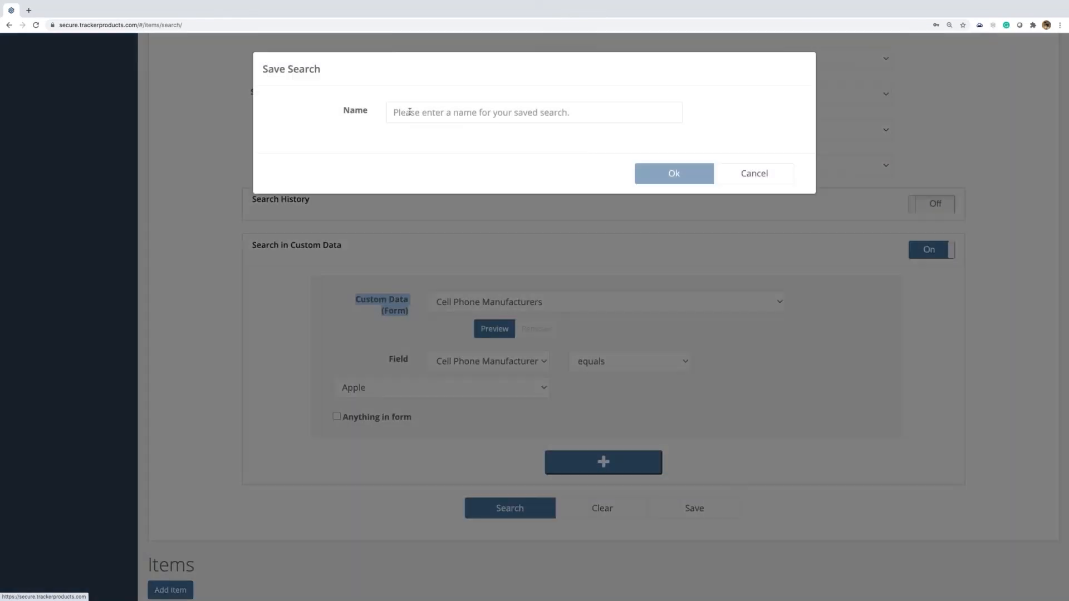
{"action": "left_click", "coordinate": [409, 112]}
{"action": "type", "text": "2021"}
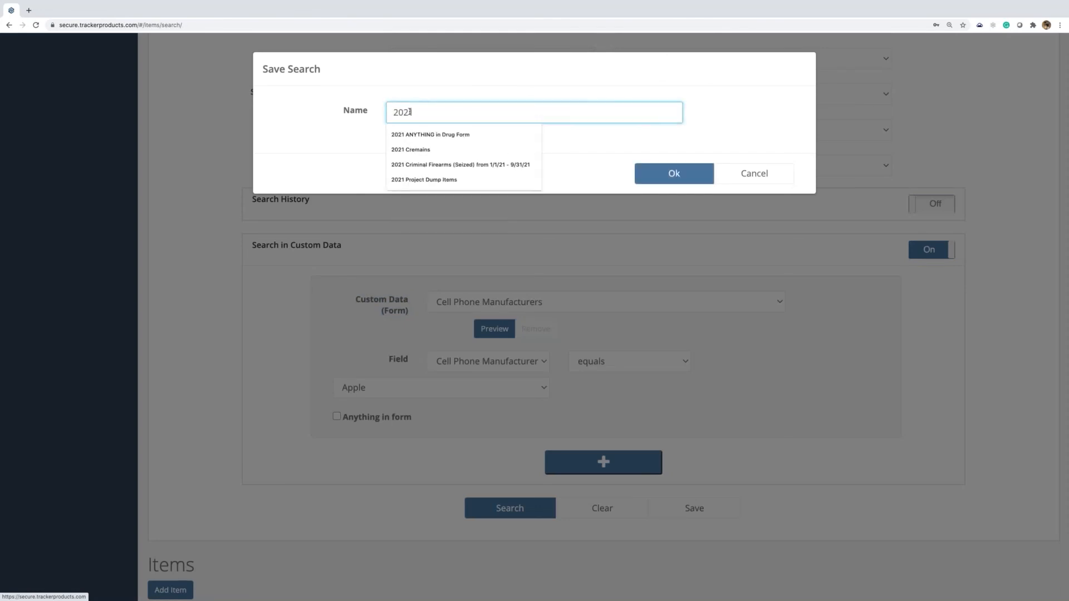
{"action": "type", "text": " Apple phones"}
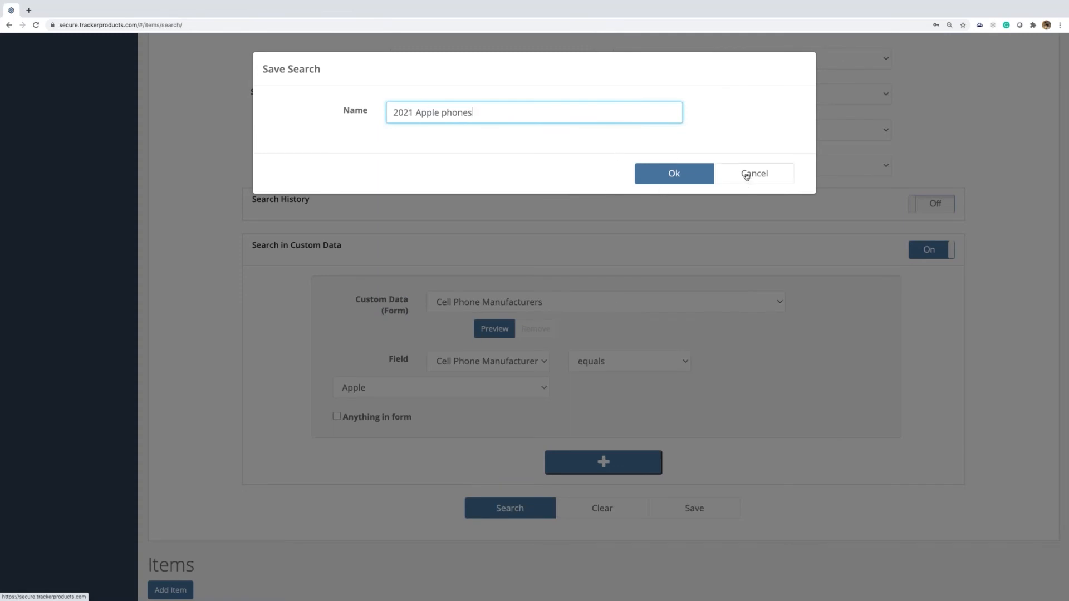
{"action": "left_click", "coordinate": [693, 178]}
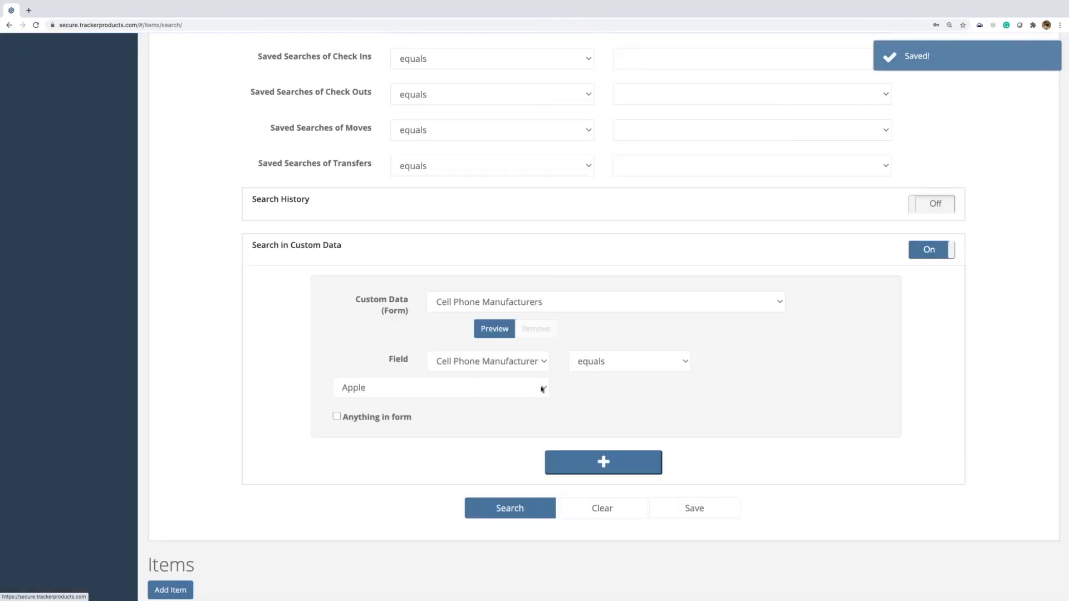
Change the manufacturer condition to LG and save the search as "2021 LG Cell Phones", copying that name for reuse
{"action": "left_click", "coordinate": [542, 390]}
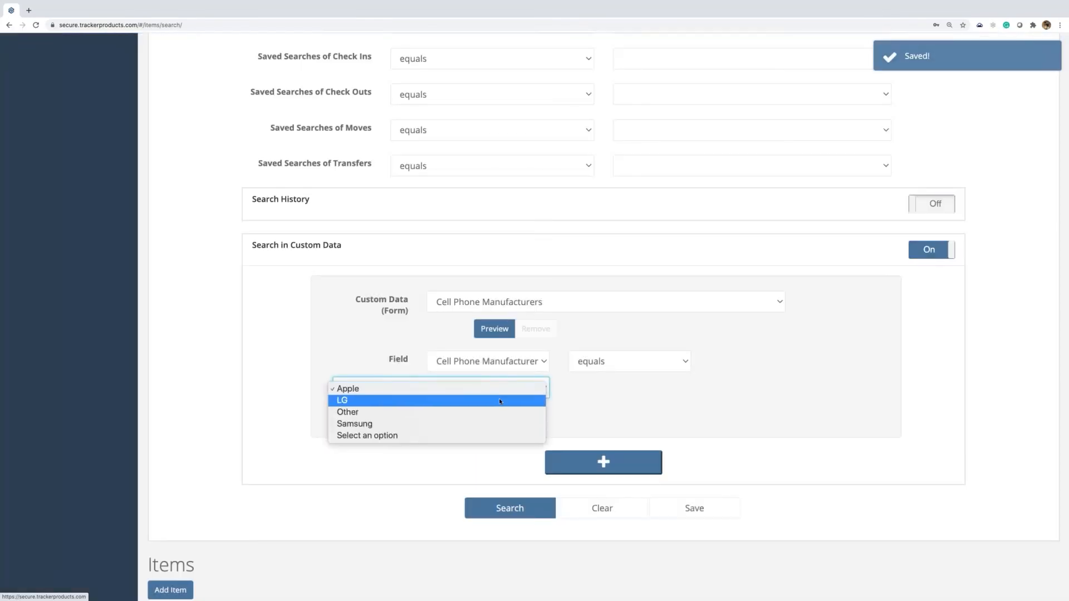
{"action": "key", "text": "Return"}
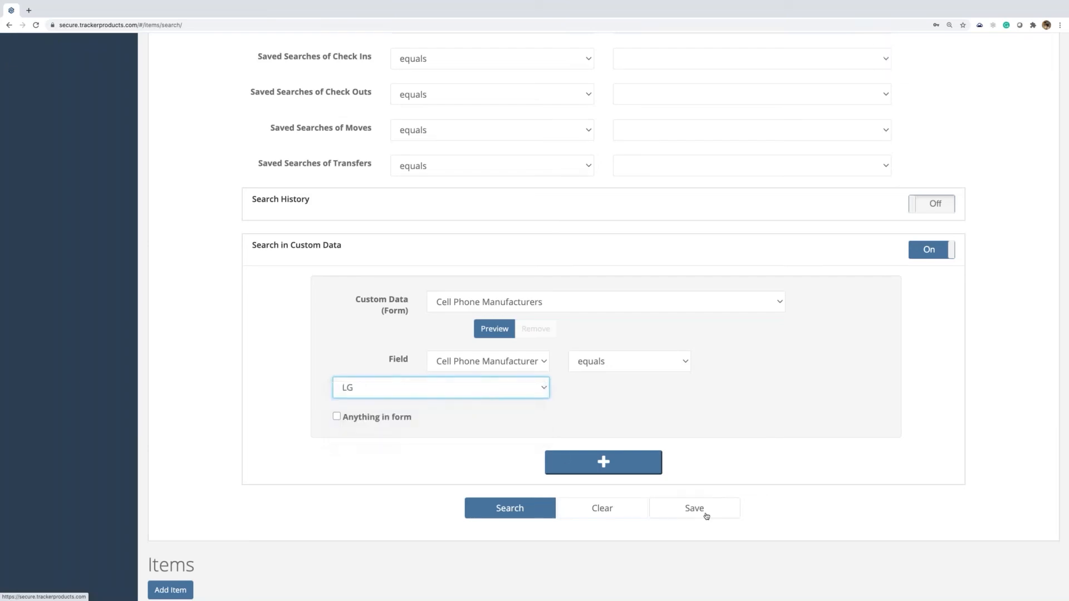
{"action": "left_click", "coordinate": [702, 515]}
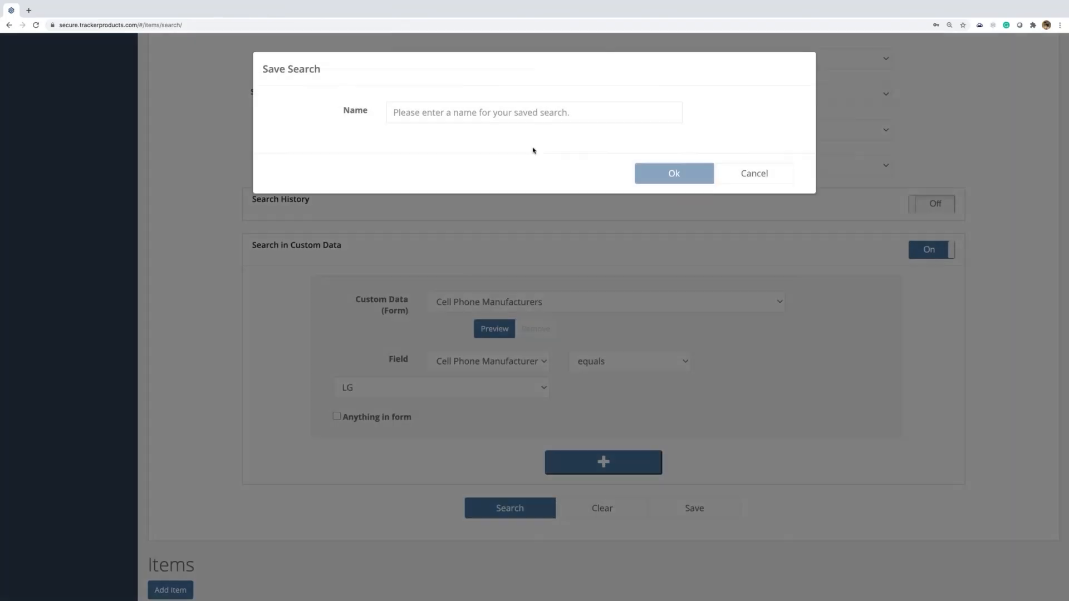
{"action": "left_click", "coordinate": [451, 113]}
{"action": "type", "text": "2021 L"}
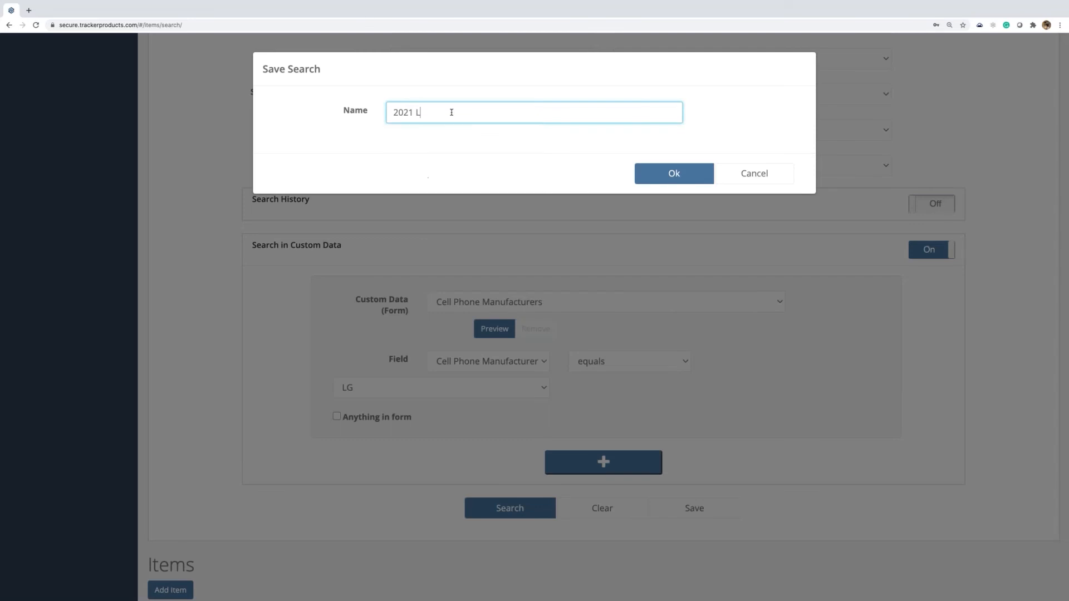
{"action": "type", "text": "G Cell Phones"}
{"action": "left_click_drag", "start_coordinate": [479, 112], "coordinate": [380, 112]}
{"action": "key", "text": "super+c"}
{"action": "left_click", "coordinate": [640, 175]}
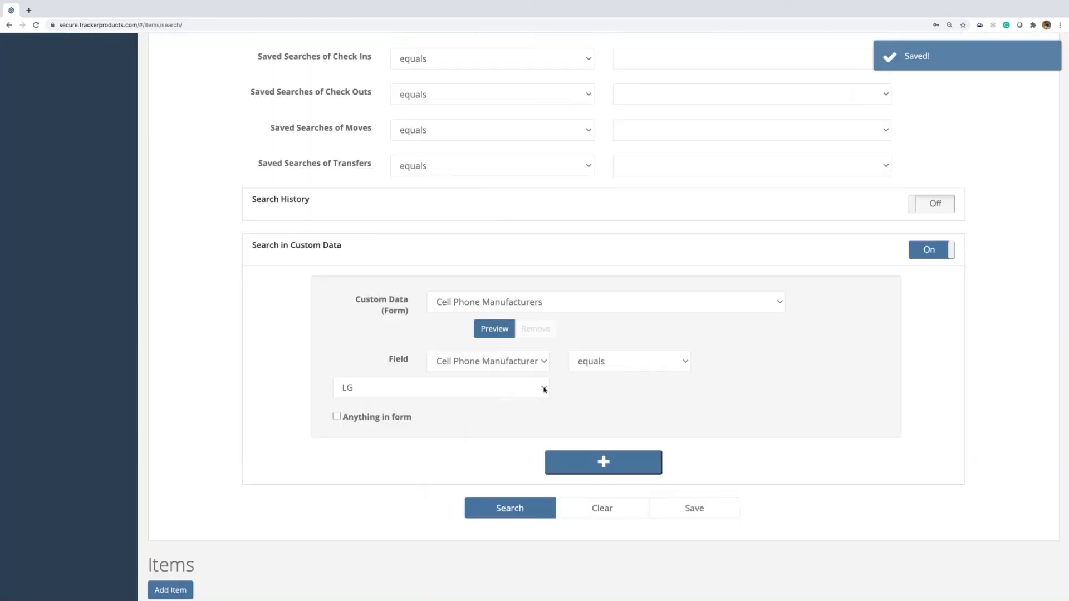
Change the manufacturer condition to Samsung and save the search as "2021 Samsung Cell Phones", adapting the copied name
{"action": "left_click", "coordinate": [544, 390]}
{"action": "left_click", "coordinate": [488, 410]}
{"action": "left_click", "coordinate": [690, 508]}
{"action": "left_click", "coordinate": [470, 114]}
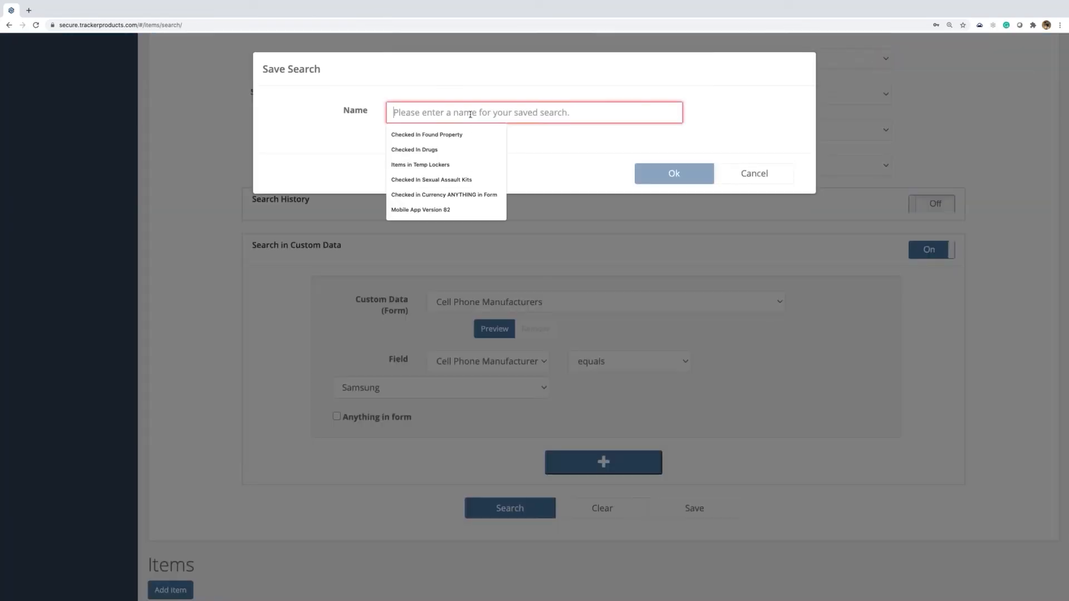
{"action": "key", "text": "super+v"}
{"action": "left_click_drag", "start_coordinate": [416, 113], "coordinate": [414, 113]}
{"action": "left_click", "coordinate": [423, 113]}
{"action": "type", "text": "Samsung"}
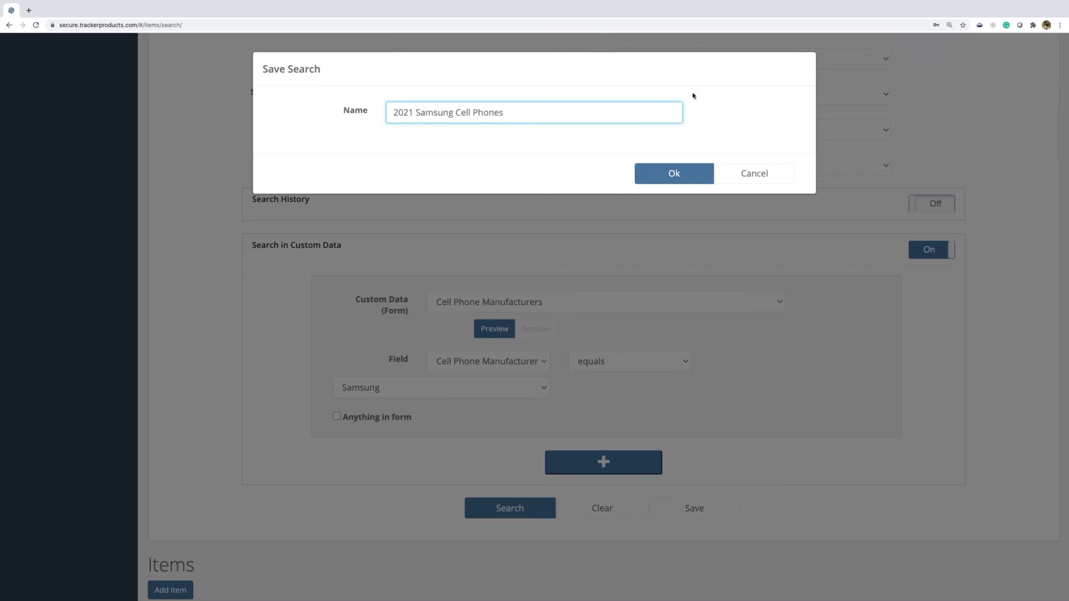
{"action": "left_click", "coordinate": [663, 171]}
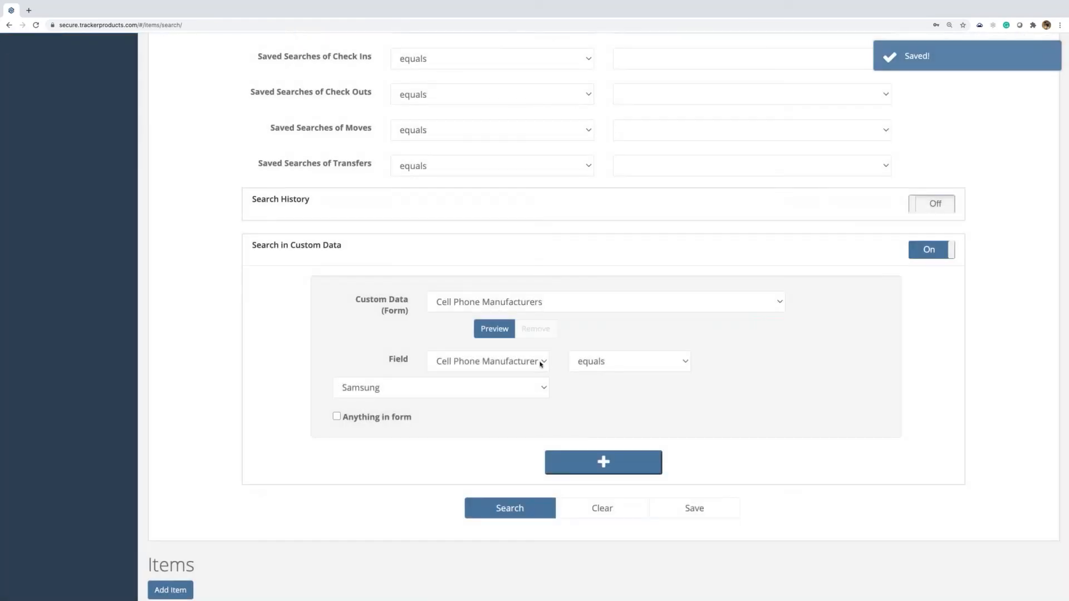
Examine which values the custom data search offers for the form's Model and Memory fields
{"action": "left_click", "coordinate": [540, 364]}
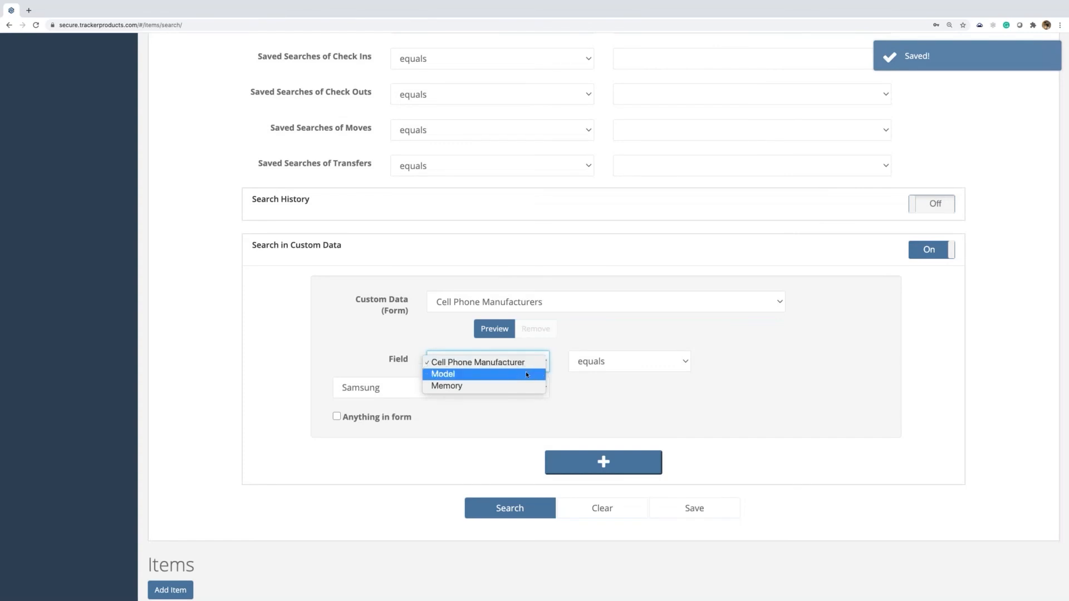
{"action": "left_click", "coordinate": [525, 376]}
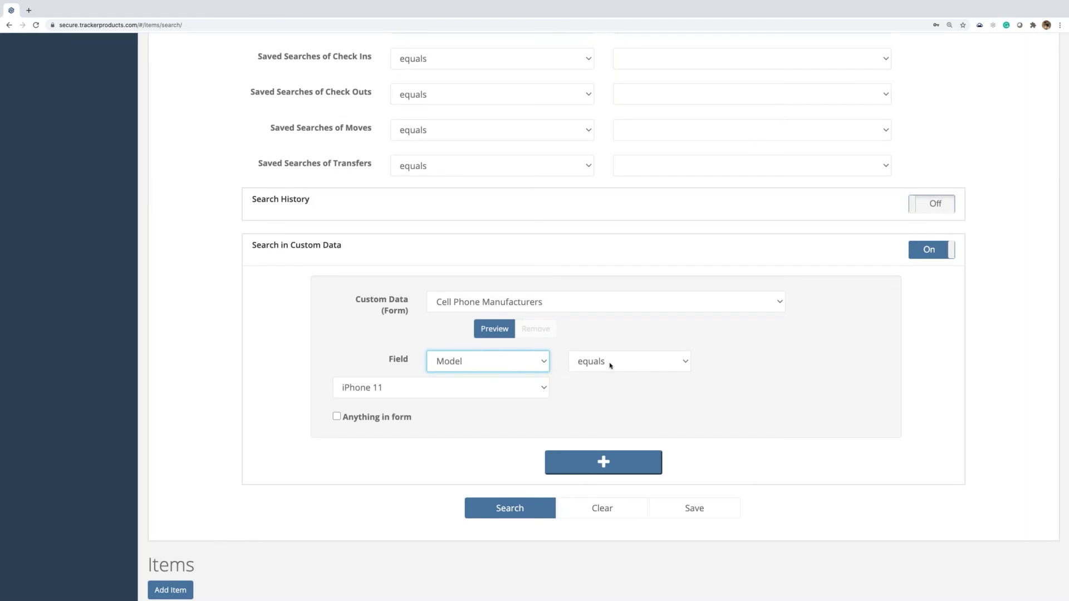
{"action": "left_click", "coordinate": [542, 390]}
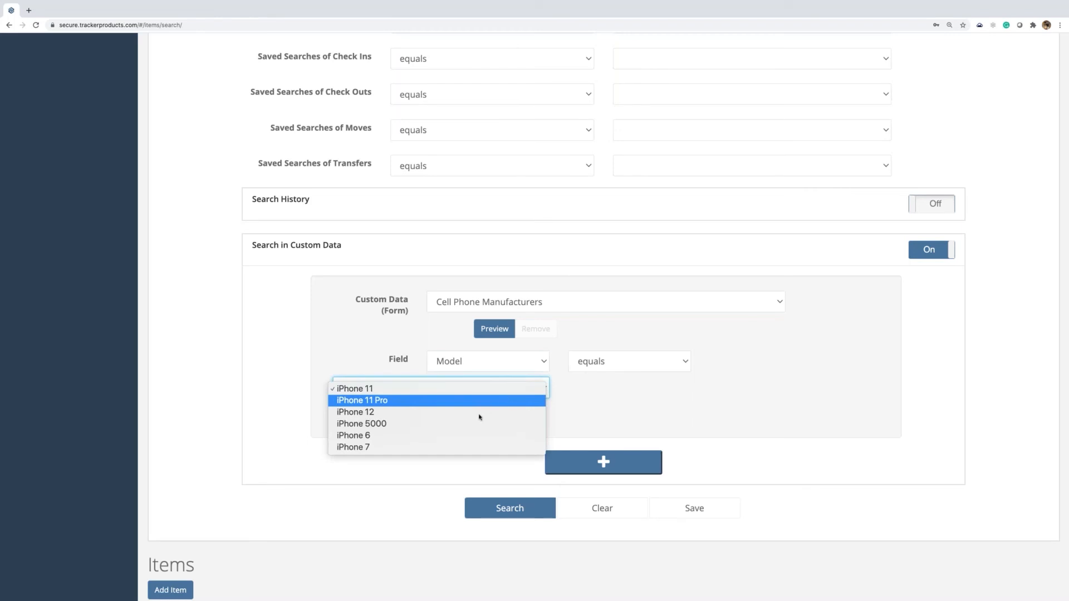
{"action": "left_click", "coordinate": [547, 396]}
{"action": "left_click", "coordinate": [543, 391]}
{"action": "left_click", "coordinate": [542, 391]}
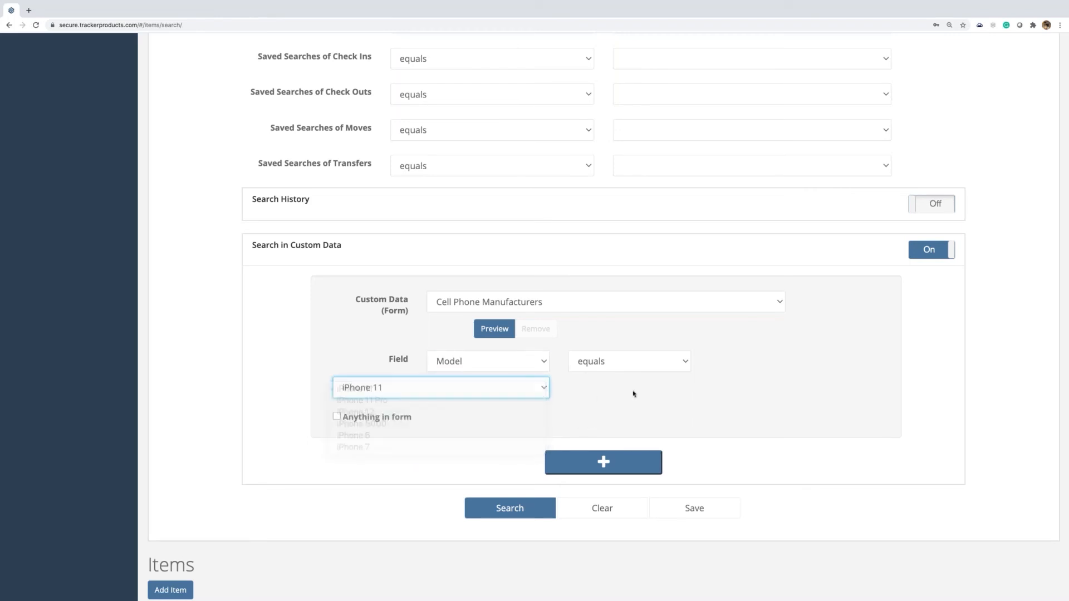
{"action": "left_click", "coordinate": [543, 362]}
{"action": "left_click", "coordinate": [530, 377]}
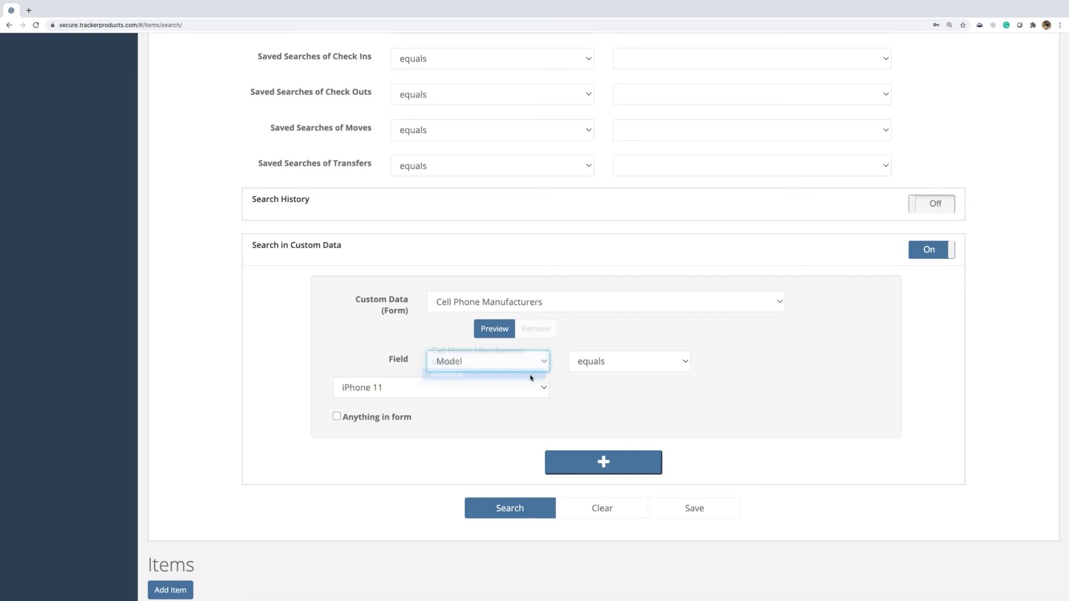
{"action": "left_click", "coordinate": [539, 389]}
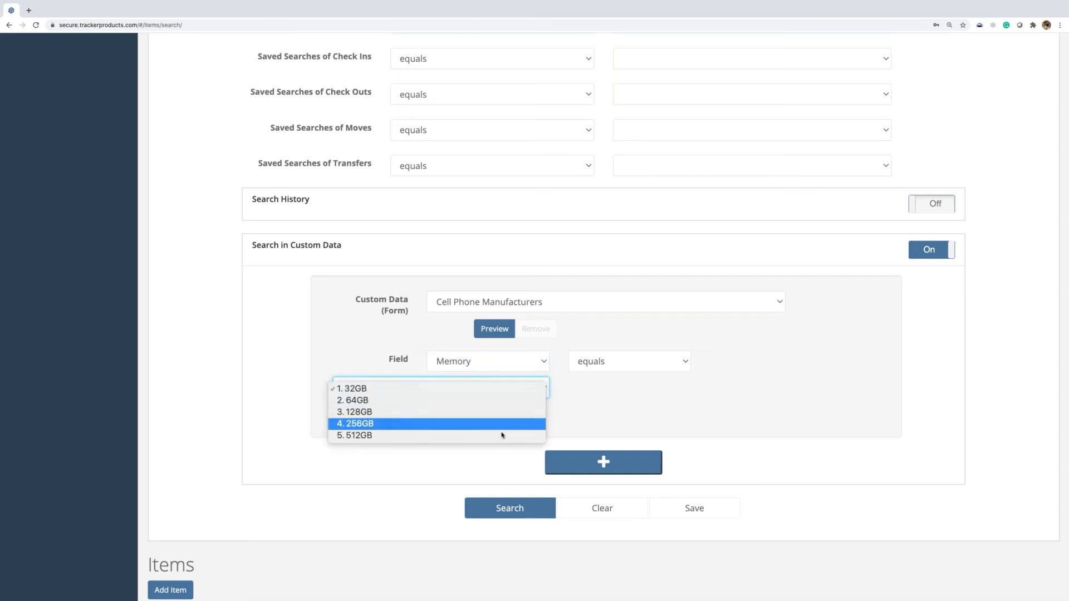
{"action": "left_click", "coordinate": [626, 417]}
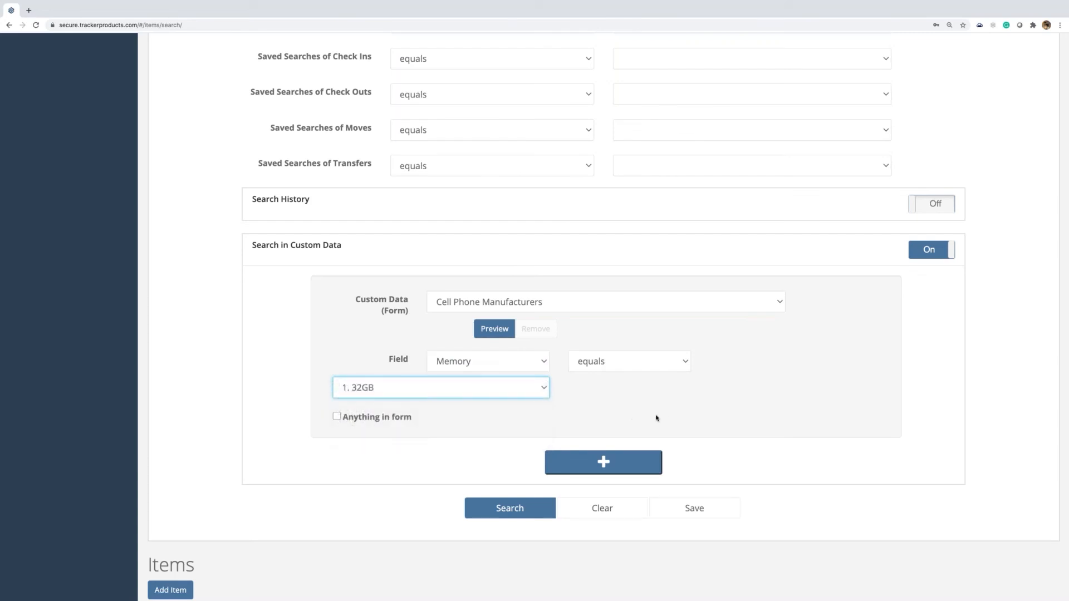
{"action": "left_click", "coordinate": [649, 422]}
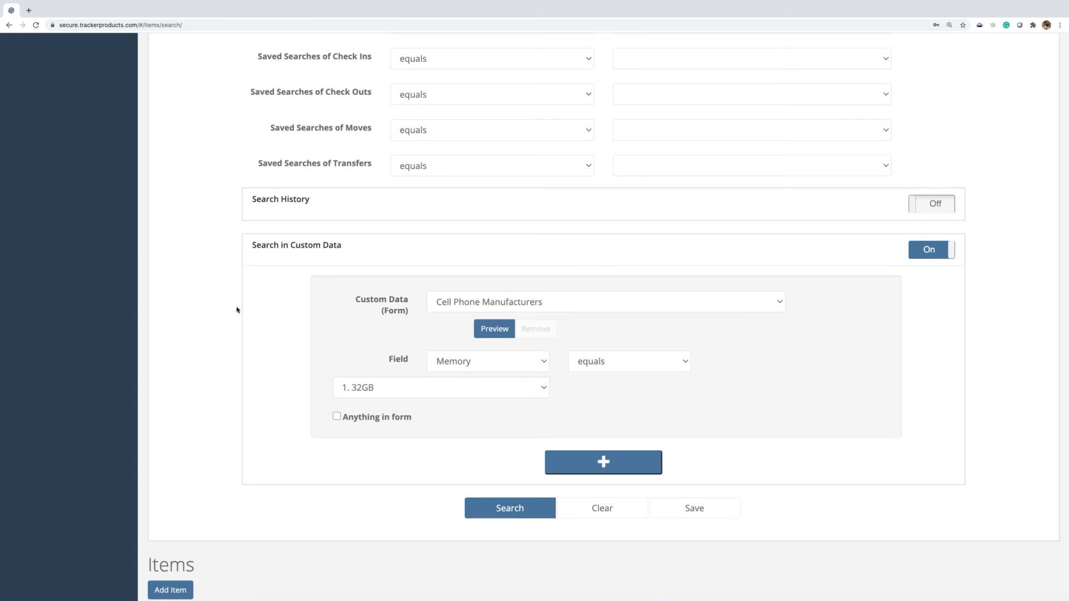
Go to the dashboard and add a Statistics widget to it
{"action": "scroll", "coordinate": [237, 311], "scroll_direction": "up", "scroll_amount": 15}
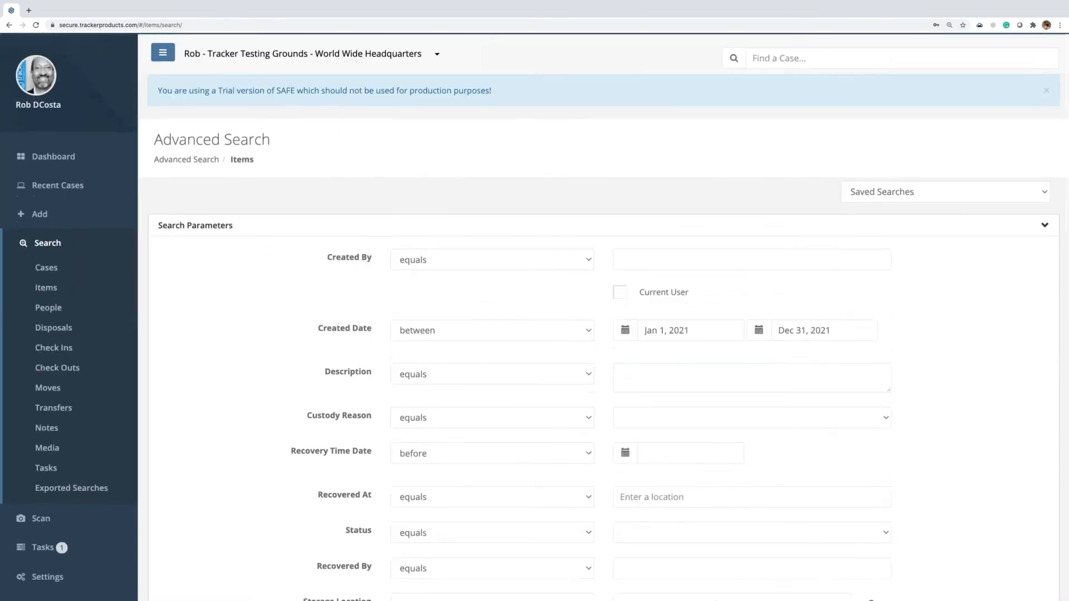
{"action": "left_click", "coordinate": [55, 157]}
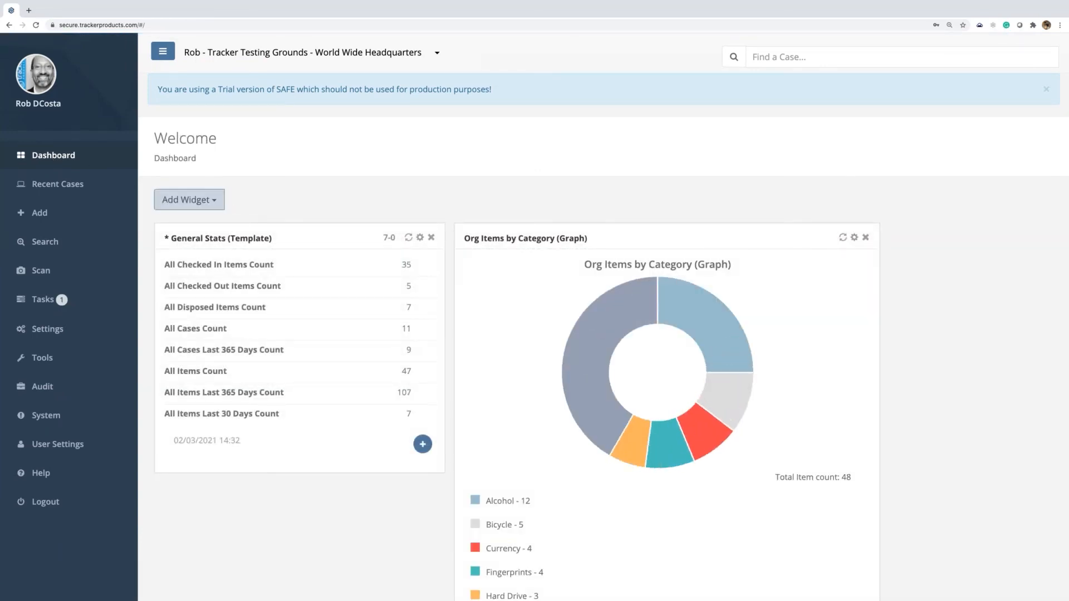
{"action": "left_click", "coordinate": [189, 199]}
{"action": "scroll", "coordinate": [253, 304], "scroll_direction": "down", "scroll_amount": 1}
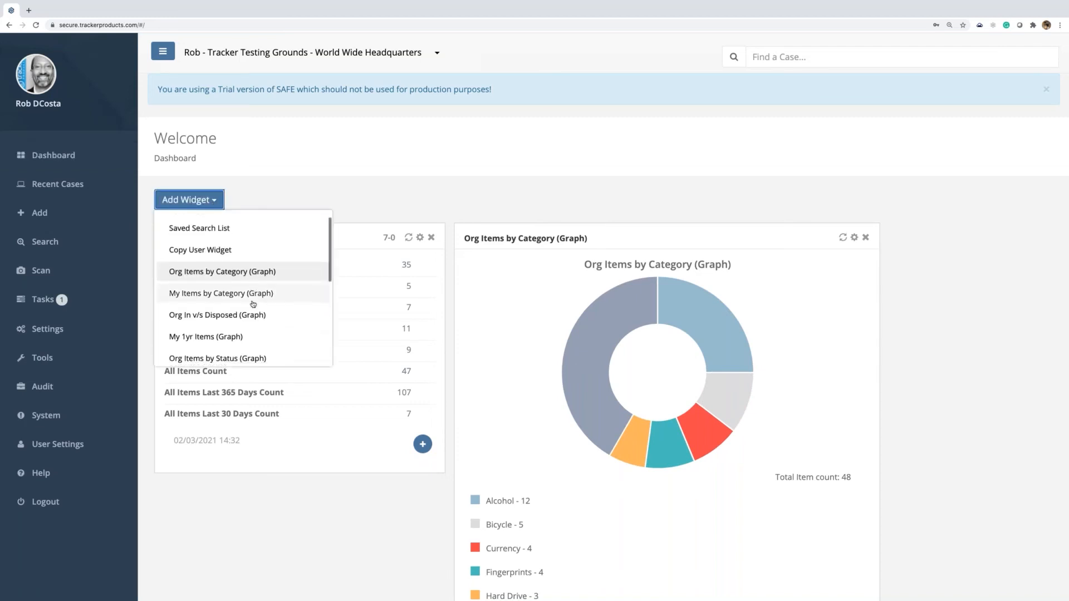
{"action": "scroll", "coordinate": [253, 304], "scroll_direction": "down", "scroll_amount": 5}
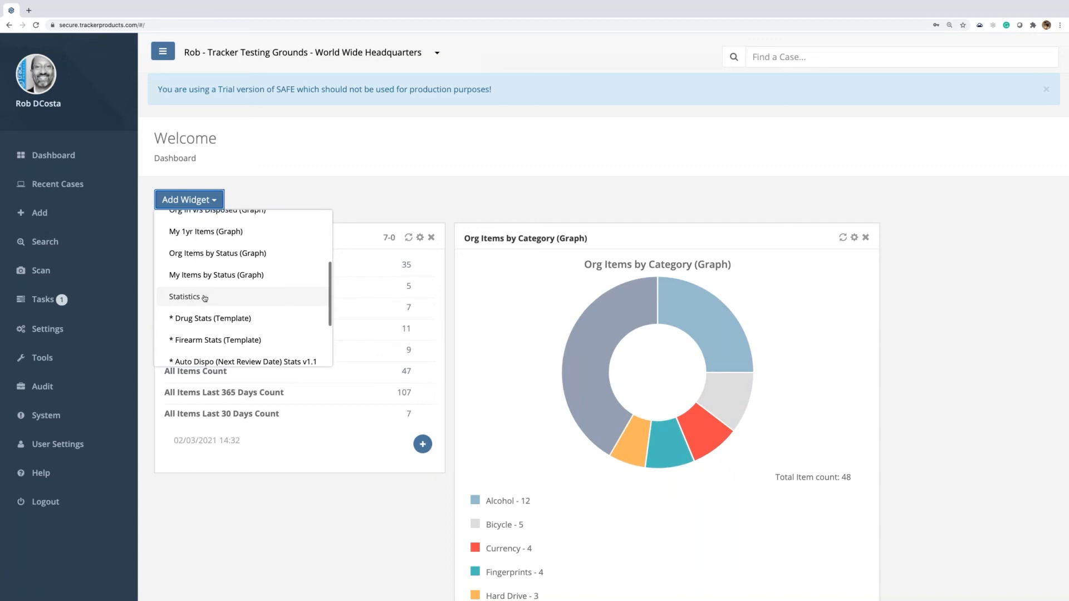
{"action": "left_click", "coordinate": [205, 297]}
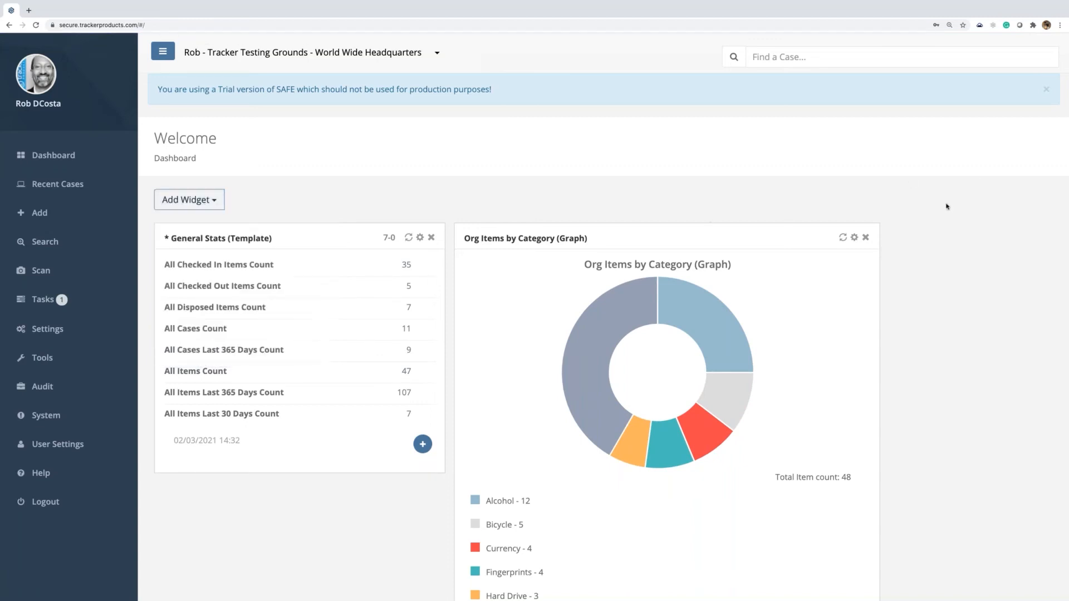
Set the title of the new statistics widget to "Cell Phone Information"
{"action": "scroll", "coordinate": [921, 215], "scroll_direction": "down", "scroll_amount": 5}
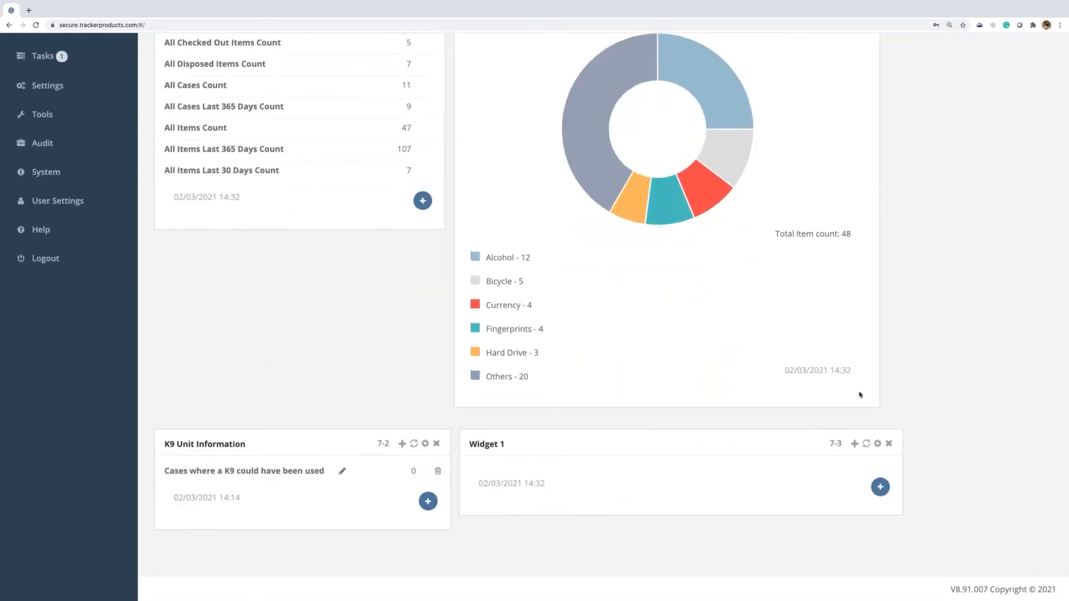
{"action": "left_click", "coordinate": [877, 444]}
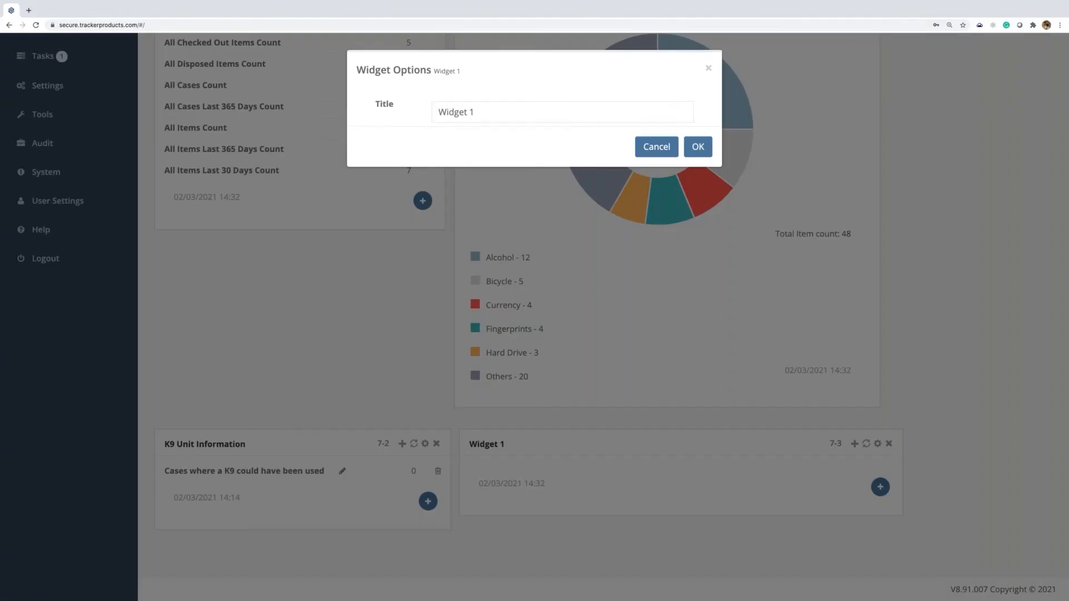
{"action": "left_click_drag", "start_coordinate": [498, 121], "coordinate": [405, 112]}
{"action": "type", "text": "Cell Phone Information"}
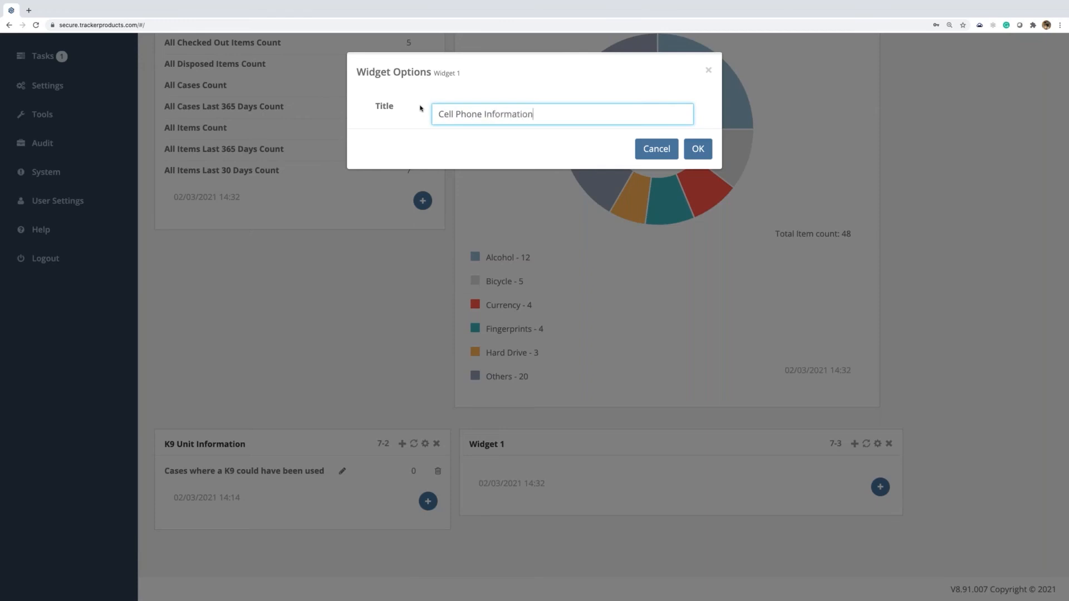
{"action": "left_click", "coordinate": [697, 150]}
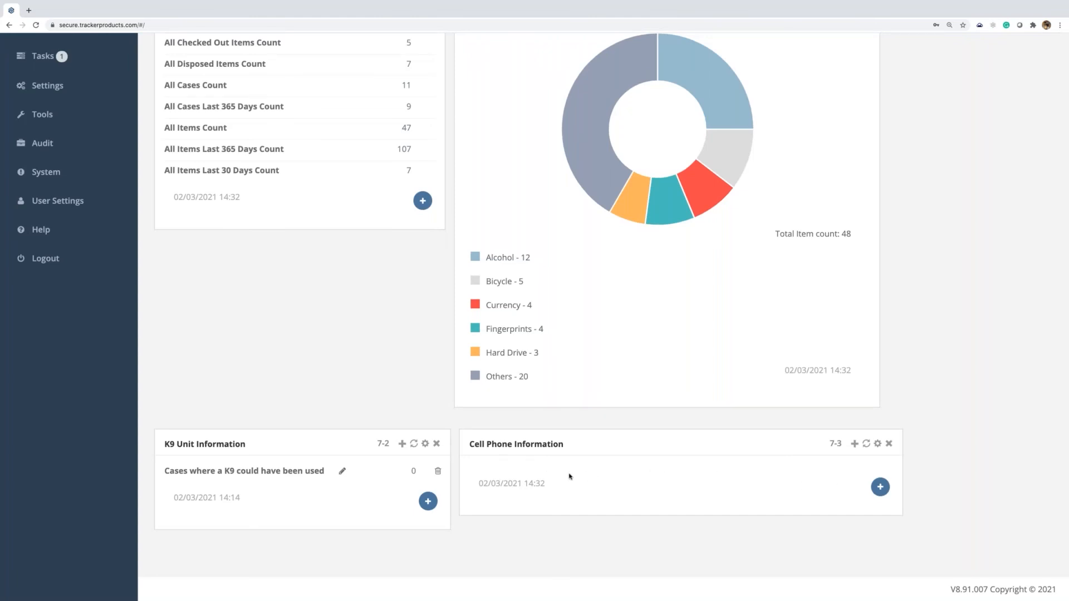
Add a statistic to the Cell Phone Information widget based on the saved search "2021 Apple phones", keeping the default title, field and function
{"action": "left_click", "coordinate": [880, 488]}
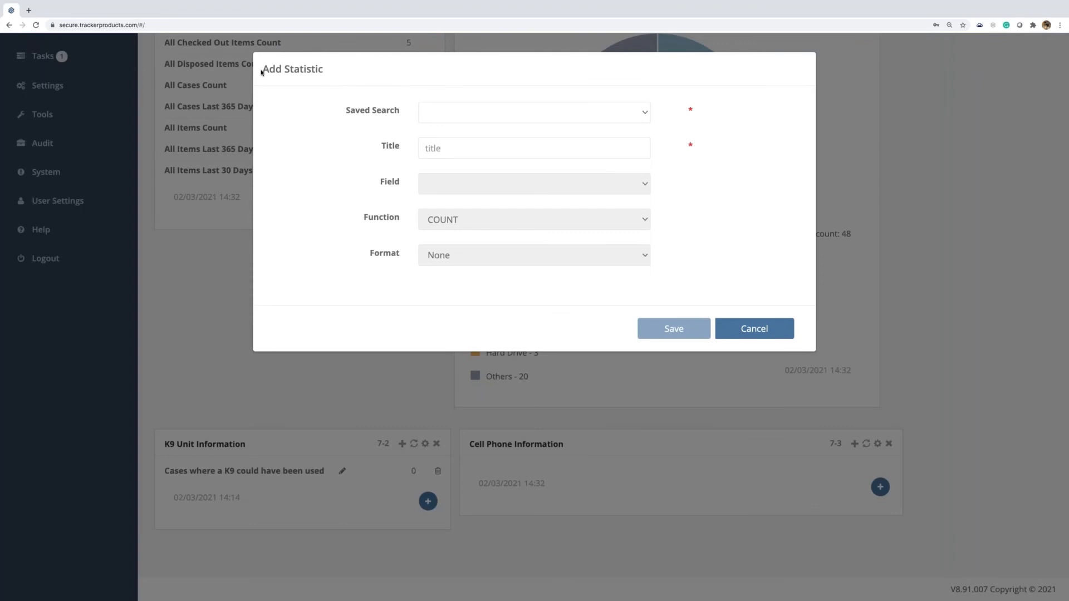
{"action": "left_click_drag", "start_coordinate": [262, 70], "coordinate": [345, 72]}
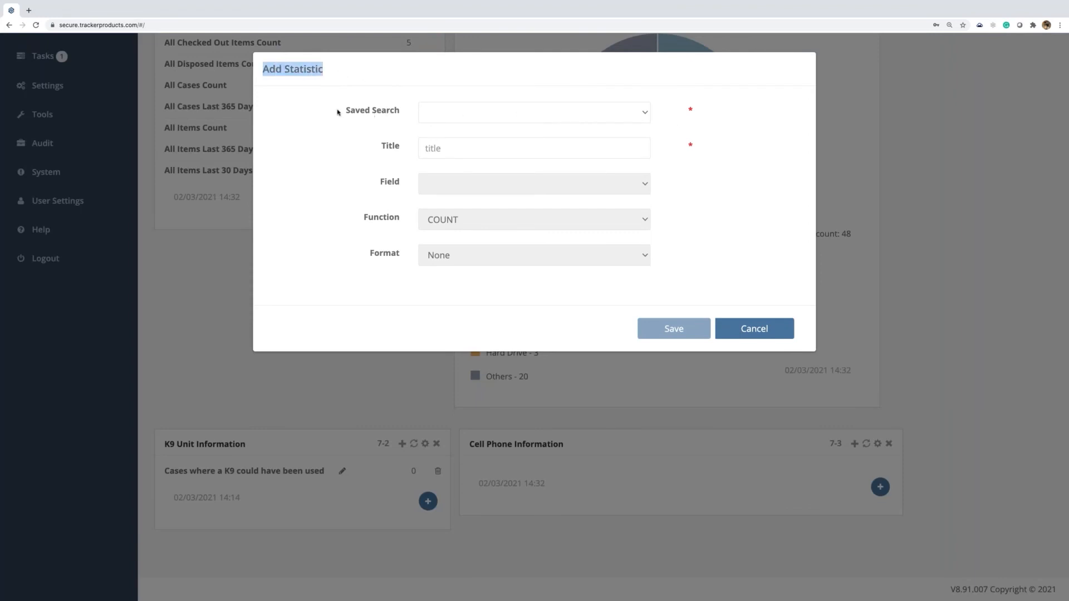
{"action": "left_click_drag", "start_coordinate": [337, 113], "coordinate": [404, 113]}
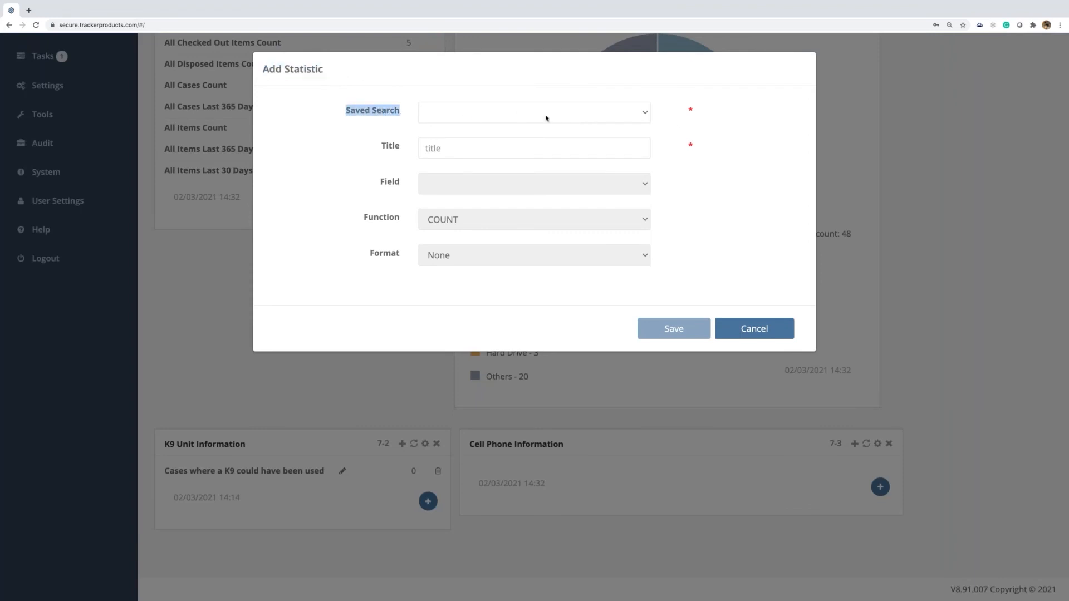
{"action": "left_click", "coordinate": [643, 116]}
{"action": "scroll", "coordinate": [573, 223], "scroll_direction": "down", "scroll_amount": 10}
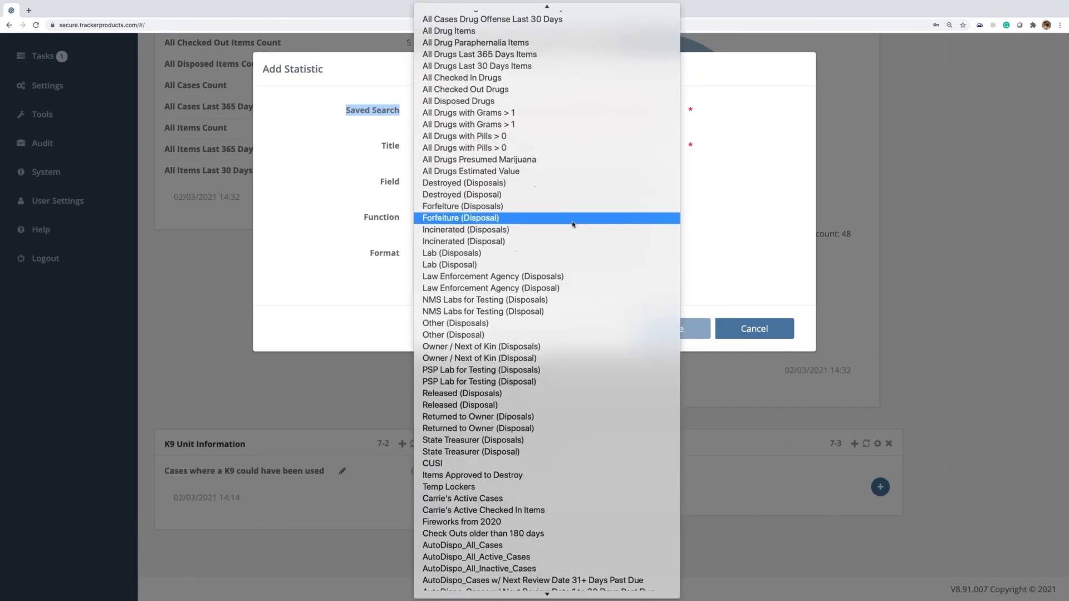
{"action": "scroll", "coordinate": [572, 222], "scroll_direction": "down", "scroll_amount": 10}
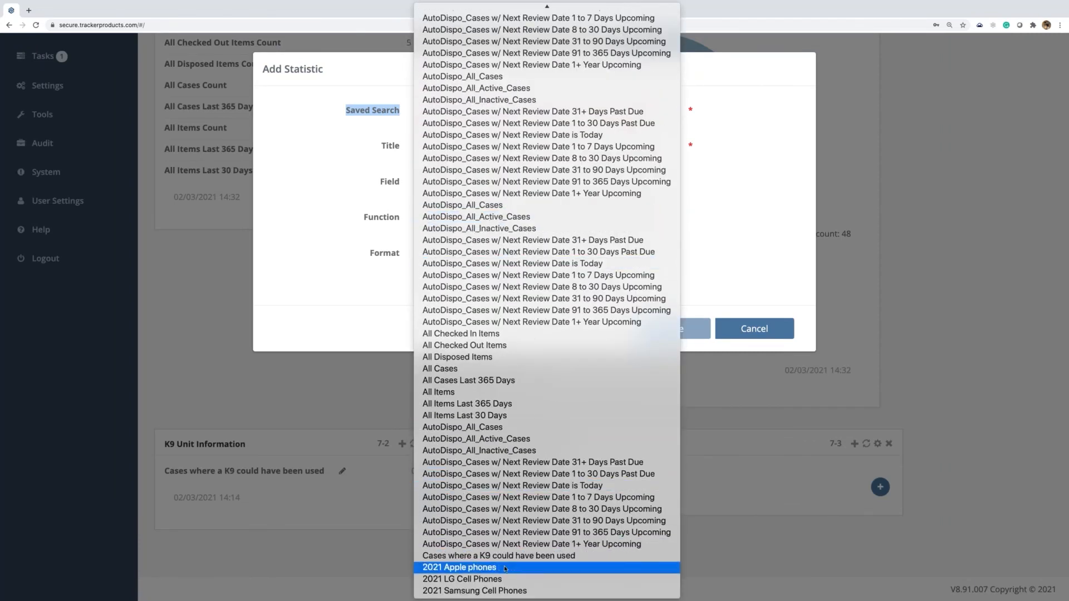
{"action": "left_click", "coordinate": [504, 568]}
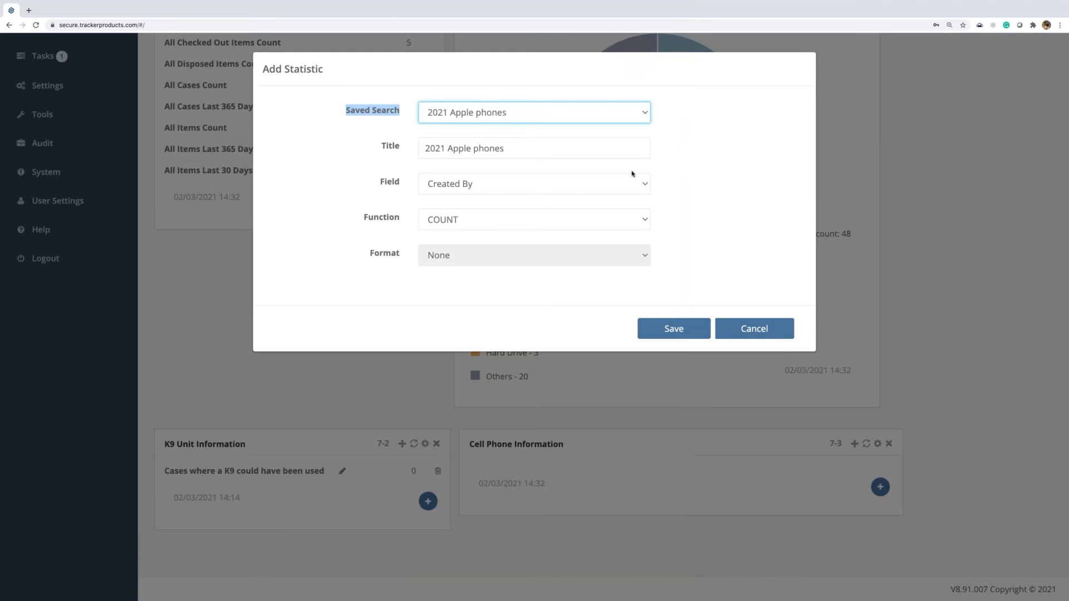
{"action": "left_click", "coordinate": [693, 332]}
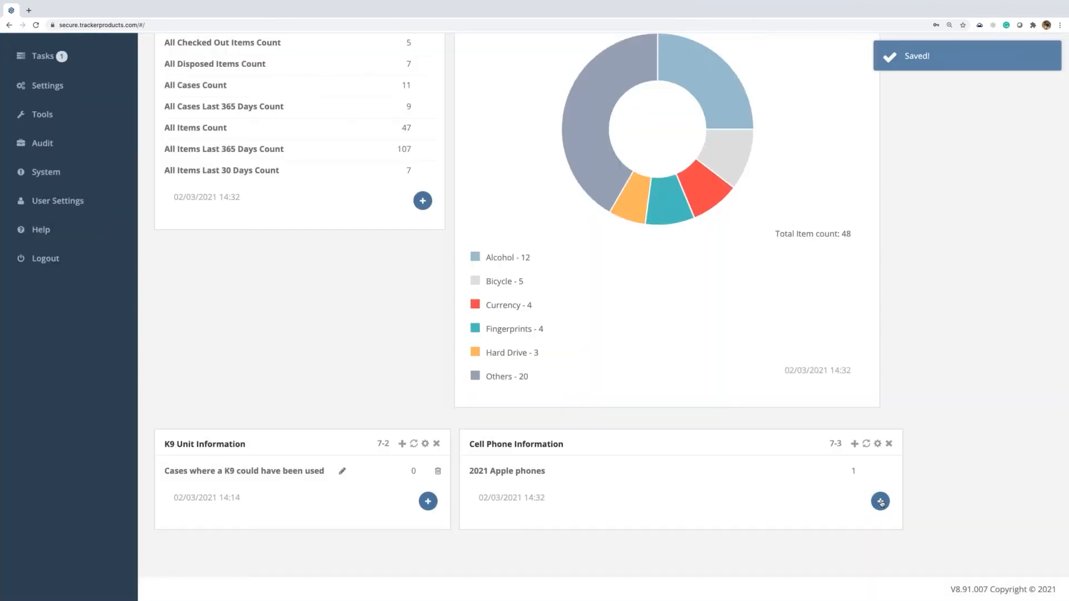
Add the saved search "2021 LG Cell Phones" as another statistic in the Cell Phone Information widget
{"action": "left_click", "coordinate": [880, 501]}
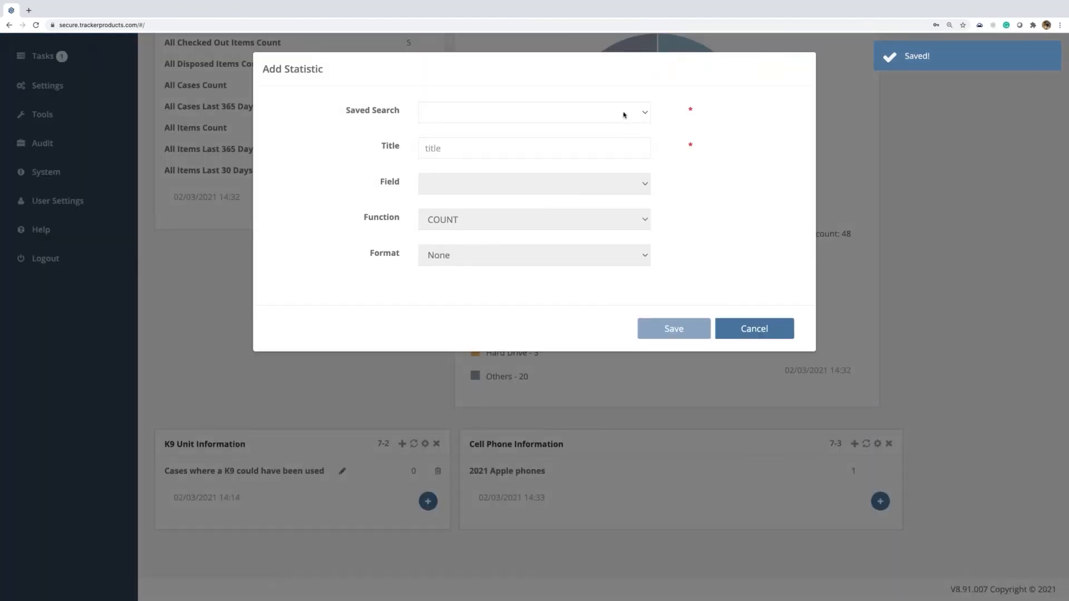
{"action": "left_click", "coordinate": [623, 115]}
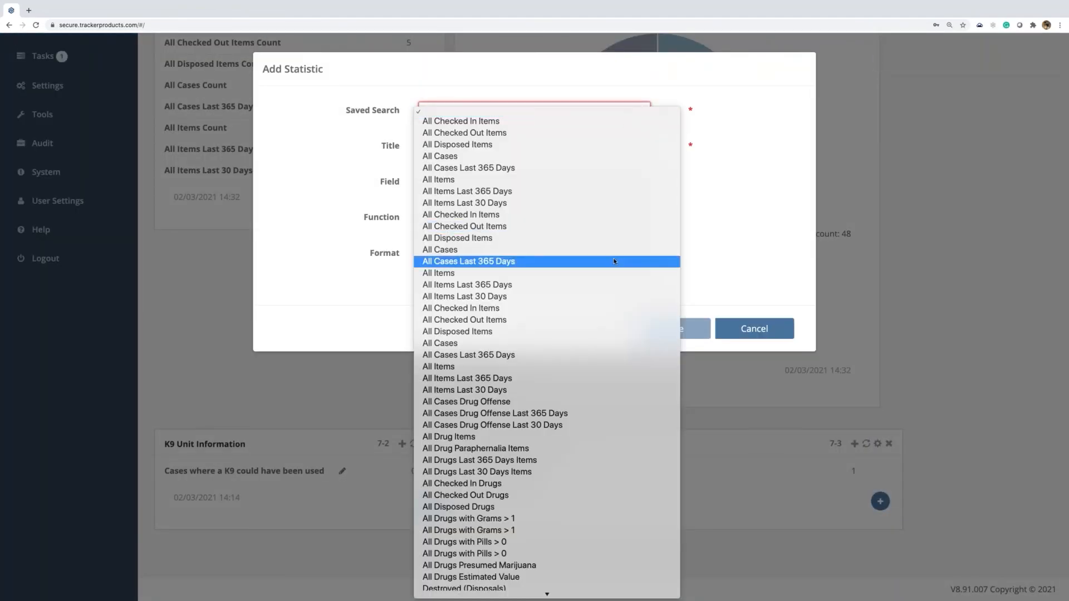
{"action": "scroll", "coordinate": [592, 450], "scroll_direction": "up", "scroll_amount": 5}
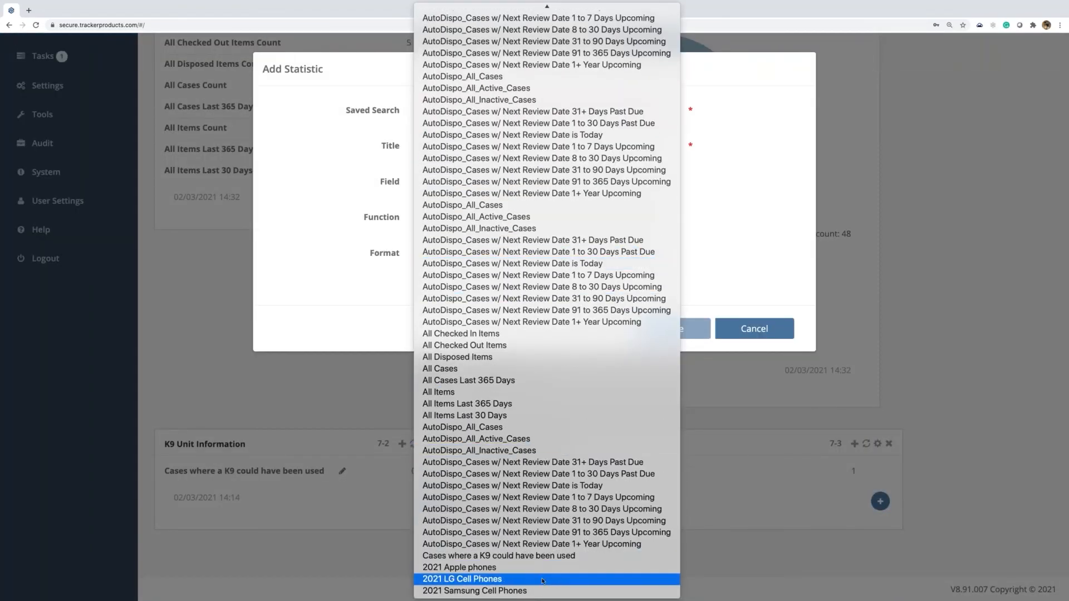
{"action": "left_click", "coordinate": [550, 579]}
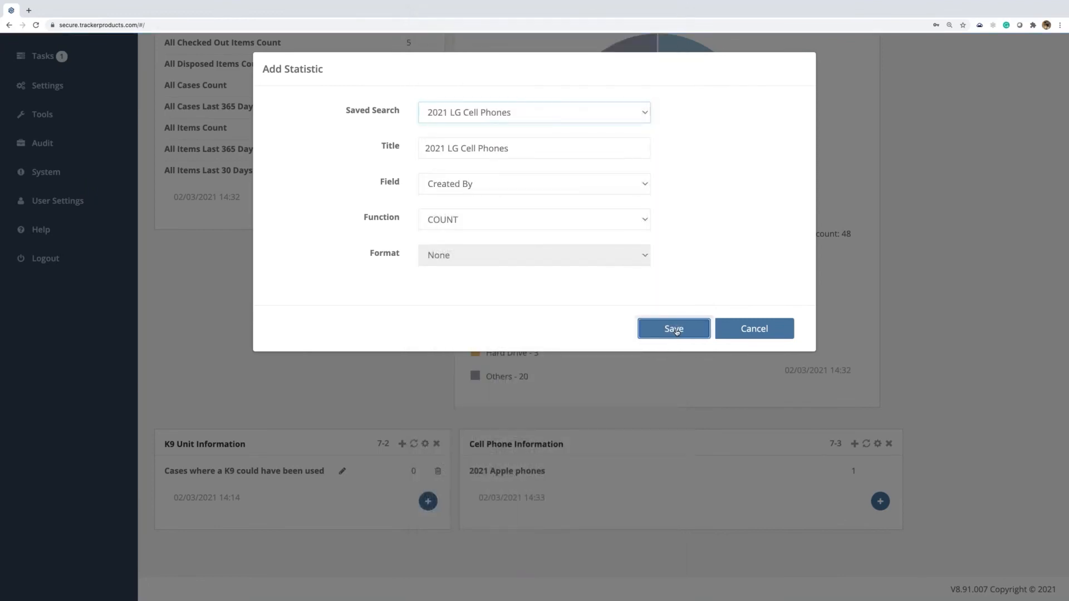
{"action": "left_click", "coordinate": [674, 332]}
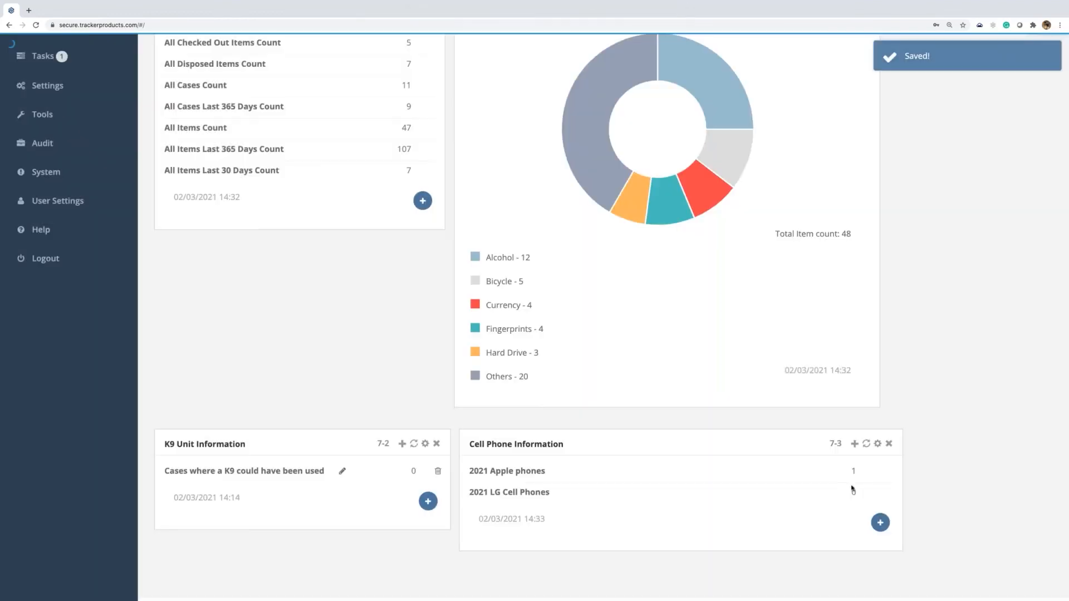
Add the "2021 Samsung Cell Phones" saved search as a statistic in the Cell Phone Information widget and make the widget narrower
{"action": "left_click", "coordinate": [880, 522]}
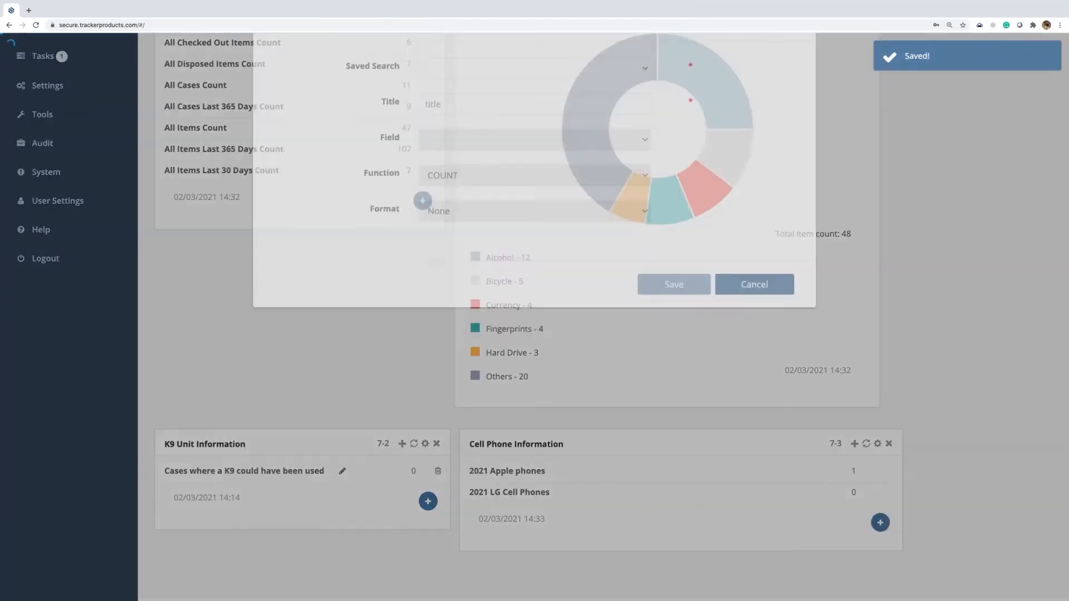
{"action": "left_click", "coordinate": [588, 116]}
{"action": "scroll", "coordinate": [545, 390], "scroll_direction": "down", "scroll_amount": 10}
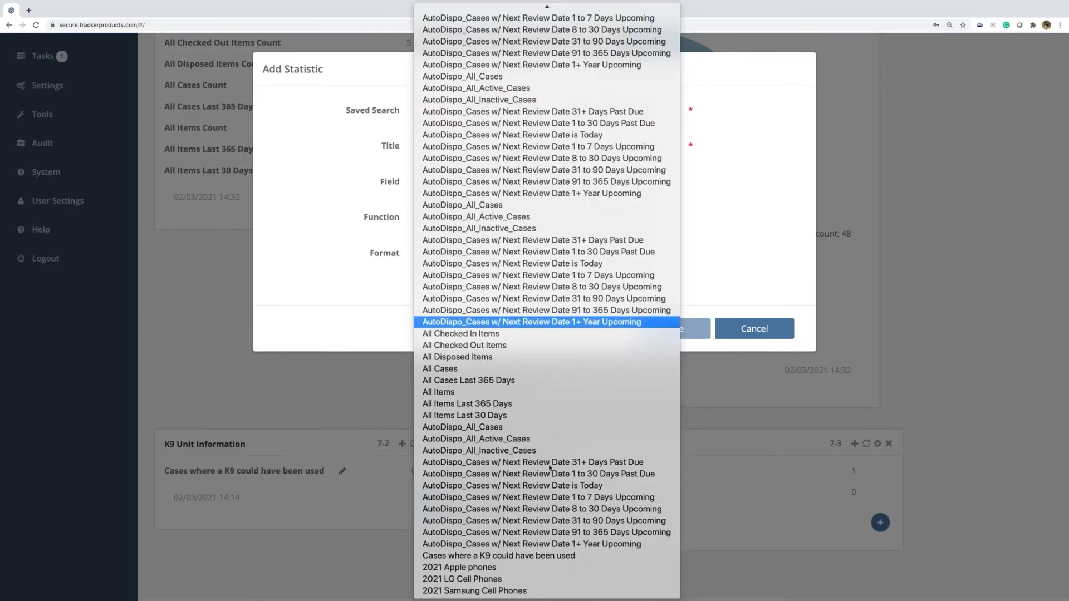
{"action": "left_click", "coordinate": [501, 590]}
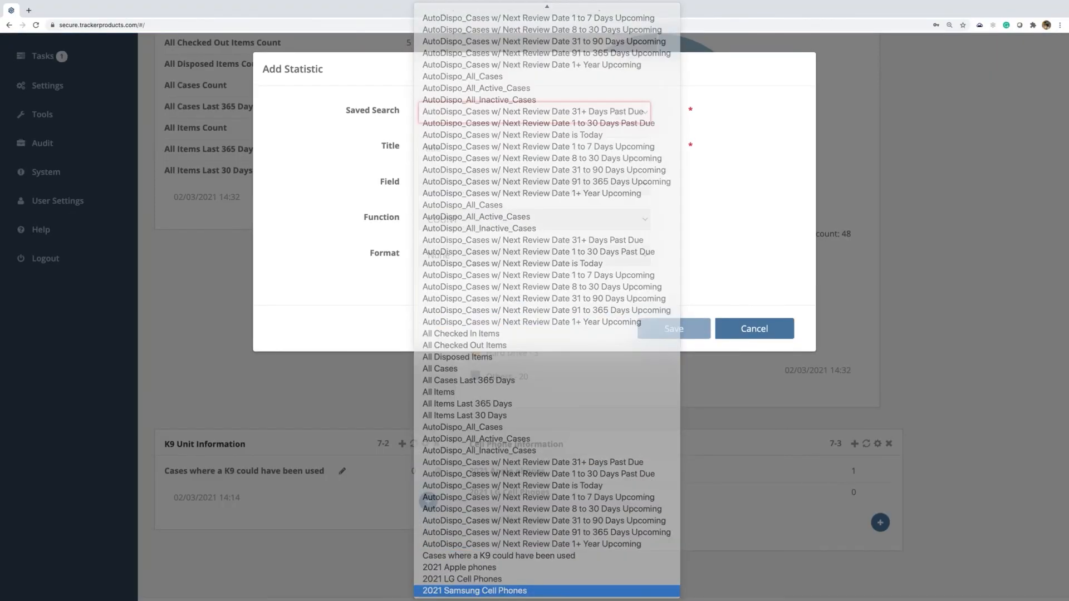
{"action": "left_click", "coordinate": [685, 331]}
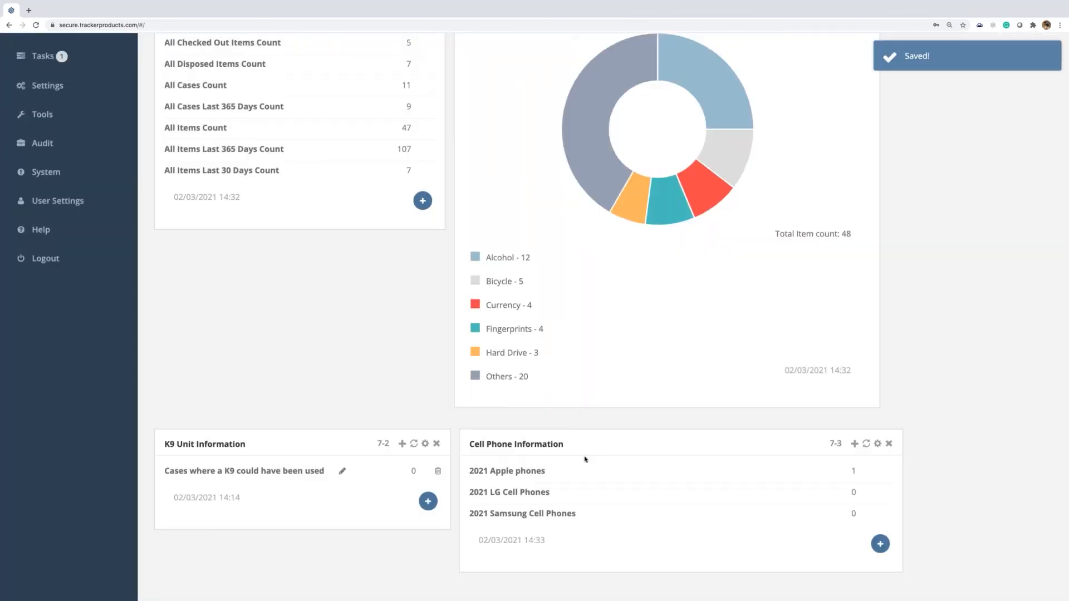
{"action": "left_click_drag", "start_coordinate": [903, 487], "coordinate": [800, 489]}
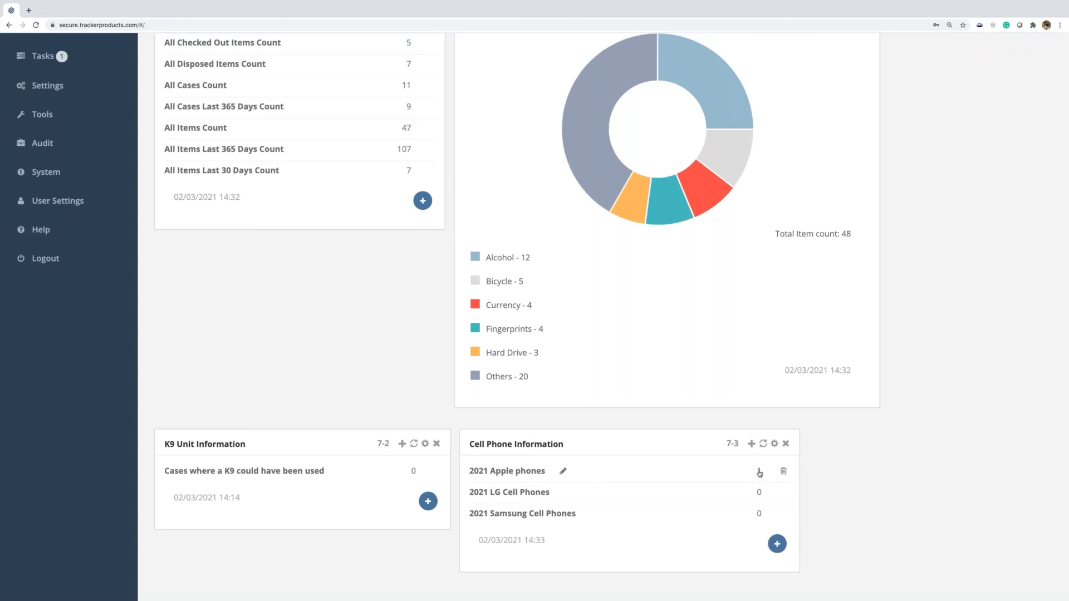
View the items counted by the 2021 Apple phones statistic and return to the dashboard
{"action": "left_click", "coordinate": [759, 472]}
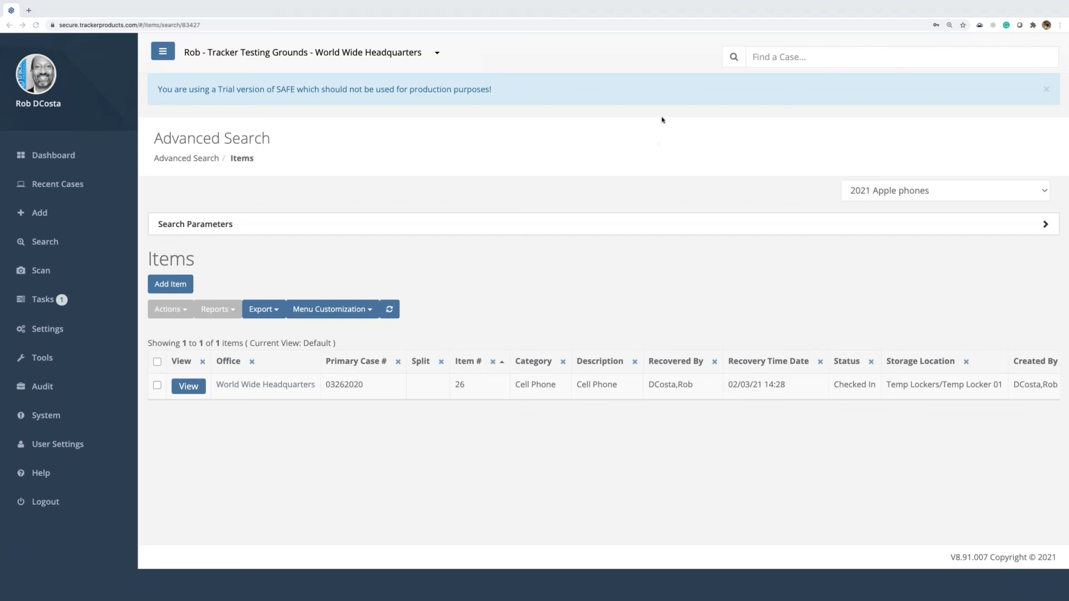
{"action": "left_click", "coordinate": [657, 15]}
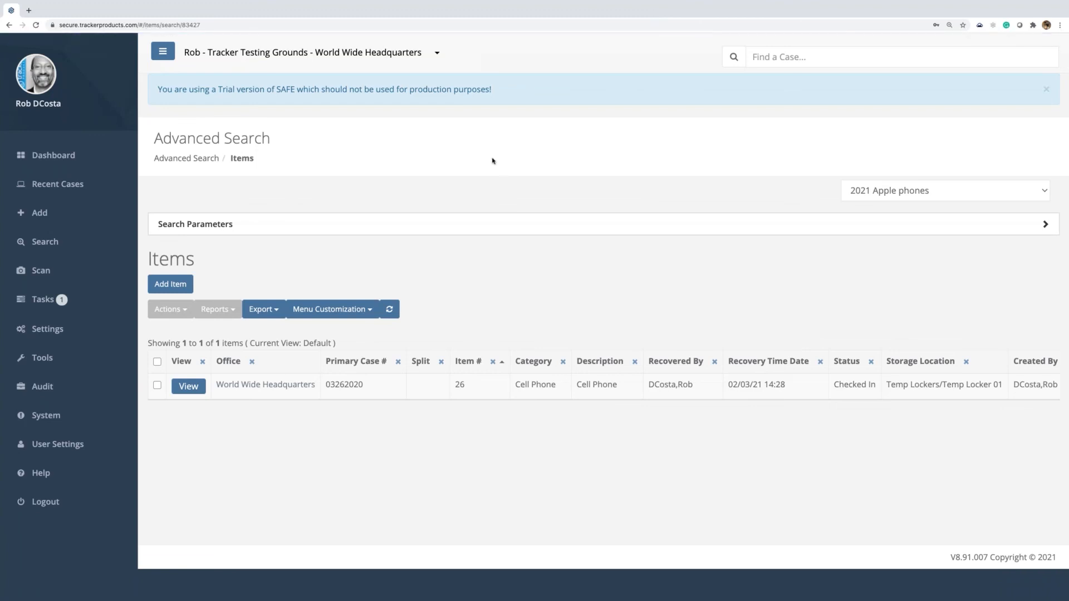
{"action": "left_click", "coordinate": [50, 158]}
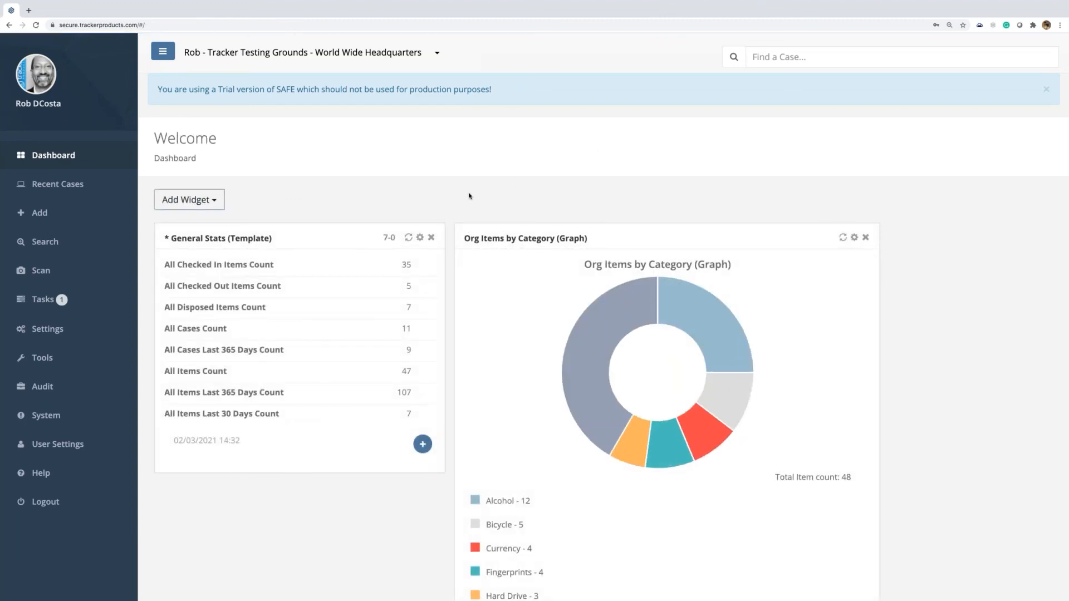
Look at what Copy User Widget asks for when adding a widget and cancel without copying one
{"action": "scroll", "coordinate": [469, 196], "scroll_direction": "down", "scroll_amount": 5}
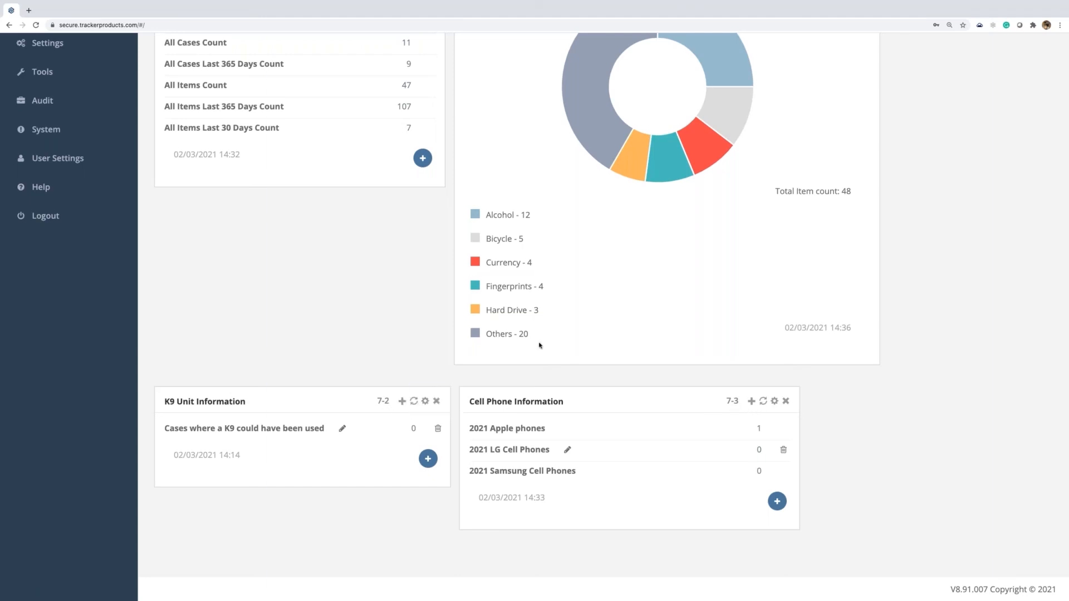
{"action": "scroll", "coordinate": [511, 334], "scroll_direction": "up", "scroll_amount": 5}
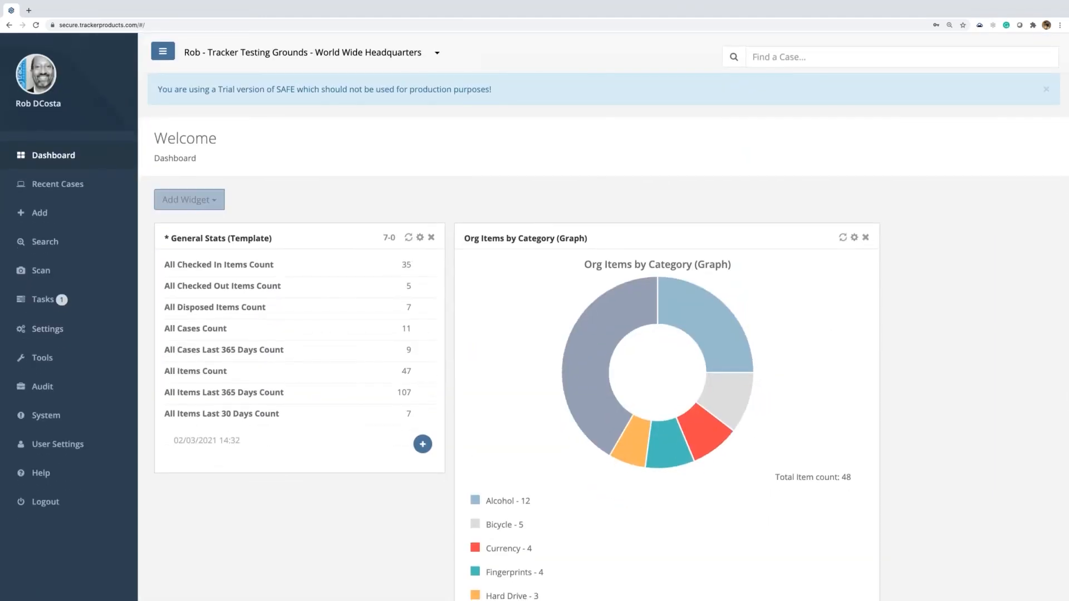
{"action": "left_click", "coordinate": [216, 201]}
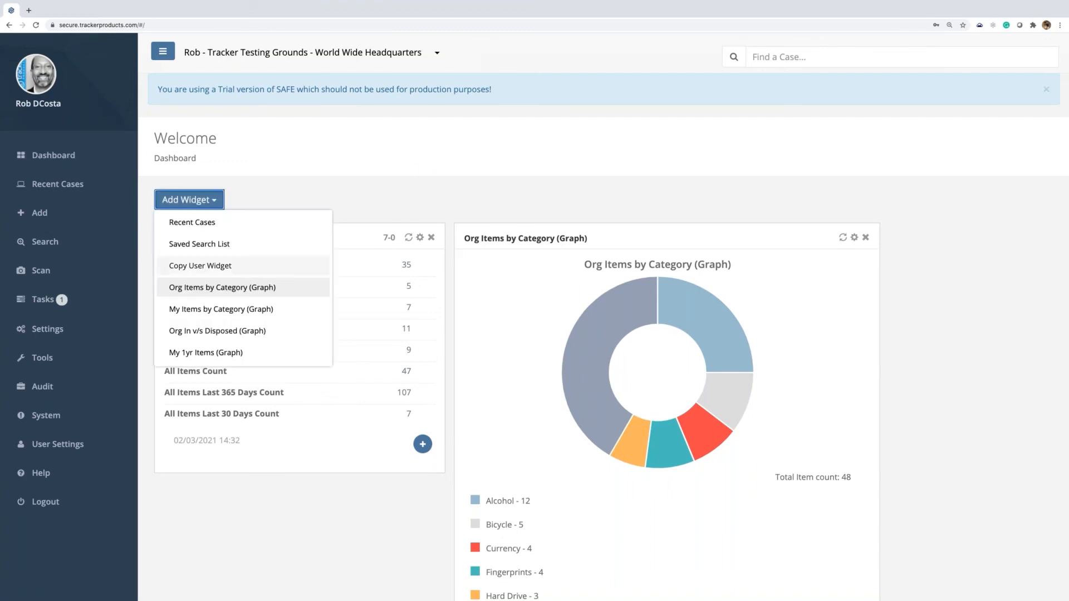
{"action": "left_click", "coordinate": [238, 270]}
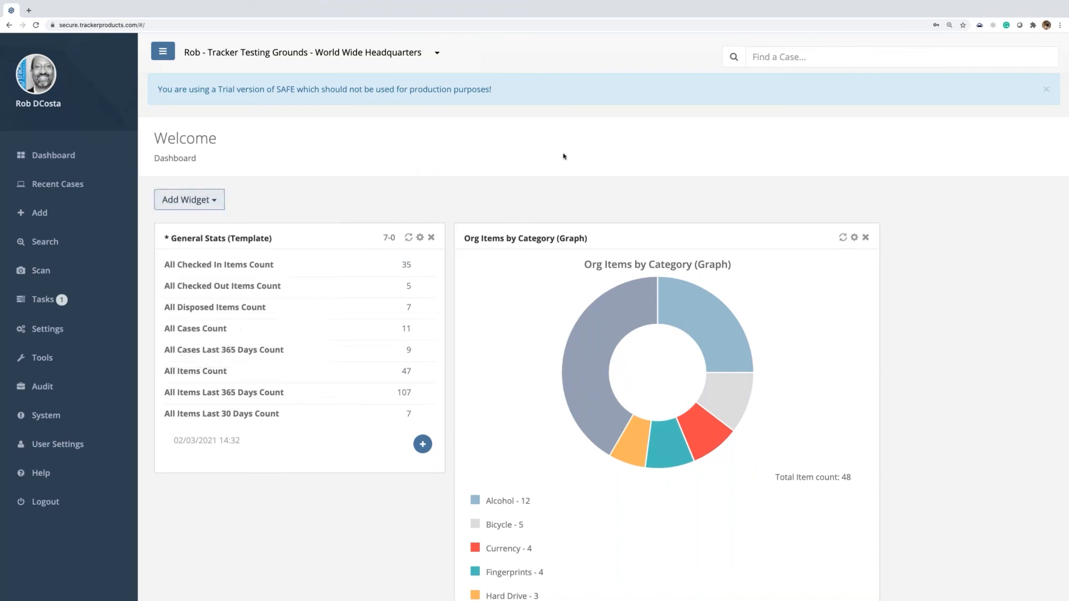
{"action": "left_click", "coordinate": [488, 113]}
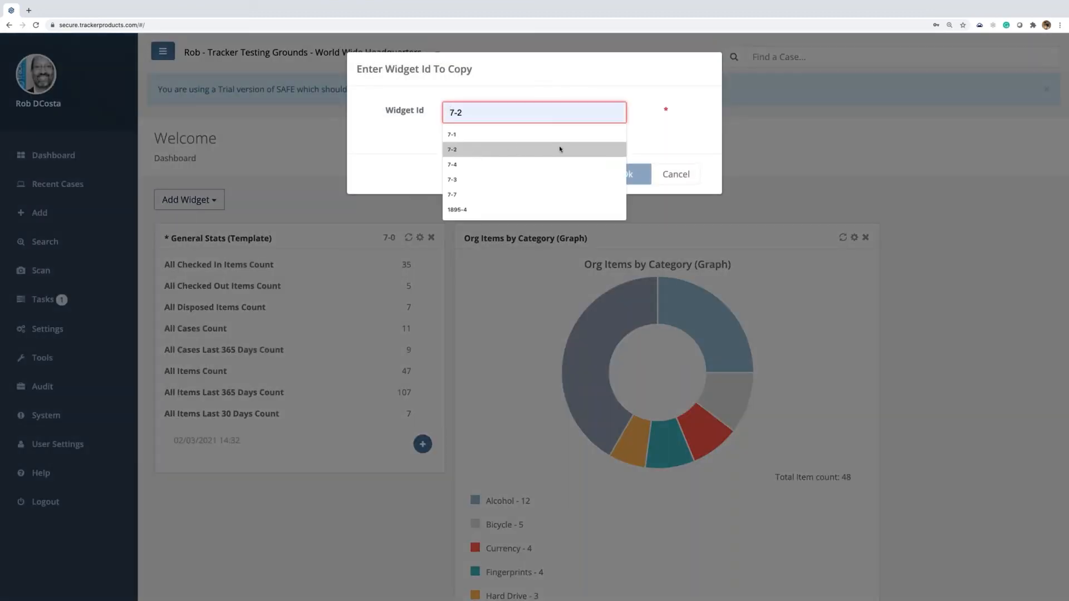
{"action": "left_click", "coordinate": [675, 174]}
{"action": "scroll", "coordinate": [606, 444], "scroll_direction": "down", "scroll_amount": 5}
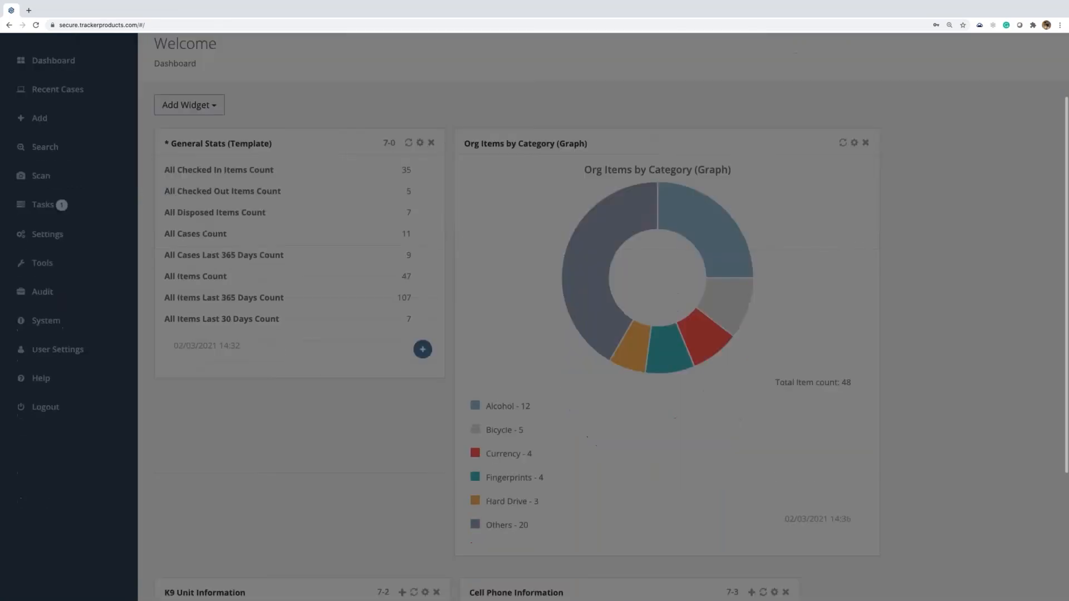